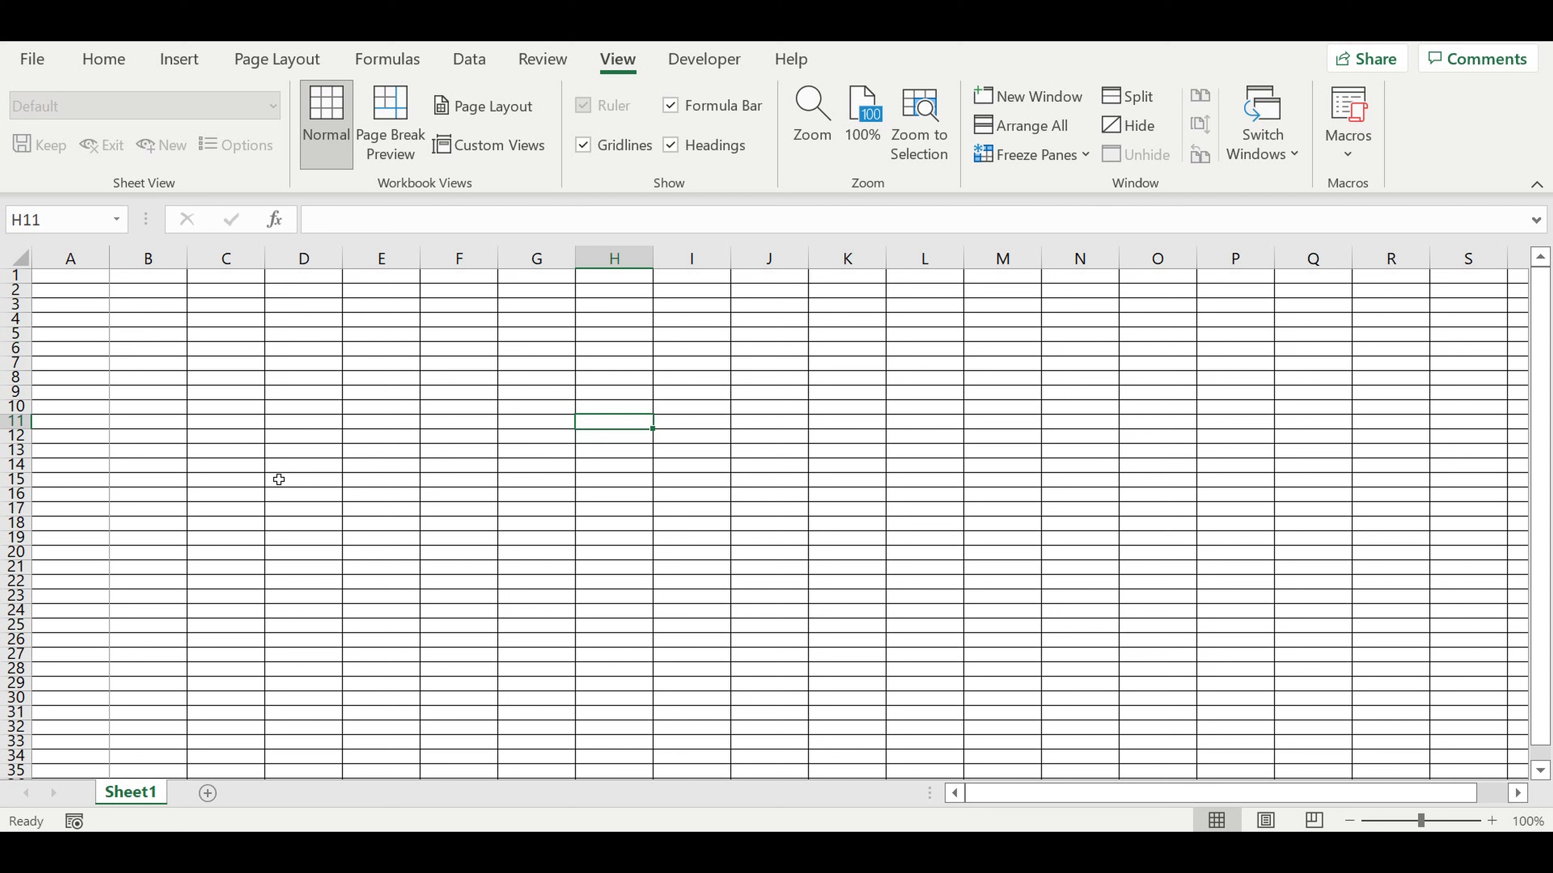
# Enter the year 2022 in cell A1 and the formula =A1+1 in cell A2.
pyautogui.click(215, 349)
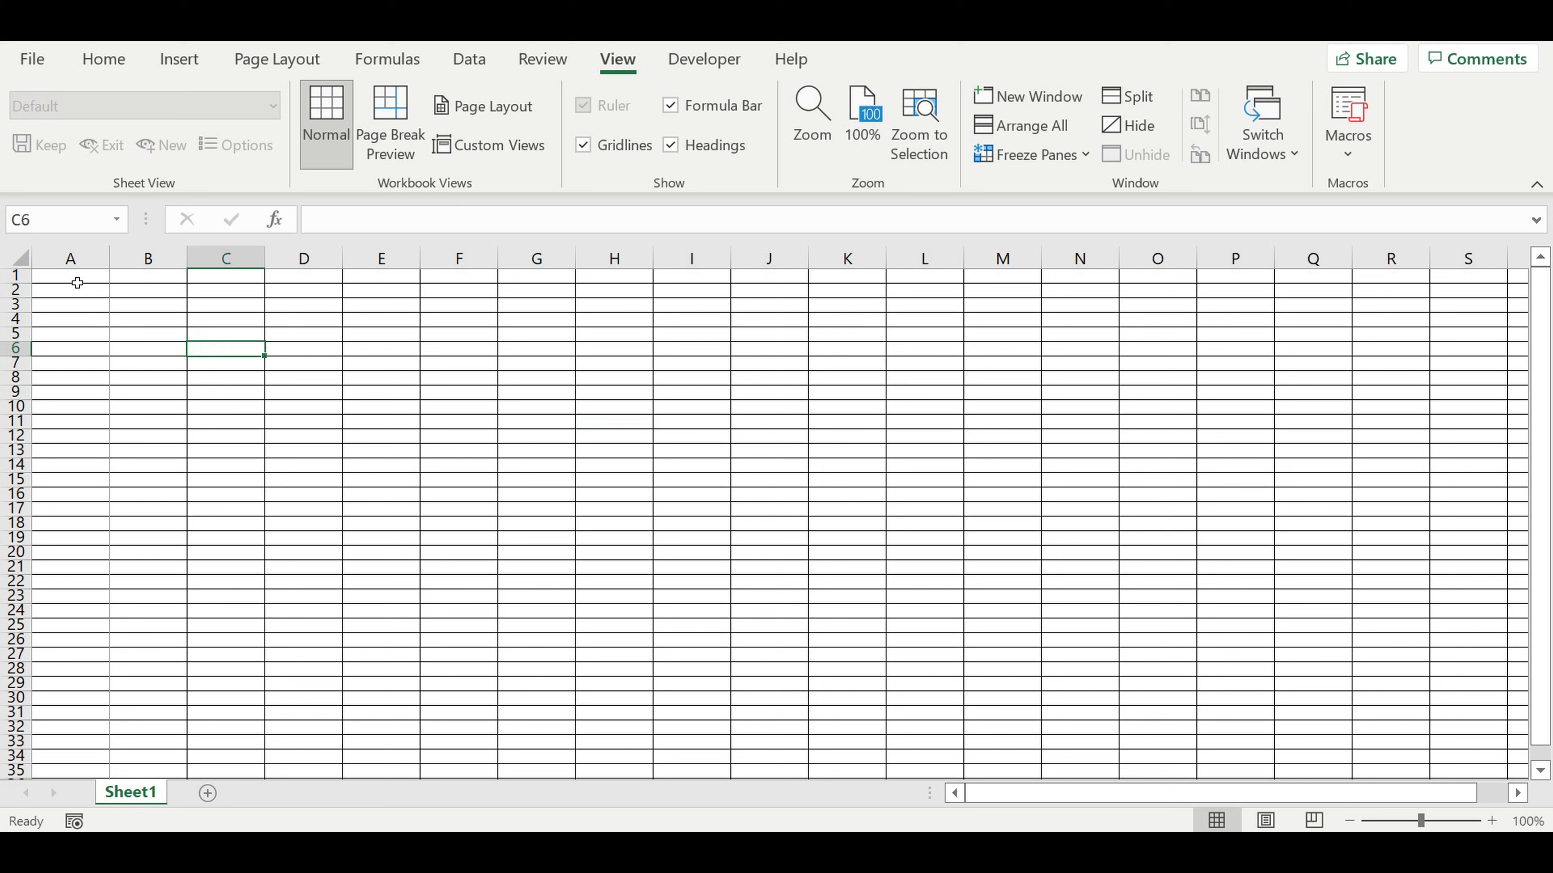
pyautogui.click(78, 283)
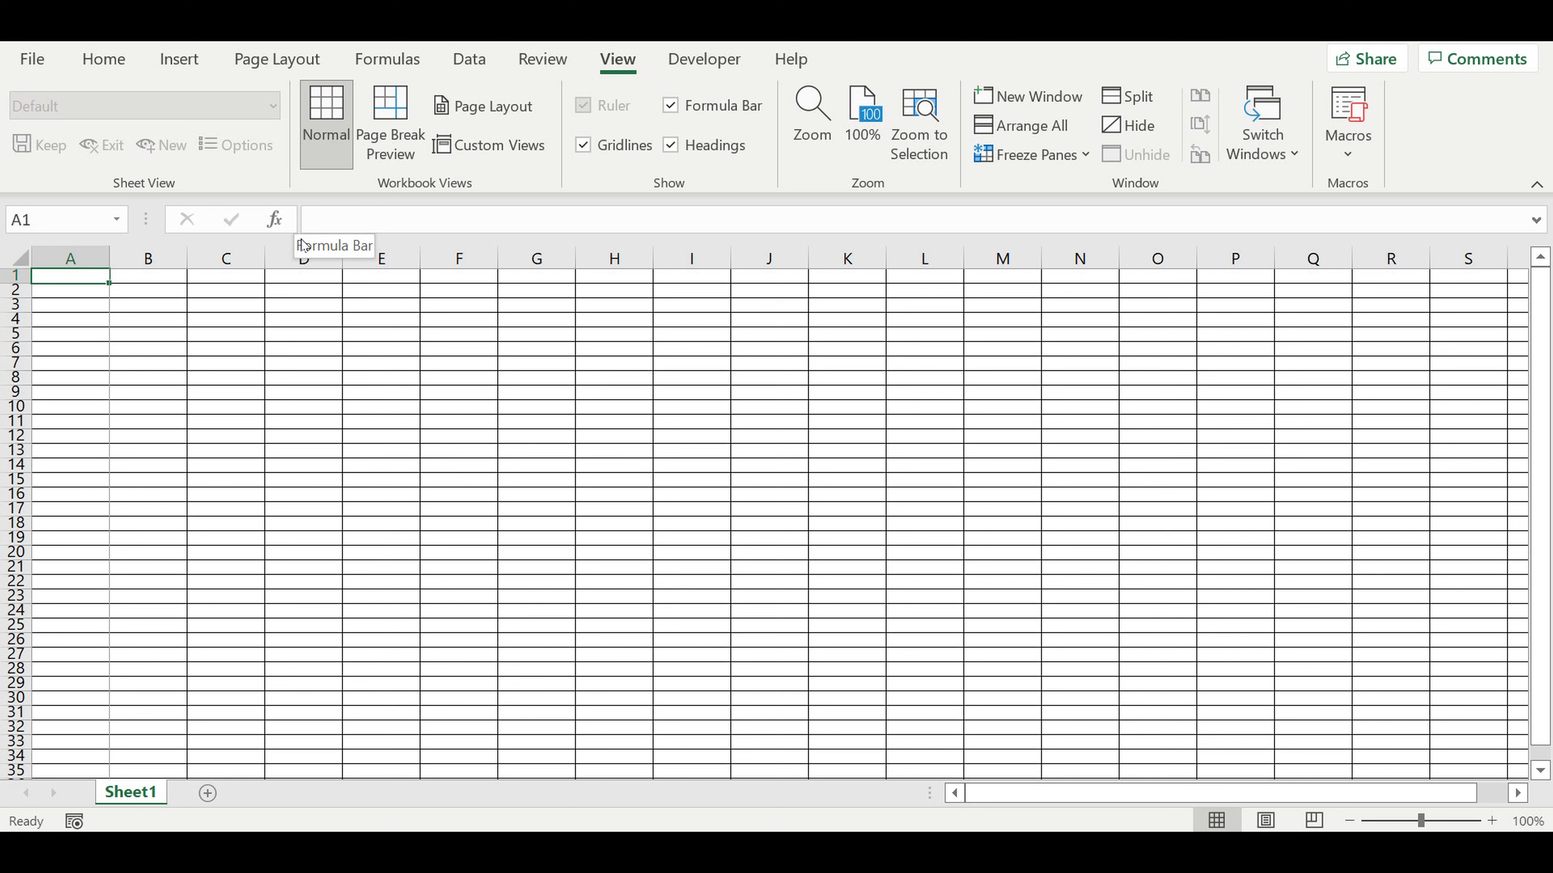
pyautogui.write('2,02')
pyautogui.write('2022')
pyautogui.press('Return')
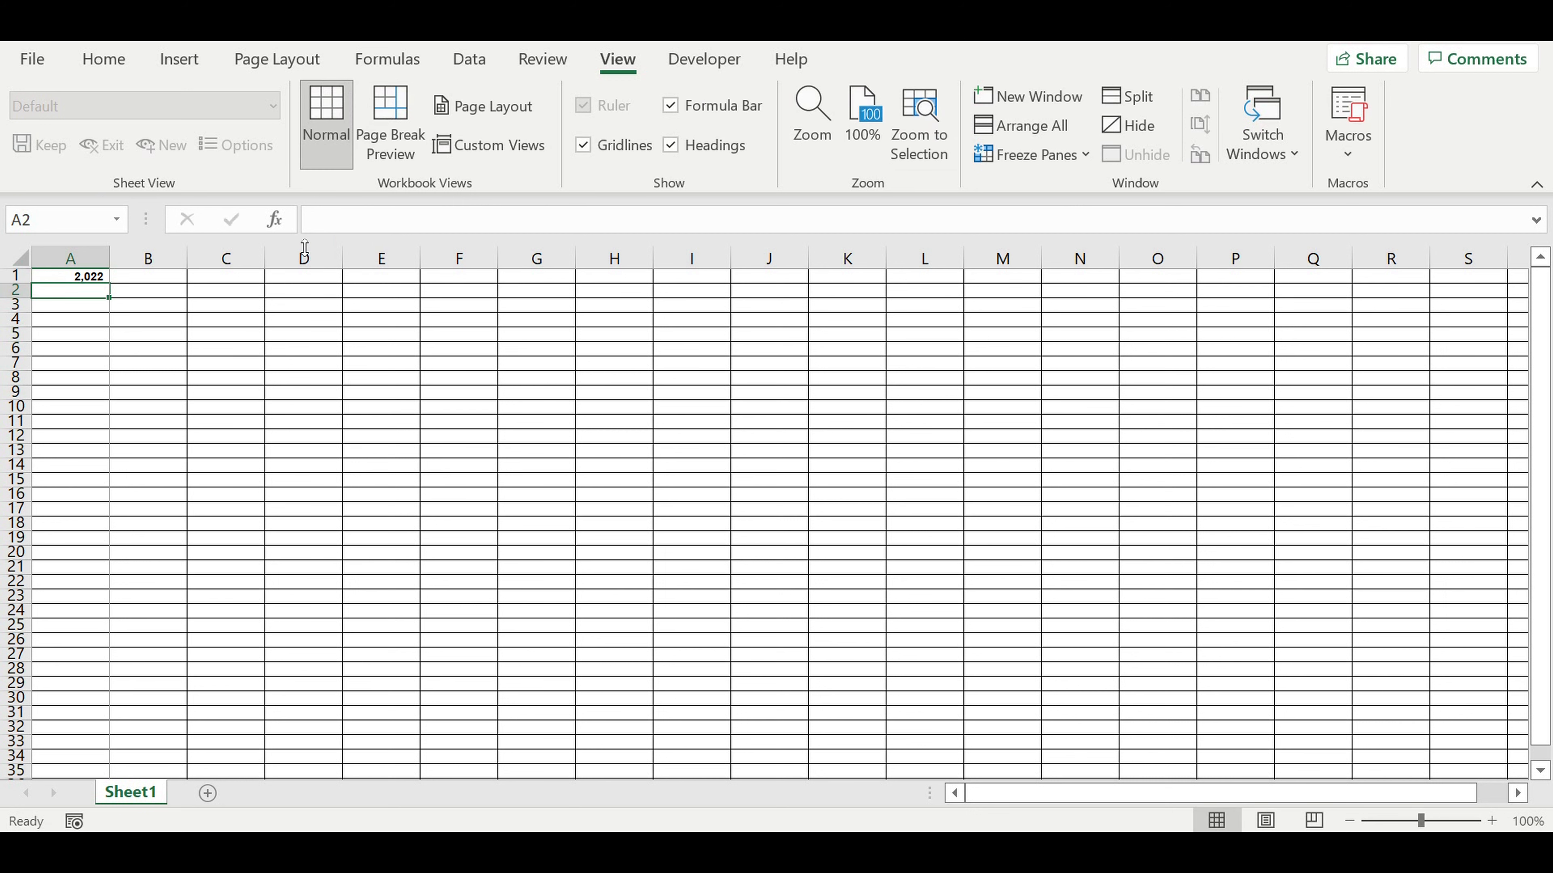
pyautogui.write('=')
pyautogui.press('Up')
pyautogui.write('+1')
pyautogui.press('Return')
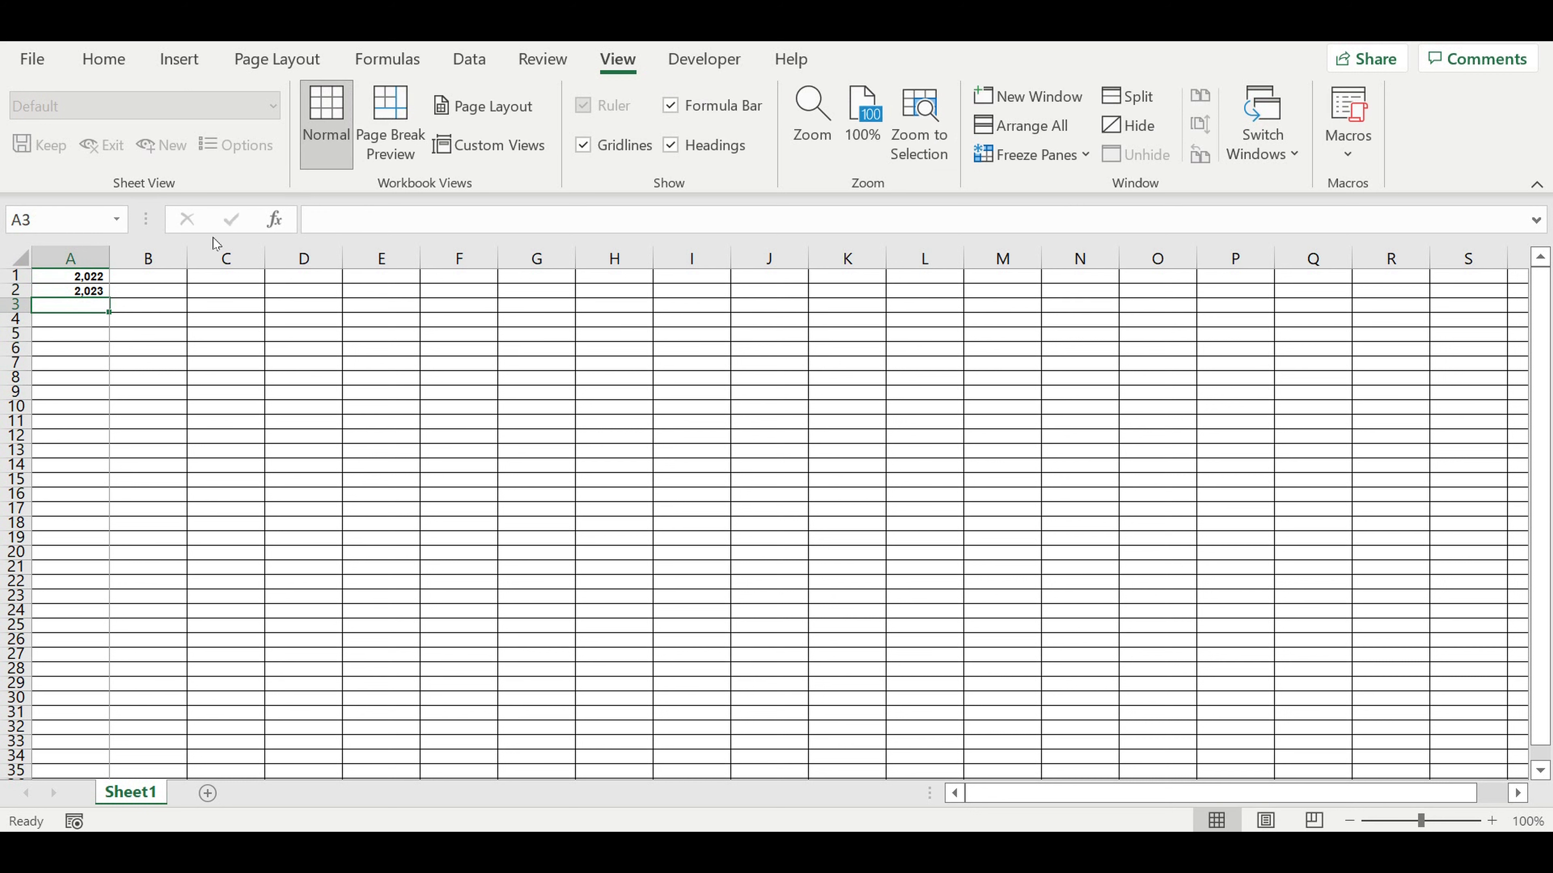
# Format cells A1:A10 as numbers without the thousands separator.
pyautogui.moveTo(72, 276); pyautogui.dragTo(70, 410)
pyautogui.rightClick(71, 330)
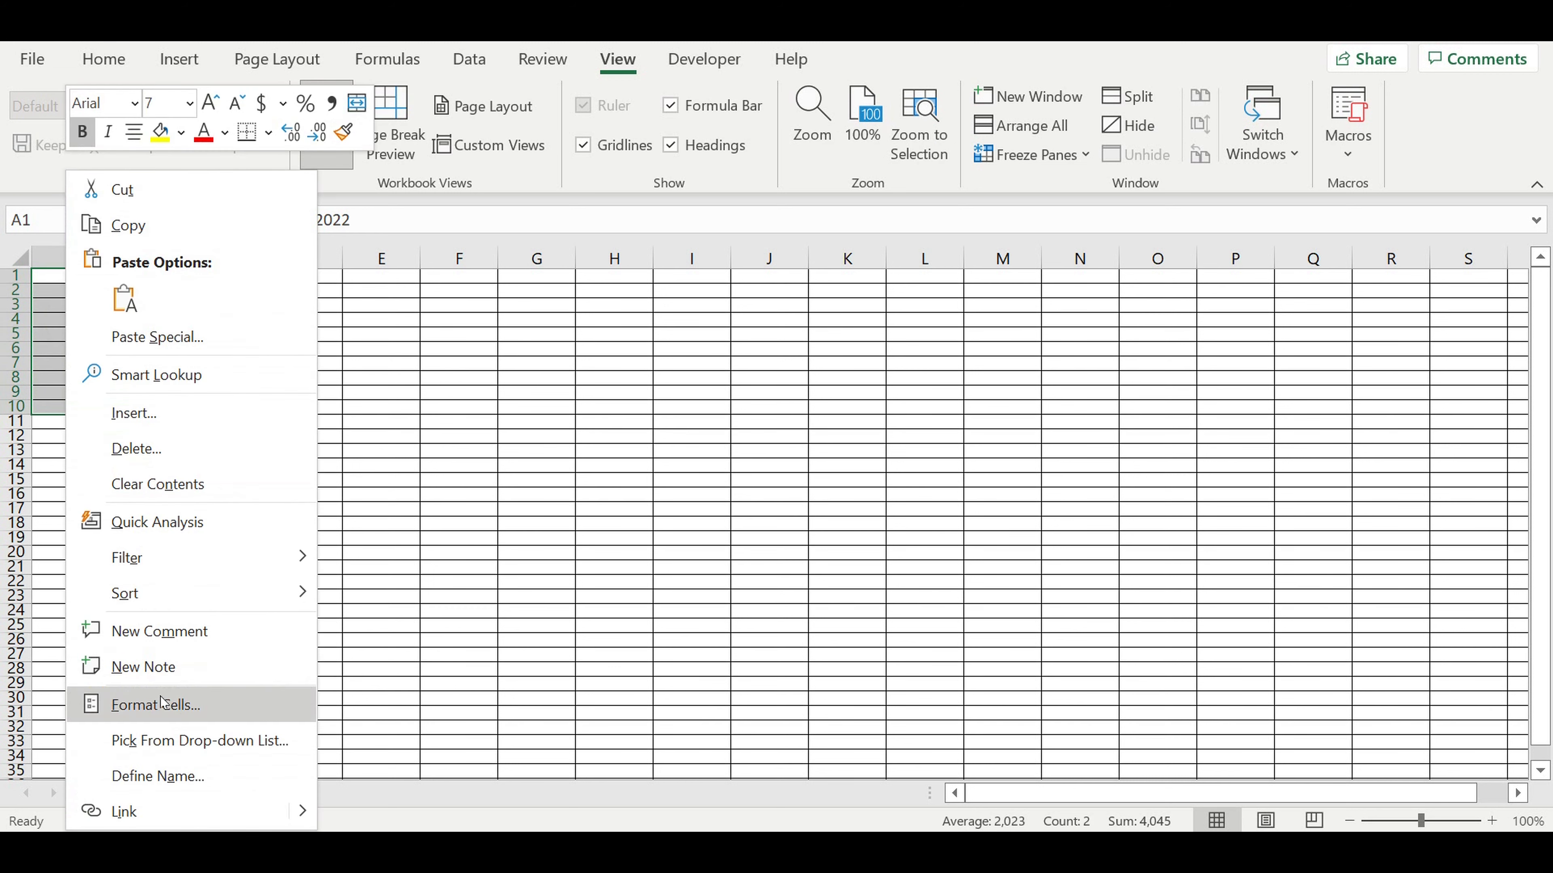
pyautogui.click(174, 705)
pyautogui.click(211, 407)
pyautogui.click(462, 801)
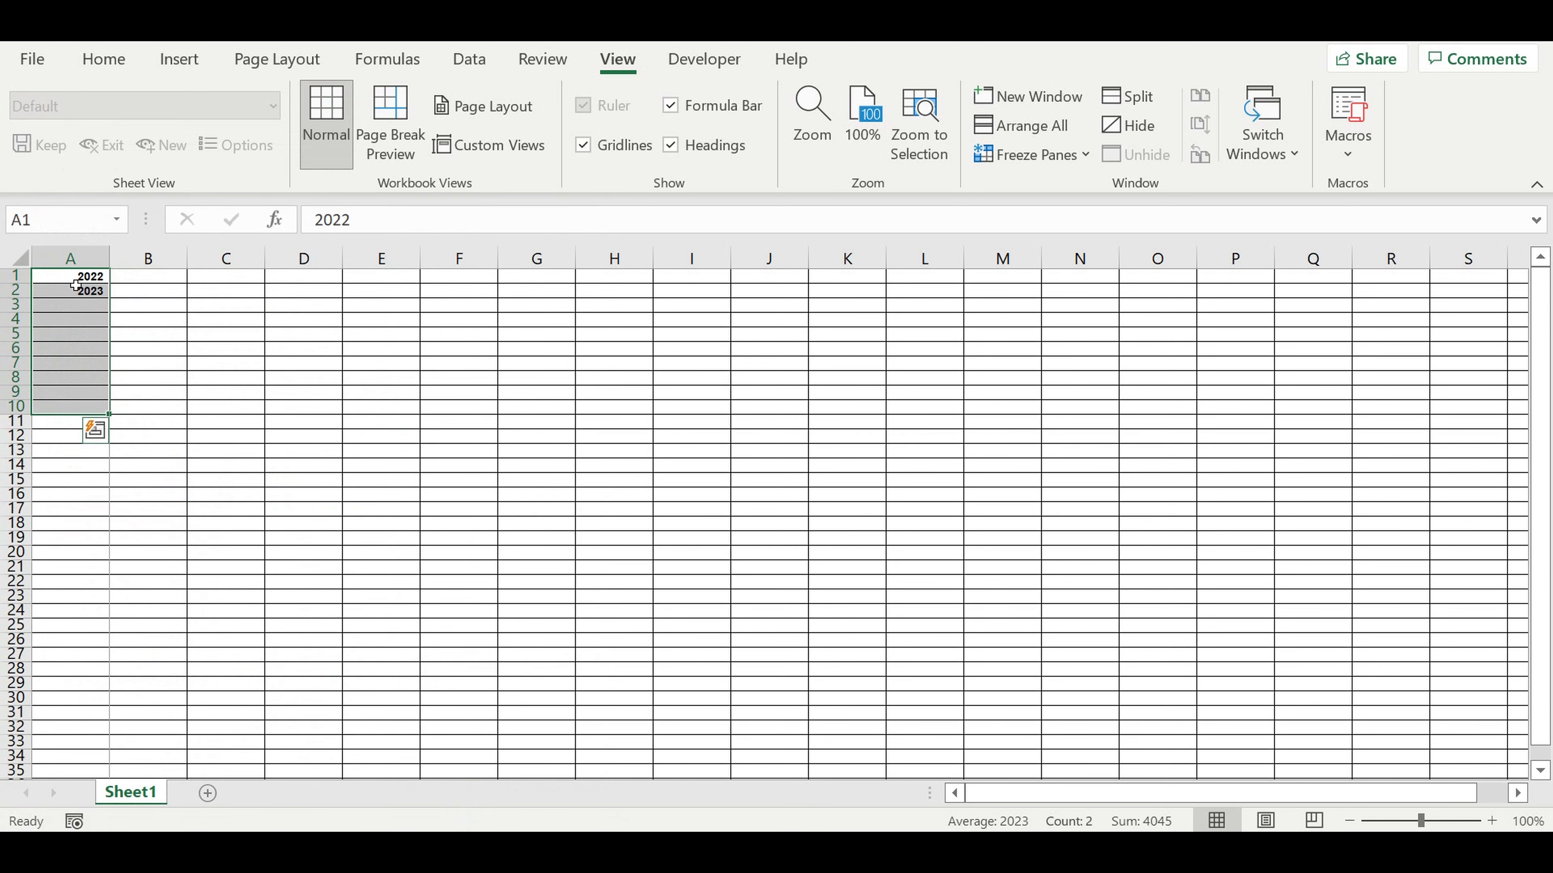
# Give the 2022 cell in A1 a white font and a light blue fill.
pyautogui.click(73, 282)
pyautogui.click(94, 56)
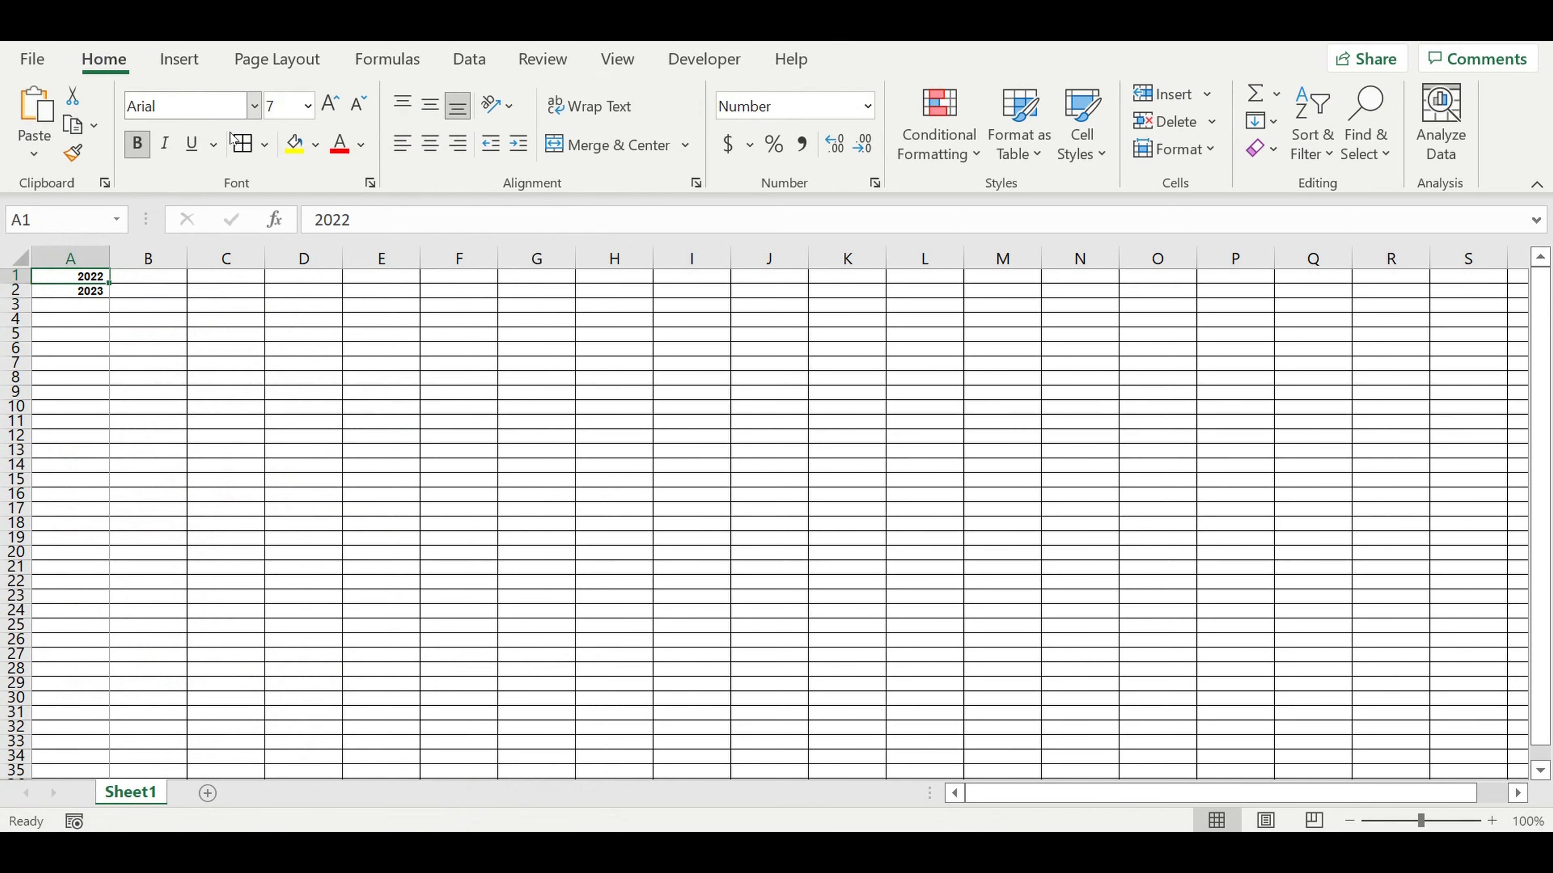
pyautogui.click(361, 145)
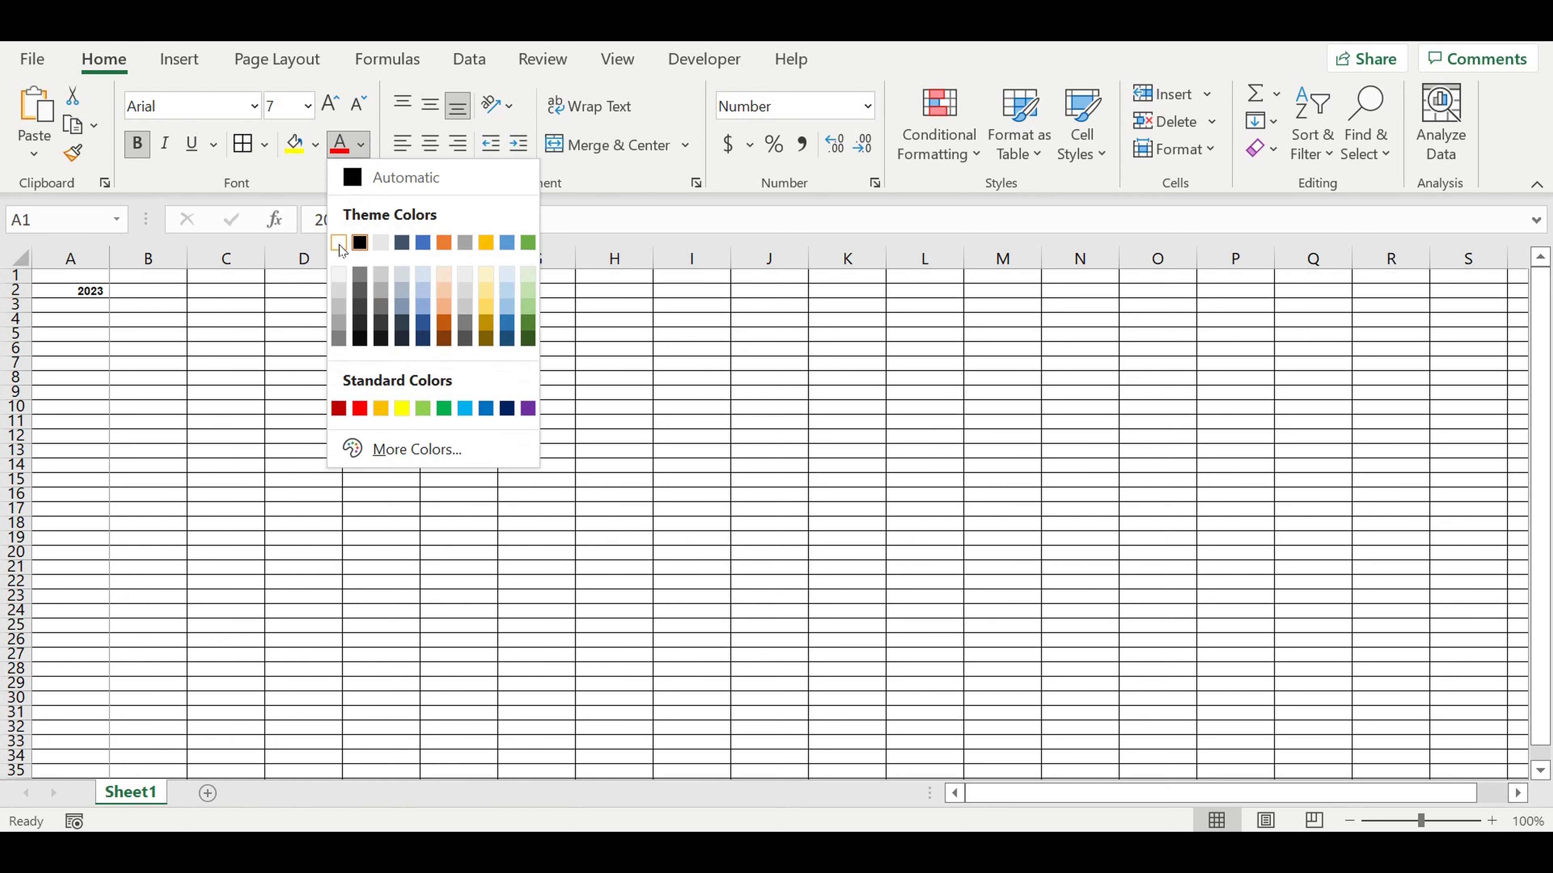
pyautogui.click(339, 243)
pyautogui.click(315, 145)
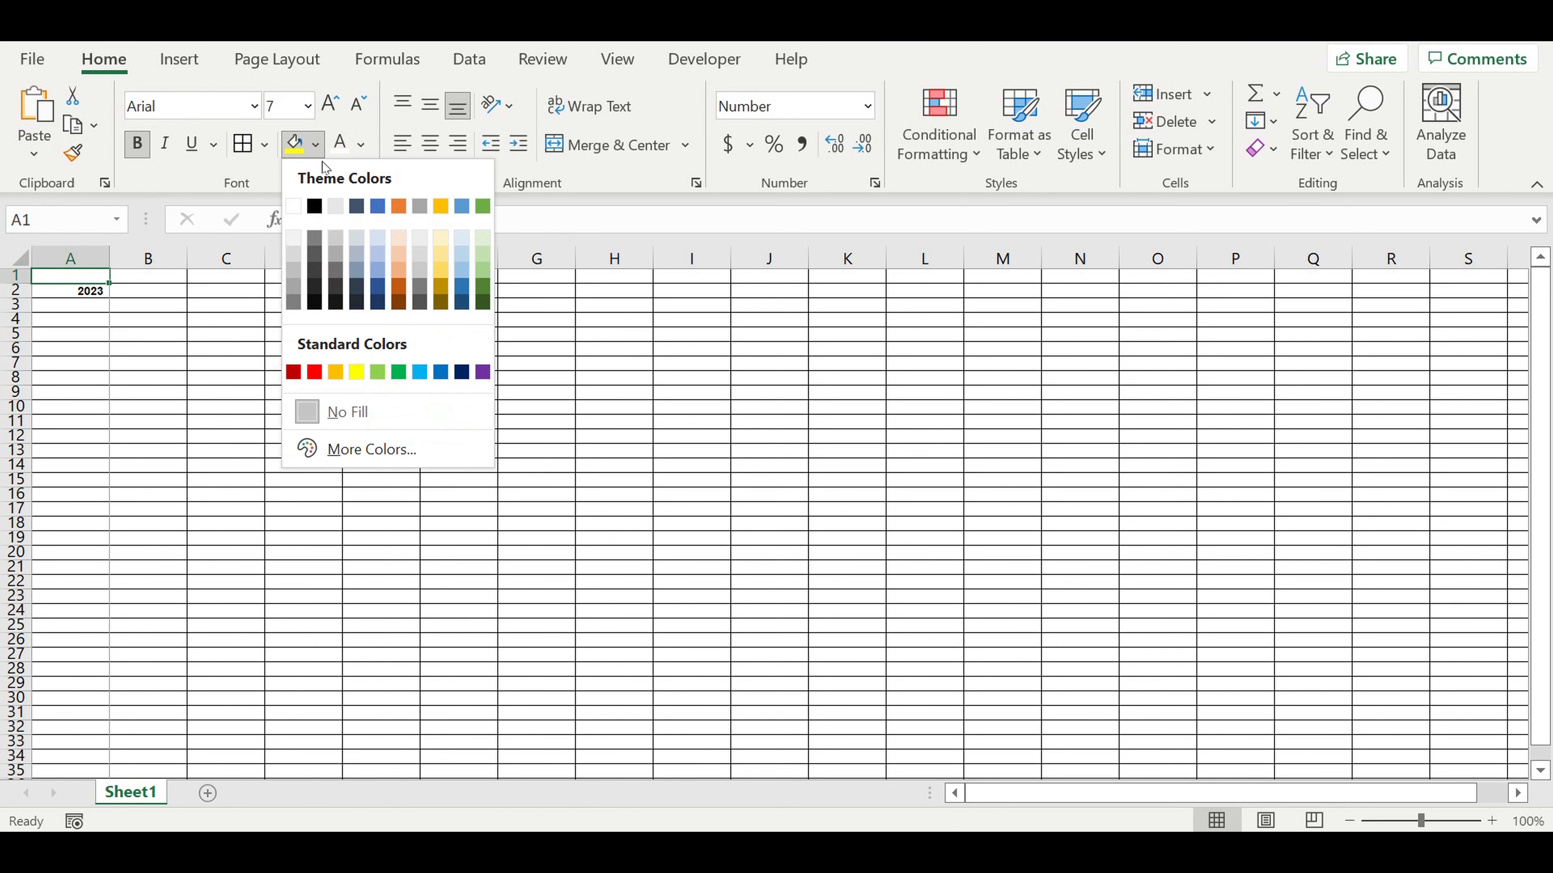
pyautogui.click(419, 372)
pyautogui.click(208, 335)
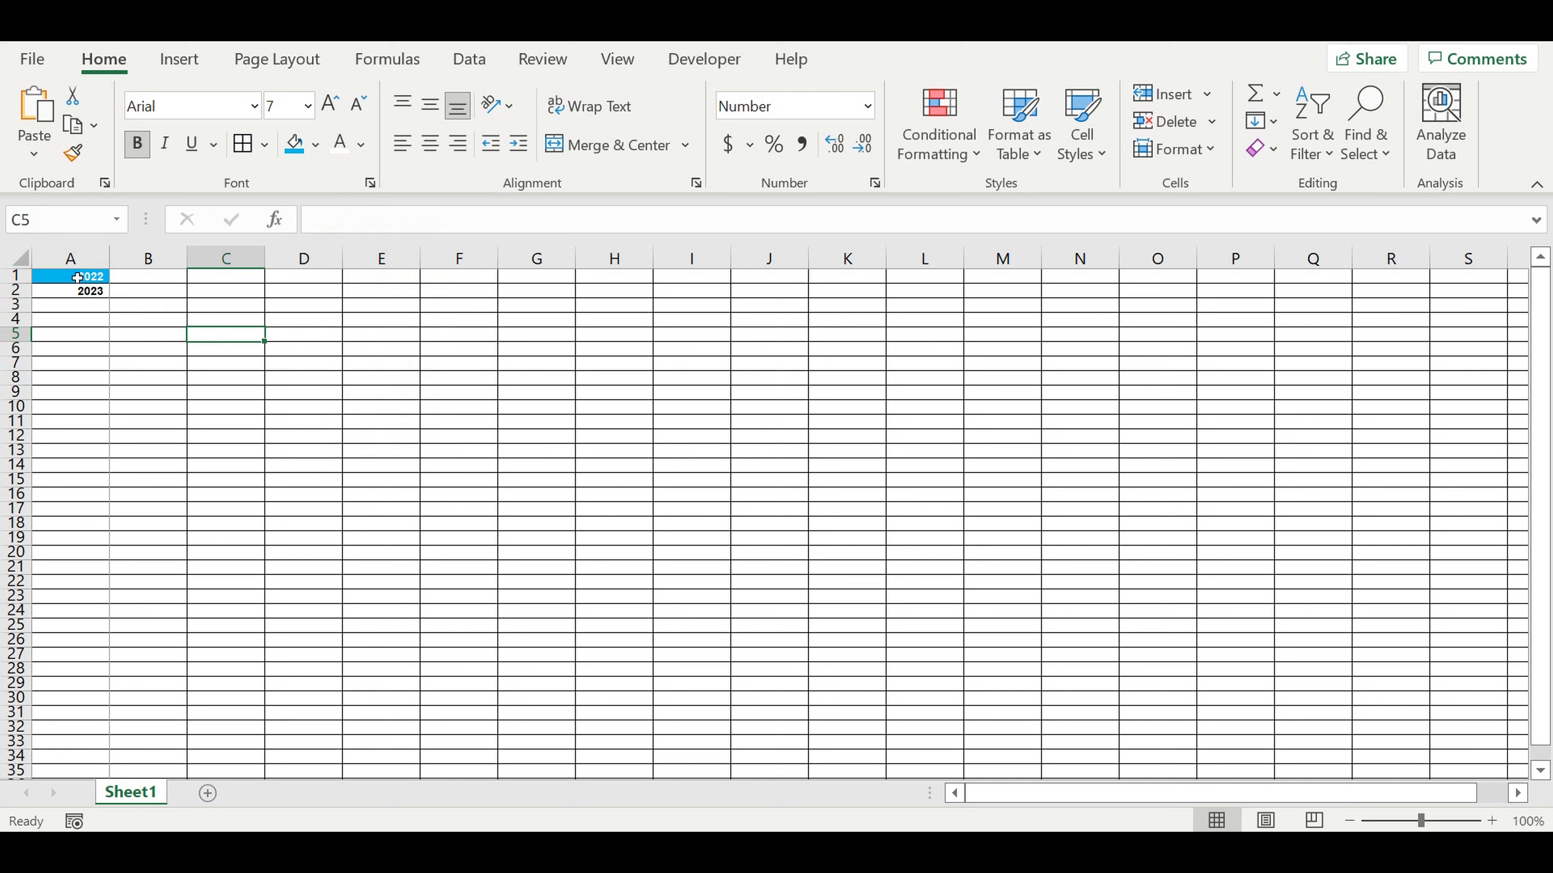
# Copy the year formula from A2 down through A10 to list the years up to 2031.
pyautogui.click(77, 278)
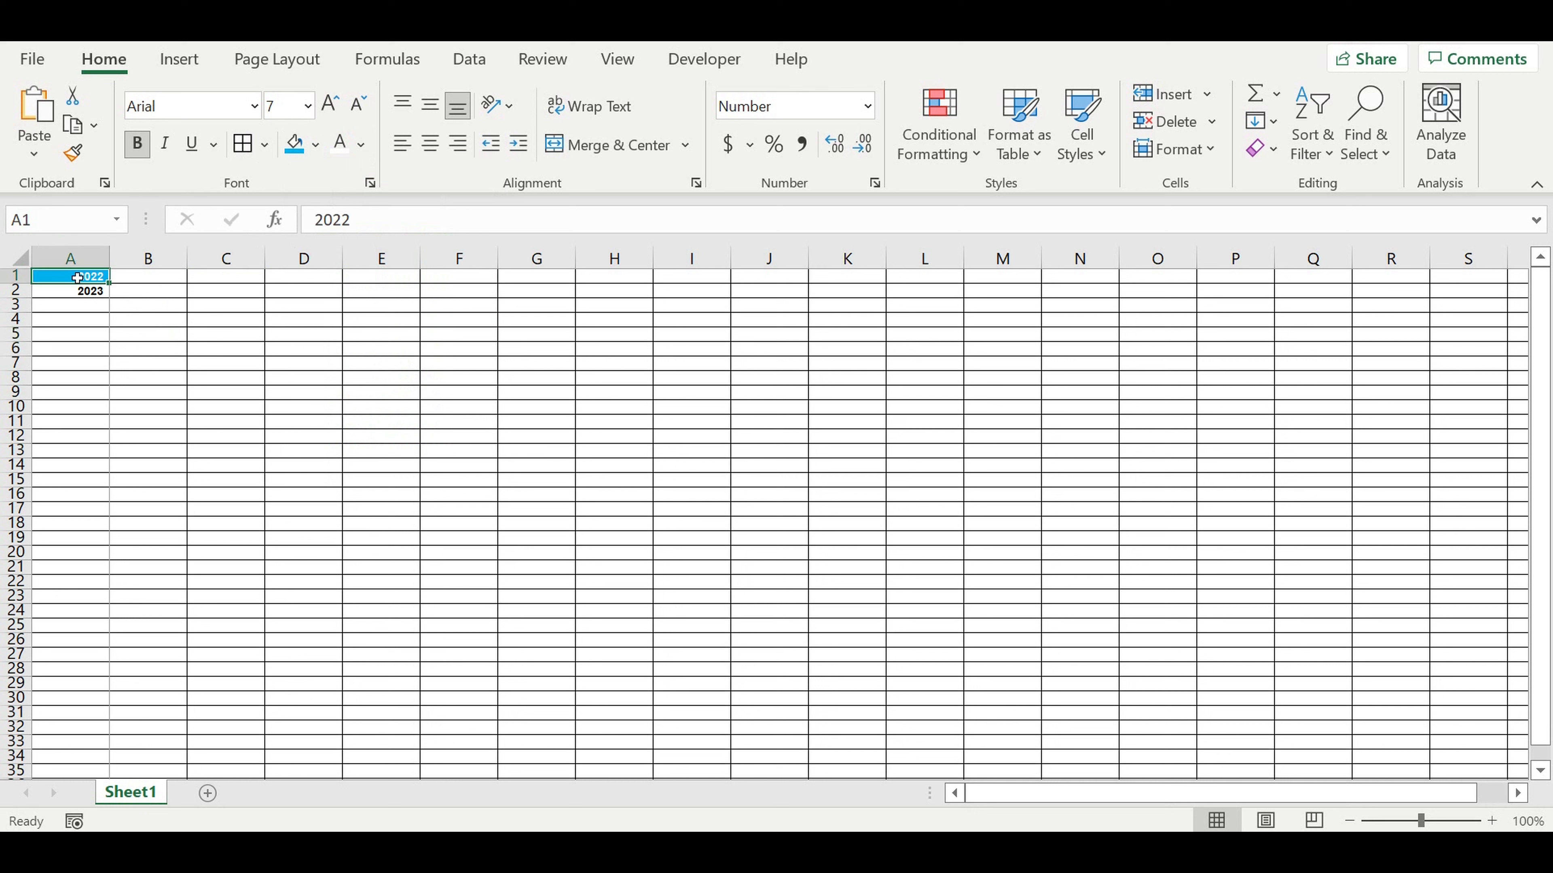
pyautogui.click(85, 300)
pyautogui.moveTo(110, 298); pyautogui.dragTo(113, 409)
pyautogui.click(211, 377)
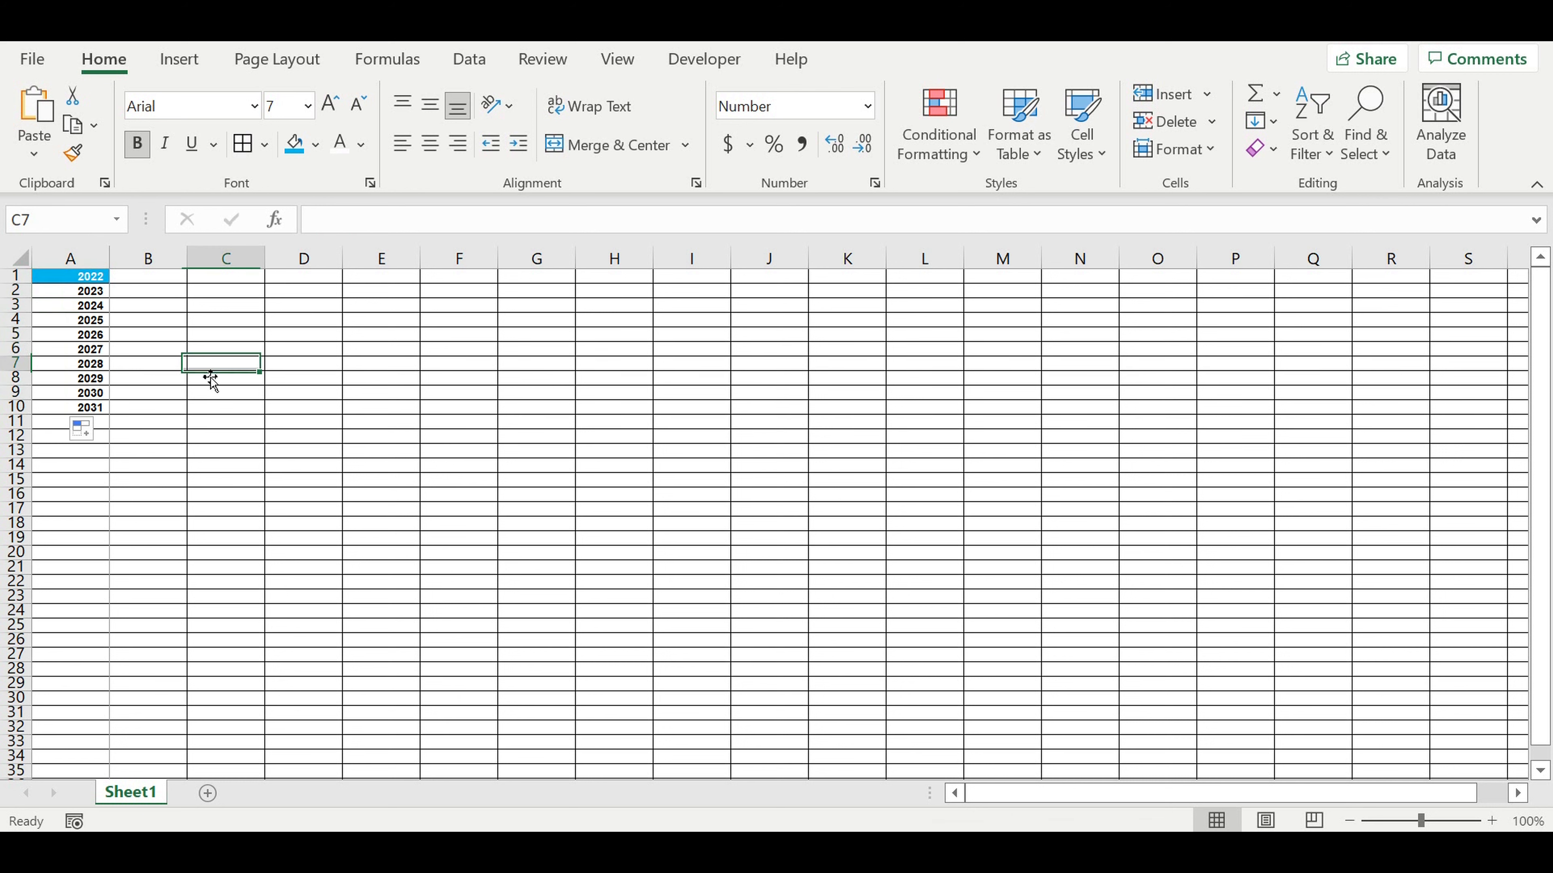
pyautogui.moveTo(85, 276); pyautogui.dragTo(71, 414)
pyautogui.click(166, 362)
# Enter January in cell B1 and extend the month series down to December in B12.
pyautogui.click(162, 277)
pyautogui.write('January')
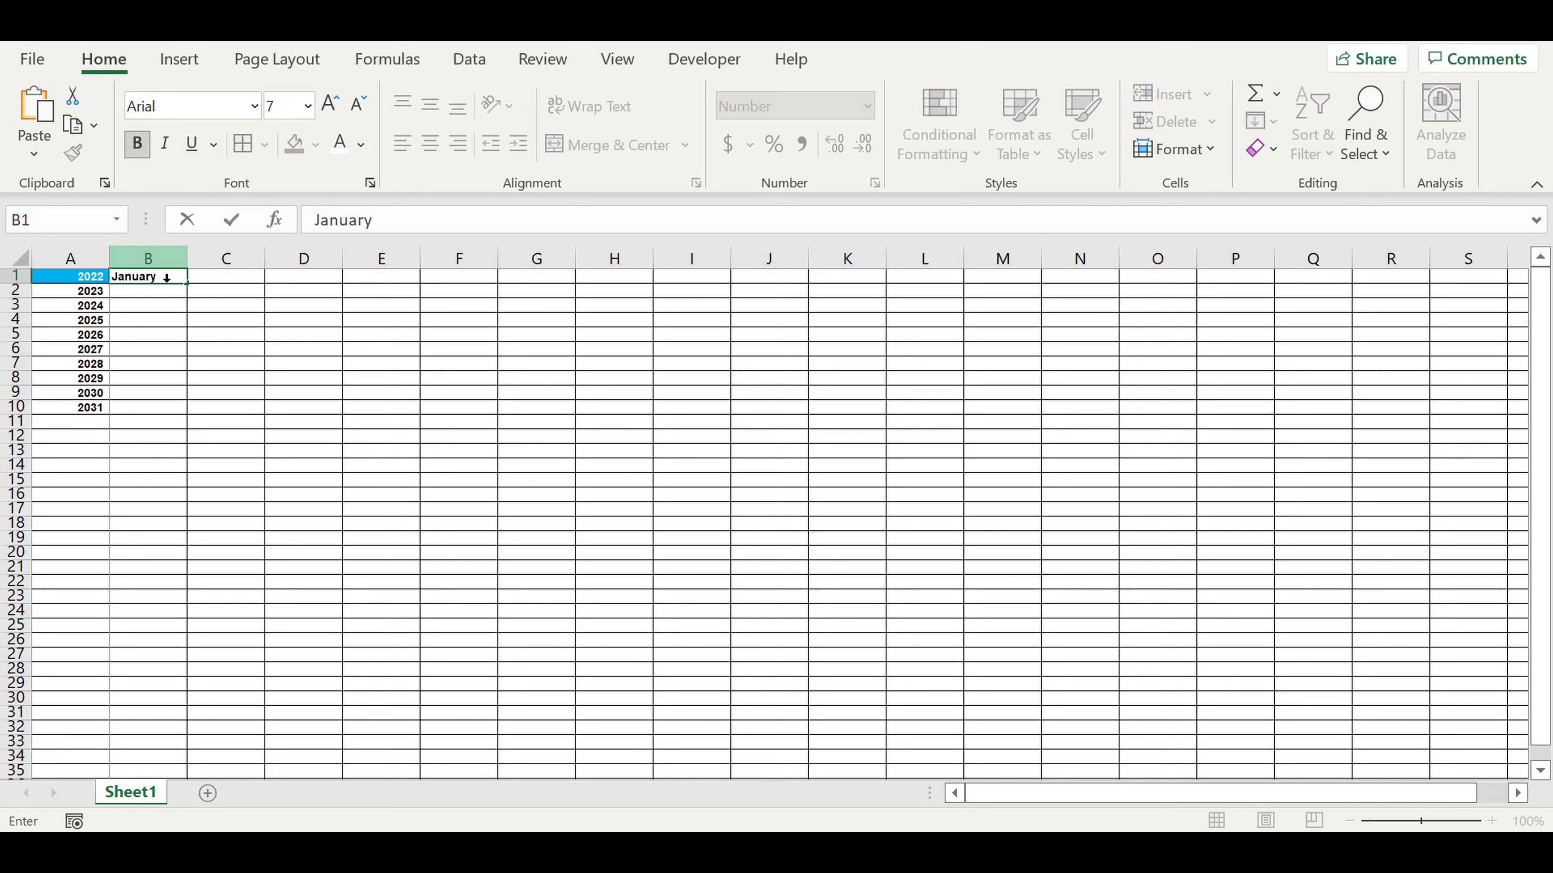
pyautogui.press('Return')
pyautogui.click(156, 279)
pyautogui.moveTo(188, 283); pyautogui.dragTo(161, 453)
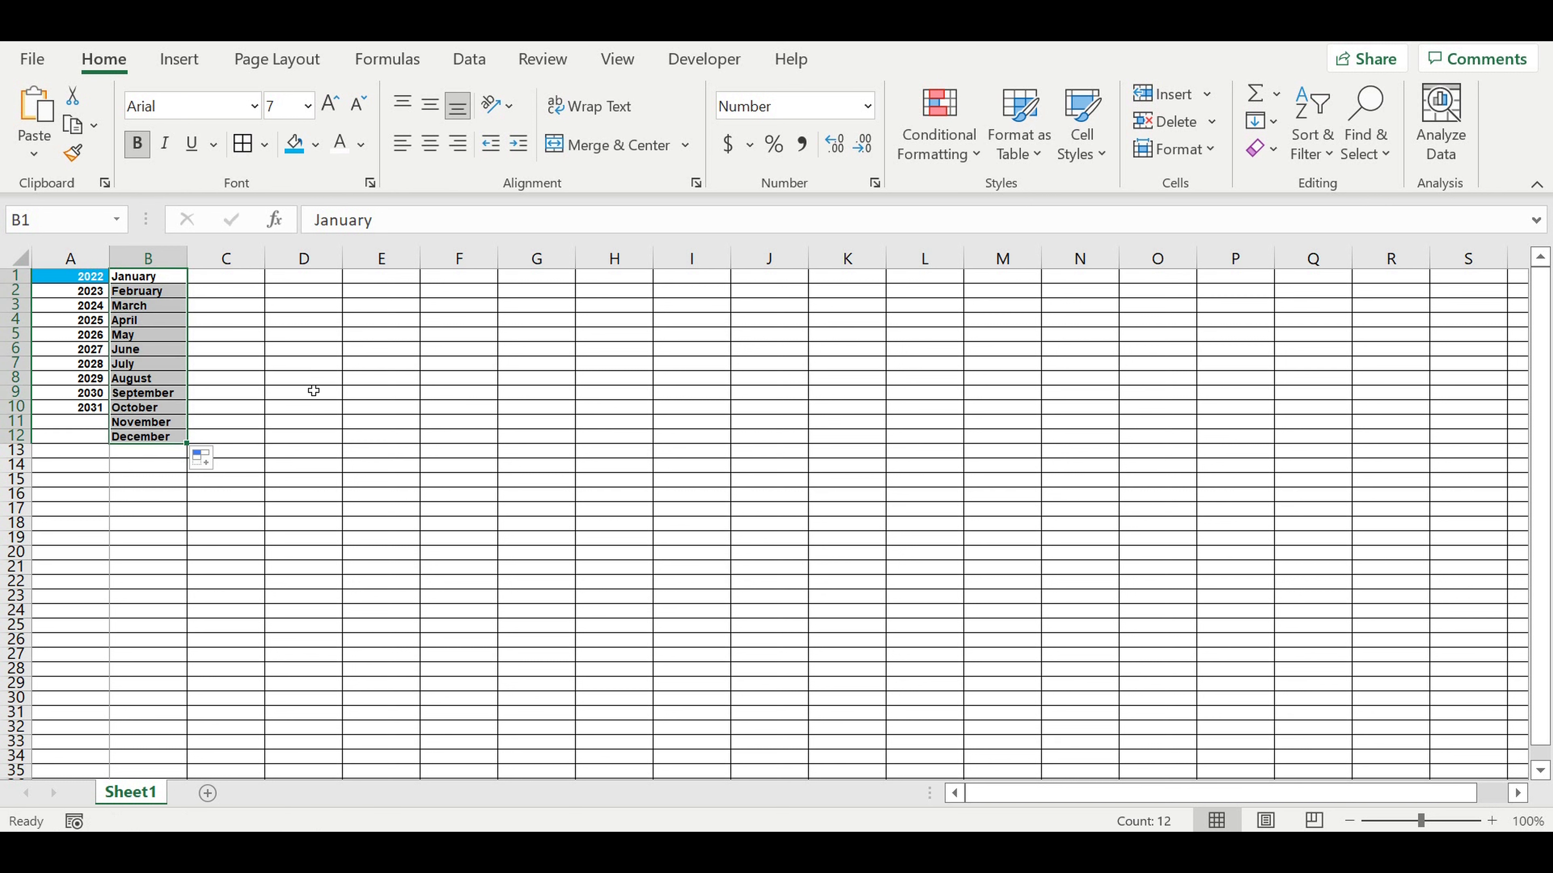
pyautogui.click(308, 383)
# Enter the switch options ON in cell C1 and OFF in cell C2.
pyautogui.click(224, 279)
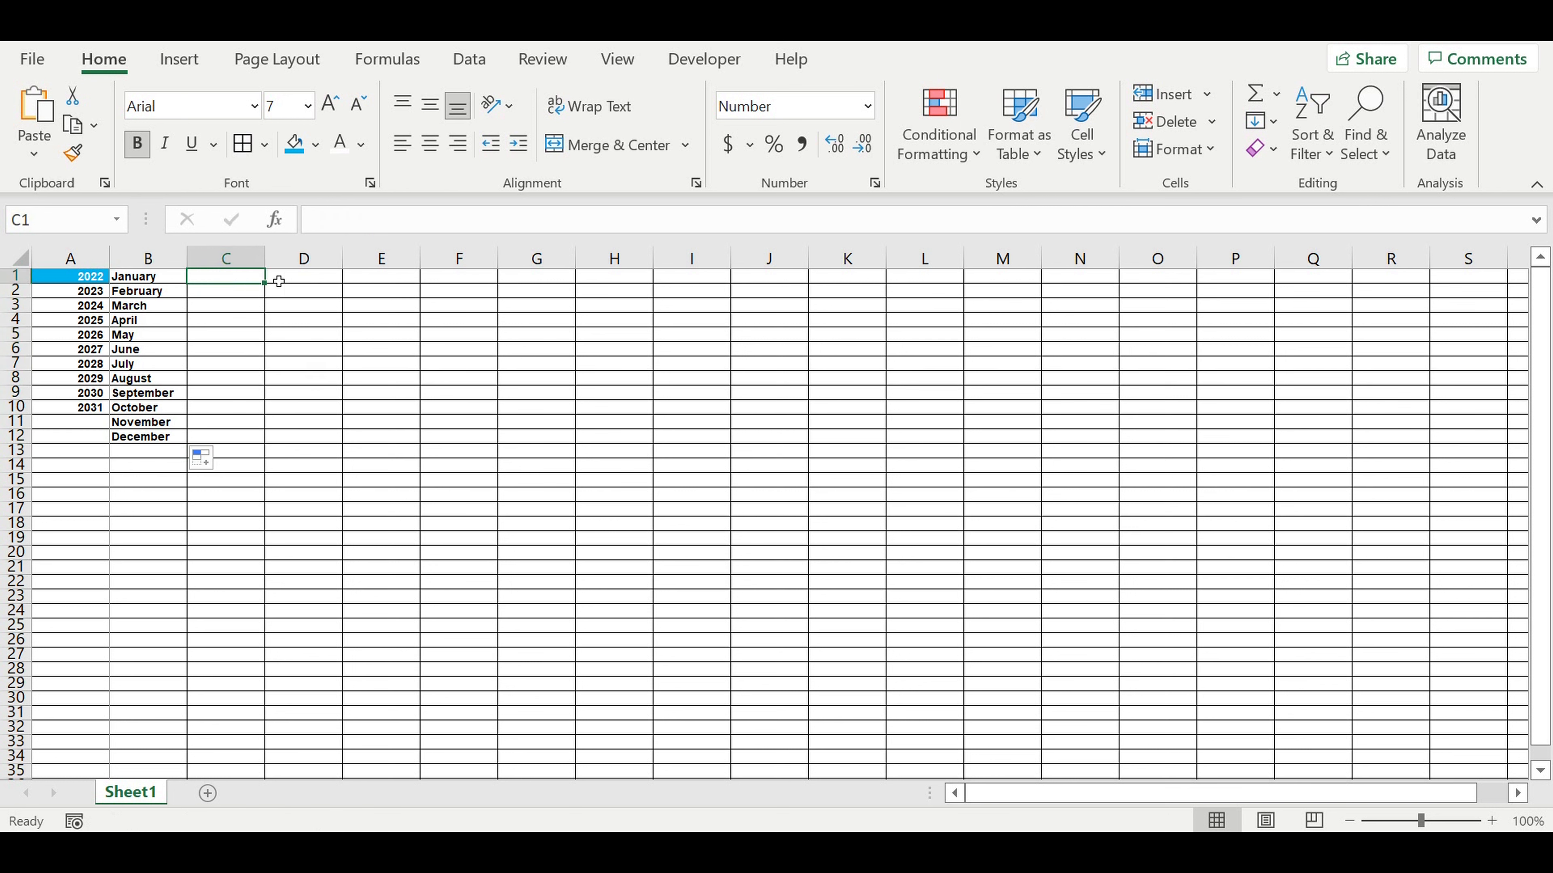
pyautogui.write('ON')
pyautogui.press('Return')
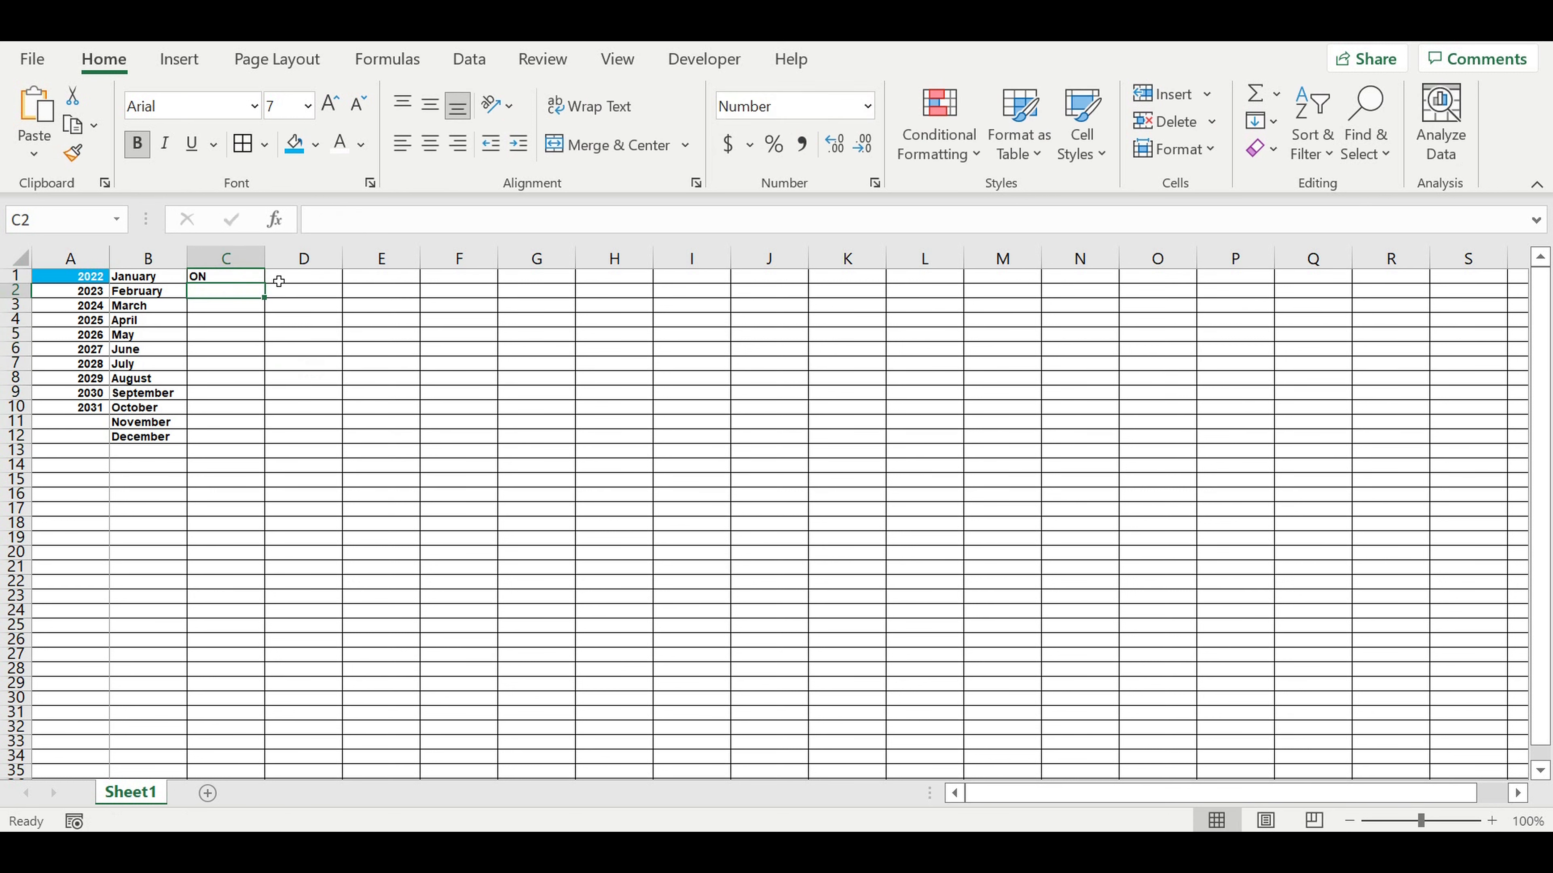
pyautogui.write('OFF')
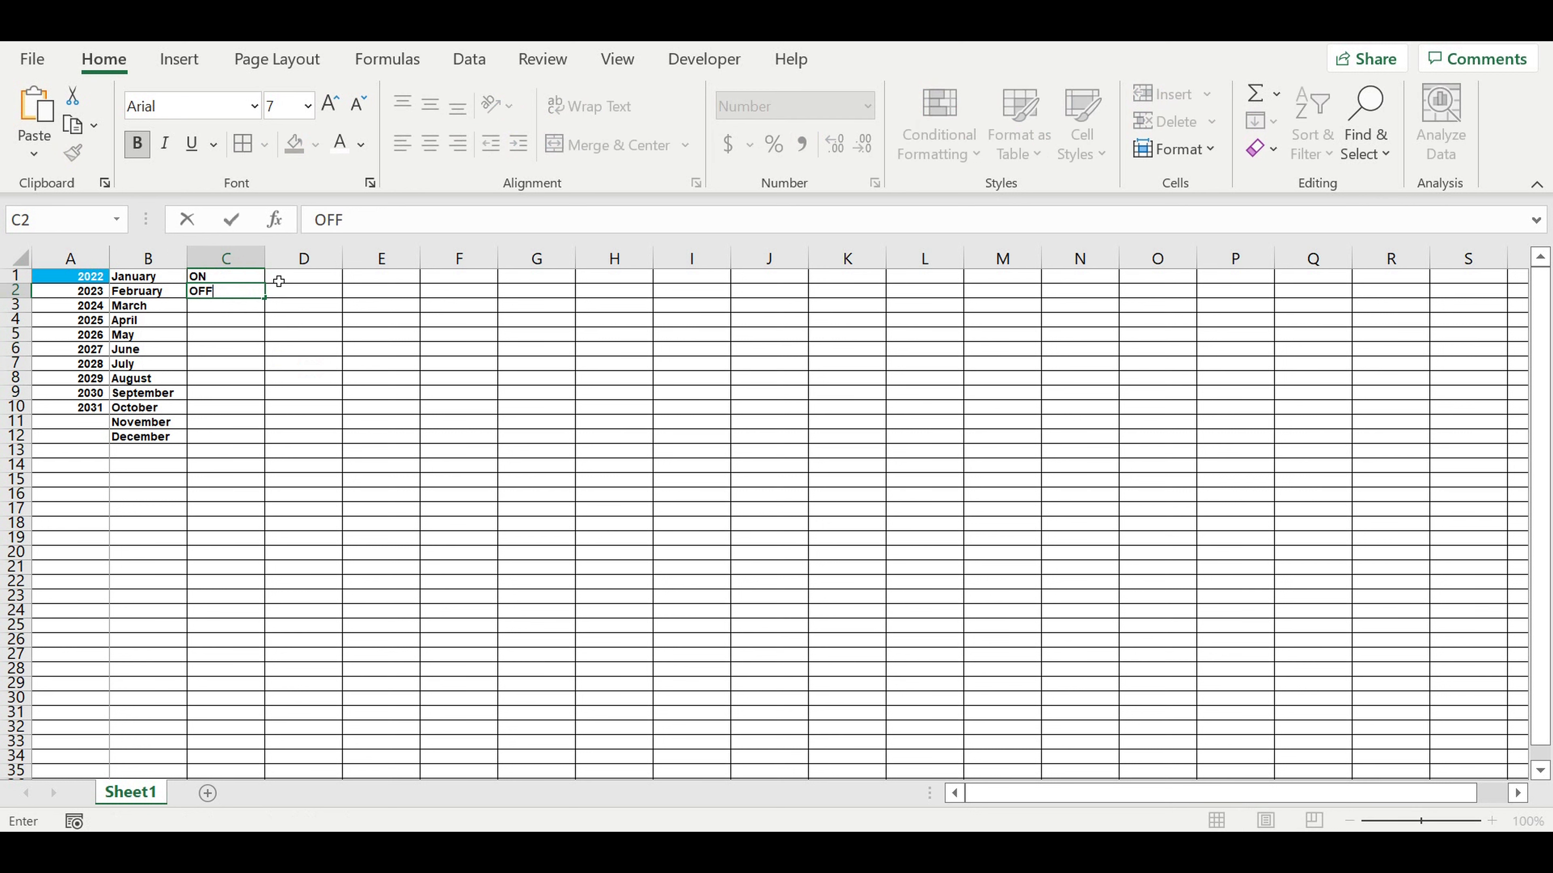
pyautogui.press('Return')
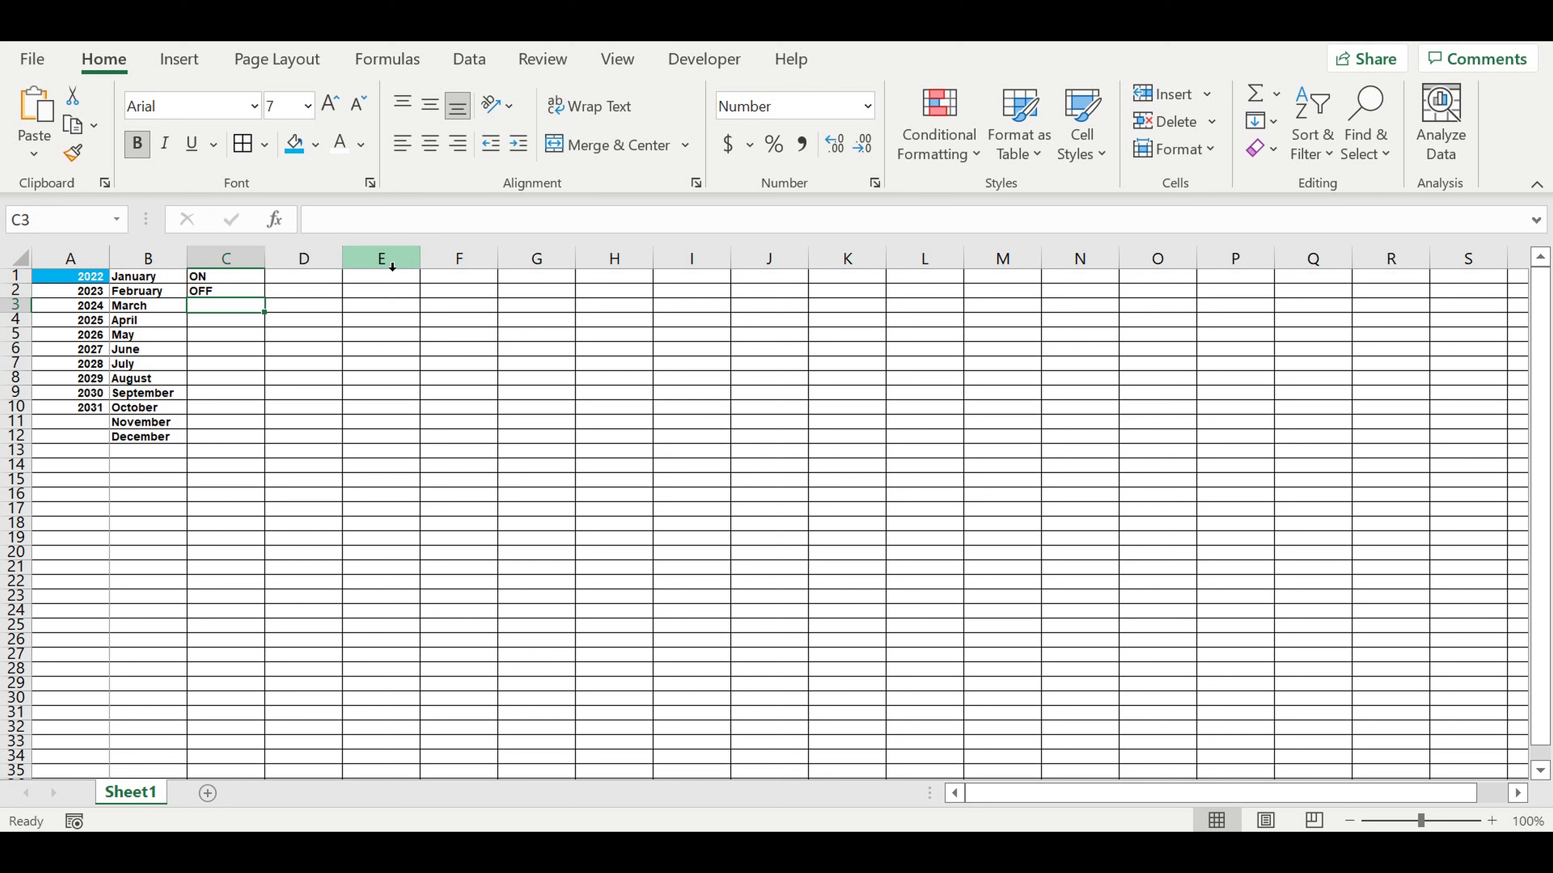
pyautogui.click(210, 279)
pyautogui.moveTo(210, 279); pyautogui.dragTo(210, 292)
pyautogui.click(474, 424)
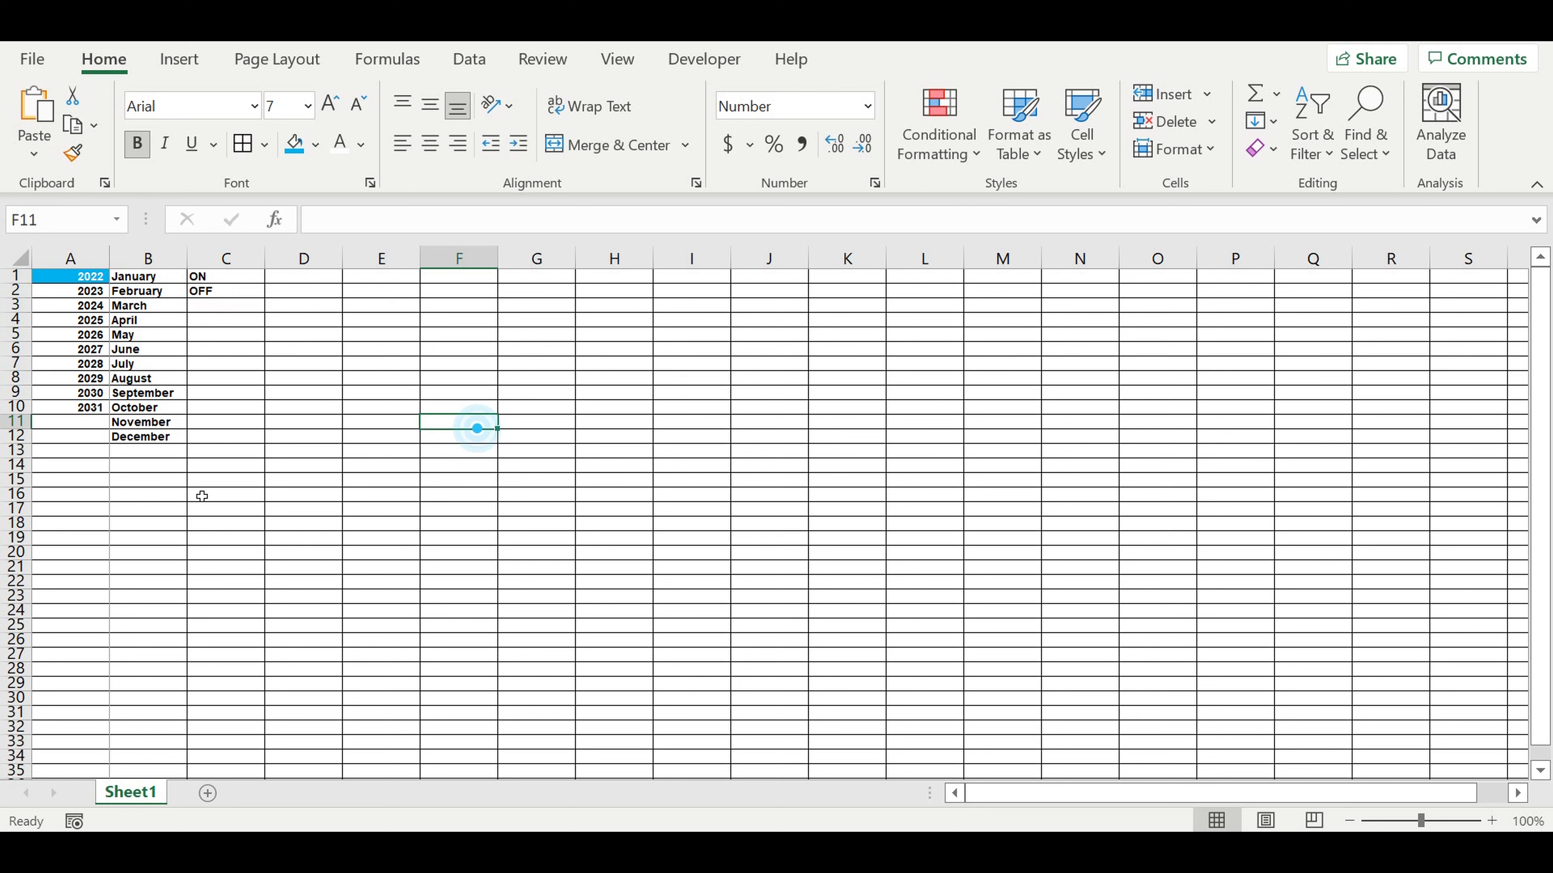
# Fill the whole of row 13 with black as a divider below the lists.
pyautogui.click(15, 451)
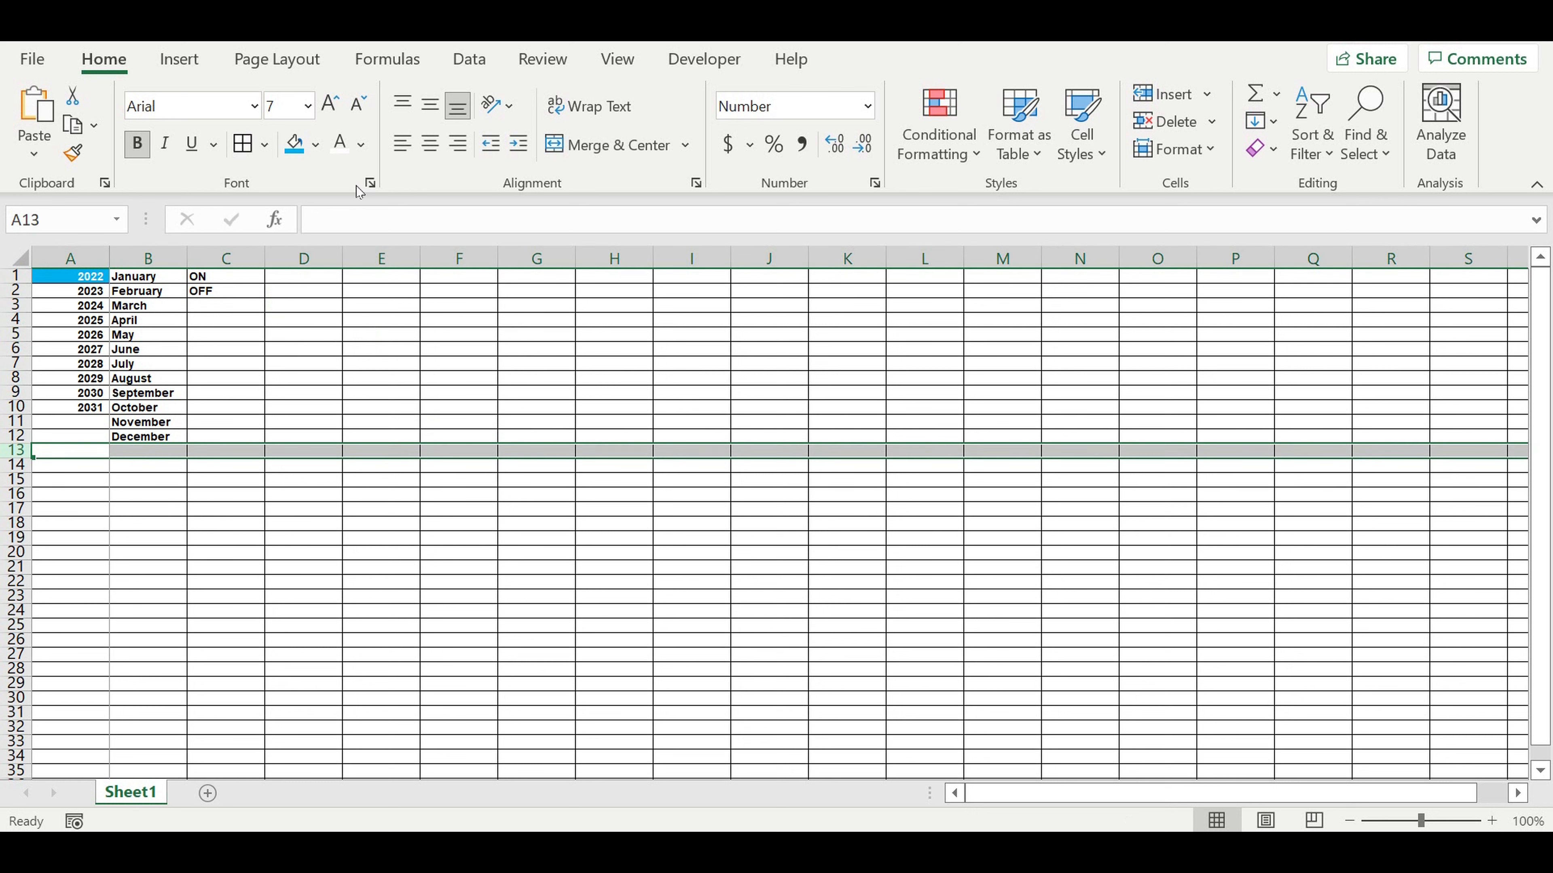
pyautogui.click(316, 145)
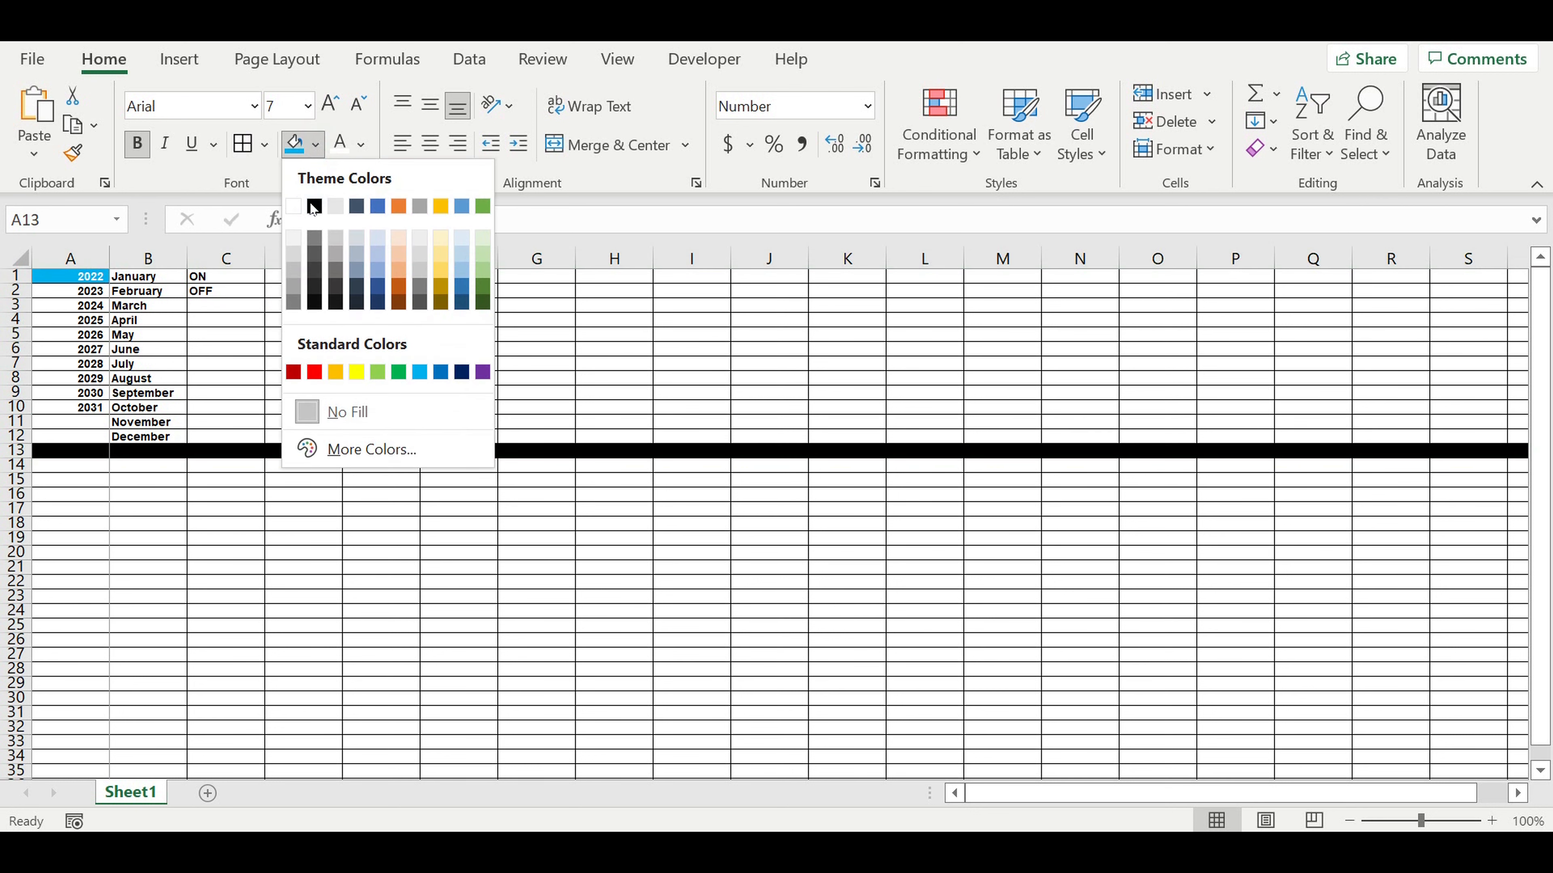
pyautogui.click(312, 205)
pyautogui.click(312, 512)
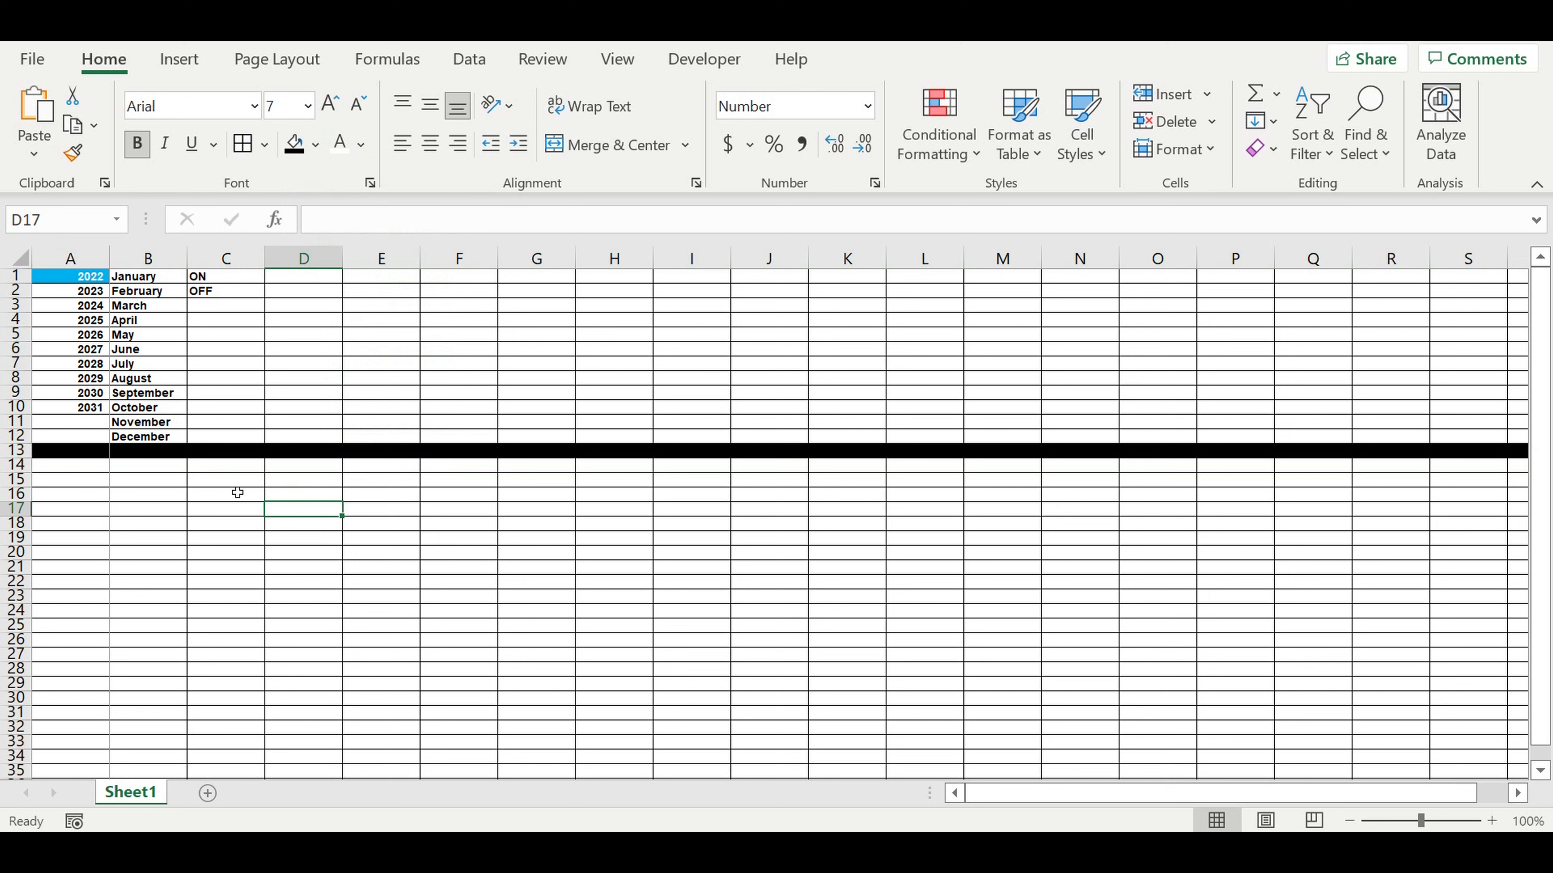
# Widen column A slightly.
pyautogui.click(71, 453)
pyautogui.moveTo(110, 258); pyautogui.dragTo(138, 258)
pyautogui.click(247, 497)
# Enter Prices as the heading in cell A14.
pyautogui.click(105, 467)
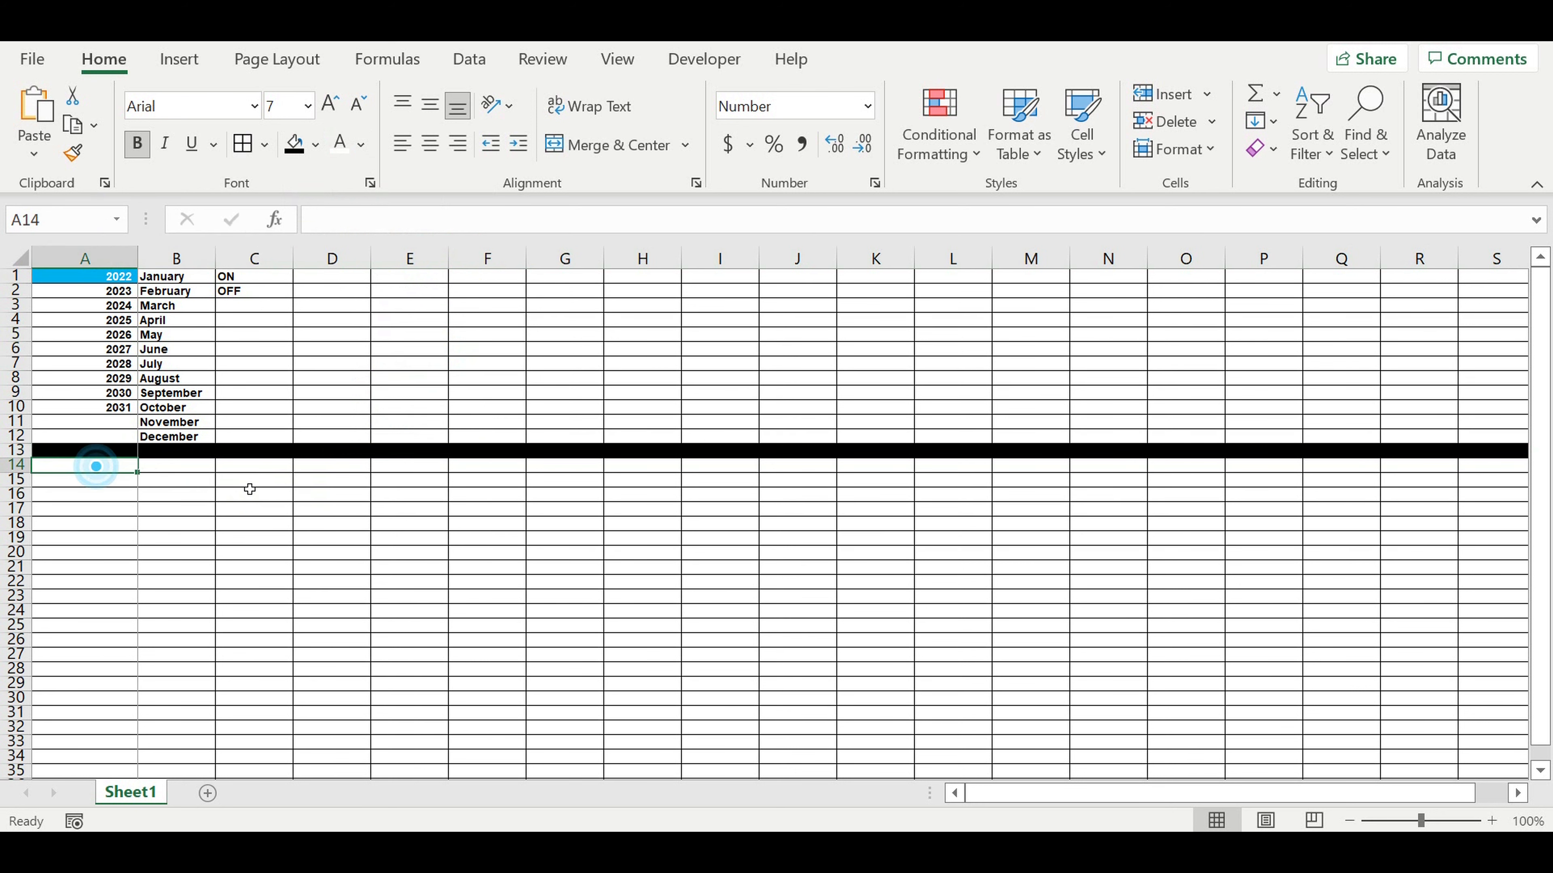
pyautogui.write('P')
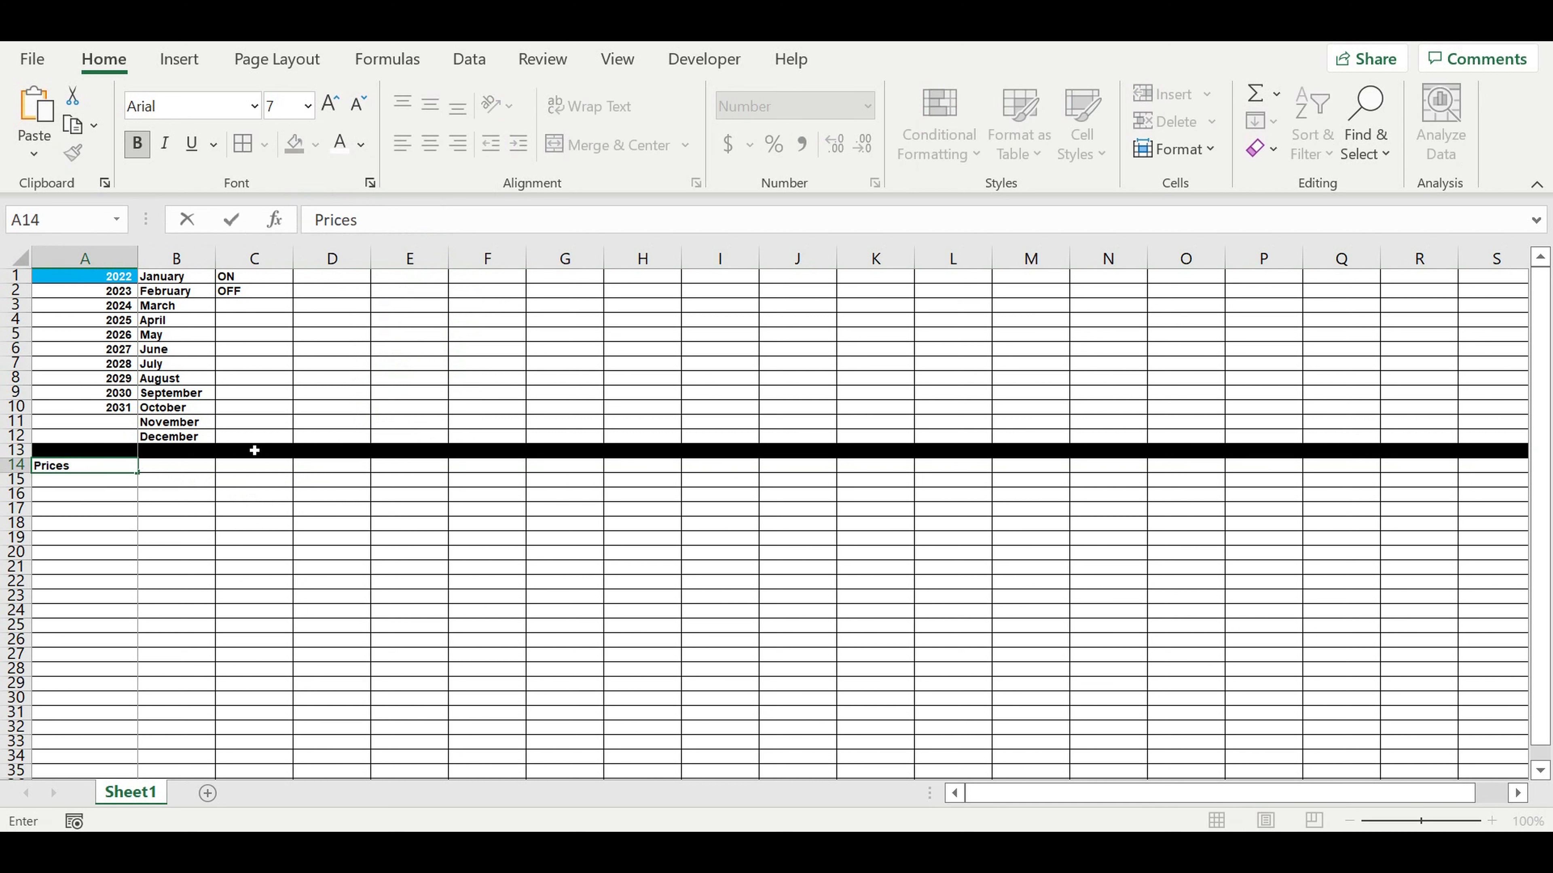
pyautogui.write('rices')
pyautogui.press('Return')
pyautogui.click(92, 524)
# Enter the heading Revenues in cell A14 and the subheading Price in cell A15.
pyautogui.click(73, 467)
pyautogui.write('Revenues')
pyautogui.press('Return')
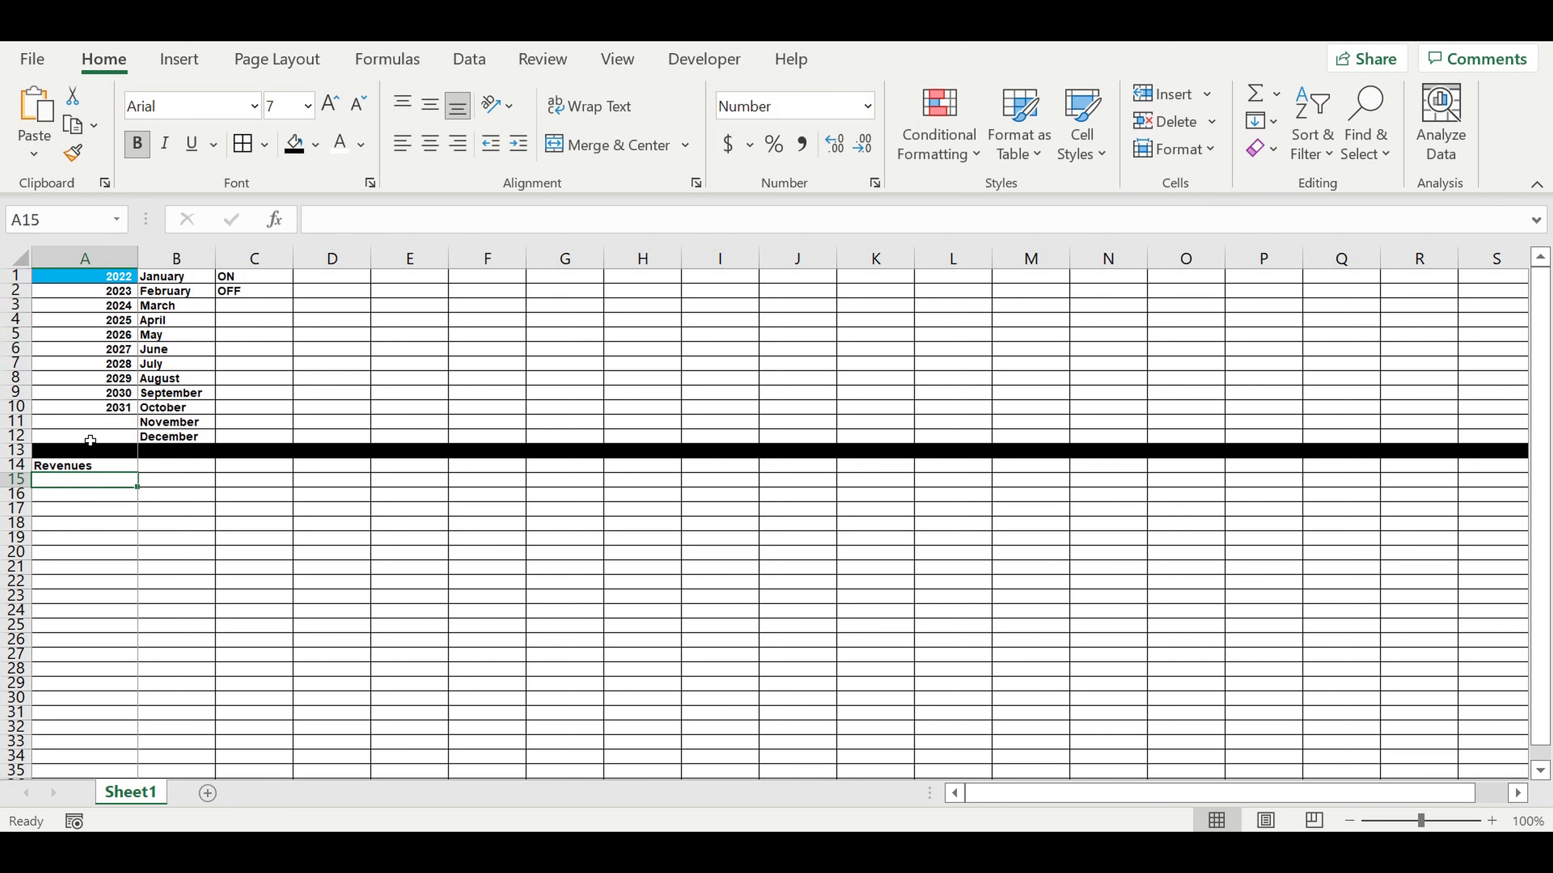
pyautogui.write('Price')
pyautogui.press('Return')
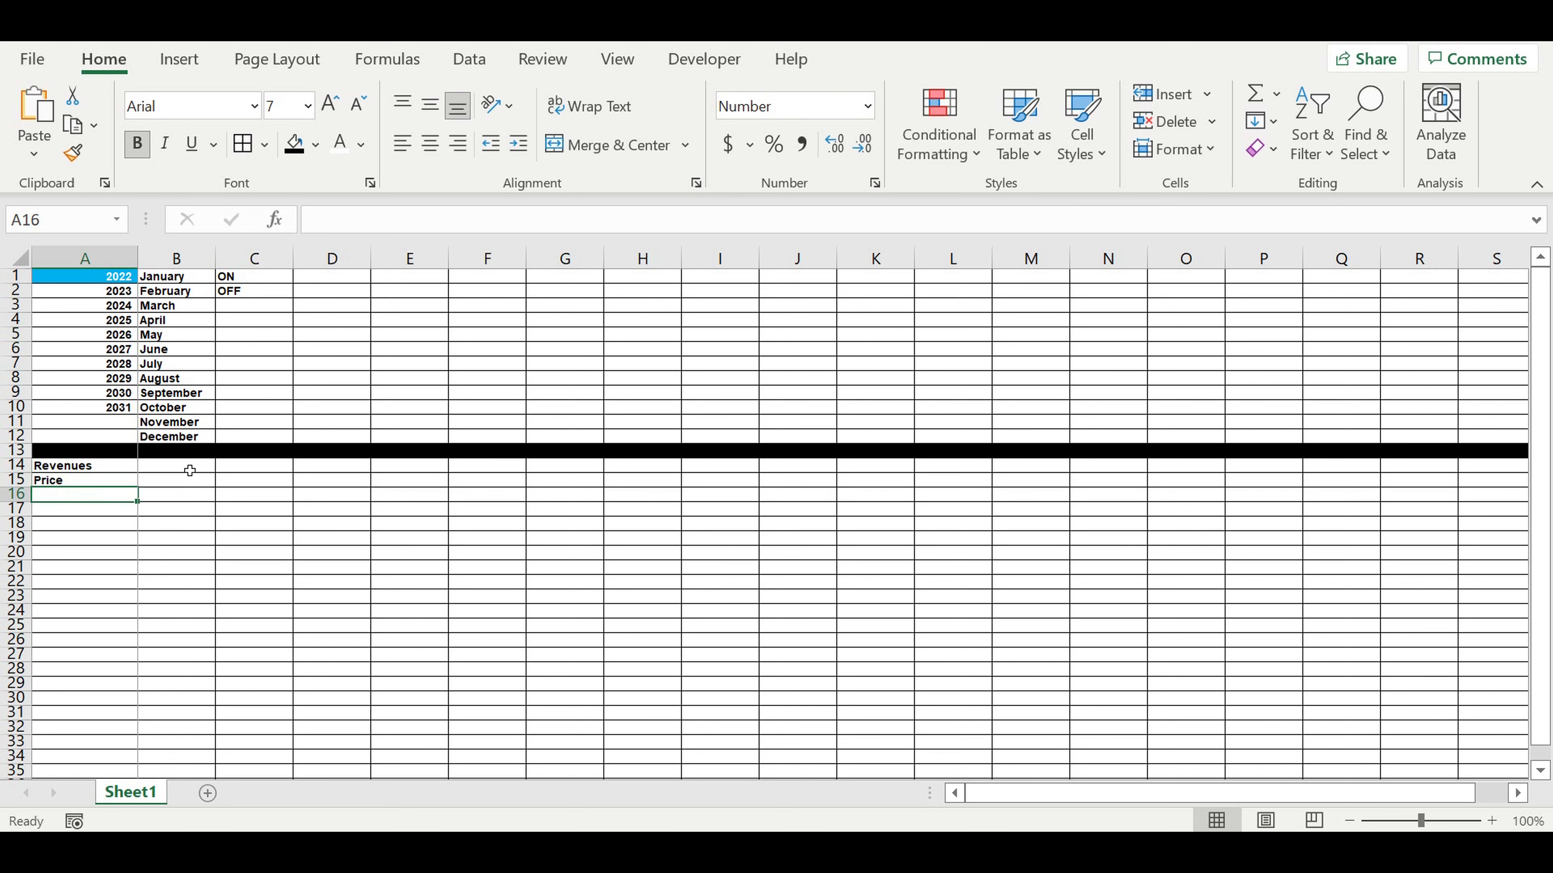
# Enter Price 1 in cell A16 and extend the series down to Price 5 in A20.
pyautogui.write('P')
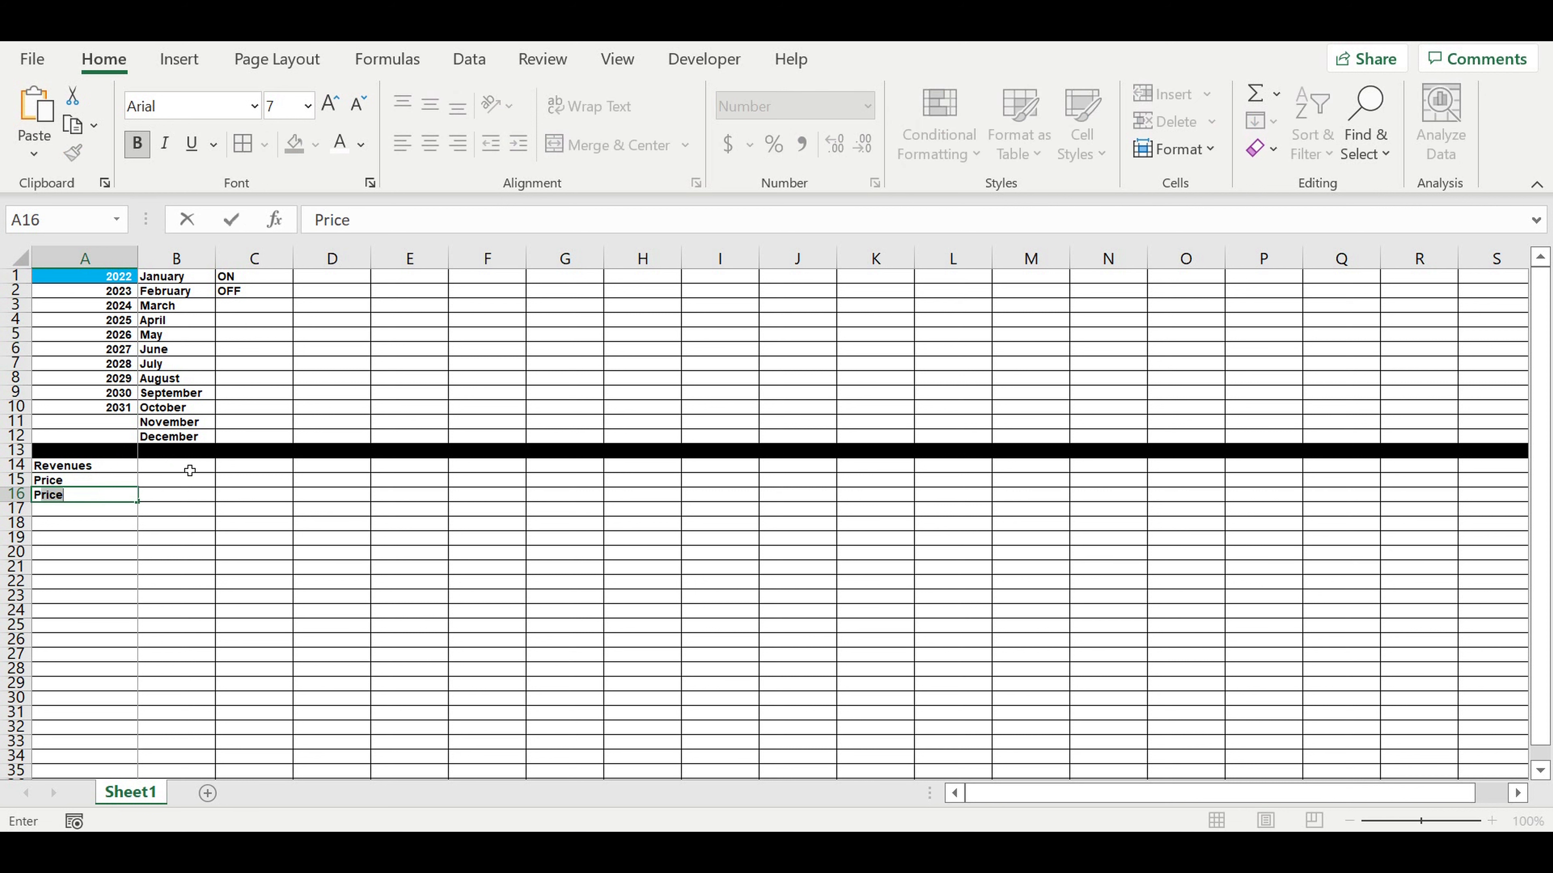
pyautogui.write('rice')
pyautogui.write(' q')
pyautogui.press('BackSpace')
pyautogui.write('1')
pyautogui.click(114, 537)
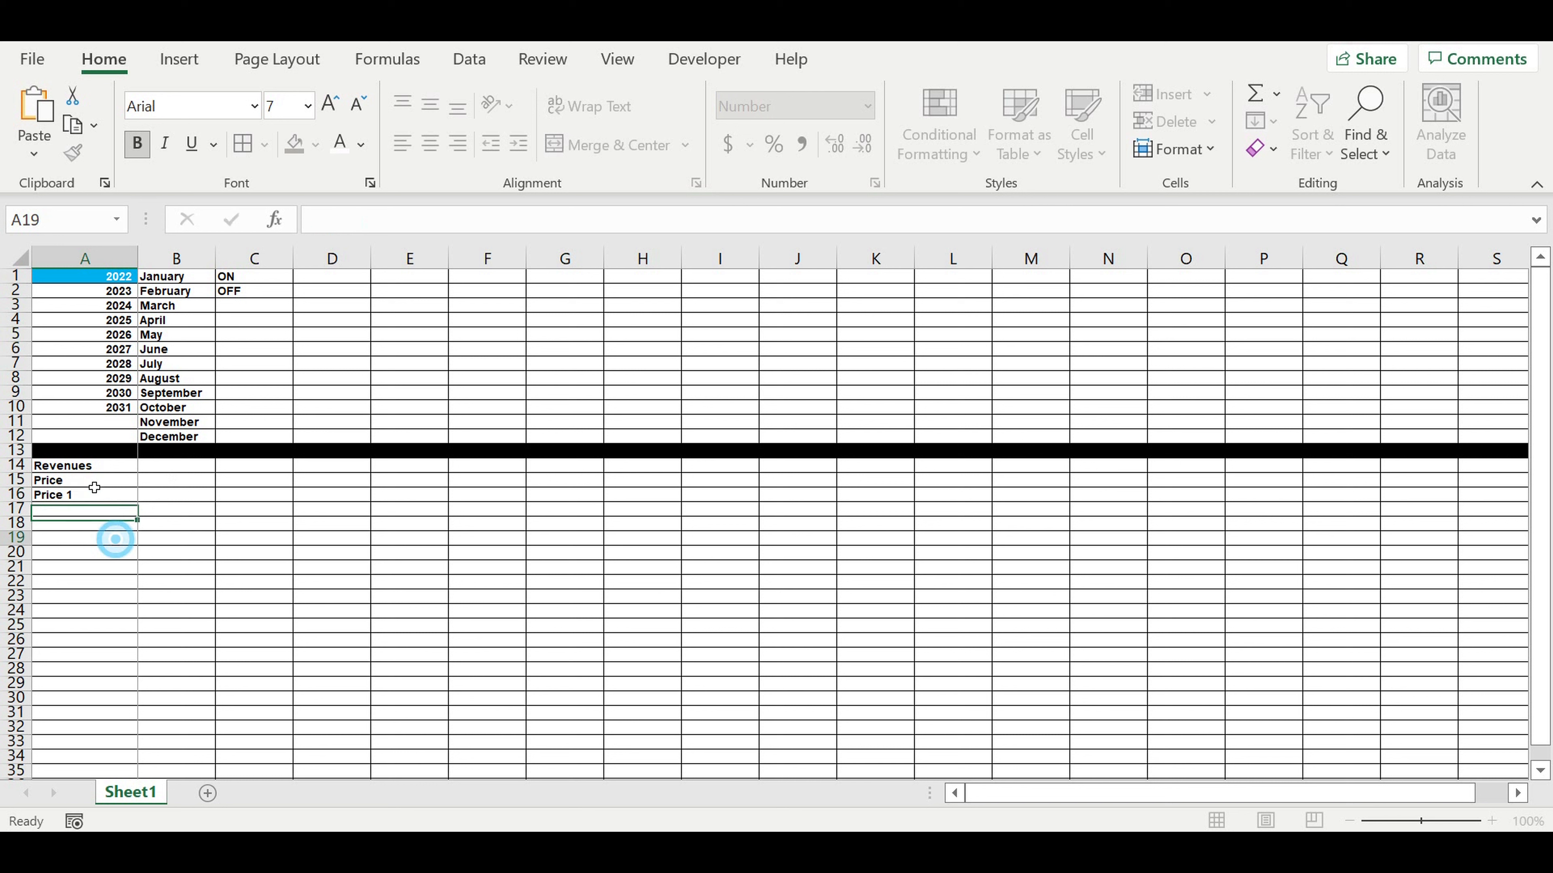
pyautogui.click(92, 497)
pyautogui.moveTo(137, 501); pyautogui.dragTo(148, 560)
pyautogui.click(236, 581)
# Center the Price subheading in A15 and give it a pale blue fill.
pyautogui.click(46, 480)
pyautogui.click(429, 143)
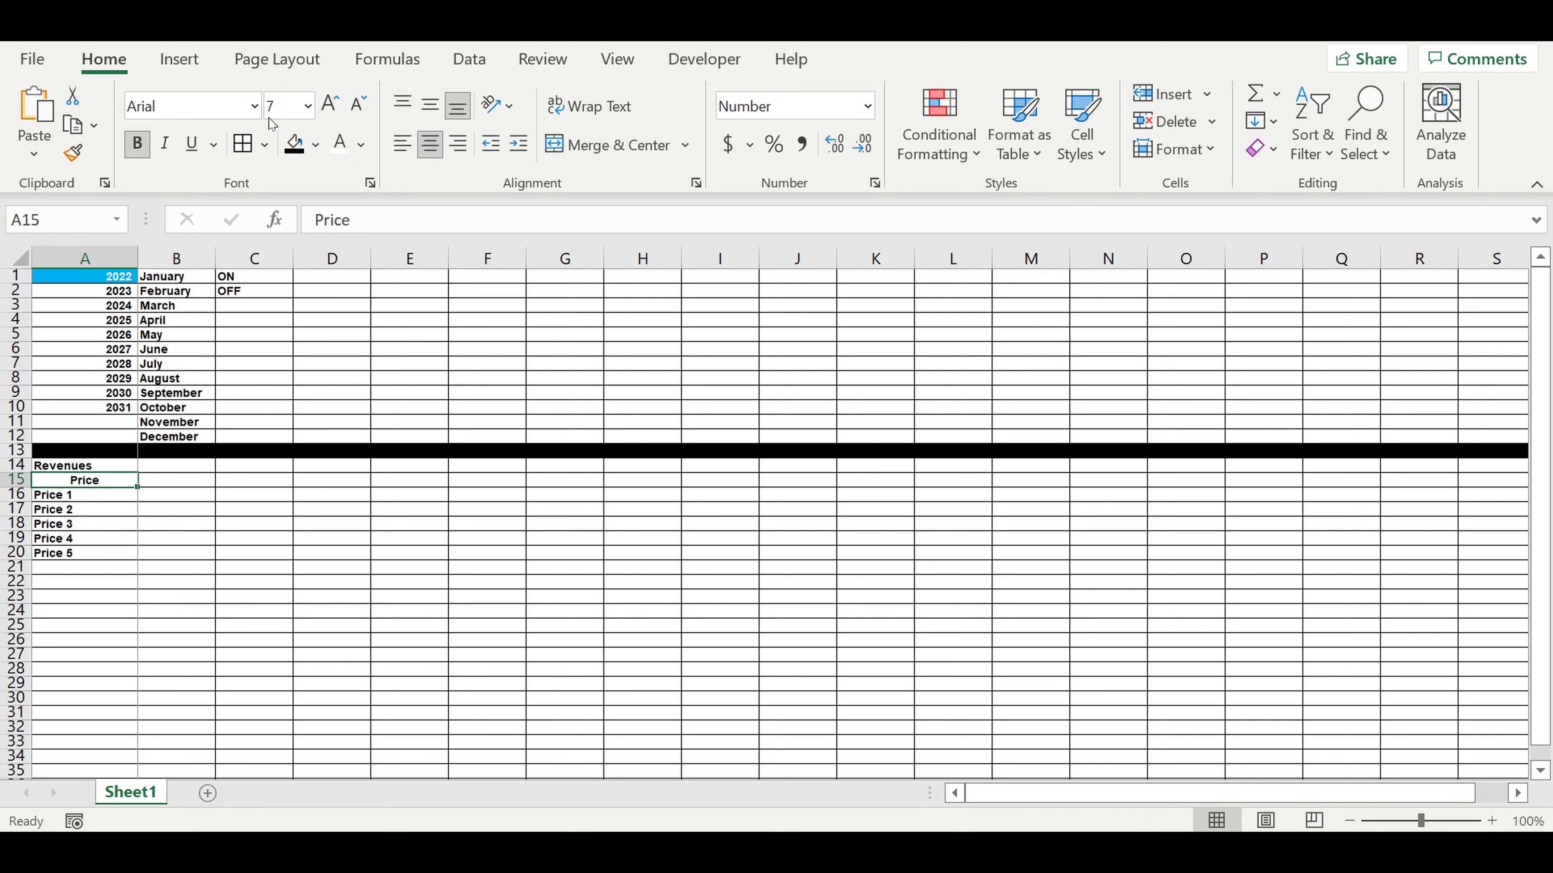
pyautogui.click(319, 158)
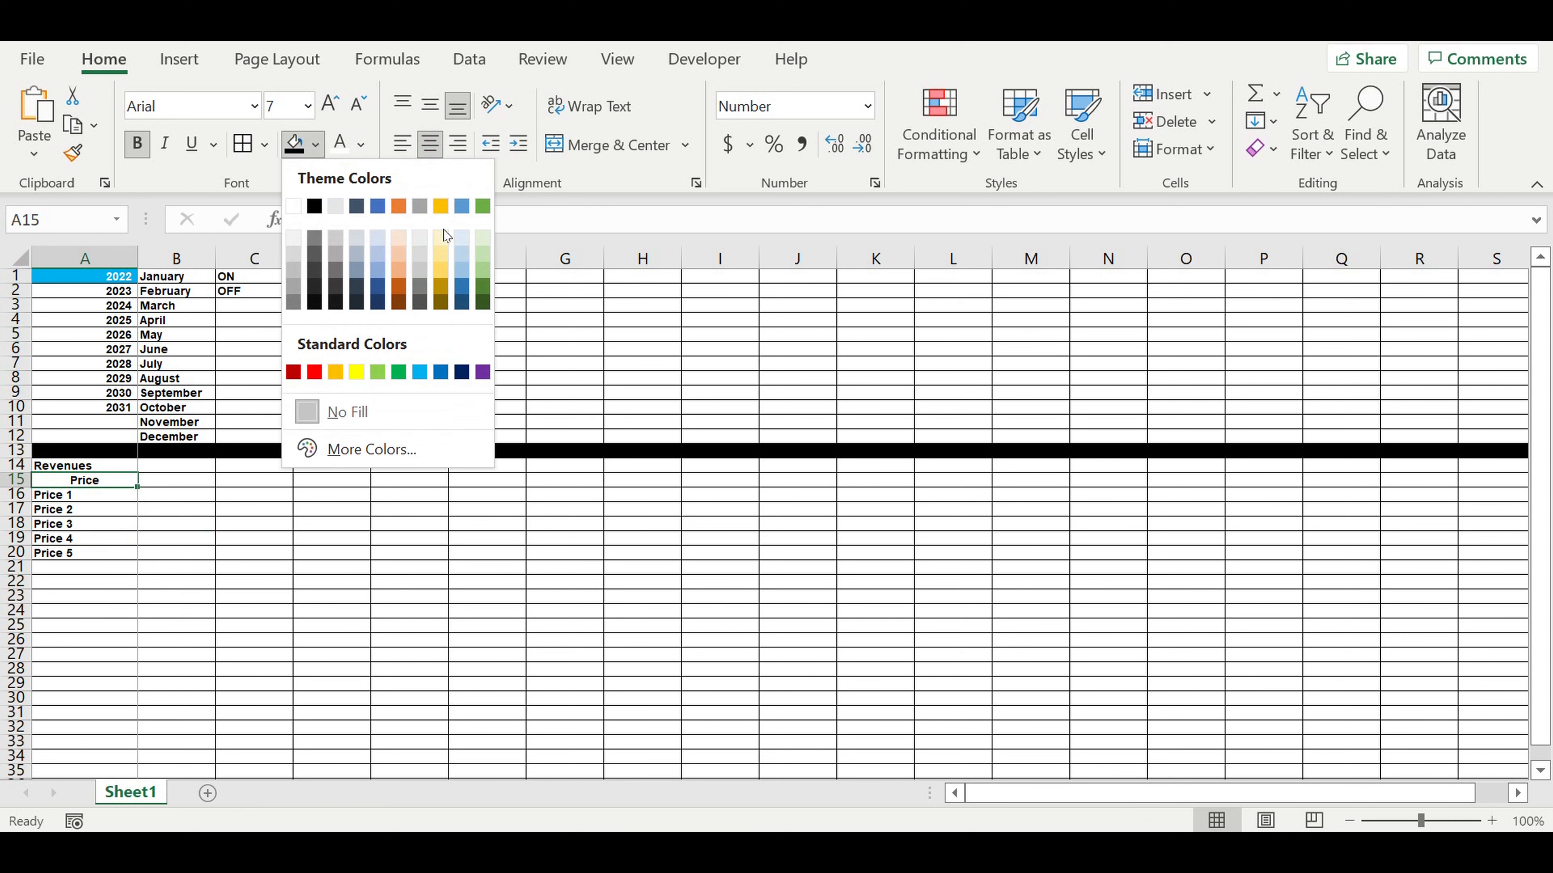
pyautogui.click(456, 240)
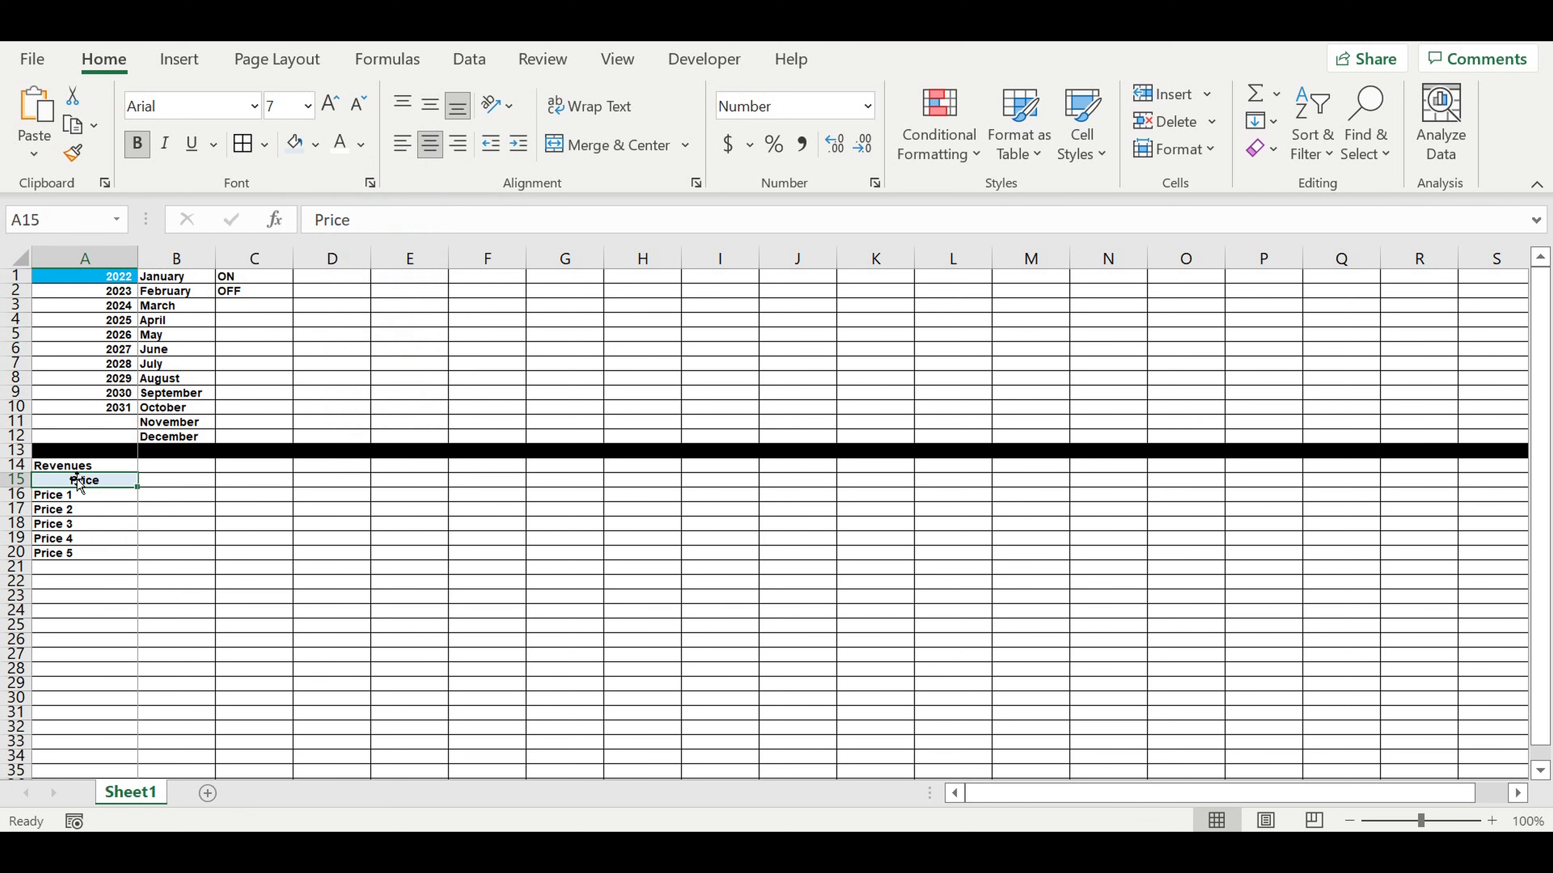
# Fill the Revenues heading cell A14 with the standard purple color.
pyautogui.click(66, 466)
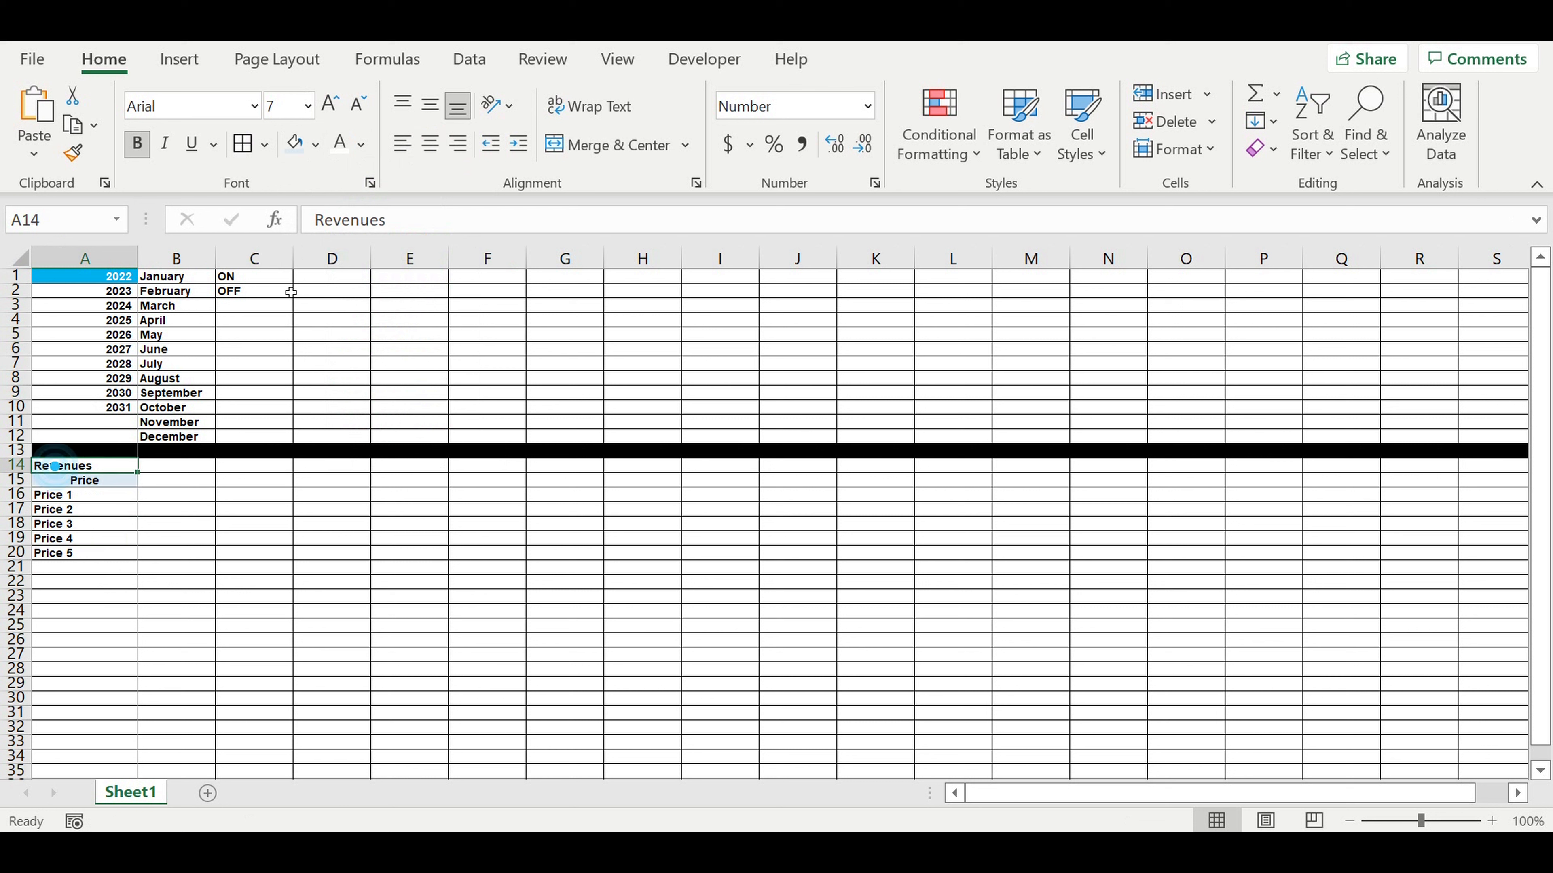
pyautogui.click(316, 145)
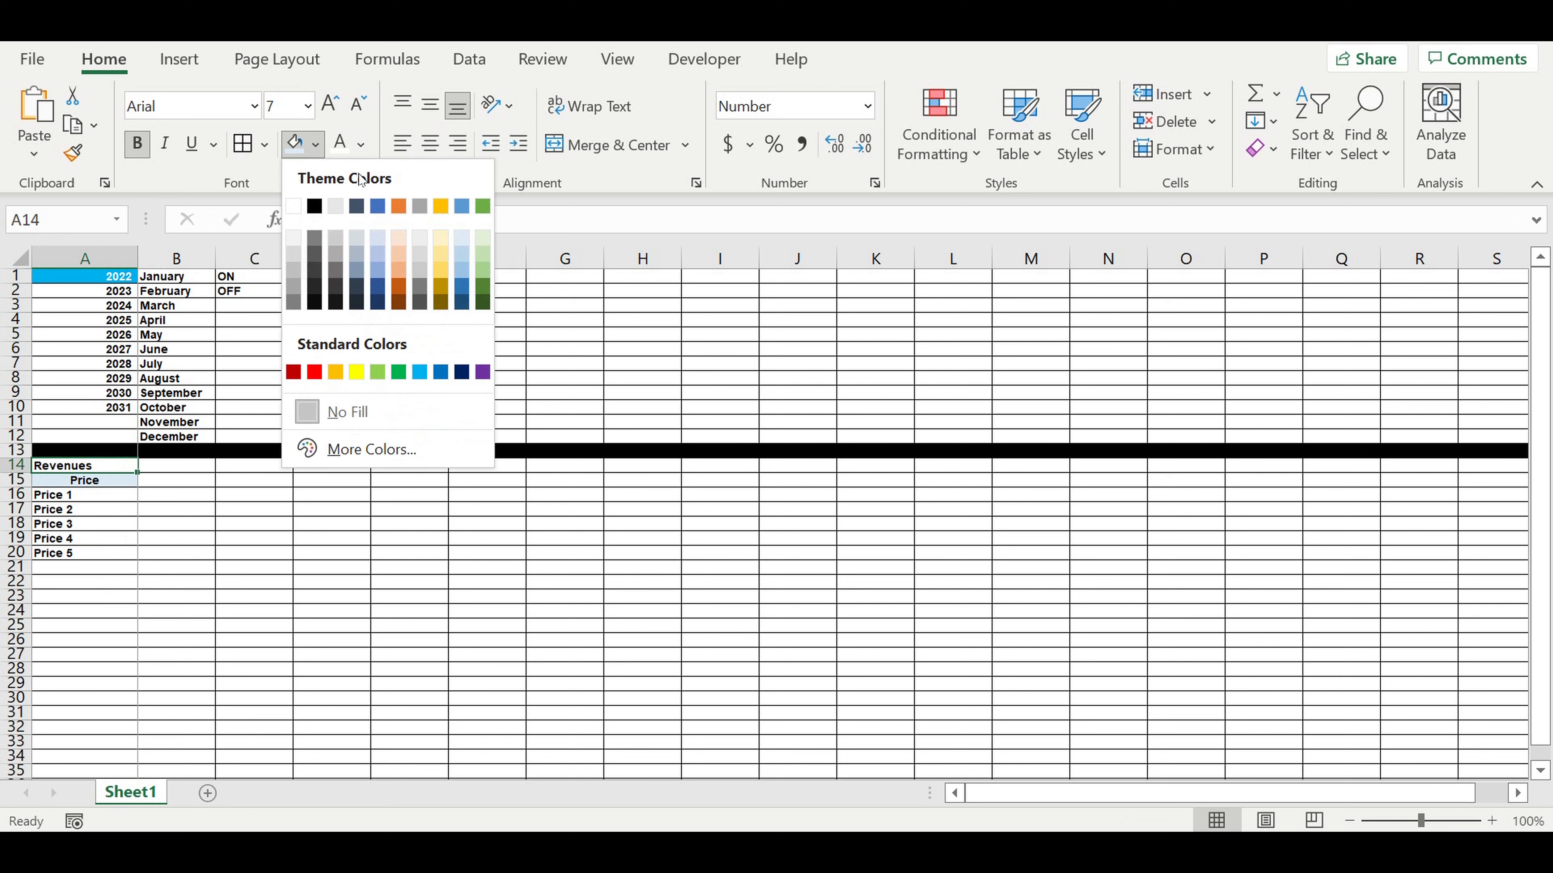
pyautogui.click(482, 372)
pyautogui.click(132, 538)
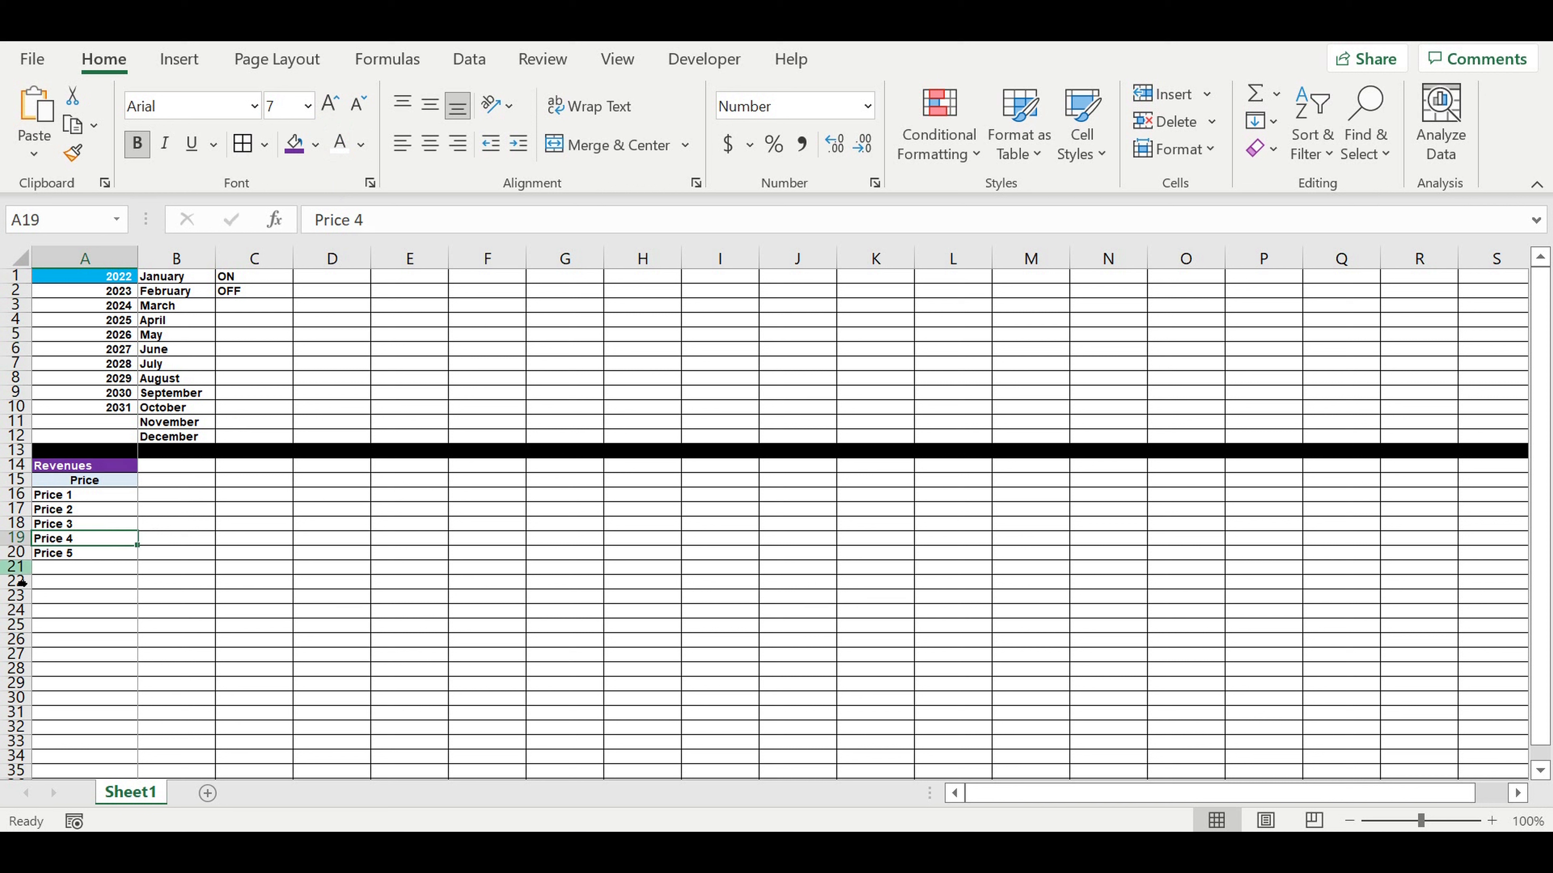
# Fill row 21 with black as a divider beneath the price list.
pyautogui.click(17, 567)
pyautogui.click(315, 144)
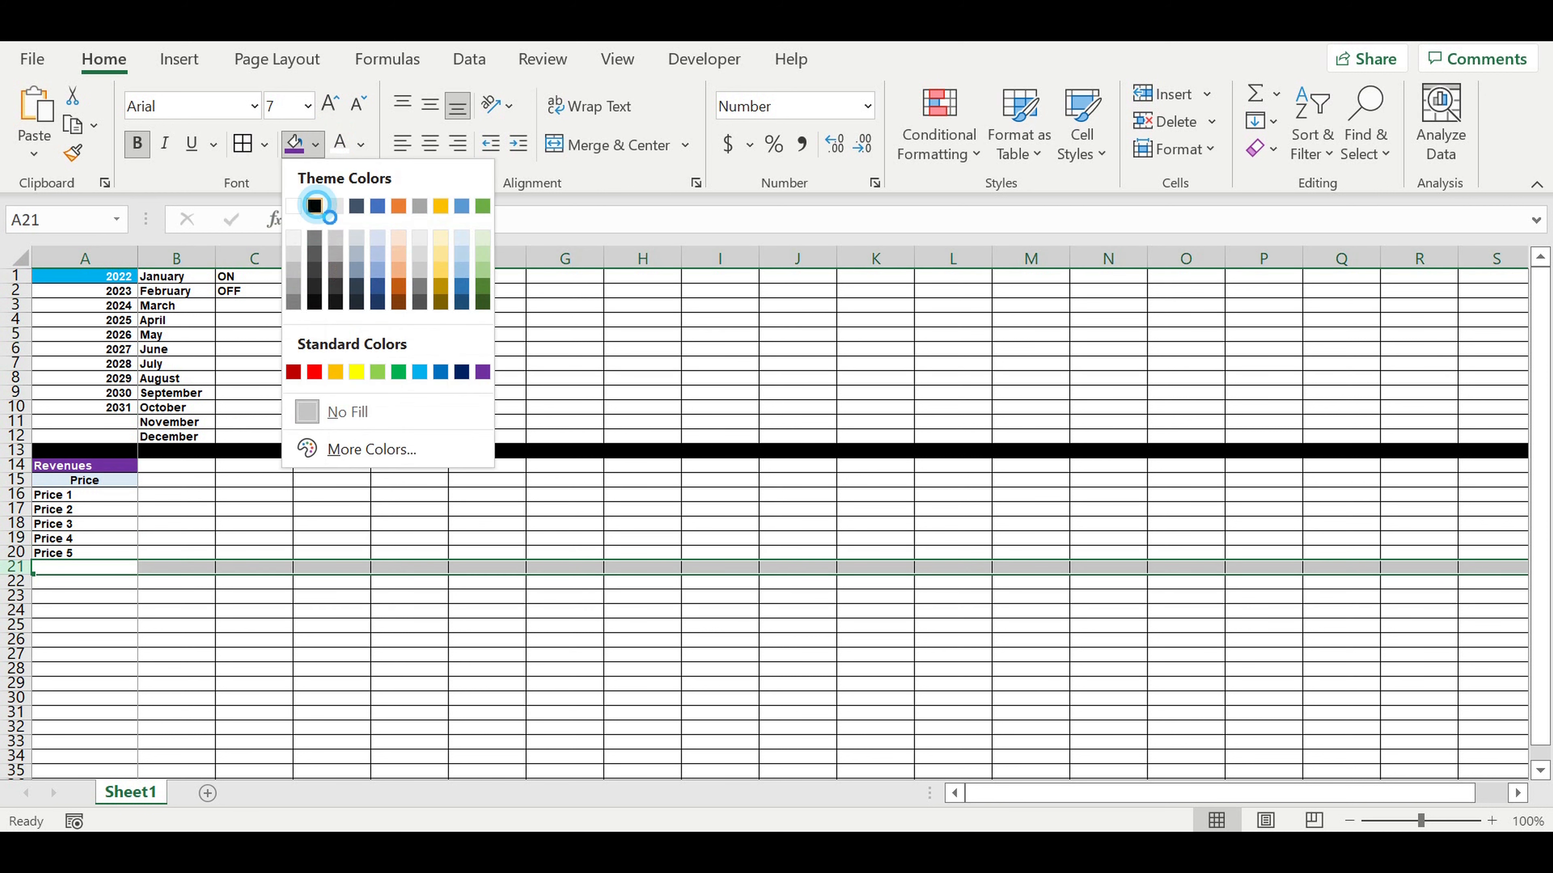
pyautogui.click(315, 206)
# Indent the Price 1 to Price 5 labels in A16:A20 by one level.
pyautogui.moveTo(83, 497); pyautogui.dragTo(75, 554)
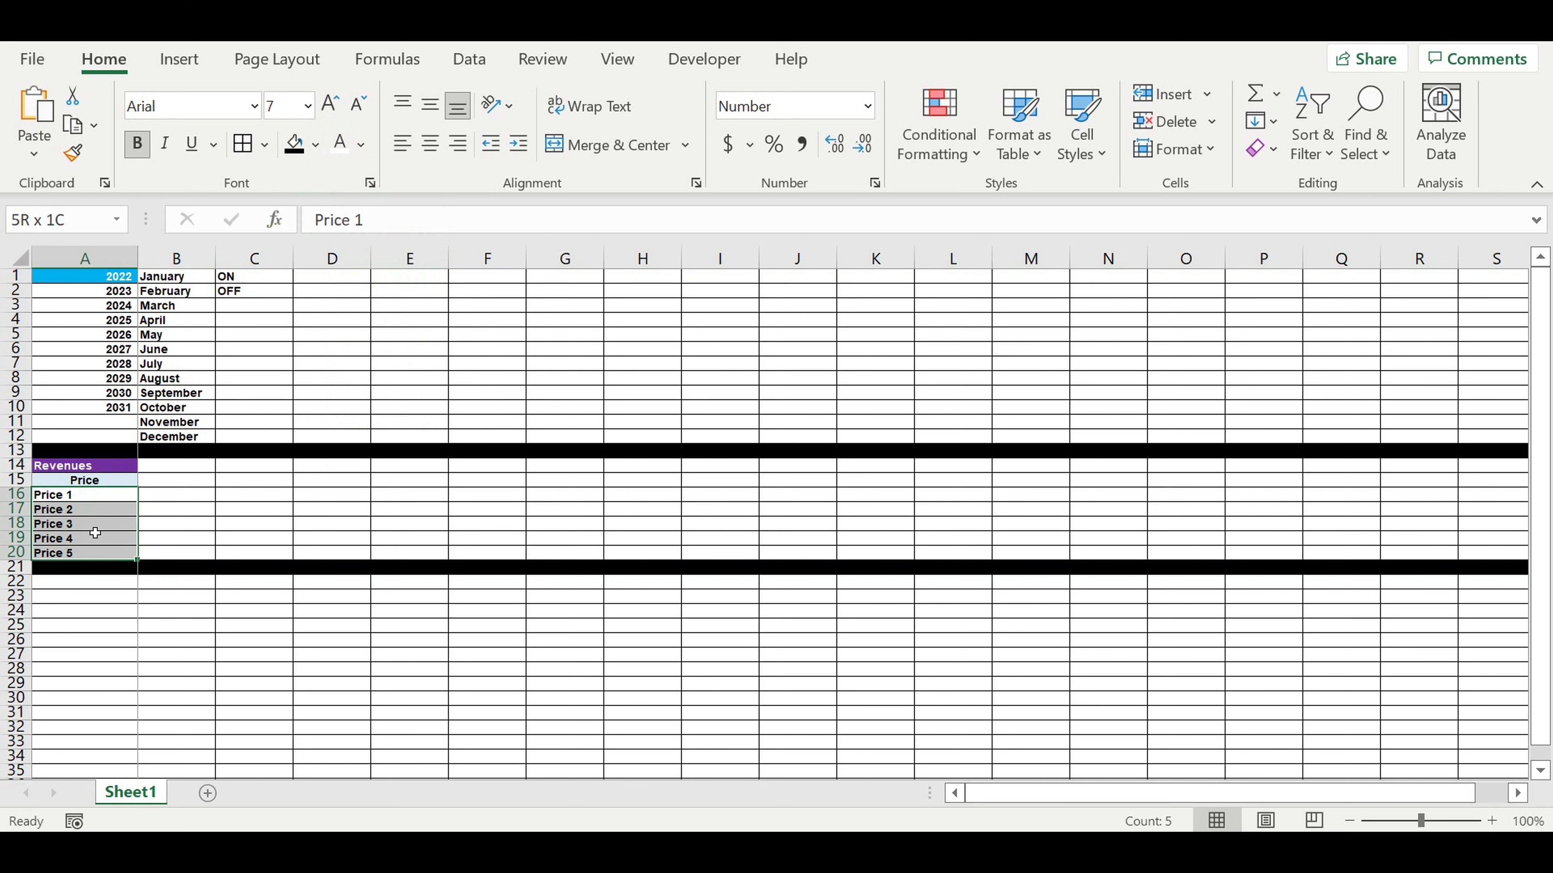
pyautogui.click(518, 143)
pyautogui.click(210, 499)
# Extend the Price subheading from A15 into B15 and replace the copied text with $/mile.
pyautogui.click(113, 481)
pyautogui.moveTo(137, 486); pyautogui.dragTo(213, 490)
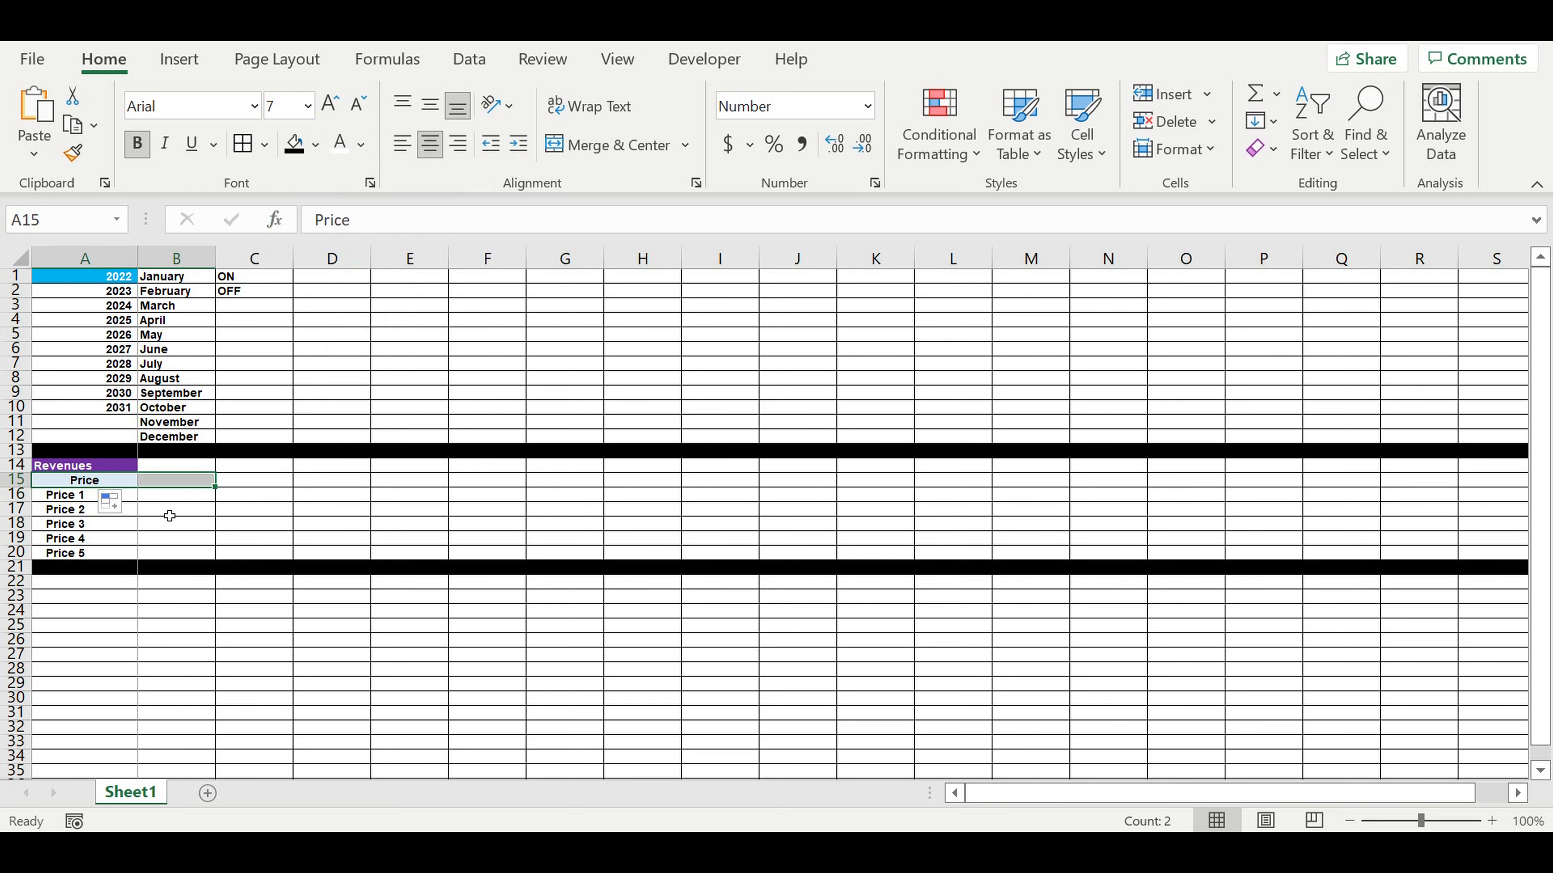
pyautogui.click(183, 483)
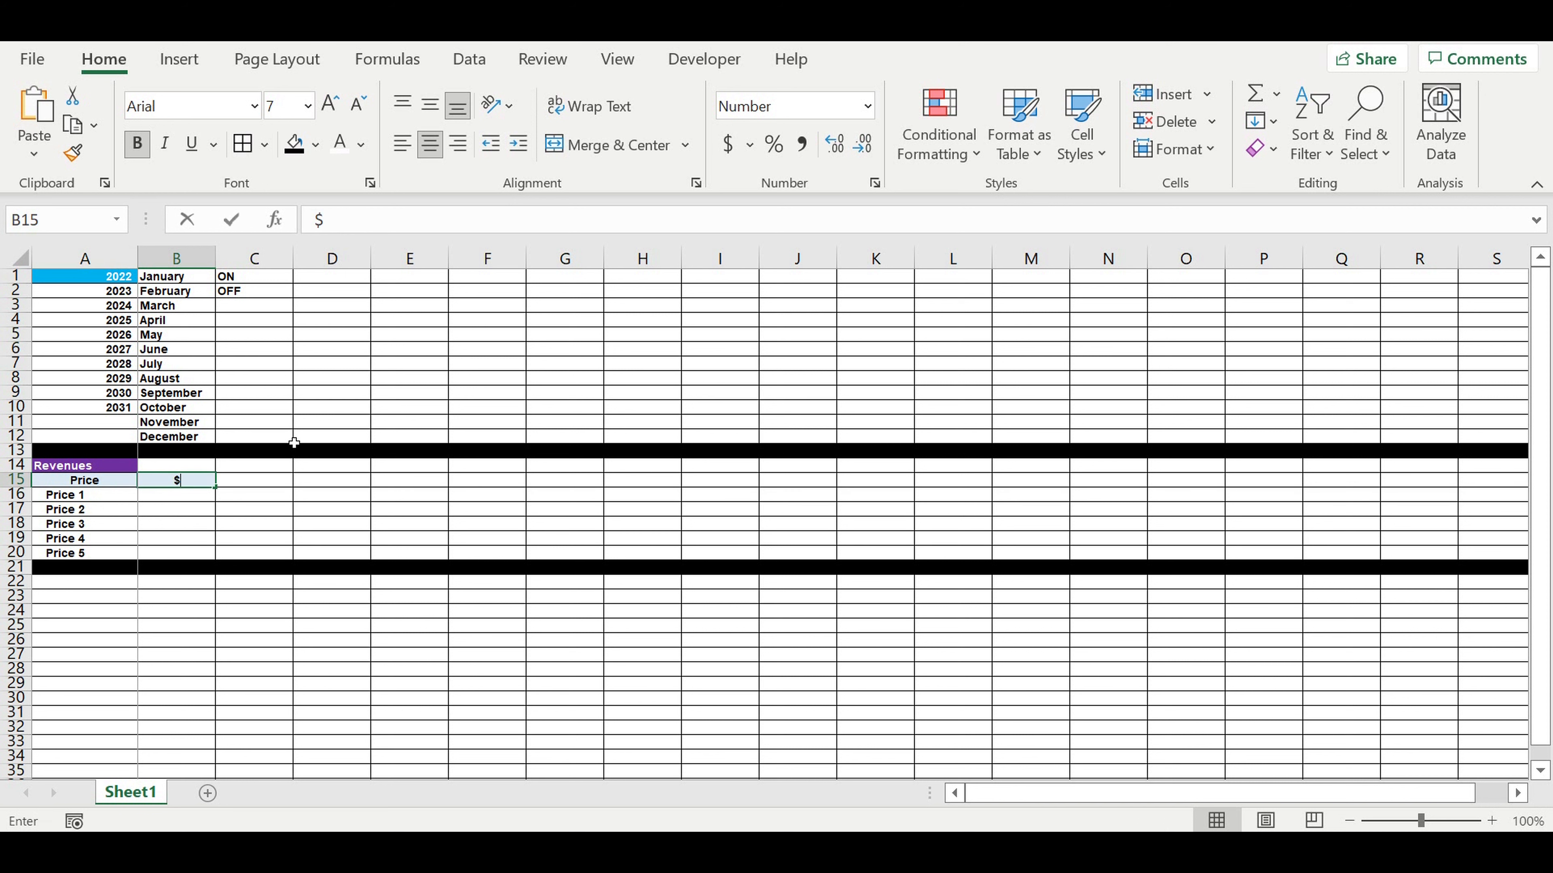
pyautogui.write('$')
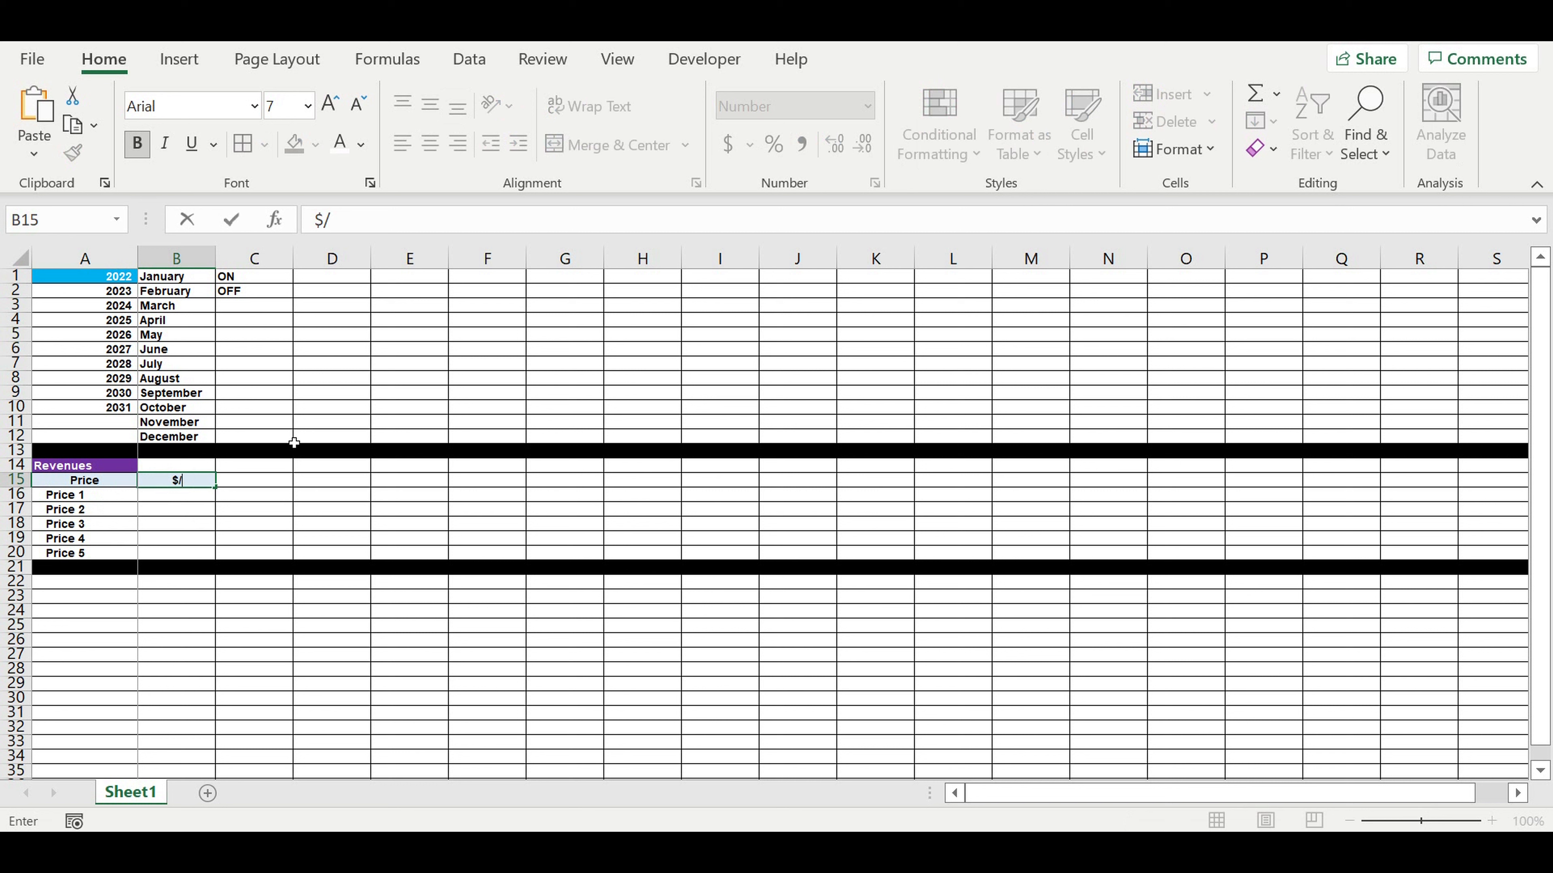
pyautogui.write('/mile')
pyautogui.press('Return')
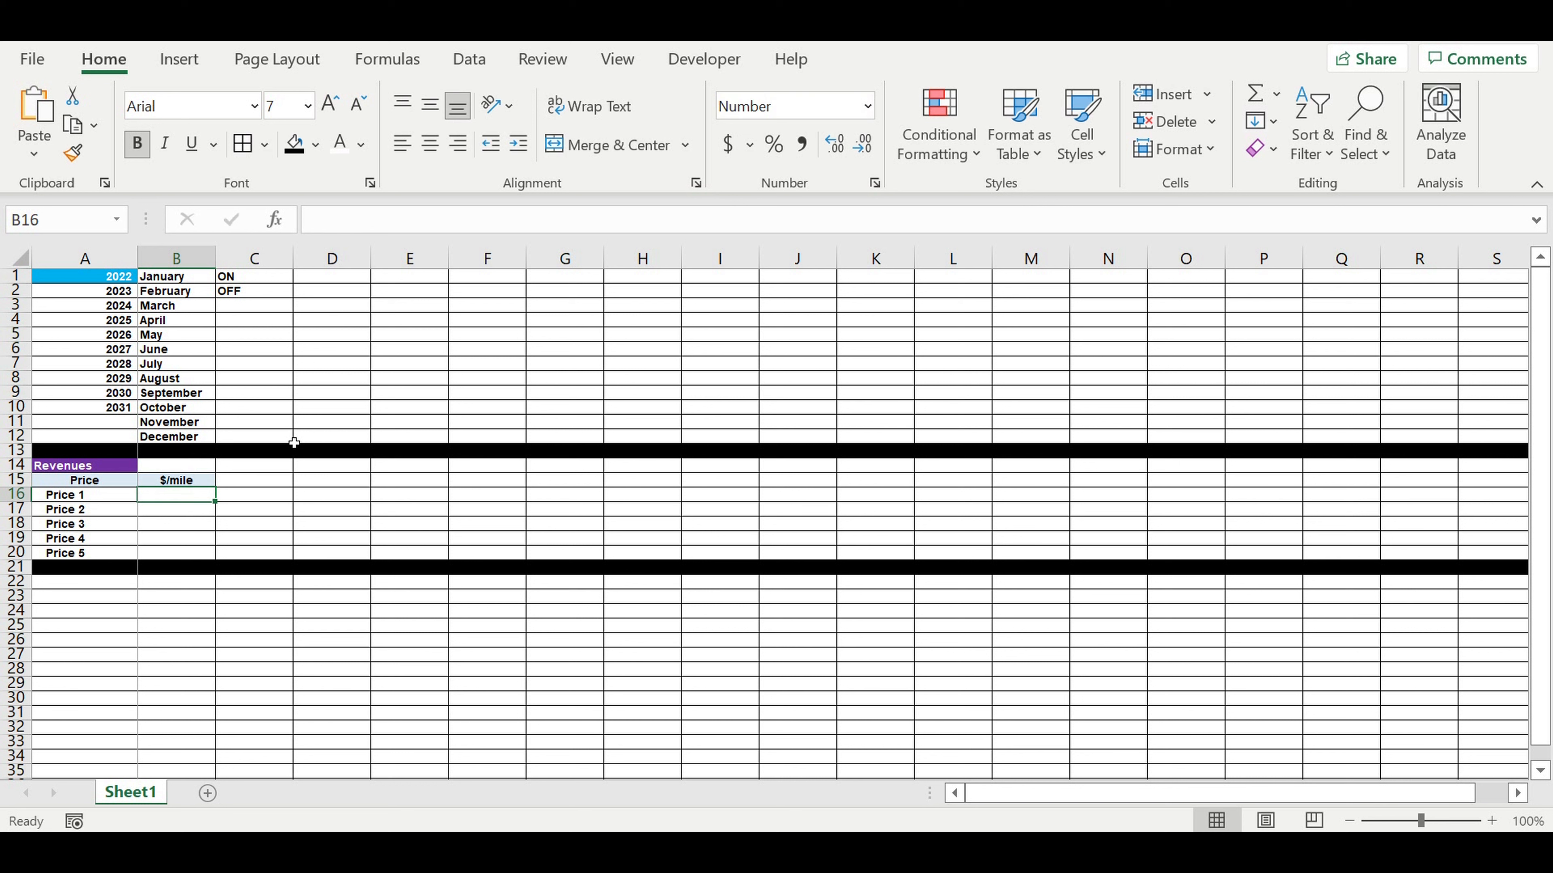
# Format B16:B20 with two decimal places and enter the prices 4, 3, 2, 2 and 0.
pyautogui.moveTo(184, 494); pyautogui.dragTo(184, 553)
pyautogui.click(831, 145)
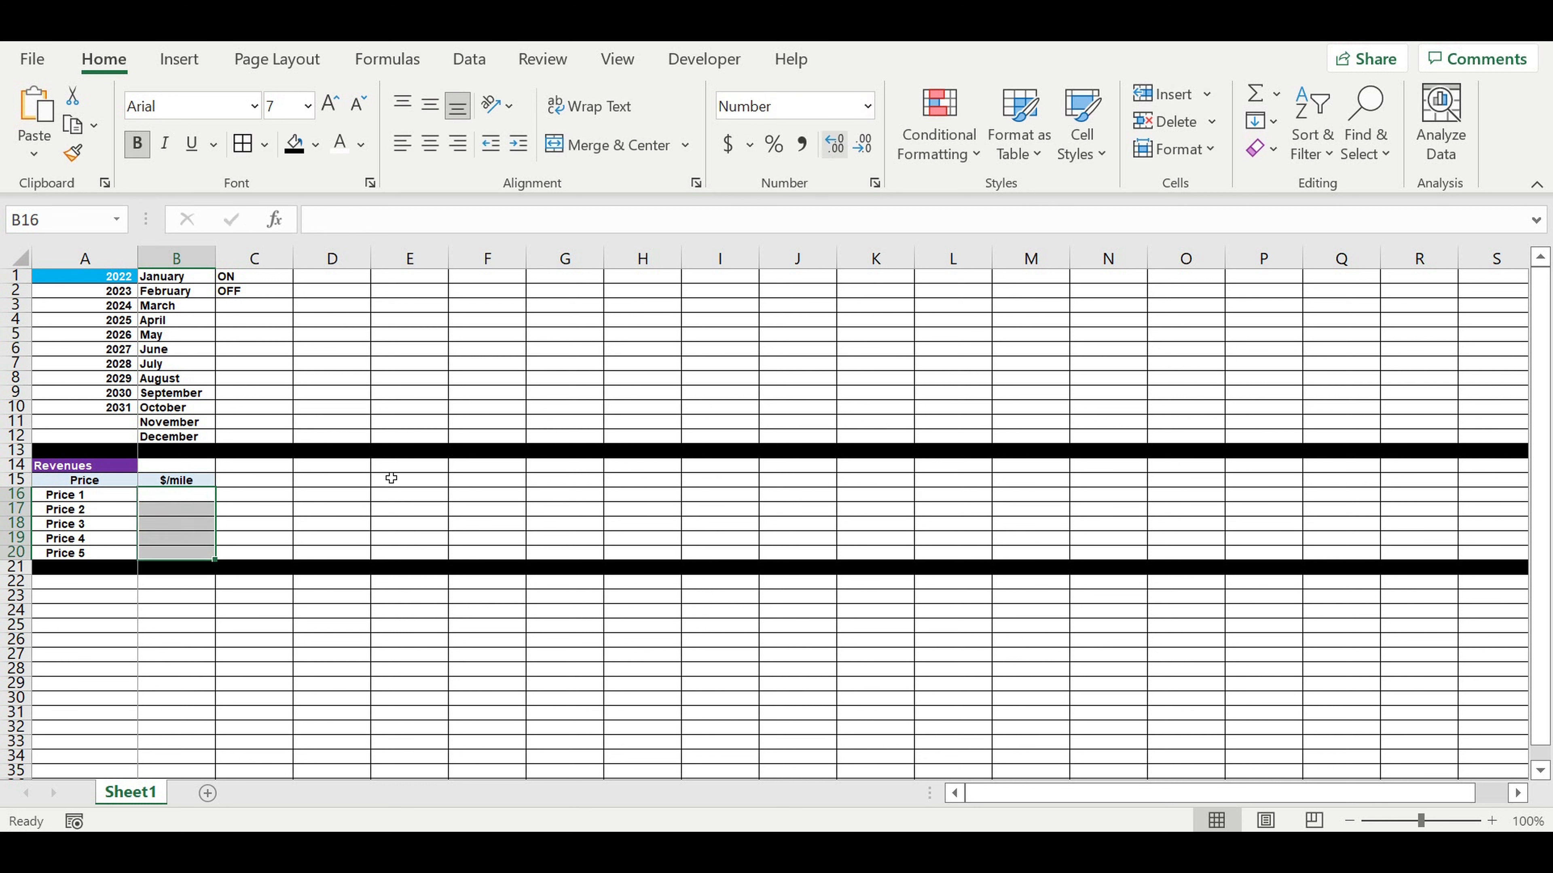
pyautogui.click(186, 494)
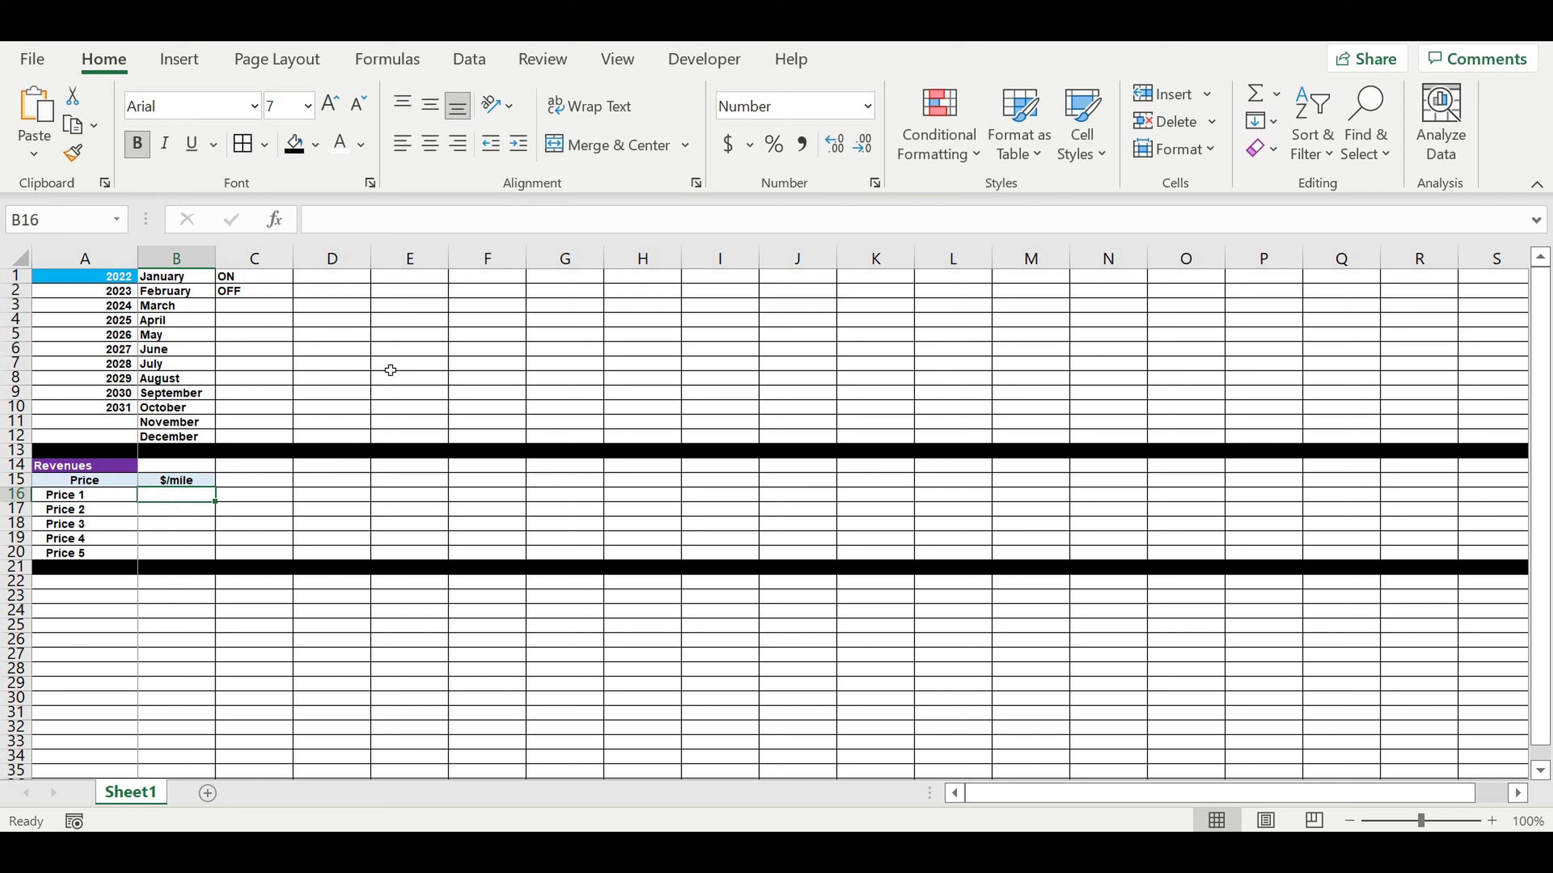
pyautogui.write('4')
pyautogui.press('Return')
pyautogui.write('3')
pyautogui.press('Return')
pyautogui.write('2')
pyautogui.press('Return')
pyautogui.write('2')
pyautogui.press('Return')
pyautogui.write('0')
pyautogui.press('Return')
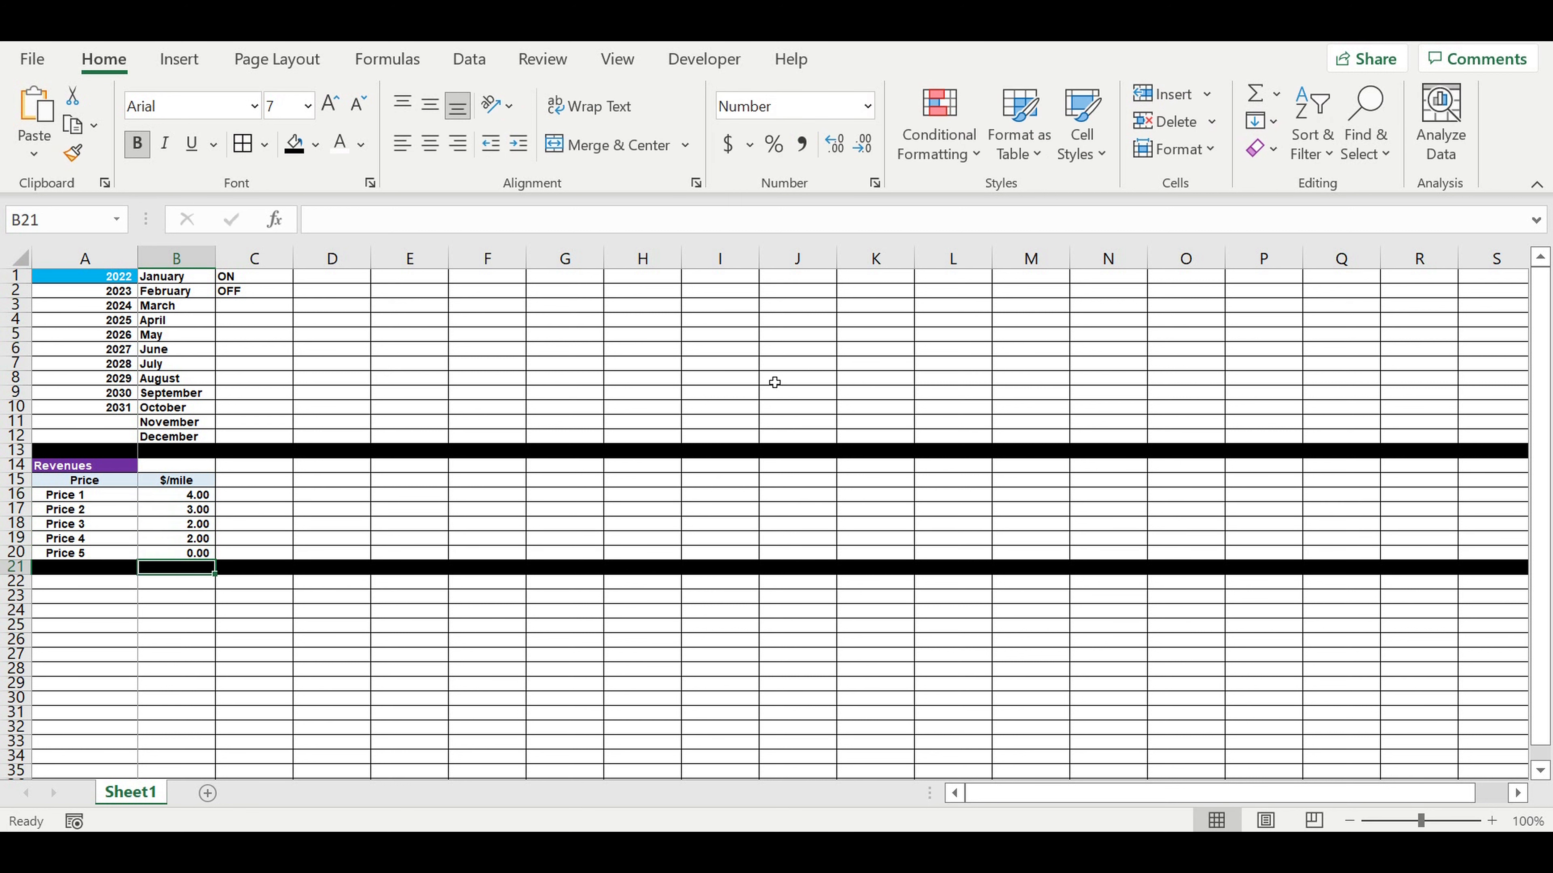
# Give the prices in B16:B20 the standard light blue fill with white text.
pyautogui.click(184, 556)
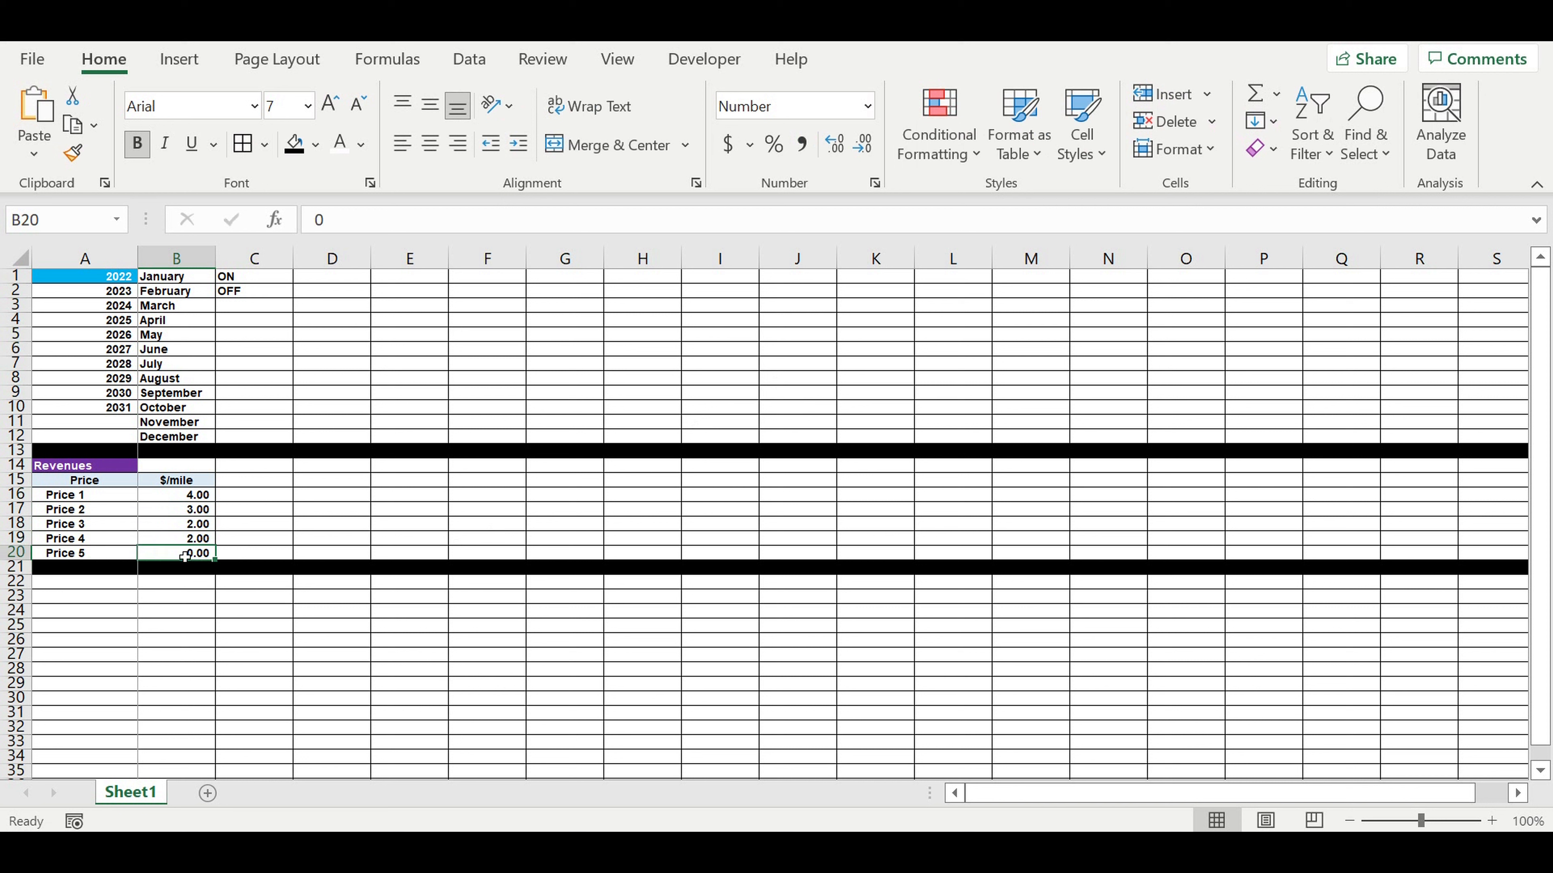
pyautogui.moveTo(164, 497); pyautogui.dragTo(162, 551)
pyautogui.click(315, 145)
pyautogui.click(419, 373)
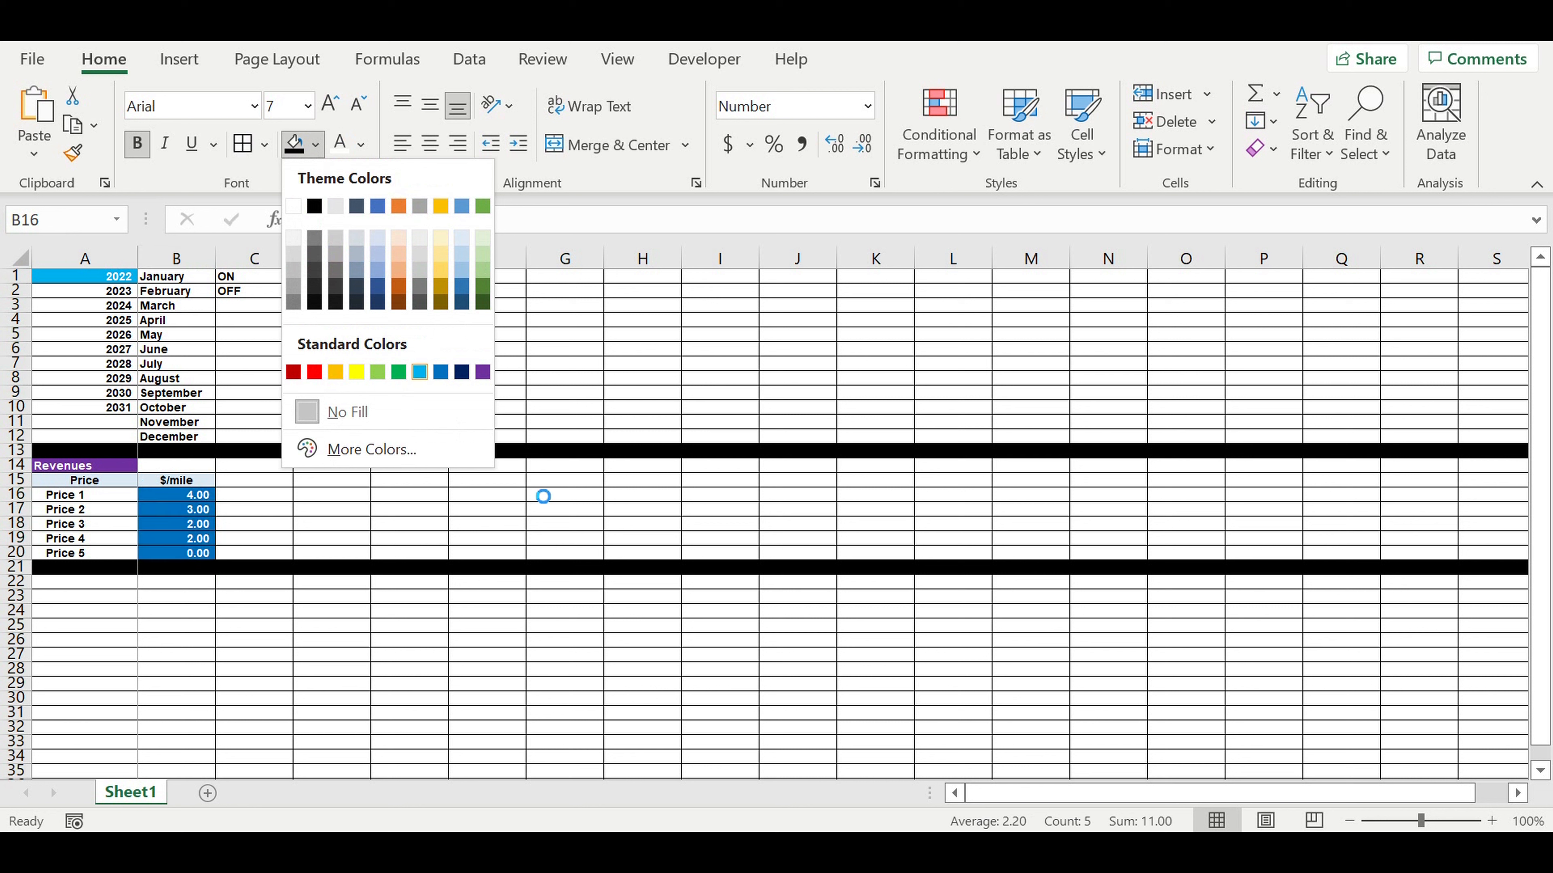
pyautogui.click(532, 524)
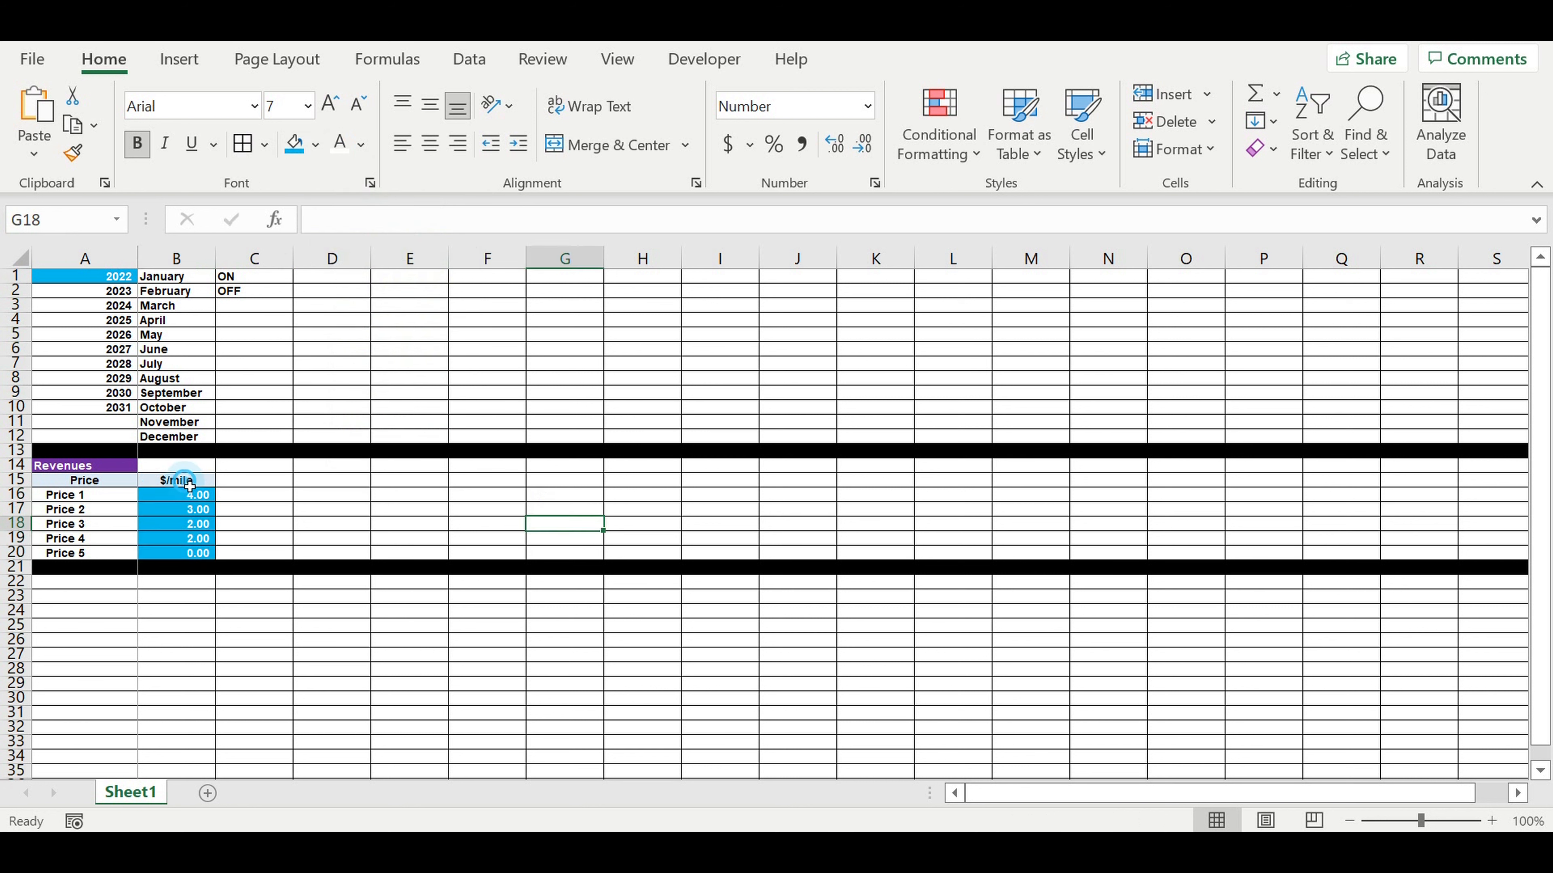
# Extend the $/mile subheading from B15 into C15 and replace the copied text with ON/OFF.
pyautogui.click(189, 486)
pyautogui.moveTo(217, 491); pyautogui.dragTo(285, 495)
pyautogui.click(263, 509)
pyautogui.click(255, 482)
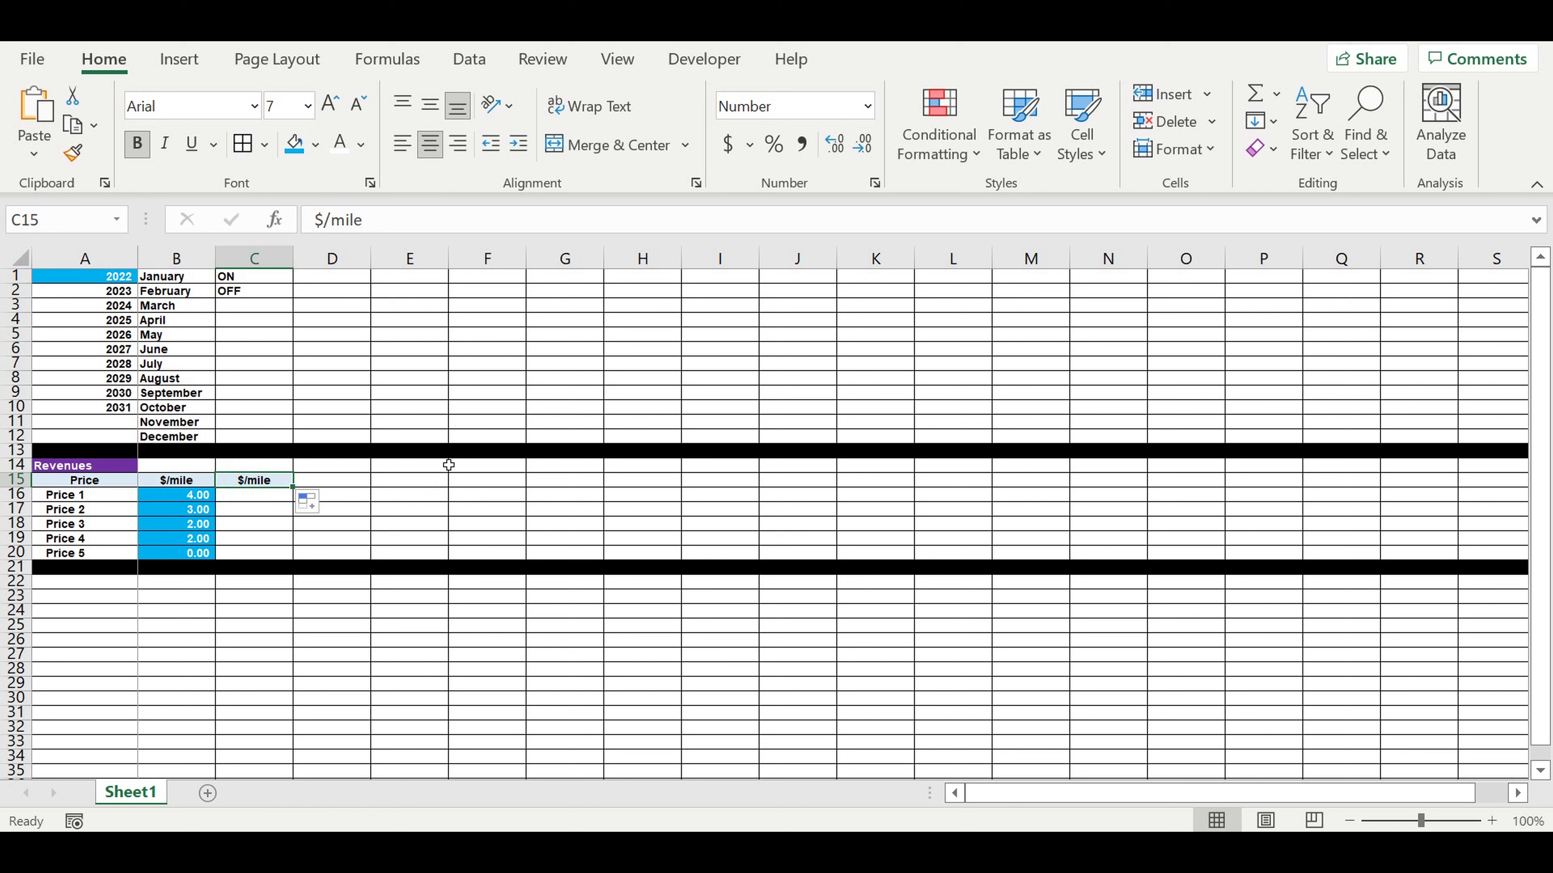
pyautogui.write('O')
pyautogui.write('n')
pyautogui.press('BackSpace')
pyautogui.write('N')
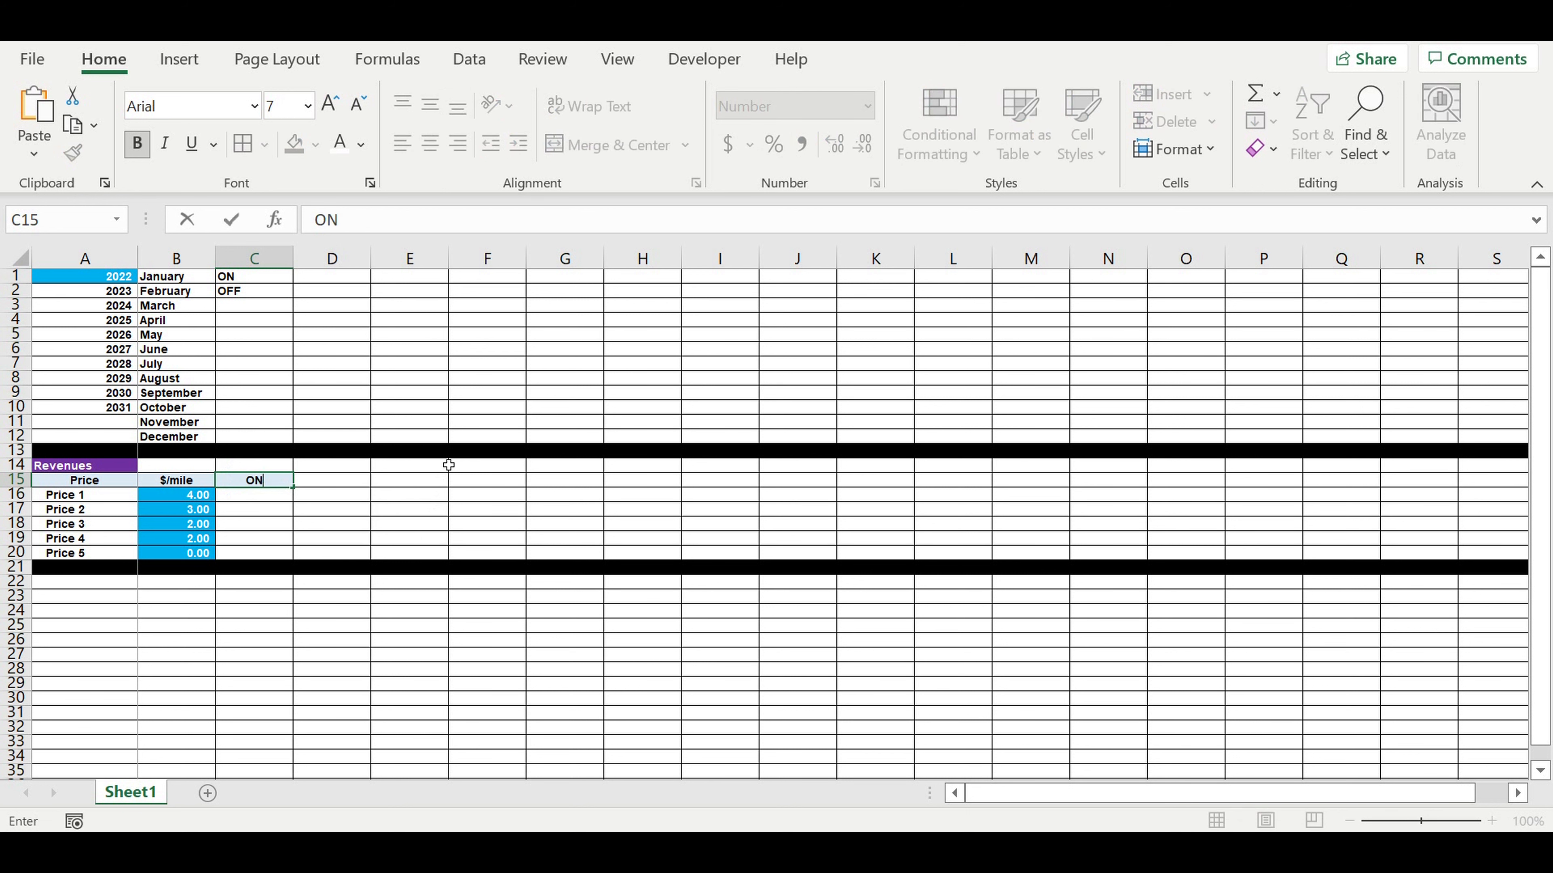
pyautogui.write('?')
pyautogui.press('BackSpace')
pyautogui.write('?')
pyautogui.press('BackSpace')
pyautogui.write('/OFF')
pyautogui.press('Return')
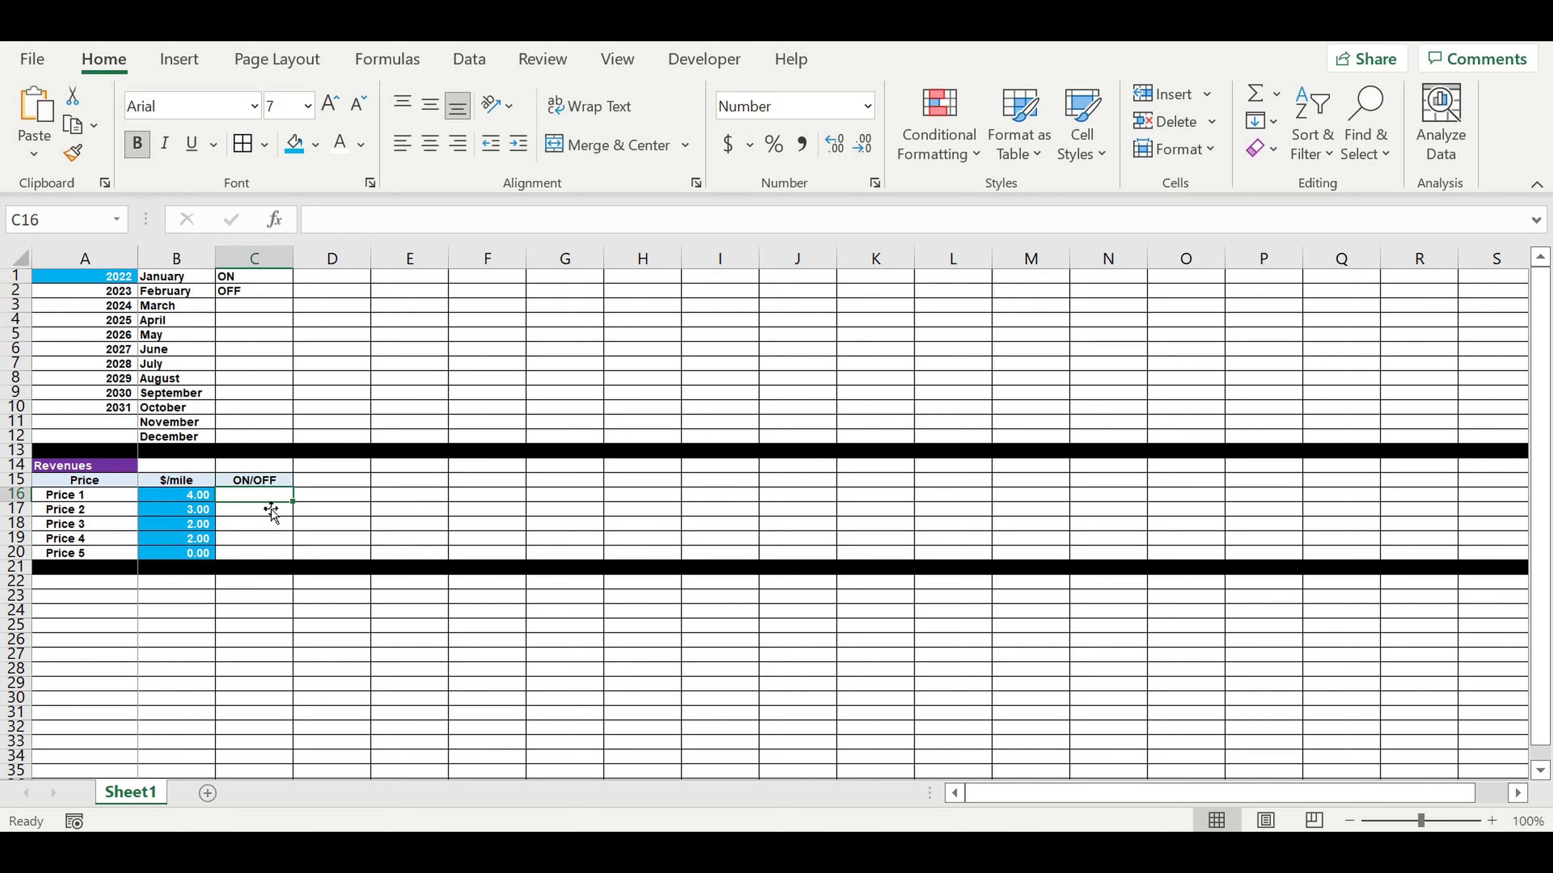
# Add a list data validation to C16 with source =$C$1:$C$2 and choose ON from its dropdown.
pyautogui.click(468, 59)
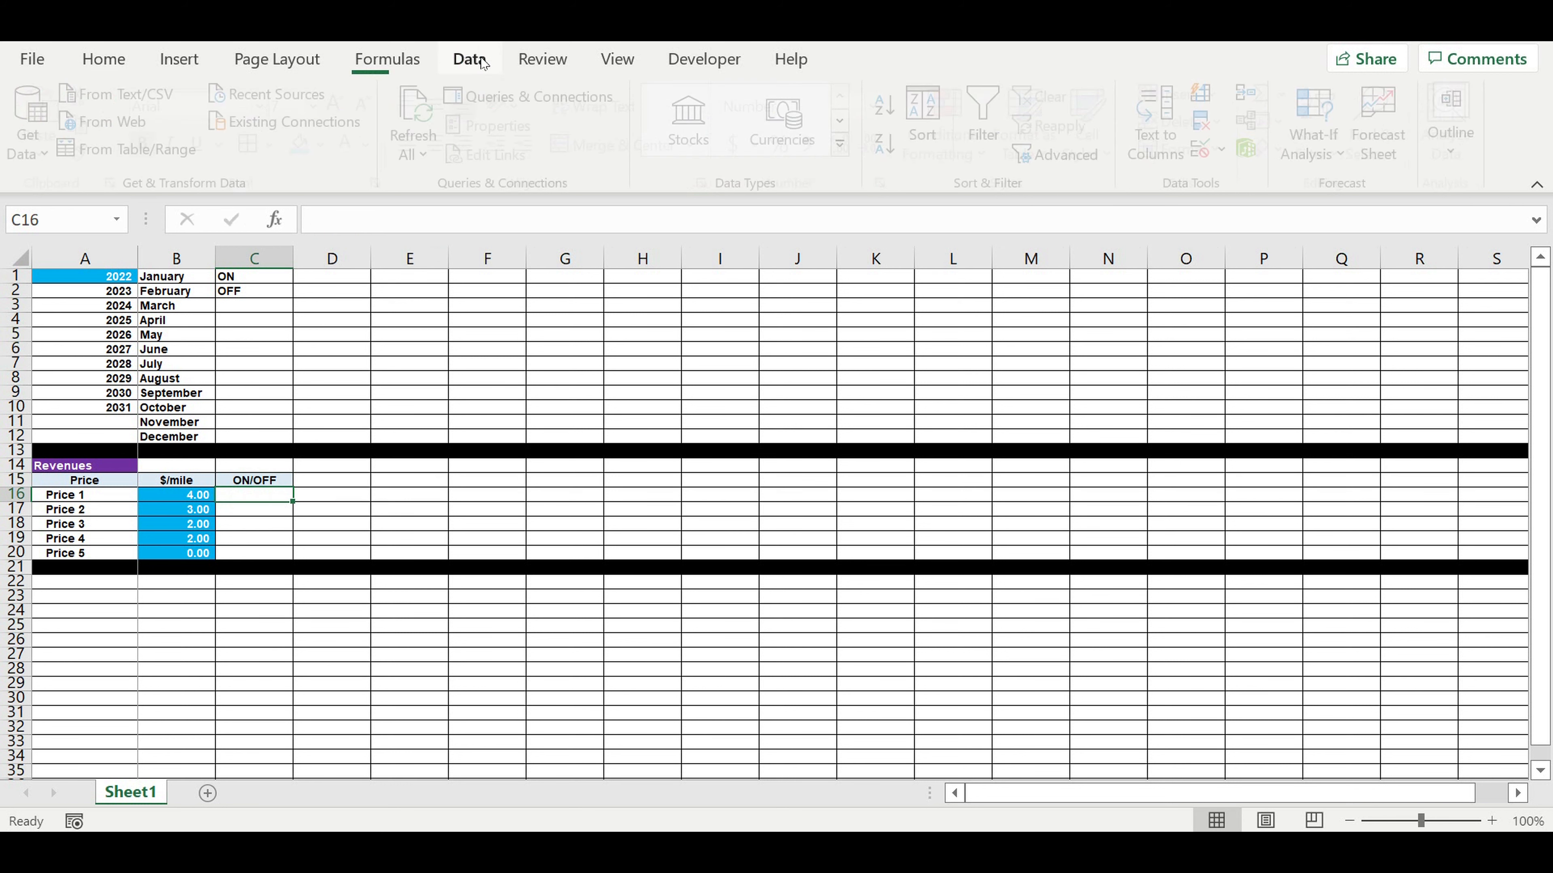
pyautogui.click(1228, 150)
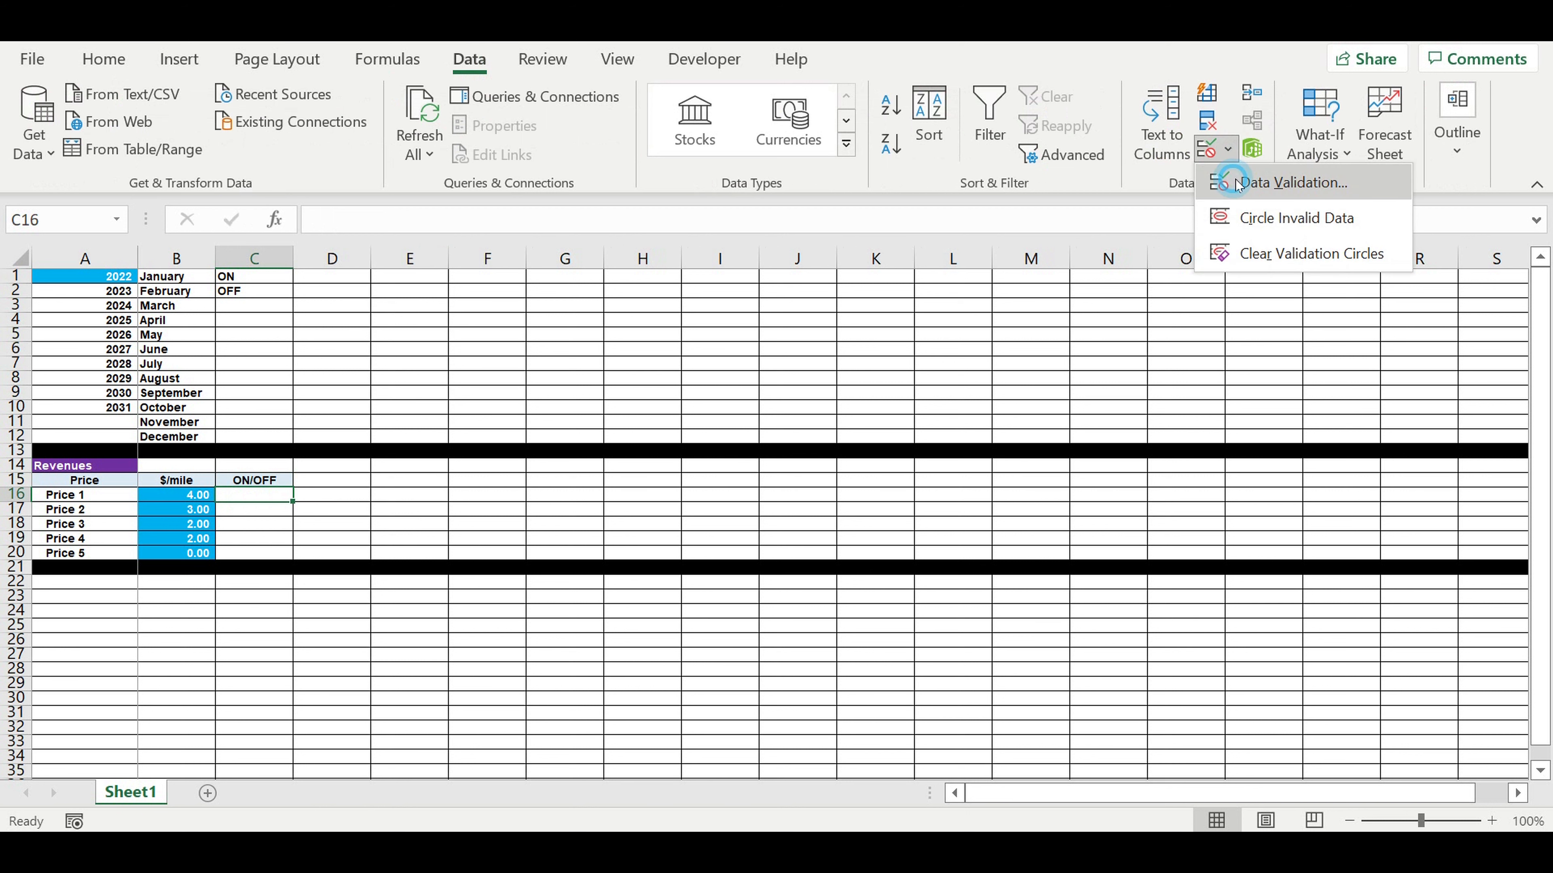
pyautogui.click(1281, 180)
pyautogui.click(593, 146)
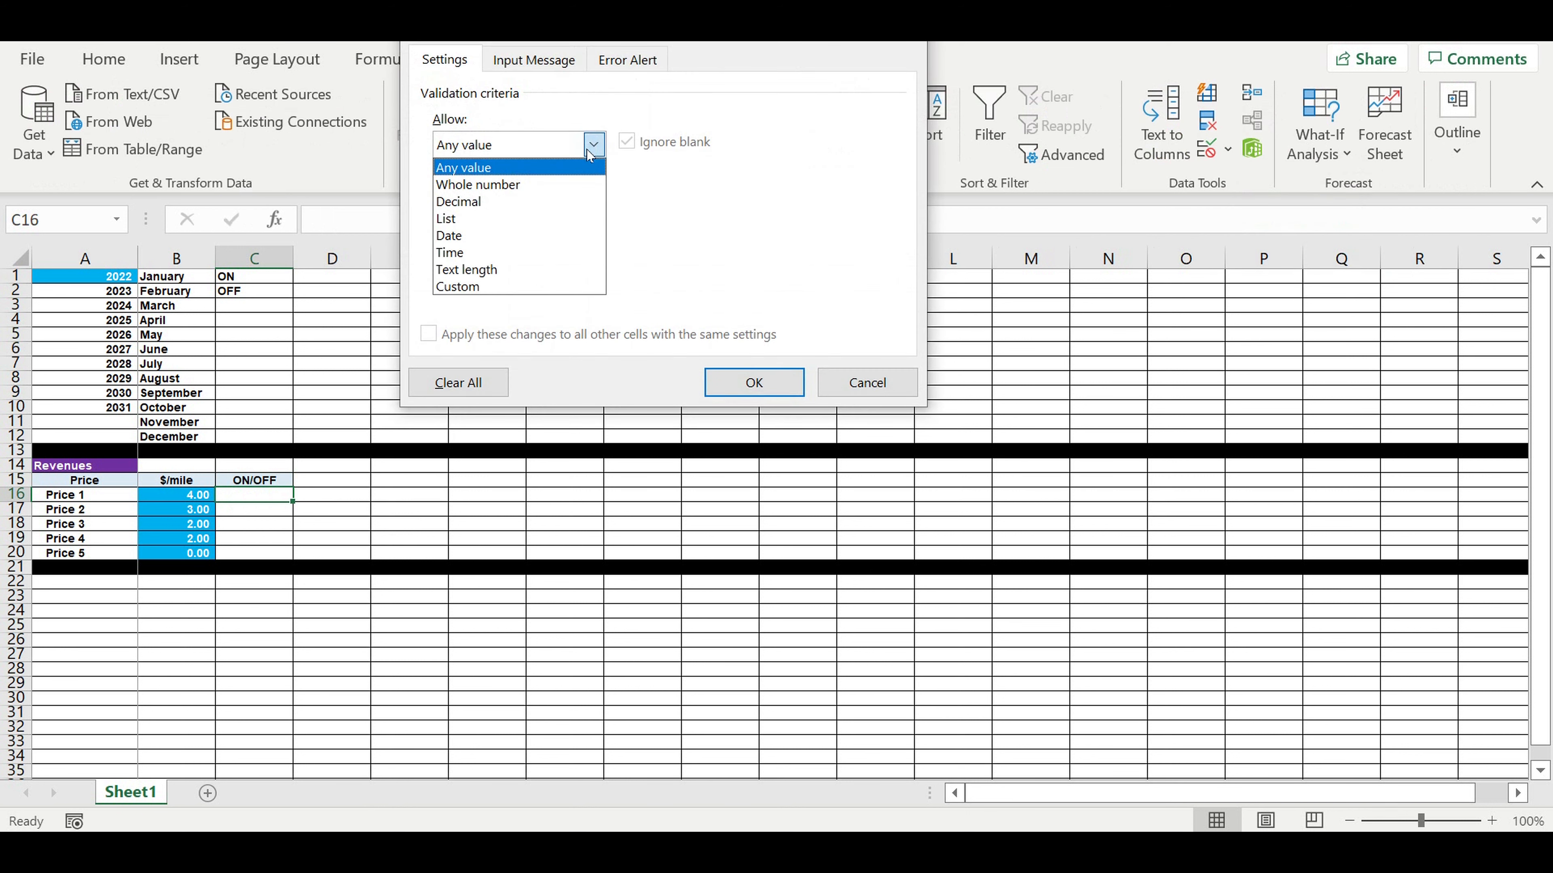
pyautogui.click(472, 215)
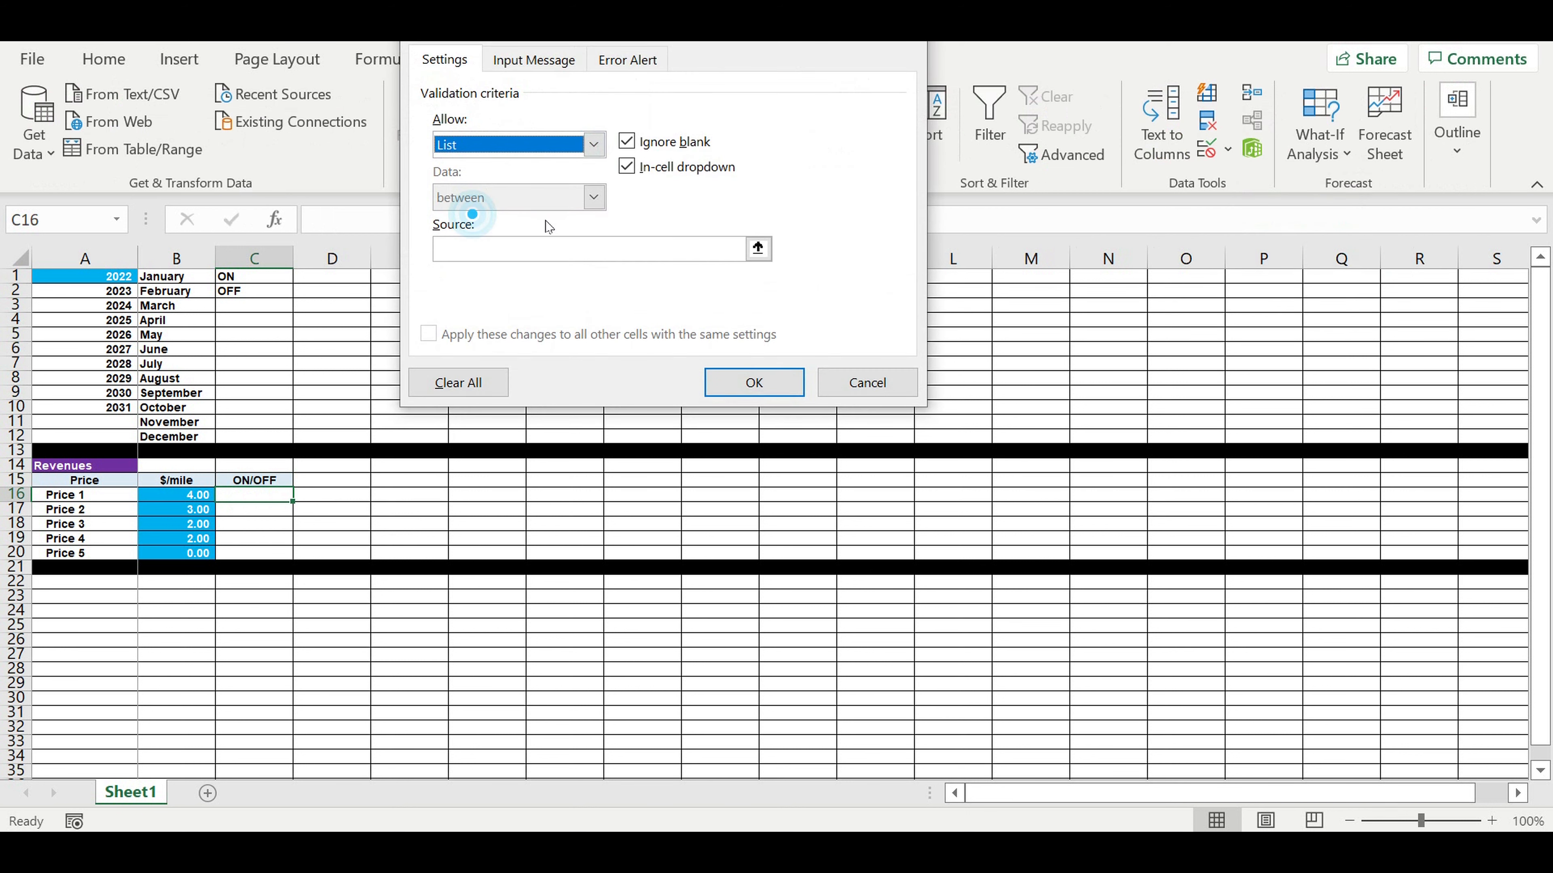
pyautogui.click(758, 248)
pyautogui.moveTo(252, 279); pyautogui.dragTo(251, 294)
pyautogui.press('Return')
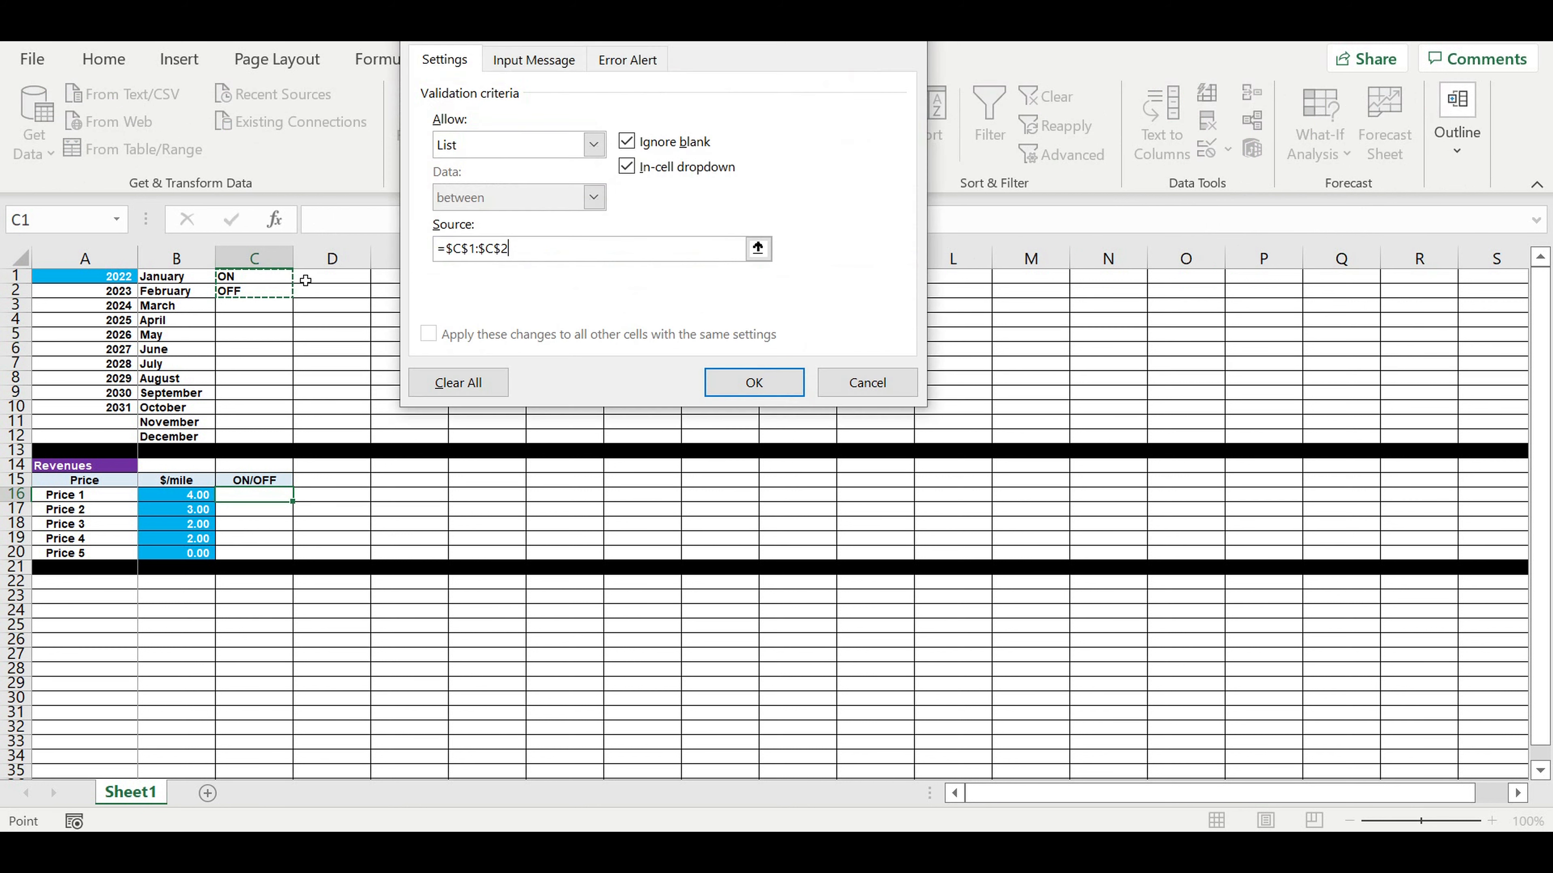
pyautogui.press('Return')
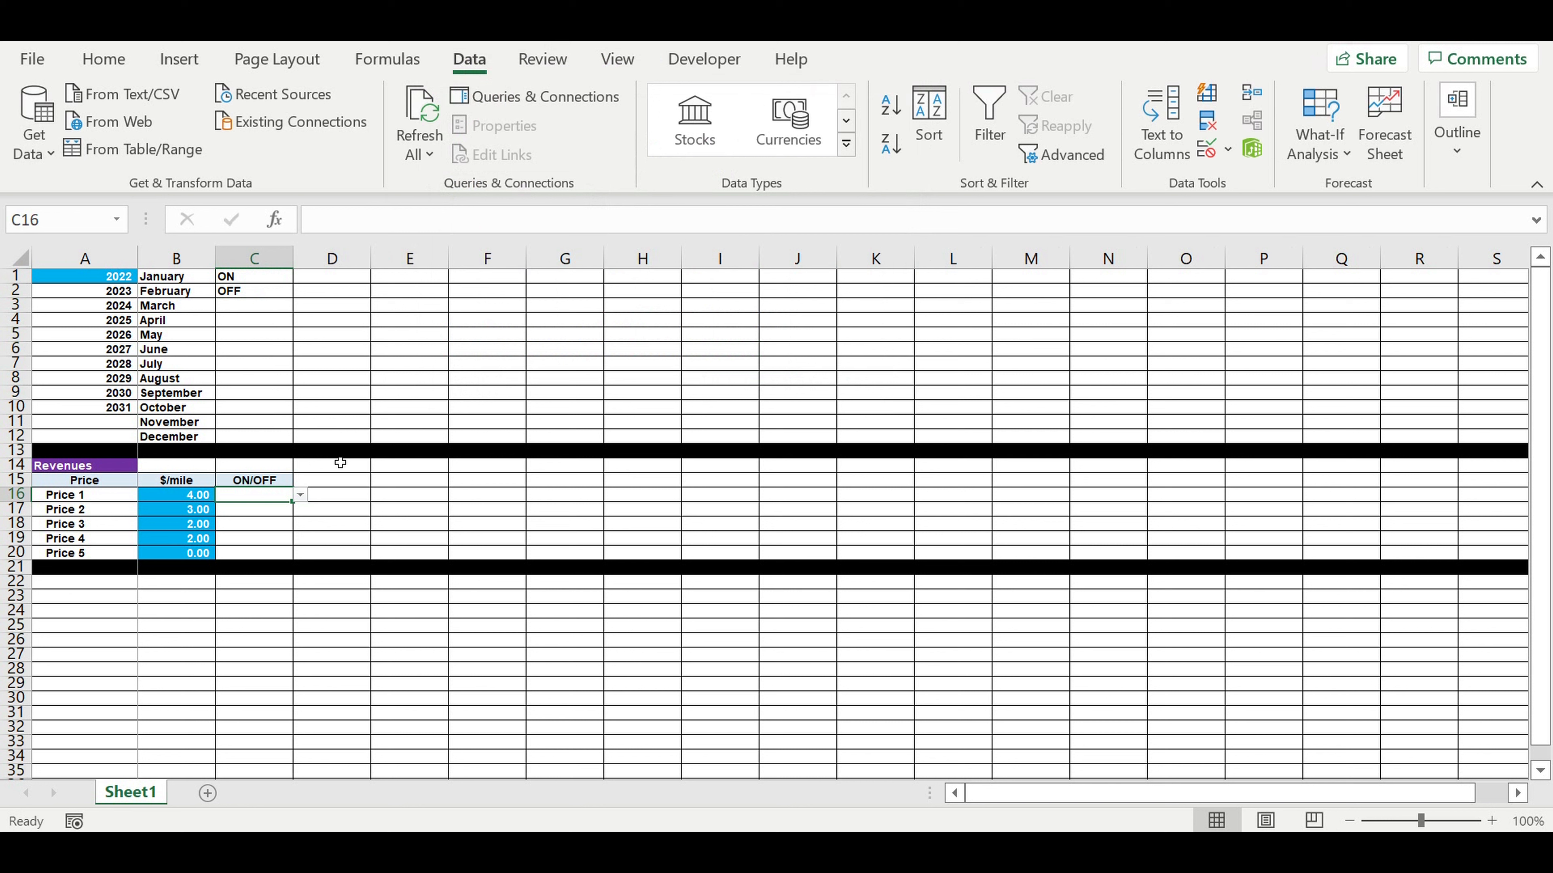
pyautogui.click(300, 495)
pyautogui.click(274, 510)
# Format C16 with light blue fill and centered white text, and fill it down to C20.
pyautogui.click(105, 59)
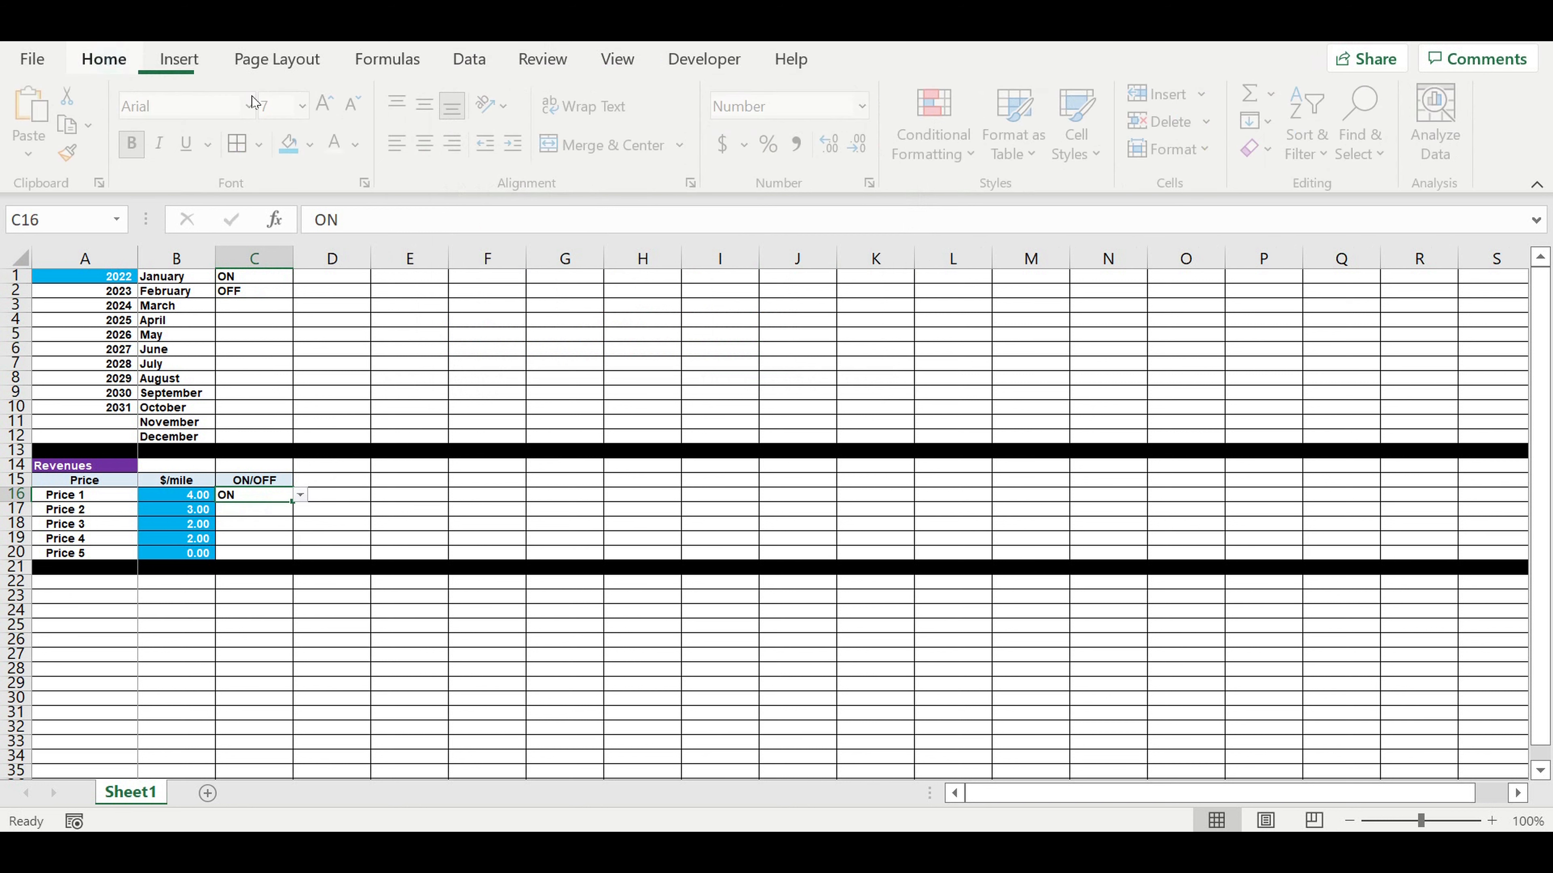
pyautogui.click(294, 144)
pyautogui.click(340, 143)
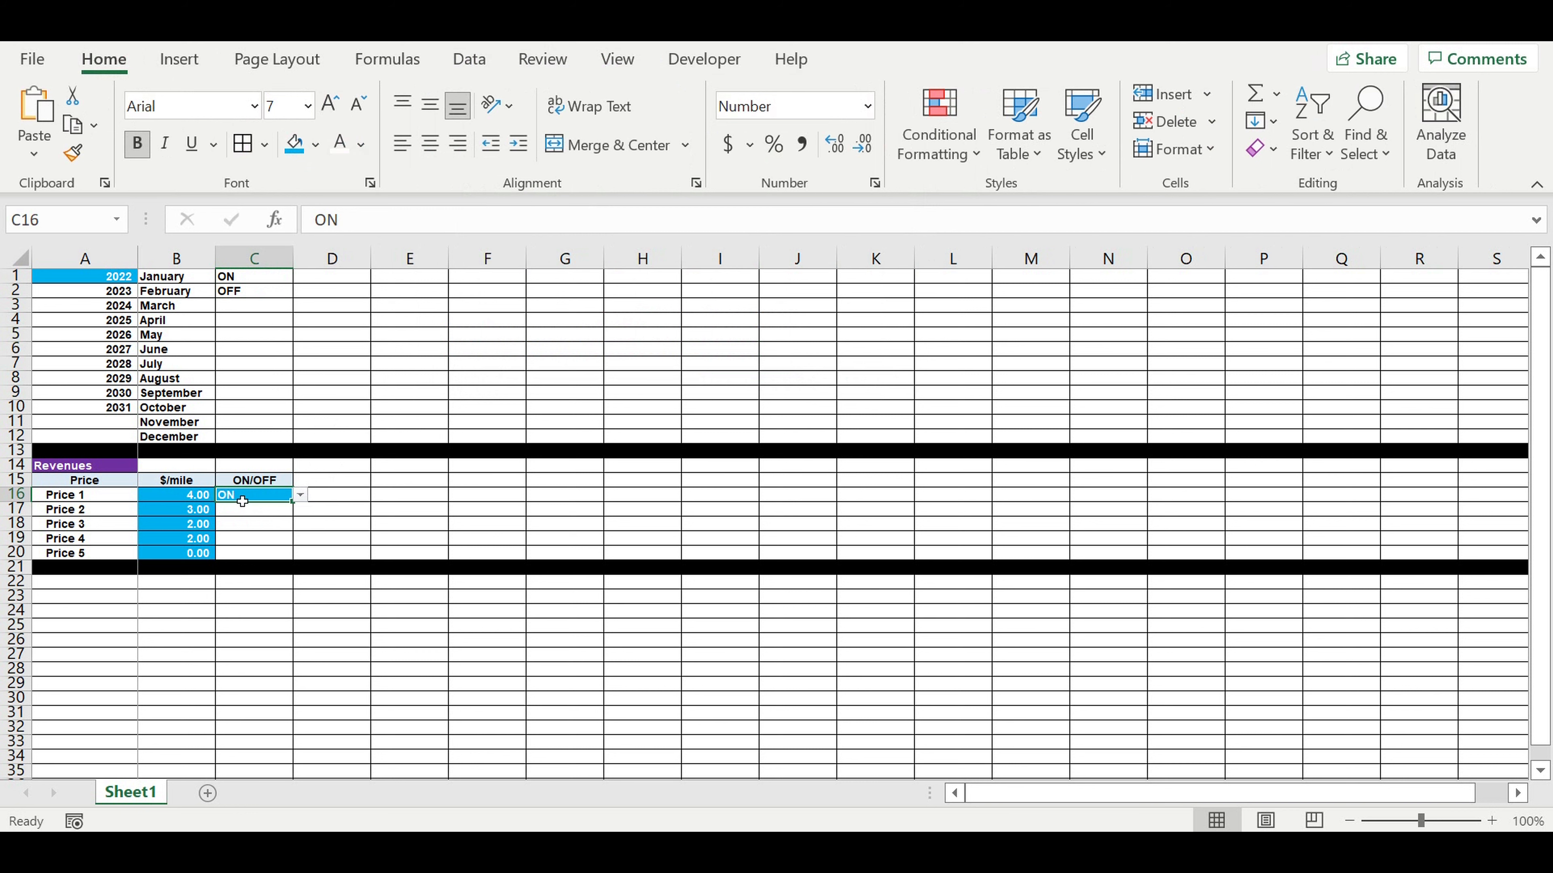
pyautogui.click(430, 143)
pyautogui.moveTo(295, 503); pyautogui.dragTo(294, 558)
# Extend the ON/OFF subheading from C15 into D15 and enter the formula =IF(C16=$C$1,1,0) in D16.
pyautogui.click(269, 481)
pyautogui.moveTo(294, 488); pyautogui.dragTo(367, 488)
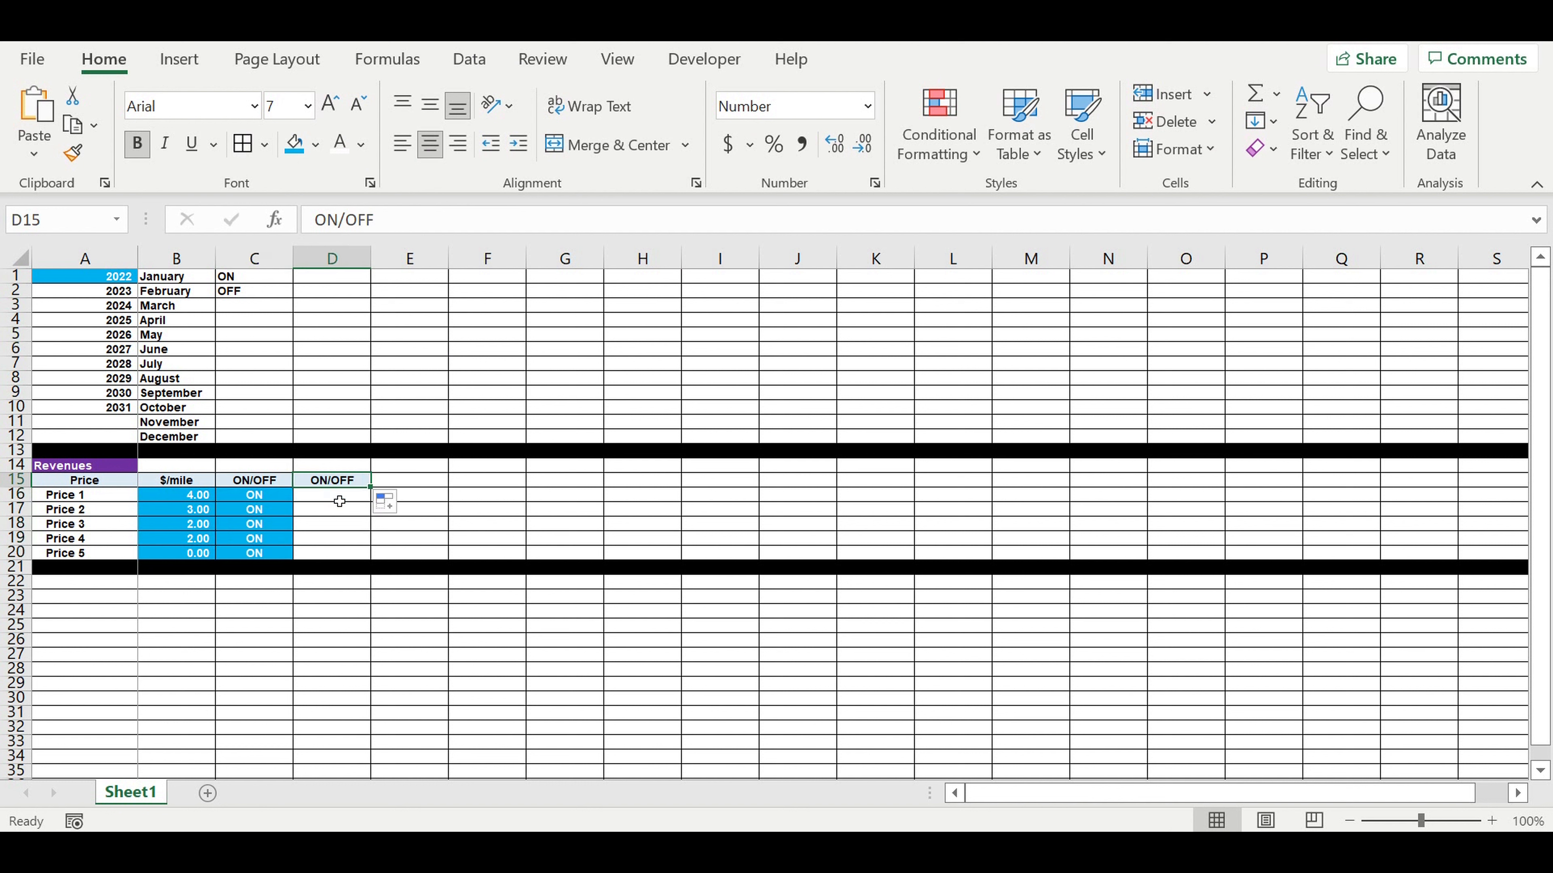
pyautogui.click(339, 501)
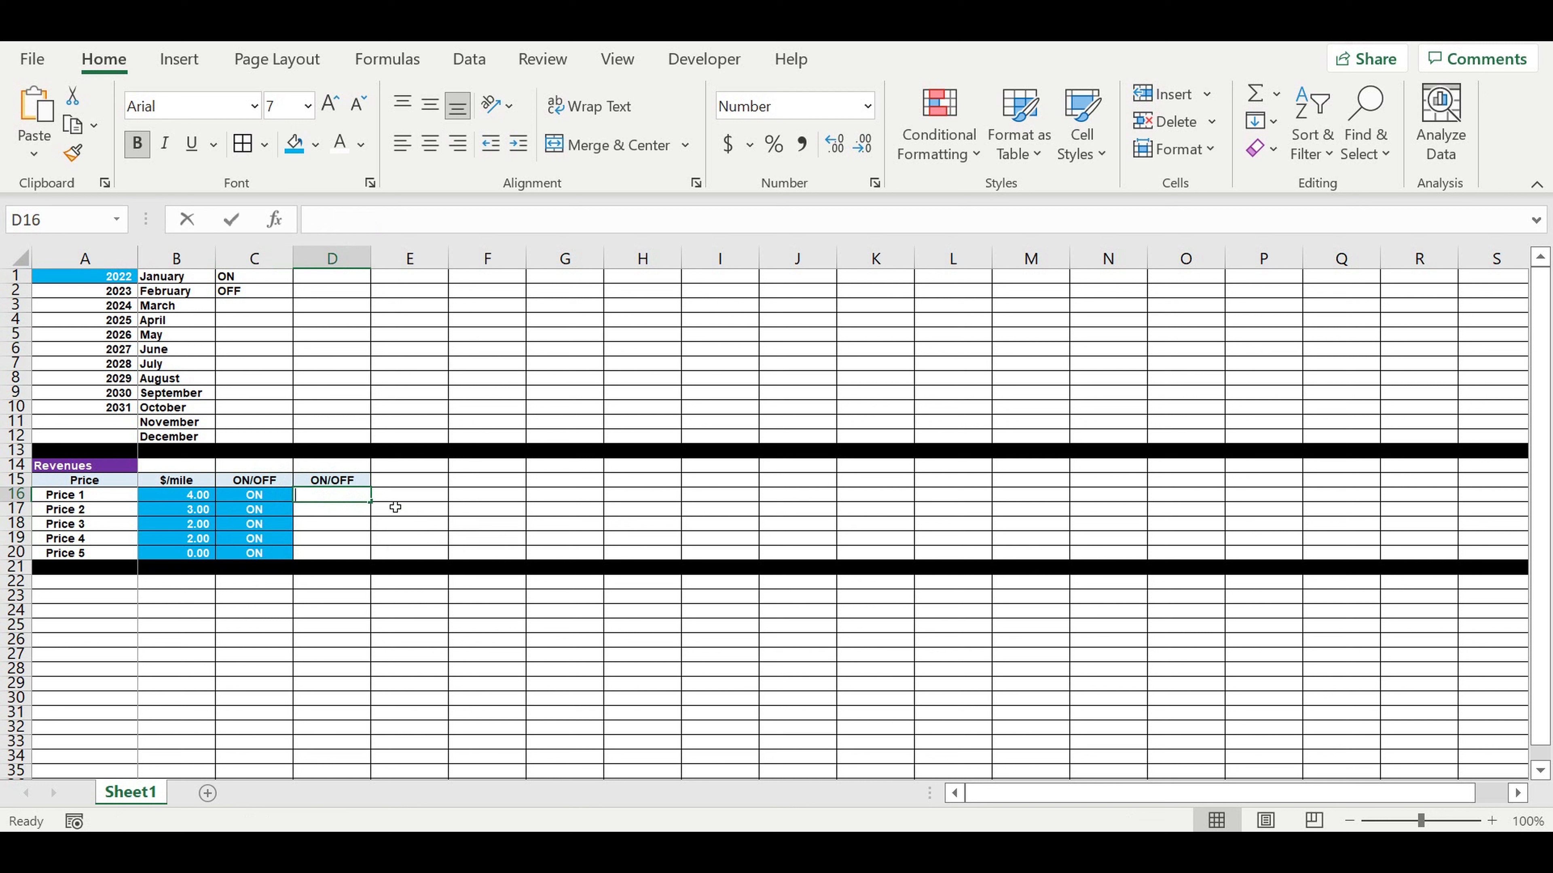
pyautogui.write('=if')
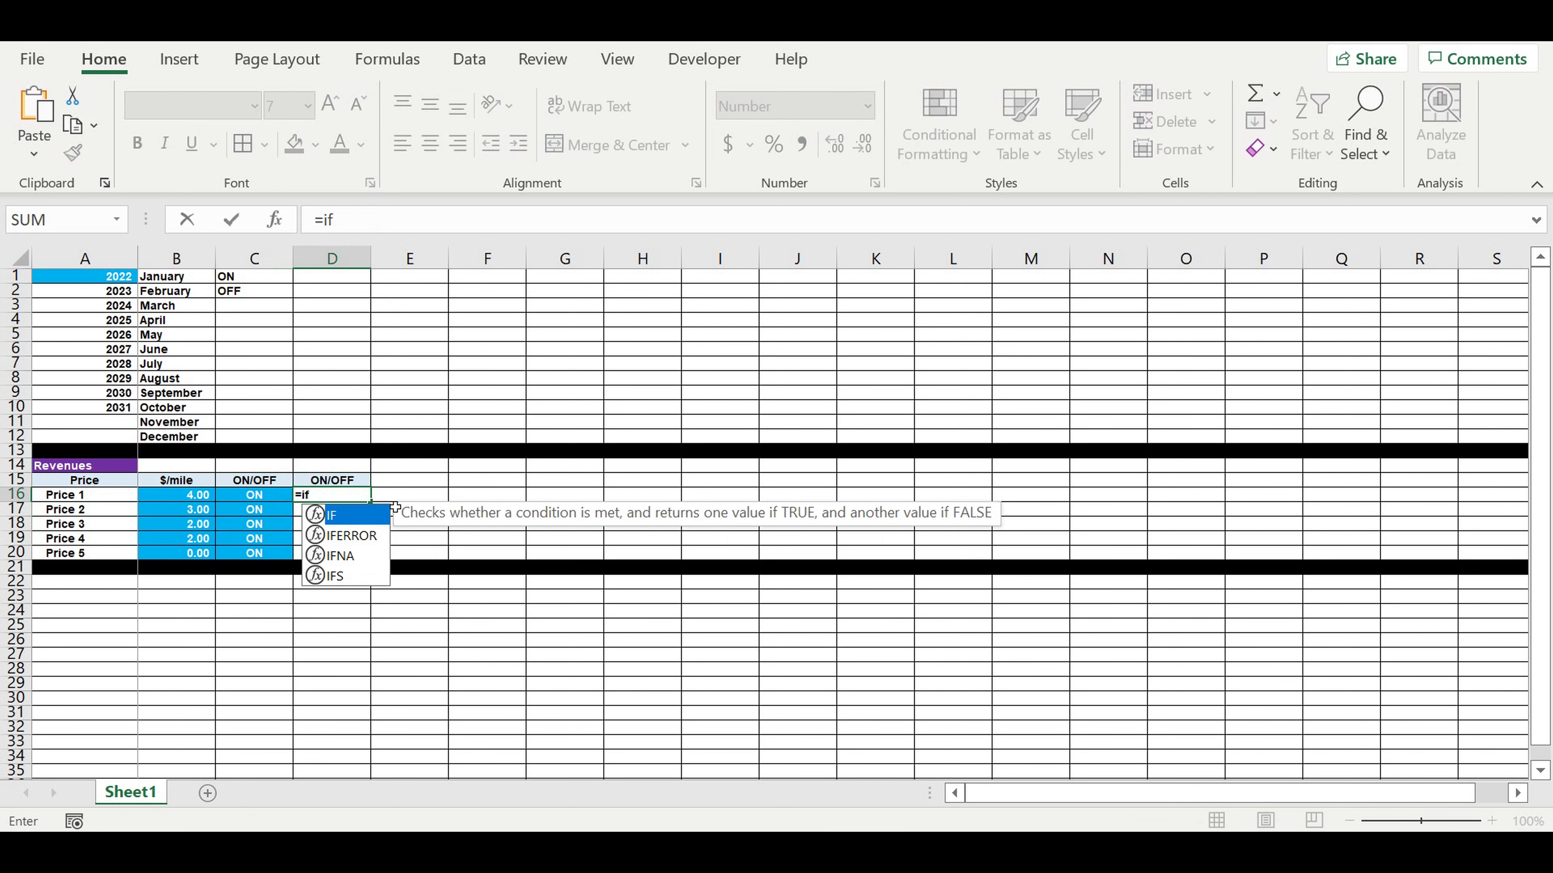
pyautogui.write('(')
pyautogui.click(267, 502)
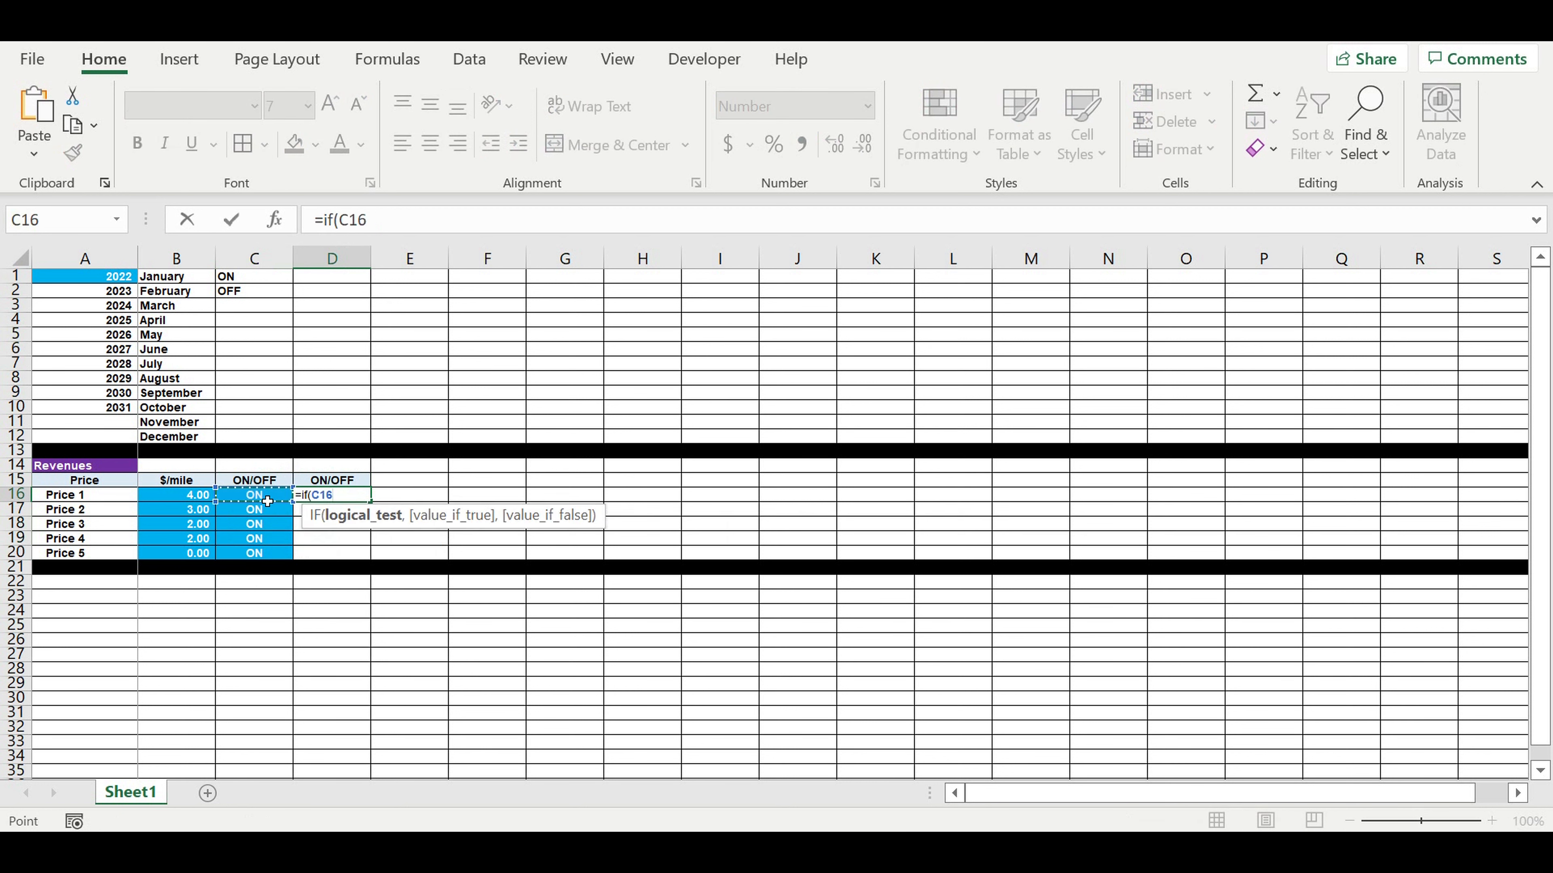
pyautogui.write('=')
pyautogui.click(247, 276)
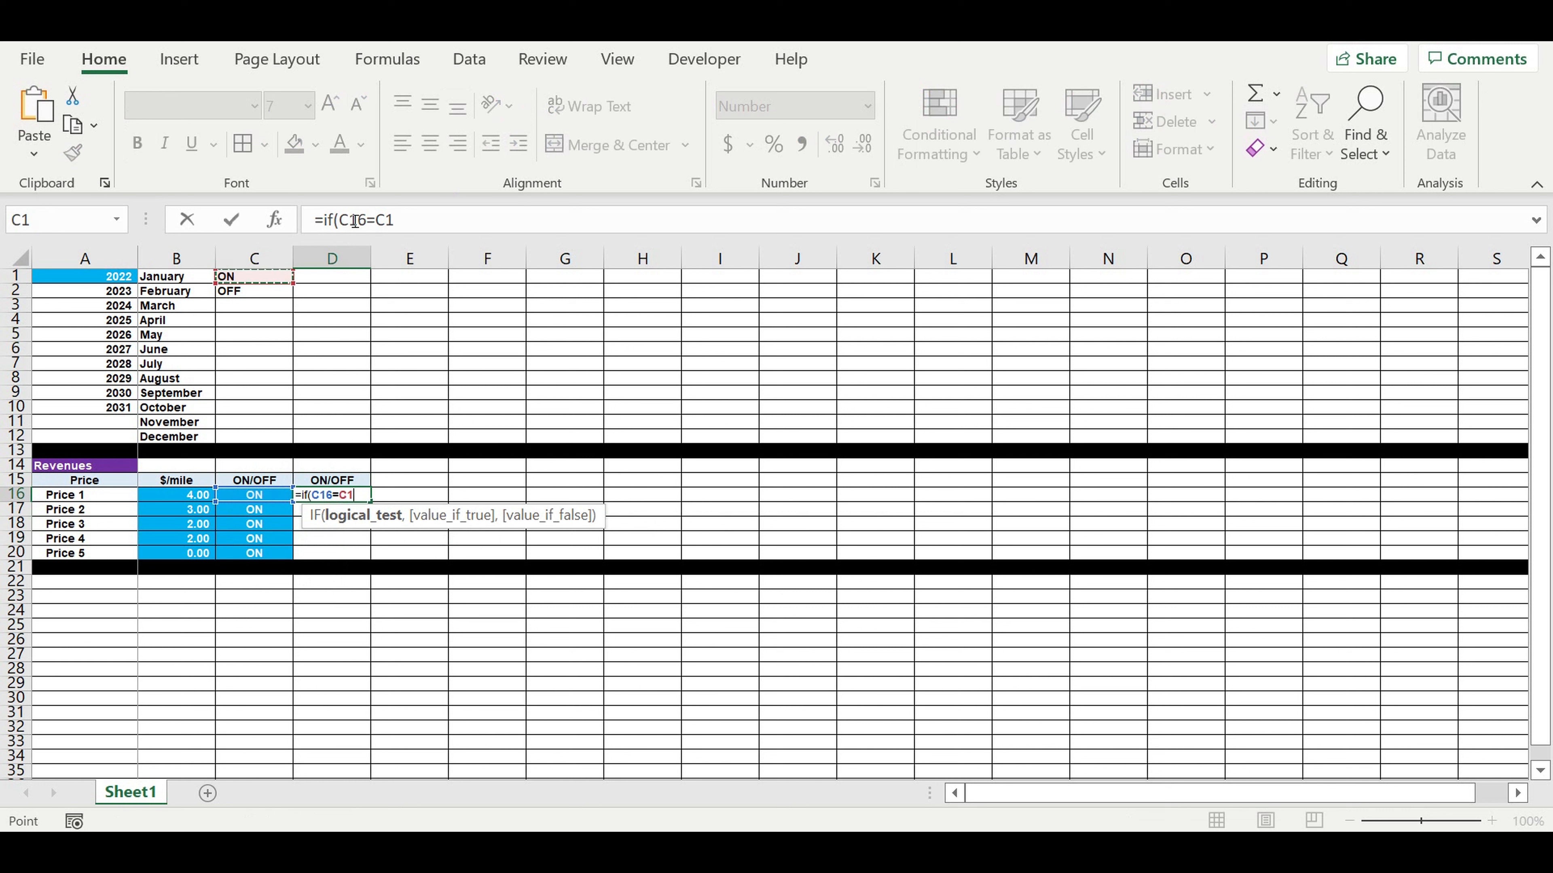
pyautogui.click(382, 228)
pyautogui.write('$')
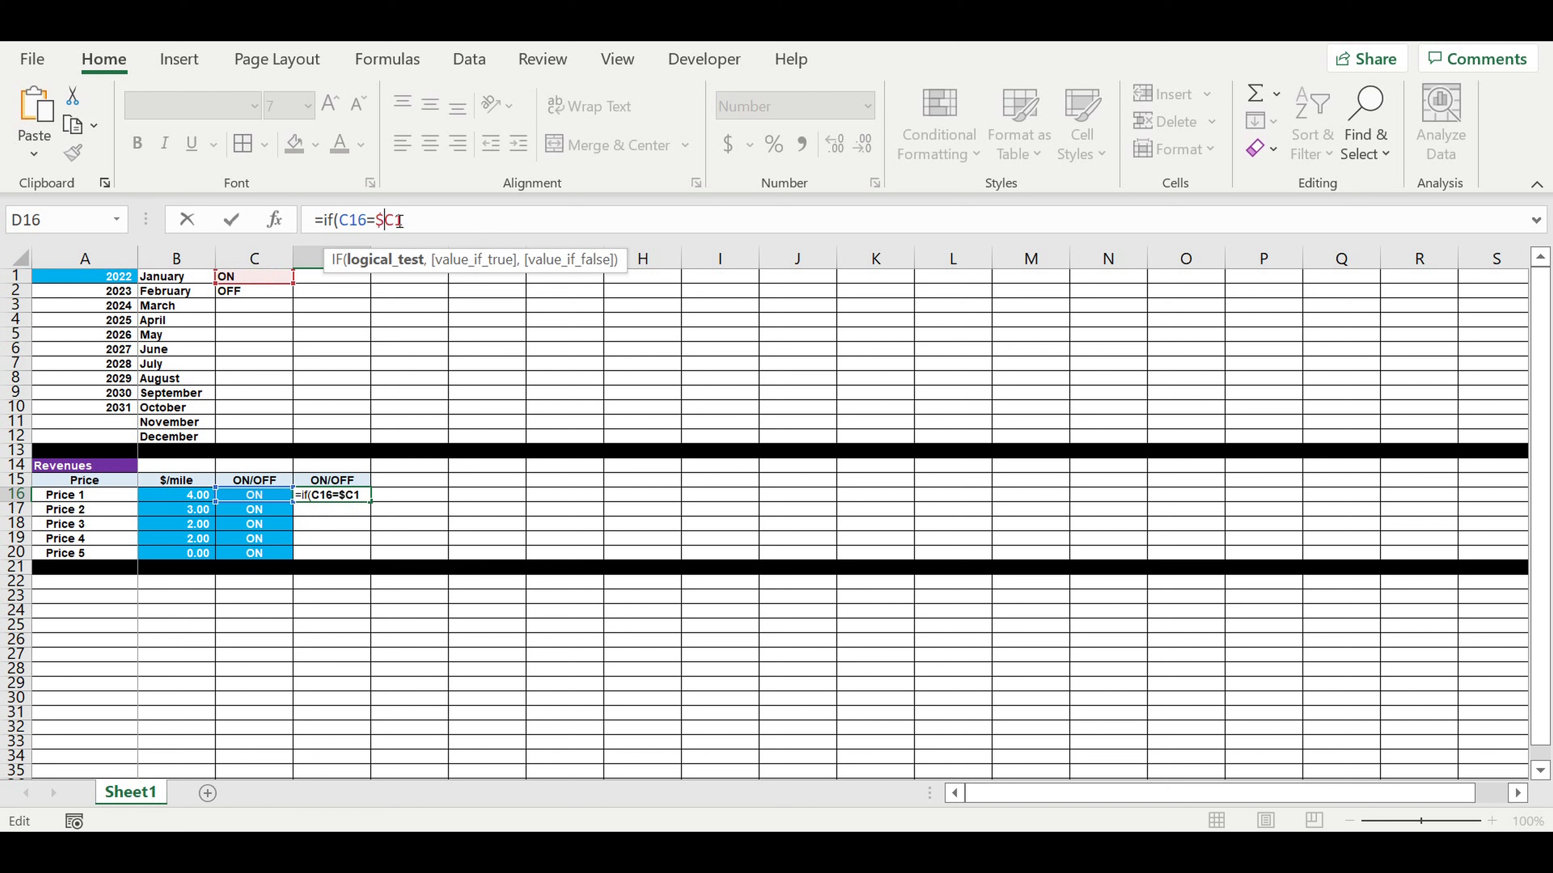
pyautogui.press('Left')
pyautogui.write('$')
pyautogui.press('Right')
pyautogui.write(',1,')
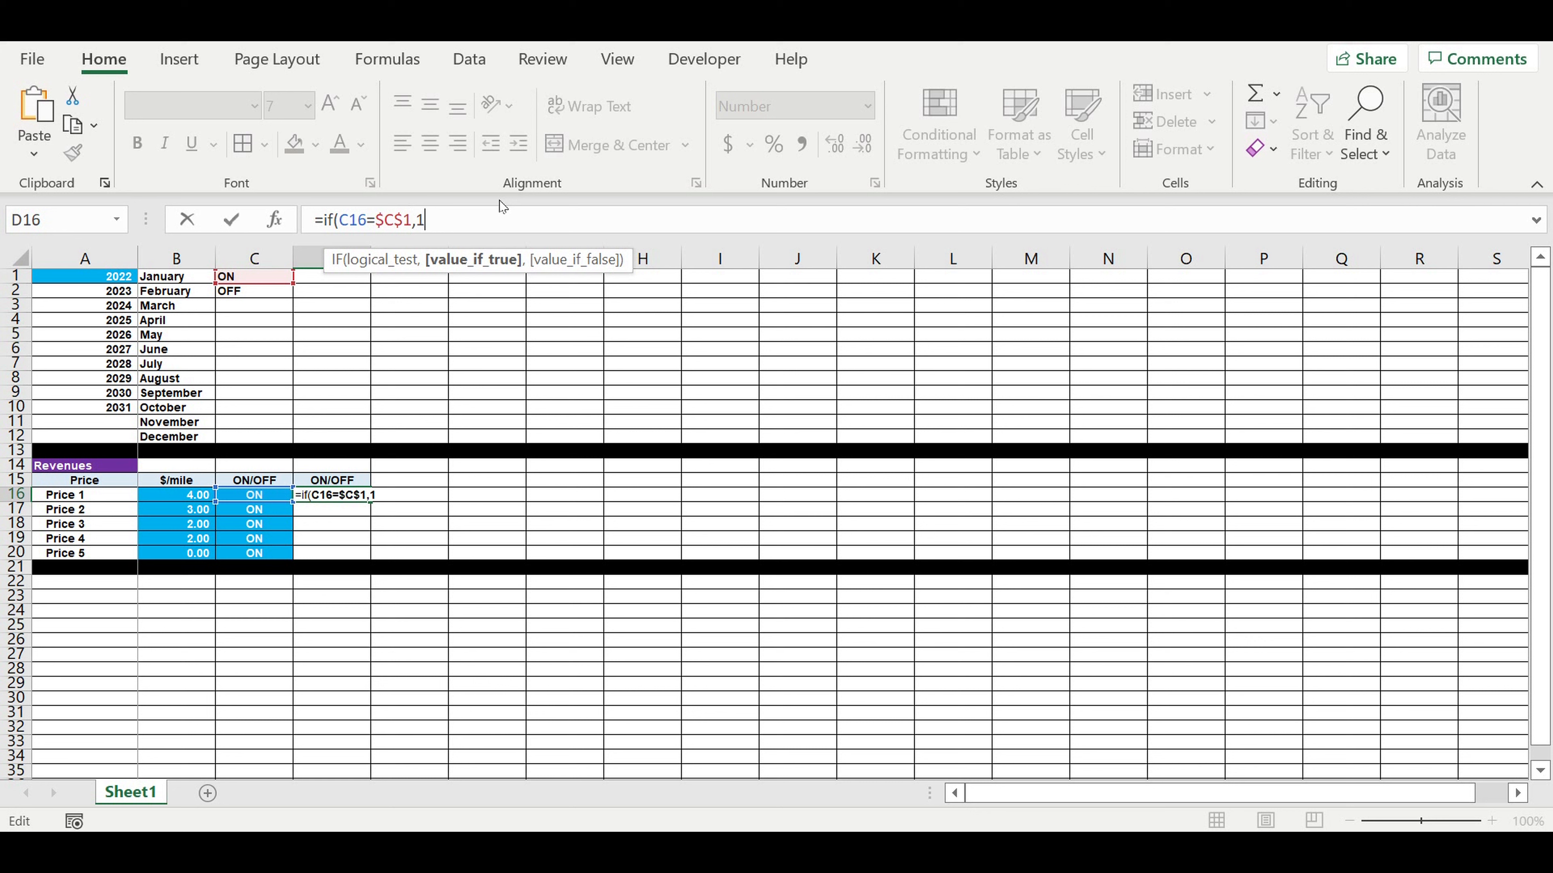
pyautogui.write('0)')
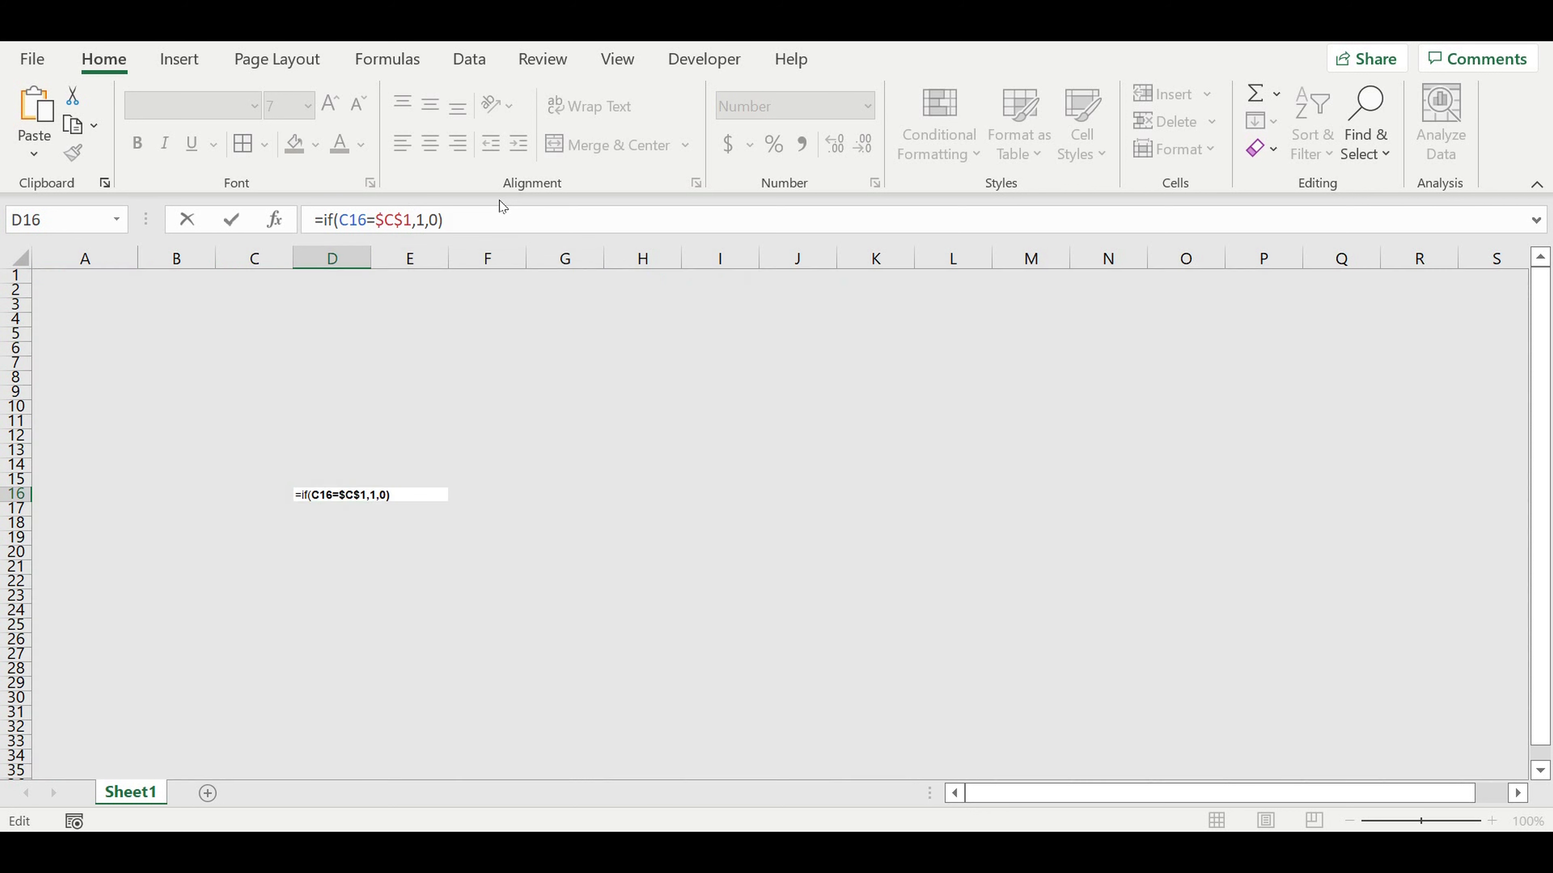
pyautogui.press('Return')
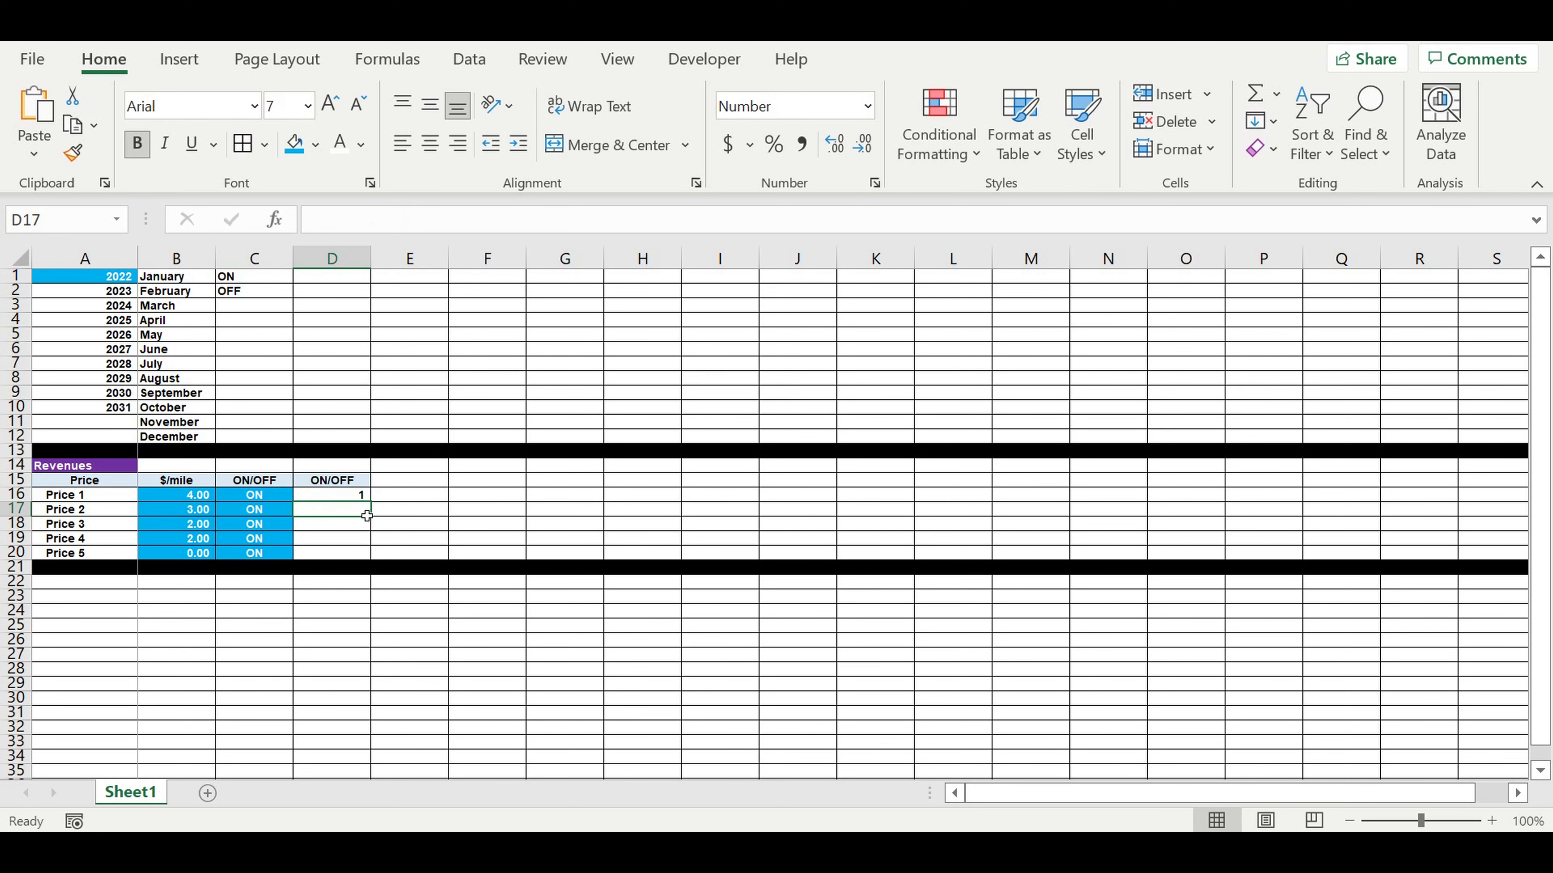
# Fill the IF formula from D16 down to D20 and center the results.
pyautogui.click(333, 496)
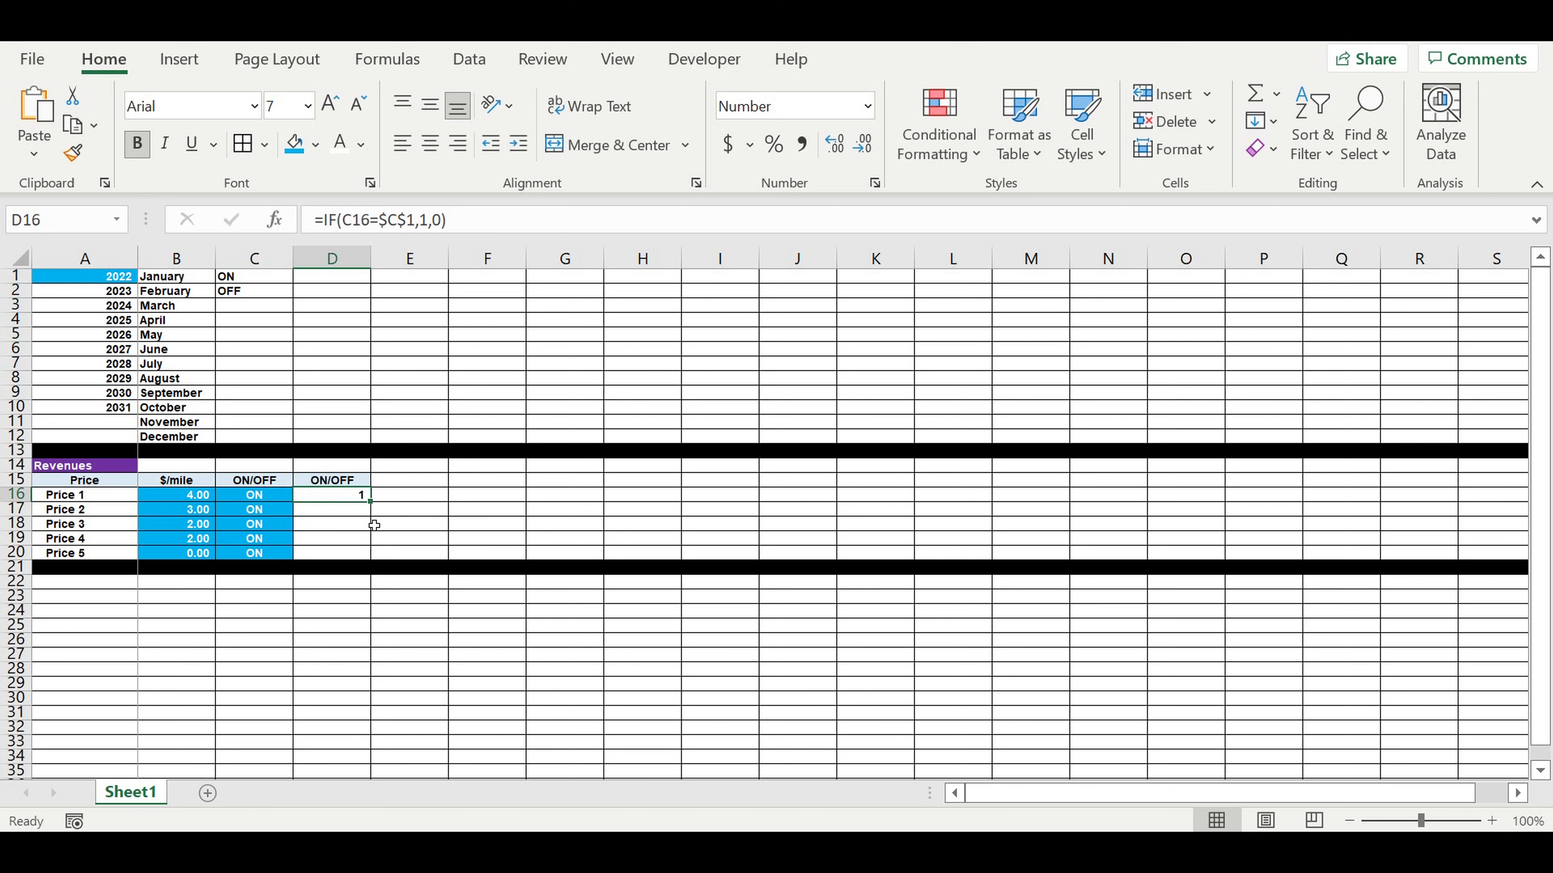
pyautogui.moveTo(375, 510); pyautogui.dragTo(364, 556)
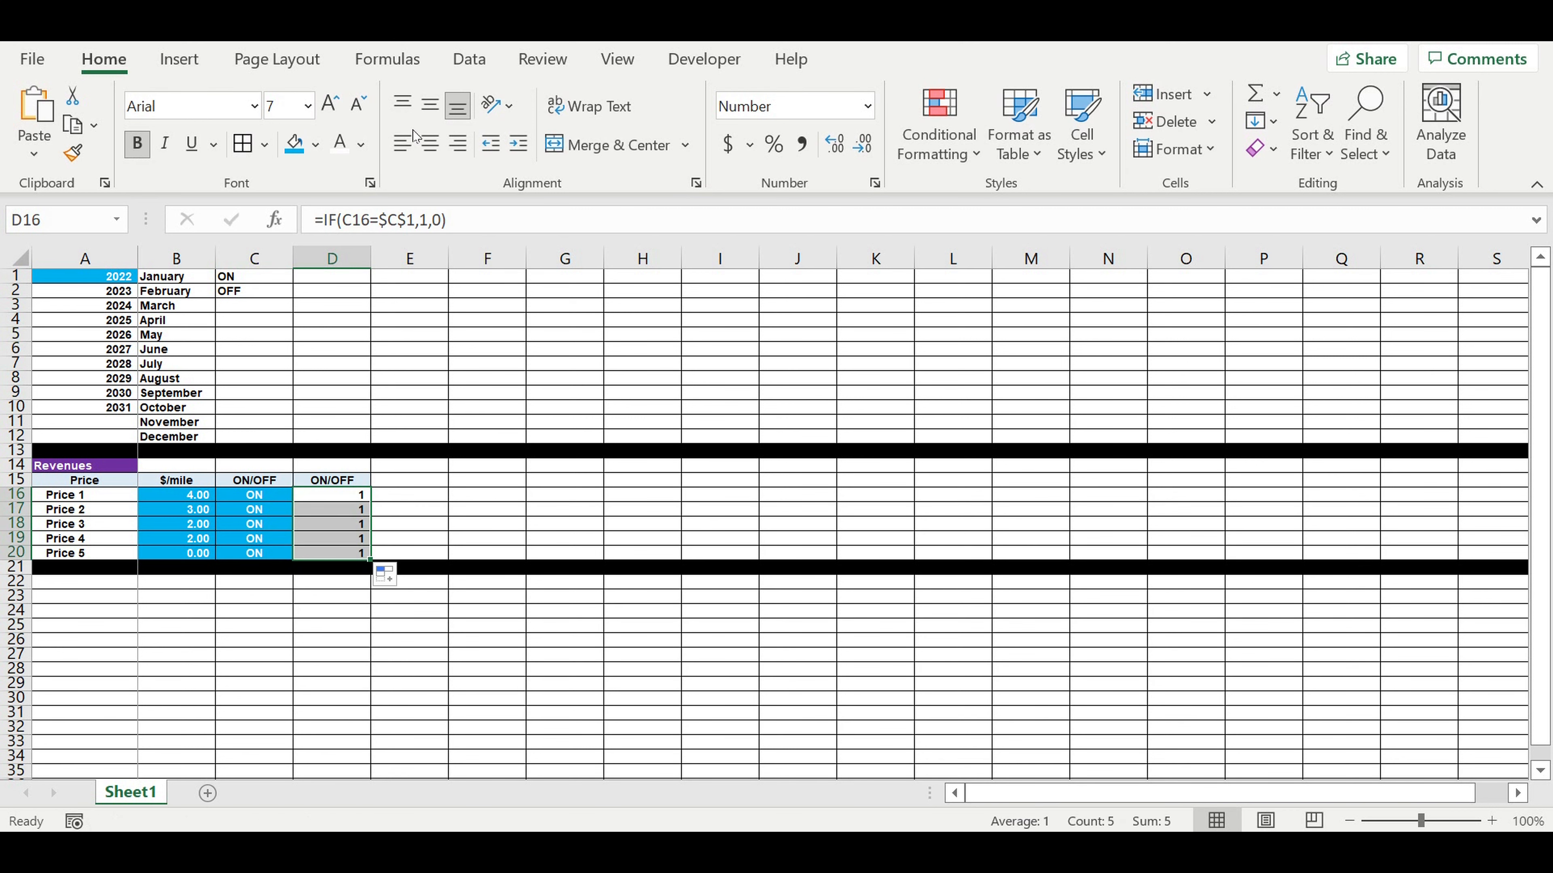
pyautogui.click(430, 143)
pyautogui.click(541, 487)
# Extend the heading style from D15 into E15, rename it COEFF TO PRICE, and autofit column E to the text.
pyautogui.click(347, 502)
pyautogui.click(358, 488)
pyautogui.moveTo(378, 492); pyautogui.dragTo(444, 496)
pyautogui.click(412, 510)
pyautogui.click(417, 485)
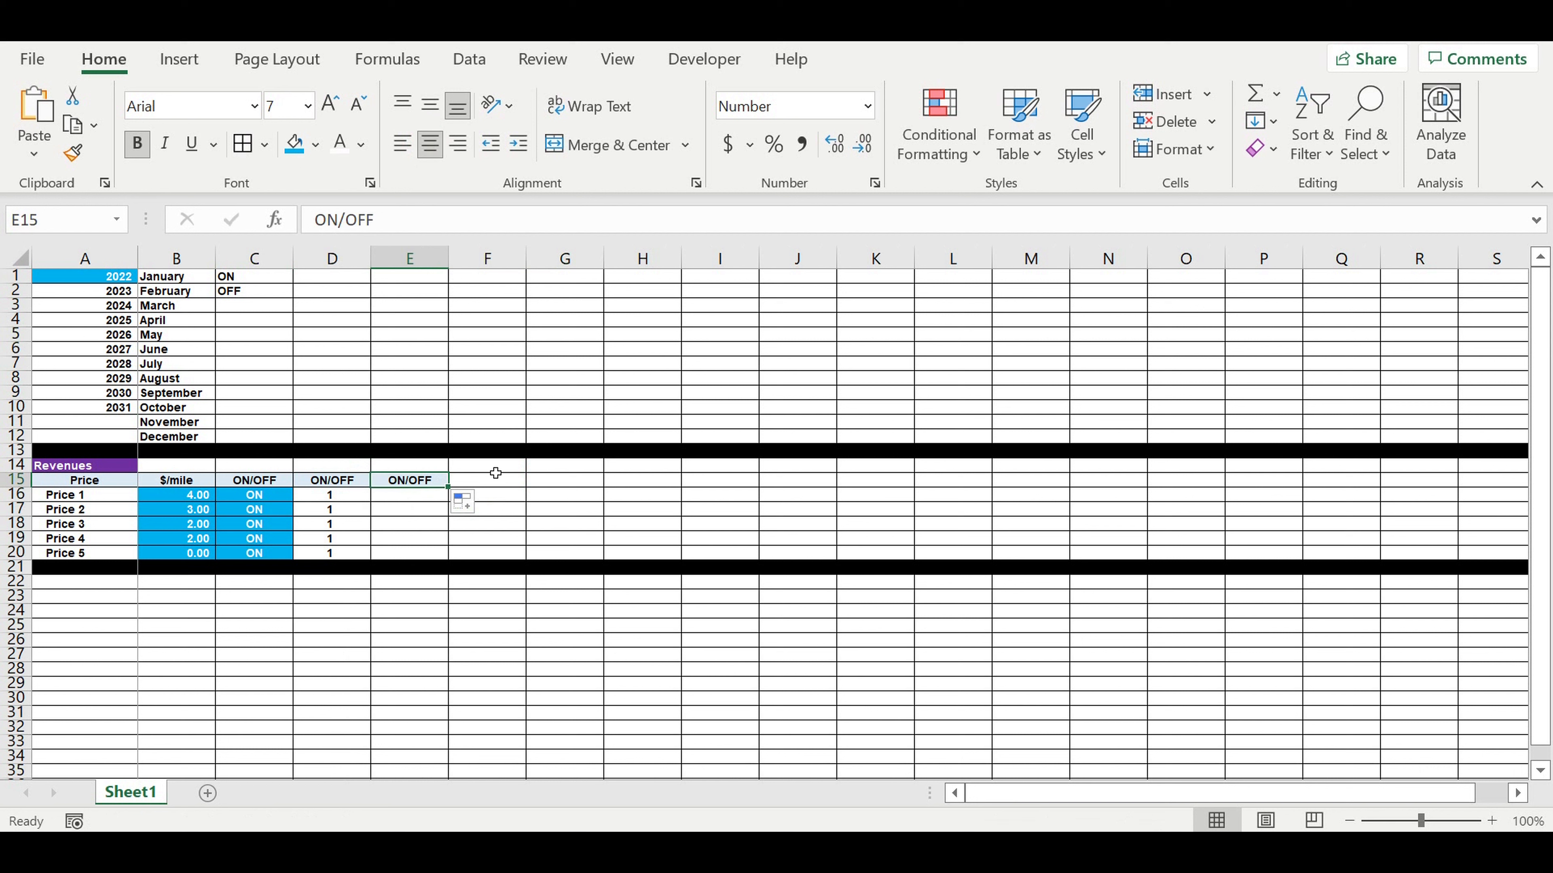
pyautogui.write('COEF')
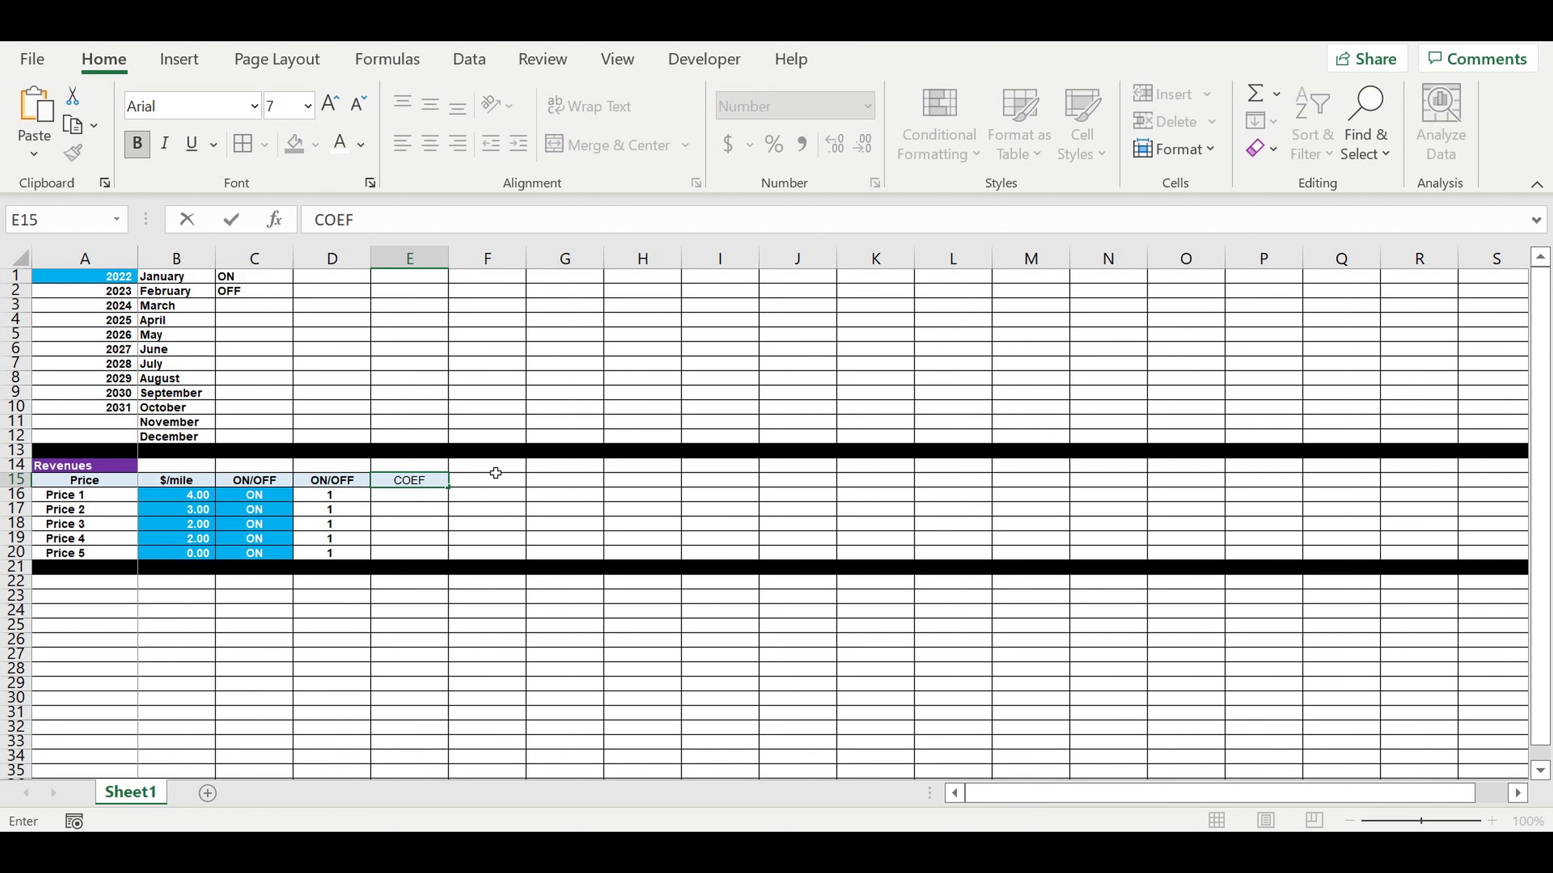
pyautogui.write('F TO PRICE')
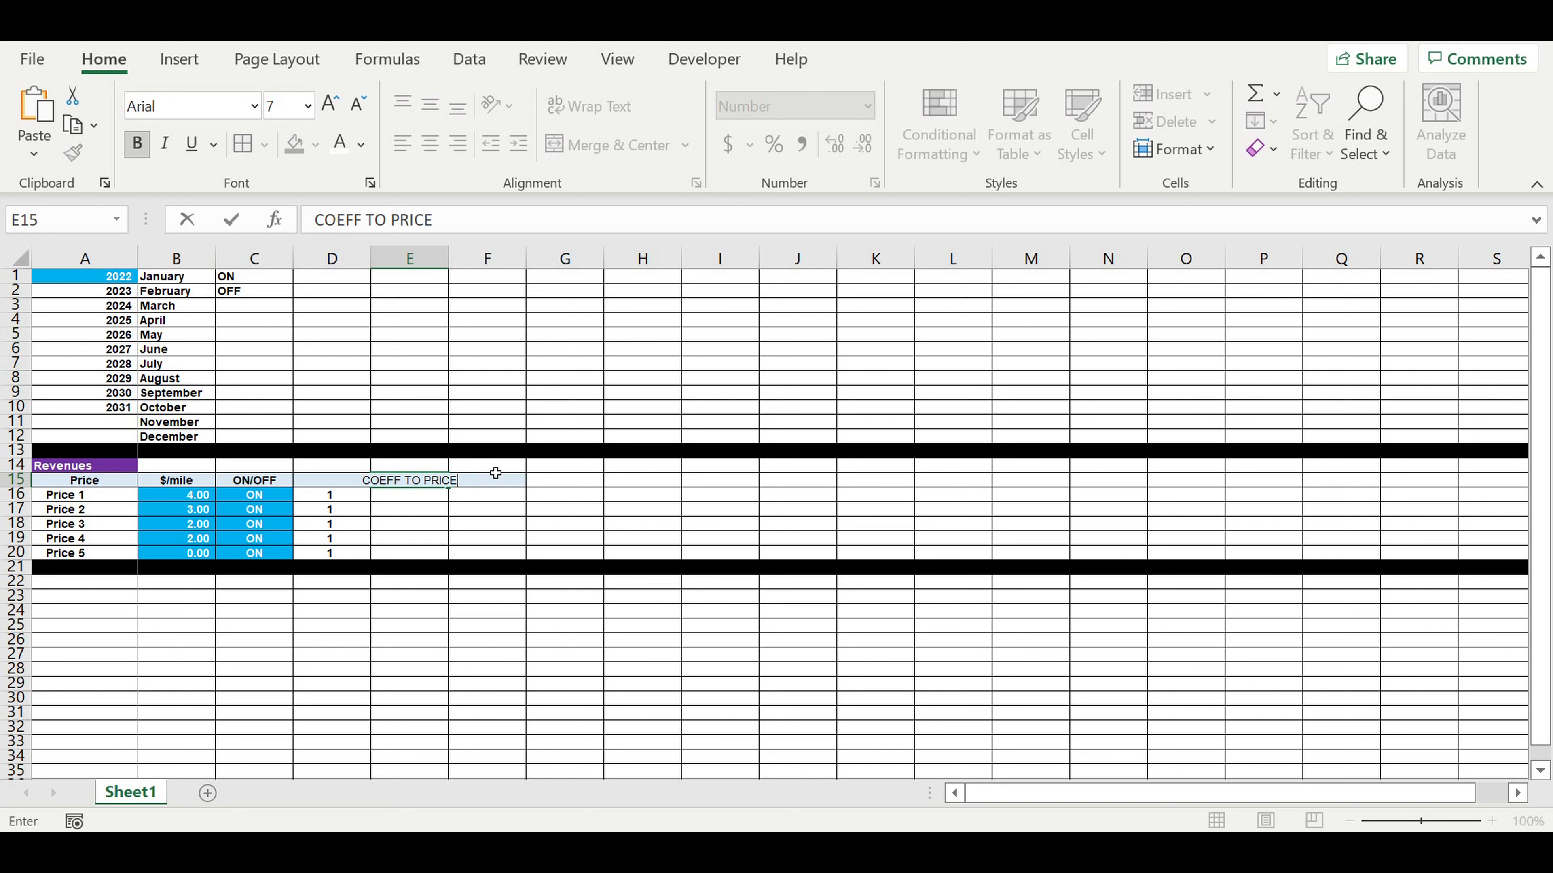
pyautogui.press('Return')
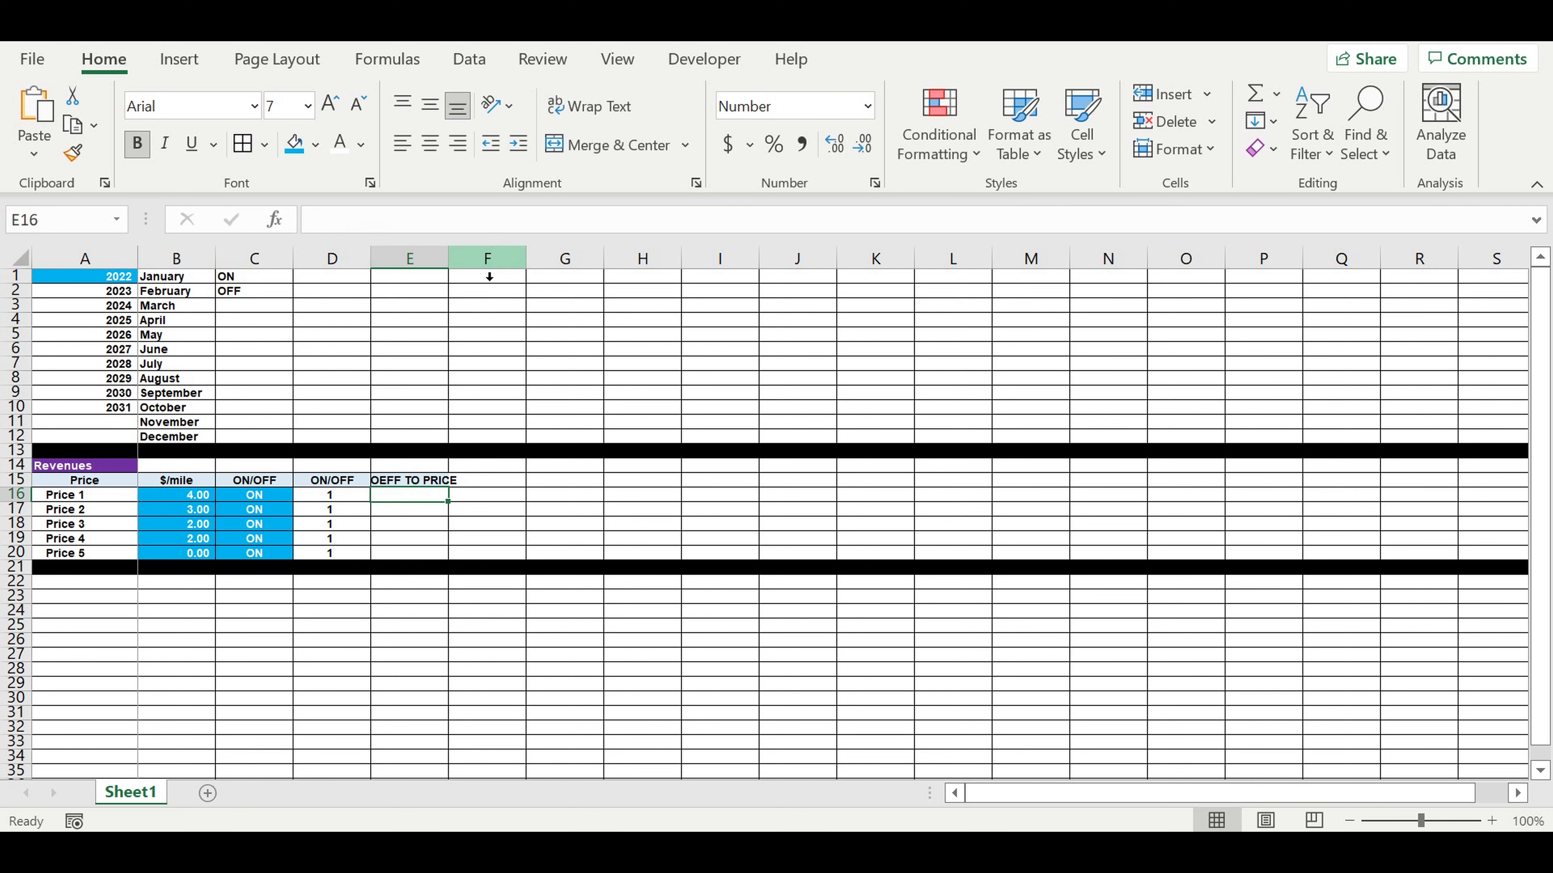
pyautogui.doubleClick(449, 259)
pyautogui.click(545, 502)
# Enter 1 in E16 and format it as a percentage.
pyautogui.click(426, 495)
pyautogui.write('1')
pyautogui.click(513, 496)
pyautogui.click(441, 495)
pyautogui.click(783, 153)
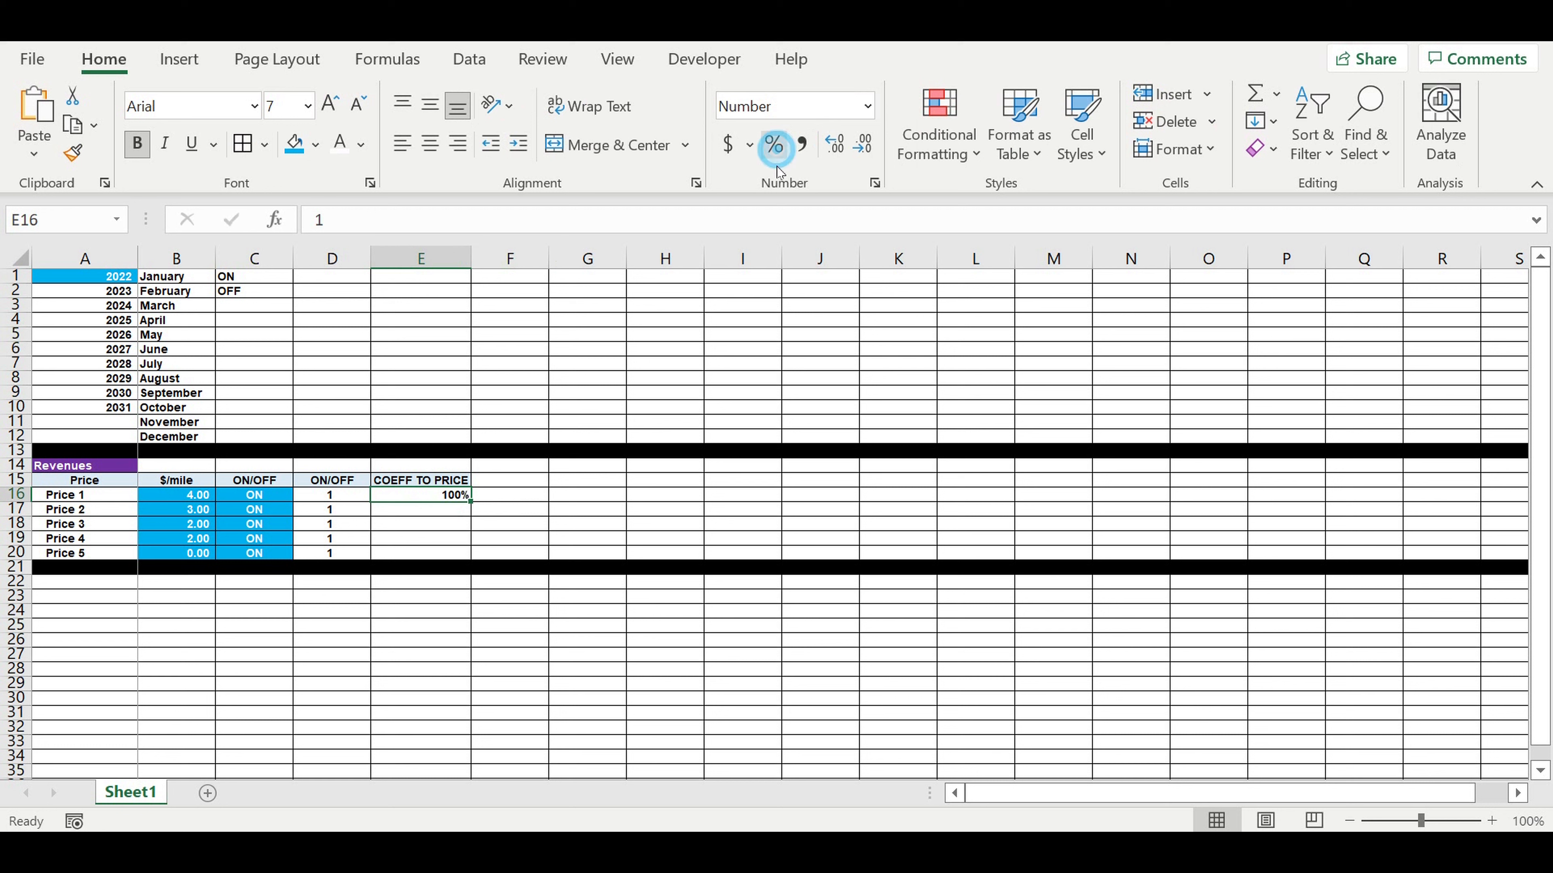
# Fill the 100% coefficient from E16 down to E20 and give the range light blue fill with white text.
pyautogui.moveTo(475, 505); pyautogui.dragTo(476, 570)
pyautogui.click(293, 143)
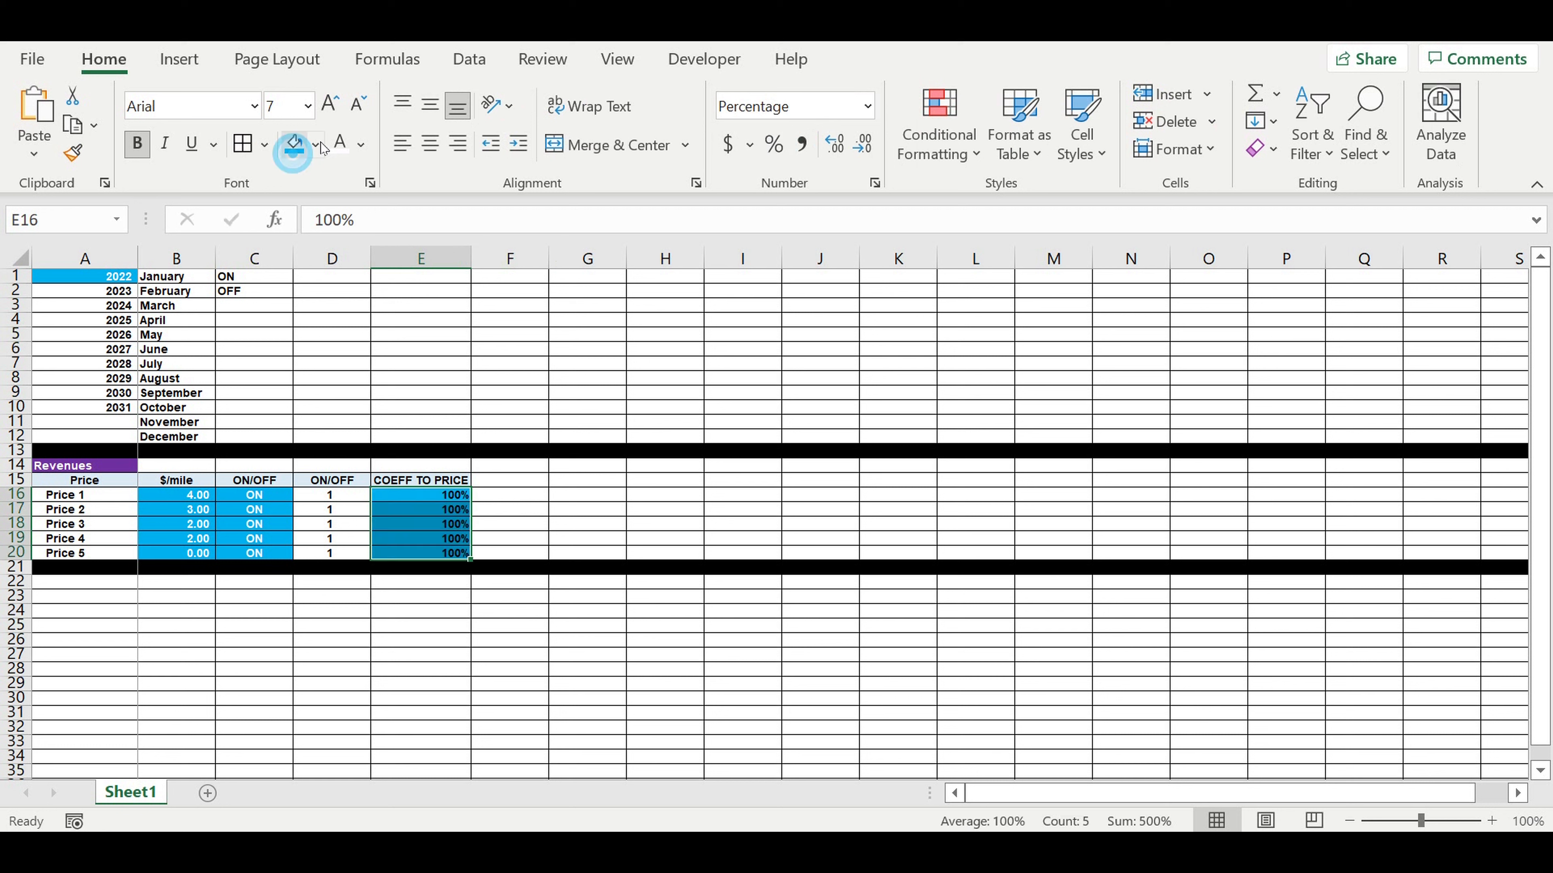
pyautogui.click(341, 144)
pyautogui.click(508, 481)
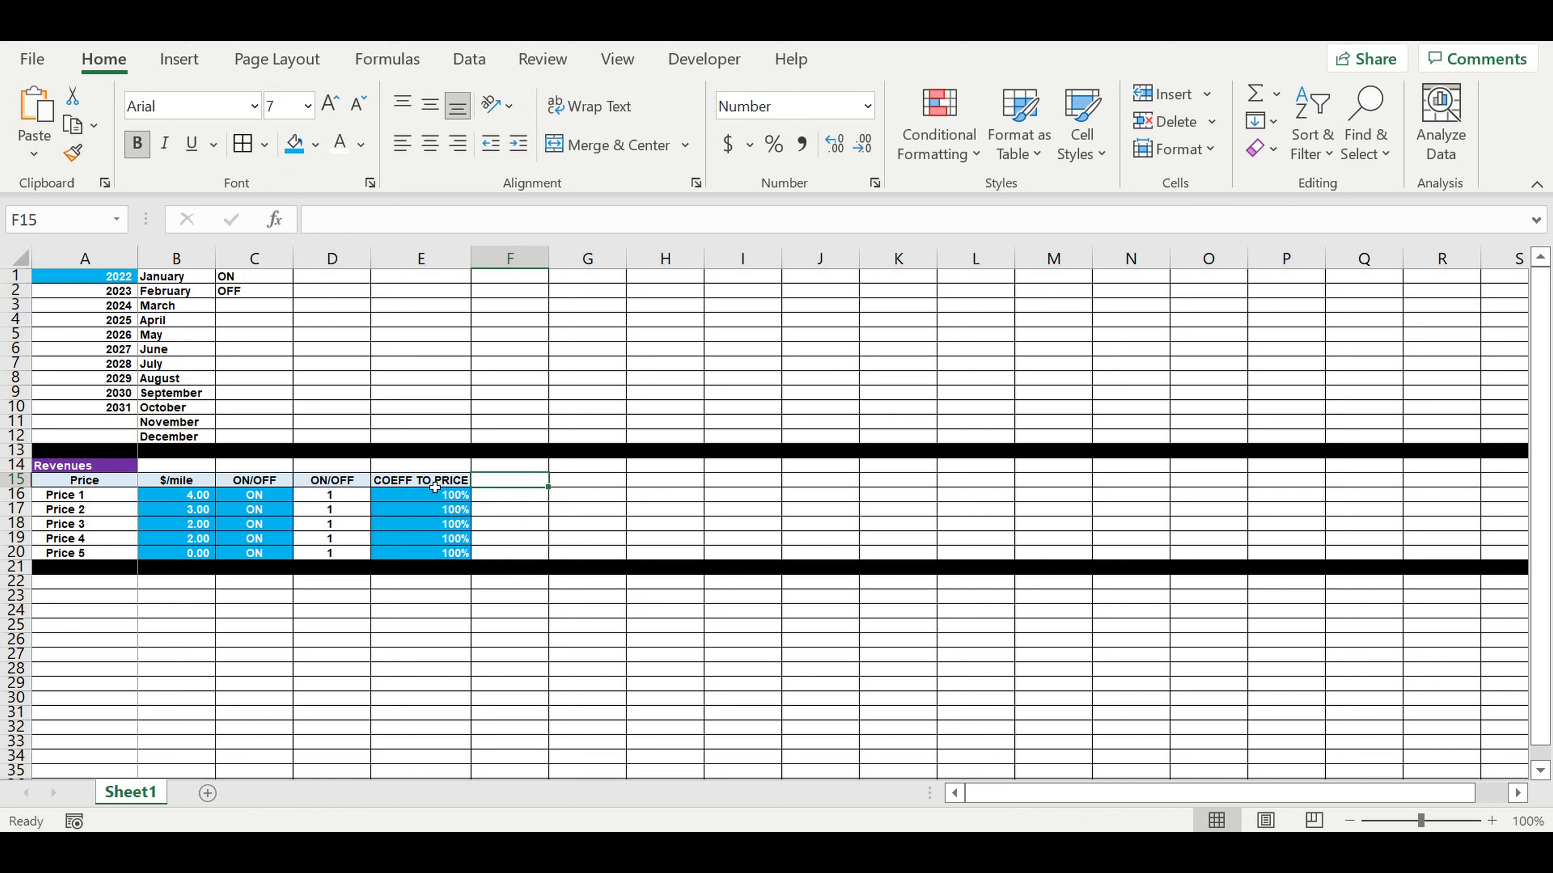
# Extend the heading from E15 into F15, rename it PRICE + COEFF, and widen column F to fit it.
pyautogui.click(434, 483)
pyautogui.moveTo(471, 488); pyautogui.dragTo(540, 489)
pyautogui.click(527, 483)
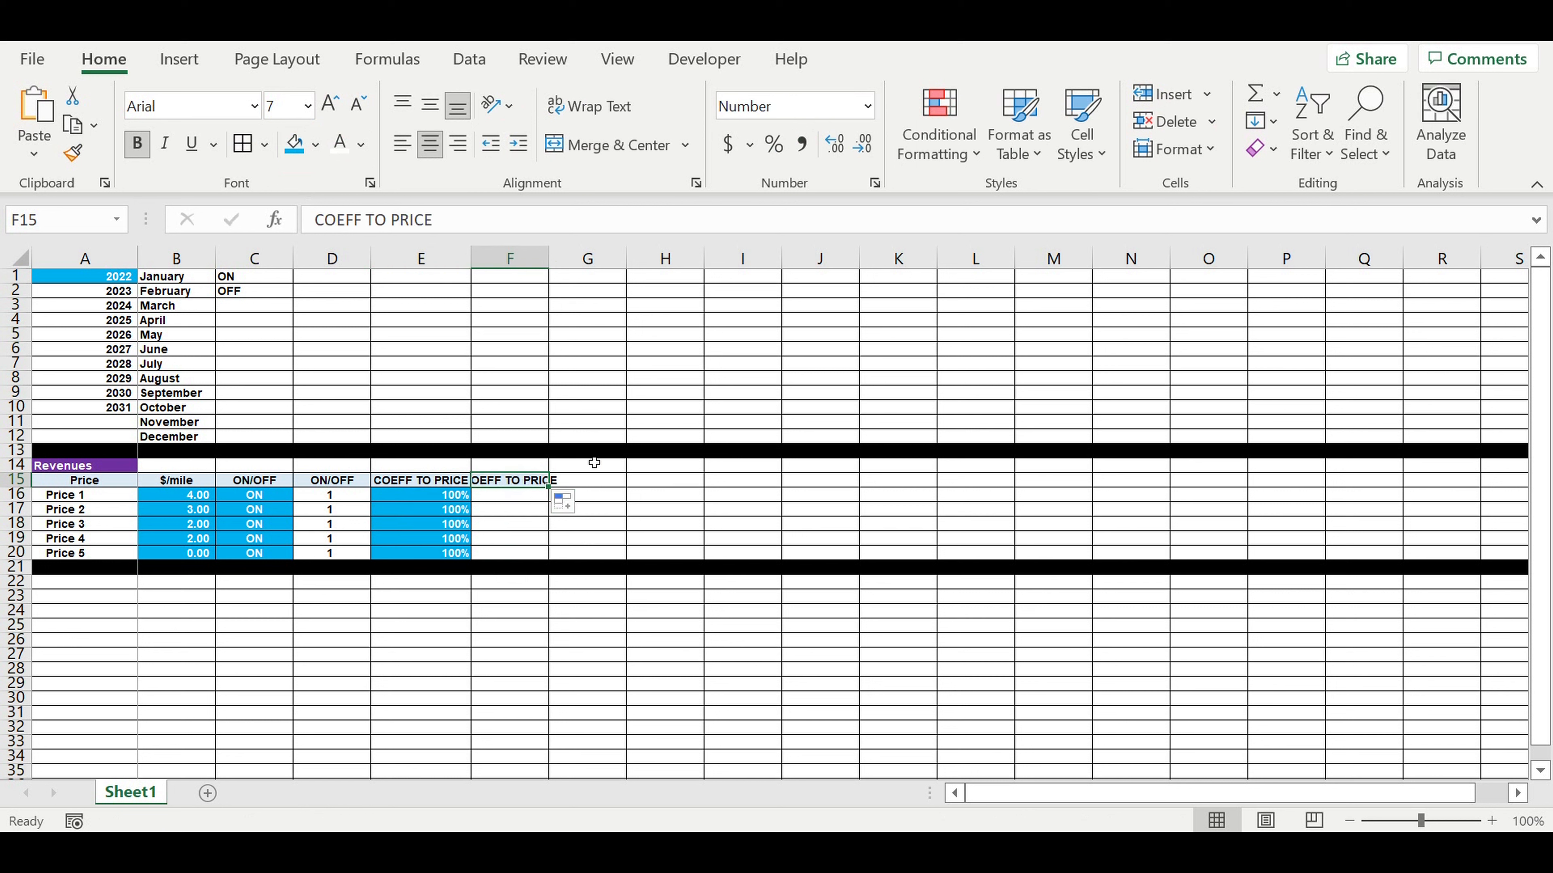
pyautogui.write('PRICE')
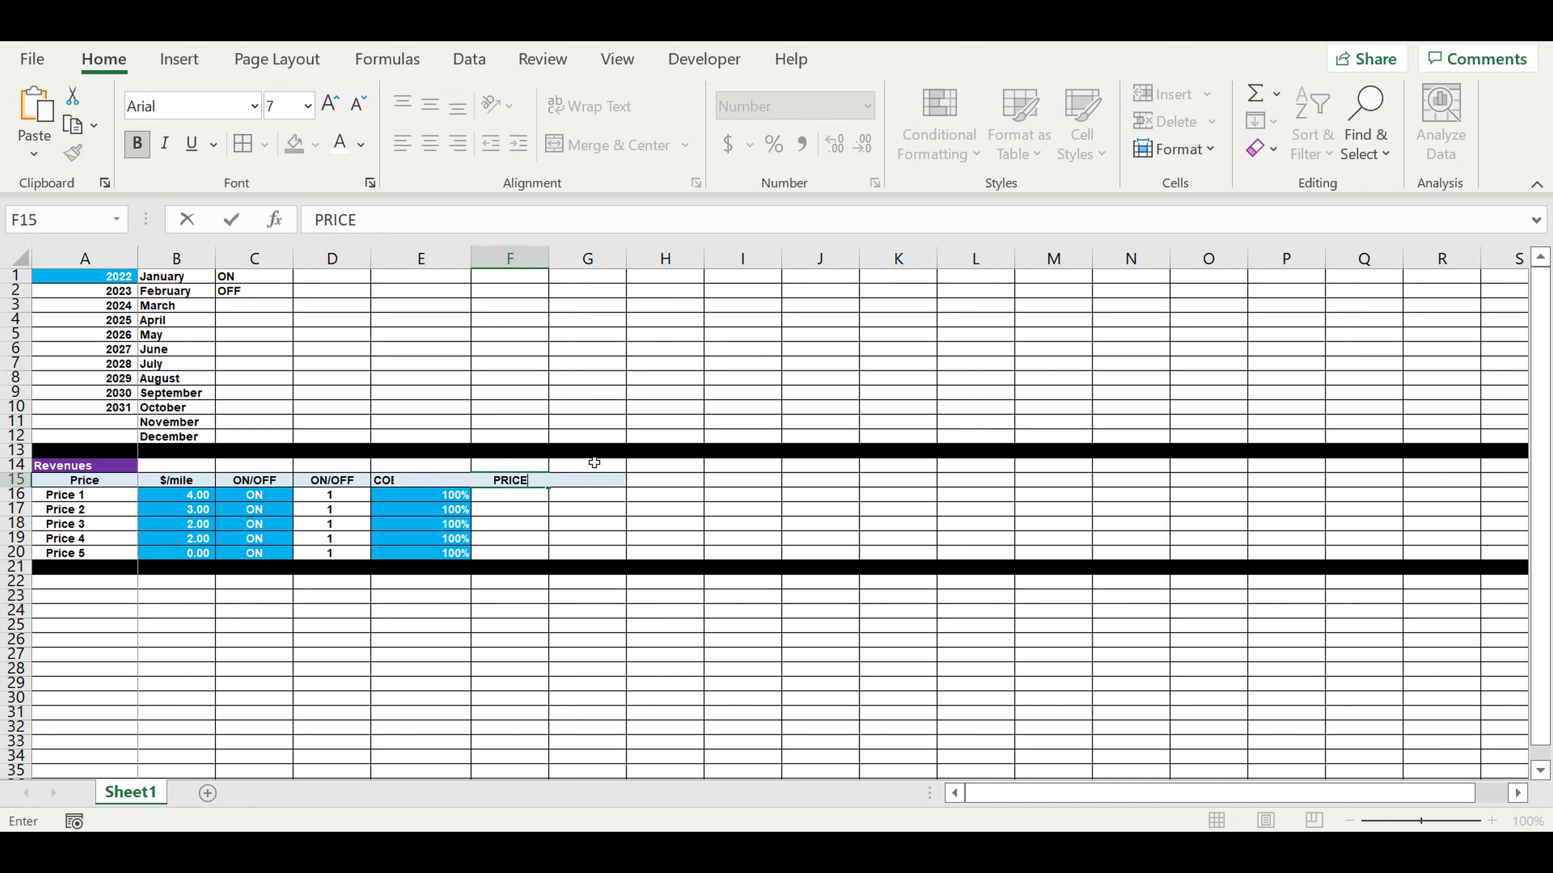
pyautogui.write(' + COEFF')
pyautogui.press('Return')
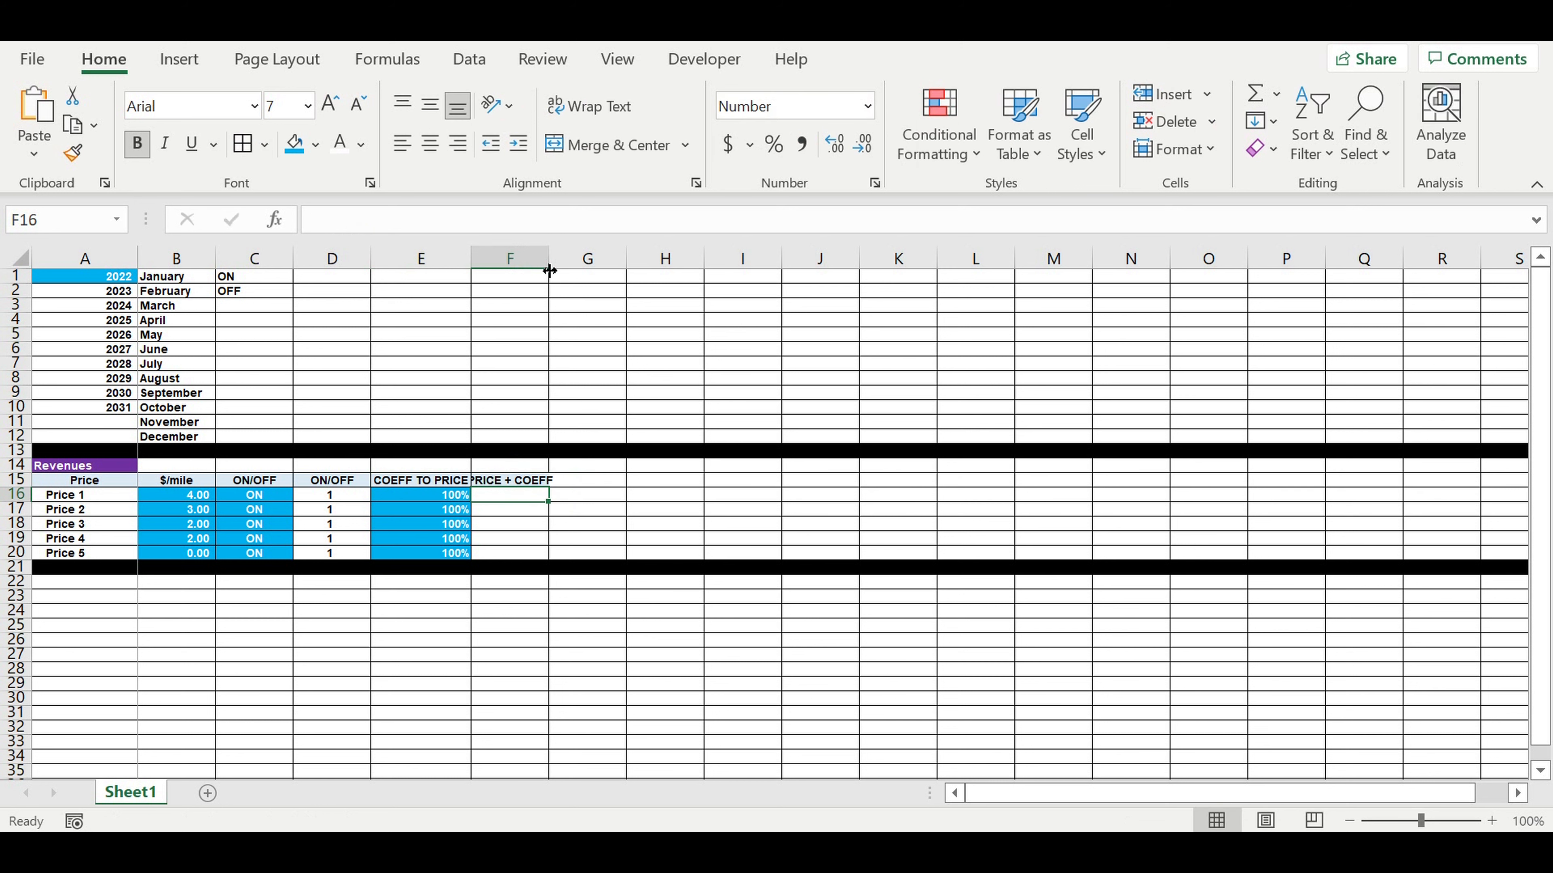
pyautogui.moveTo(552, 265); pyautogui.dragTo(565, 301)
pyautogui.click(668, 507)
# Enter the formula =B16*D16*E16 in F16 to multiply the price by its switch and coefficient.
pyautogui.click(529, 503)
pyautogui.write('=')
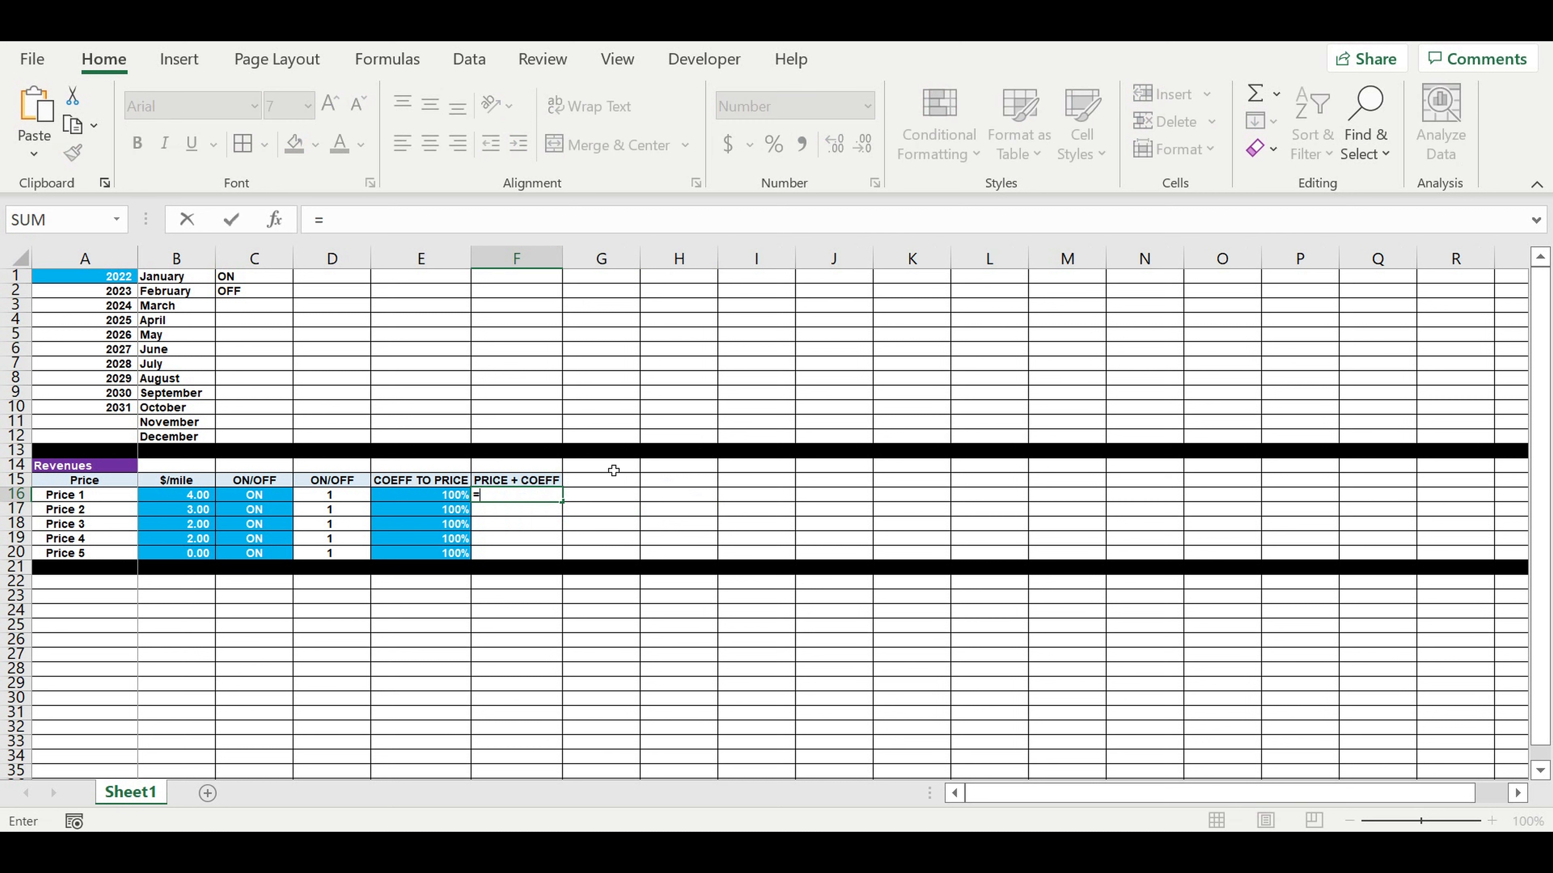
pyautogui.click(170, 501)
pyautogui.write('*')
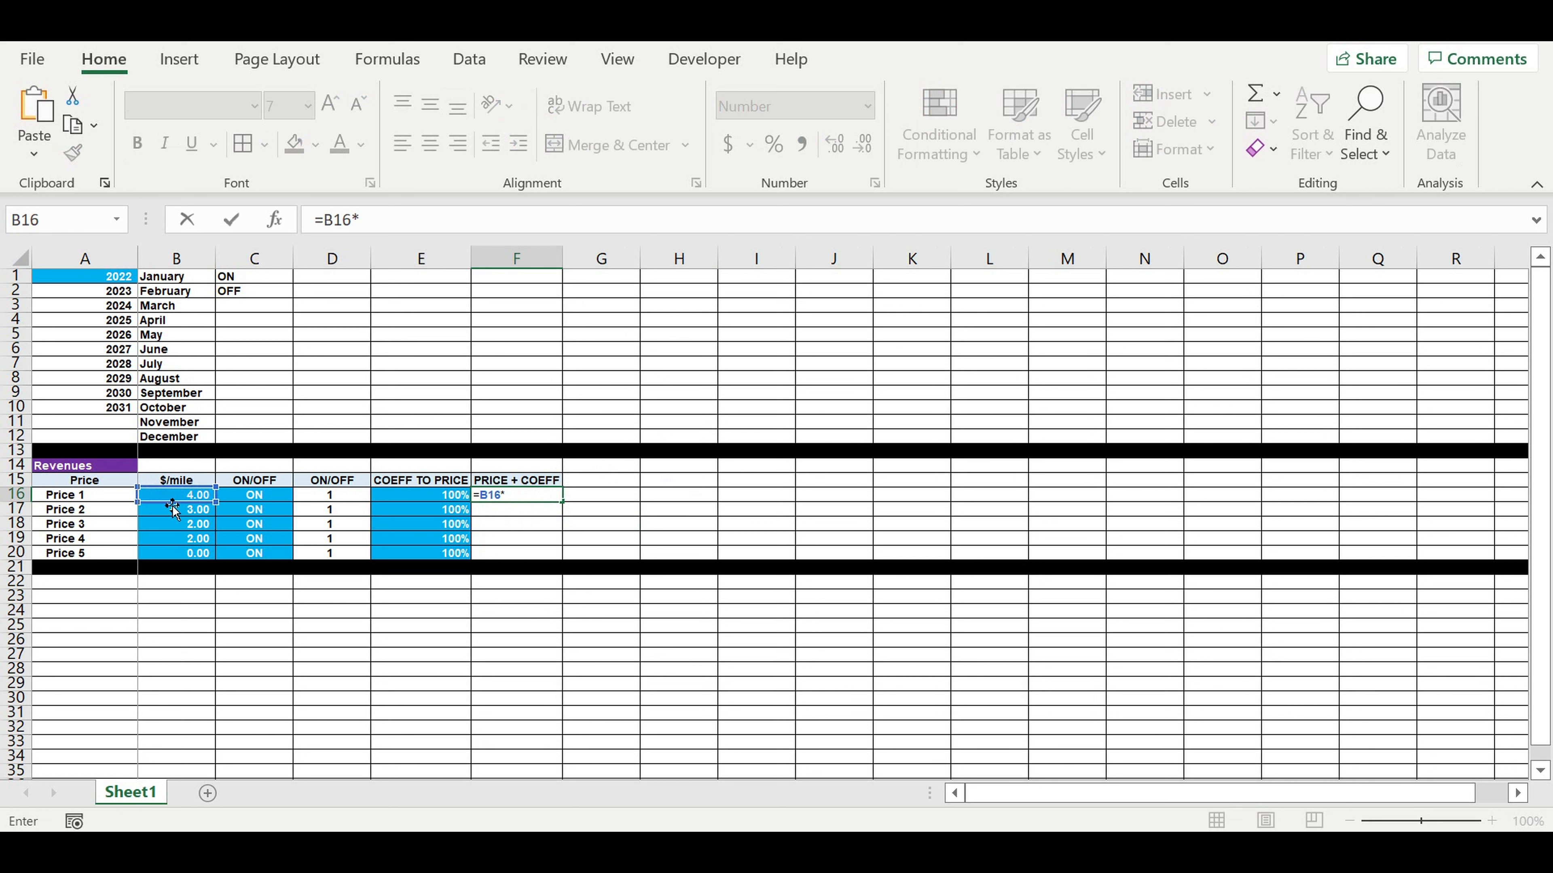
pyautogui.click(332, 502)
pyautogui.write('*')
pyautogui.click(429, 502)
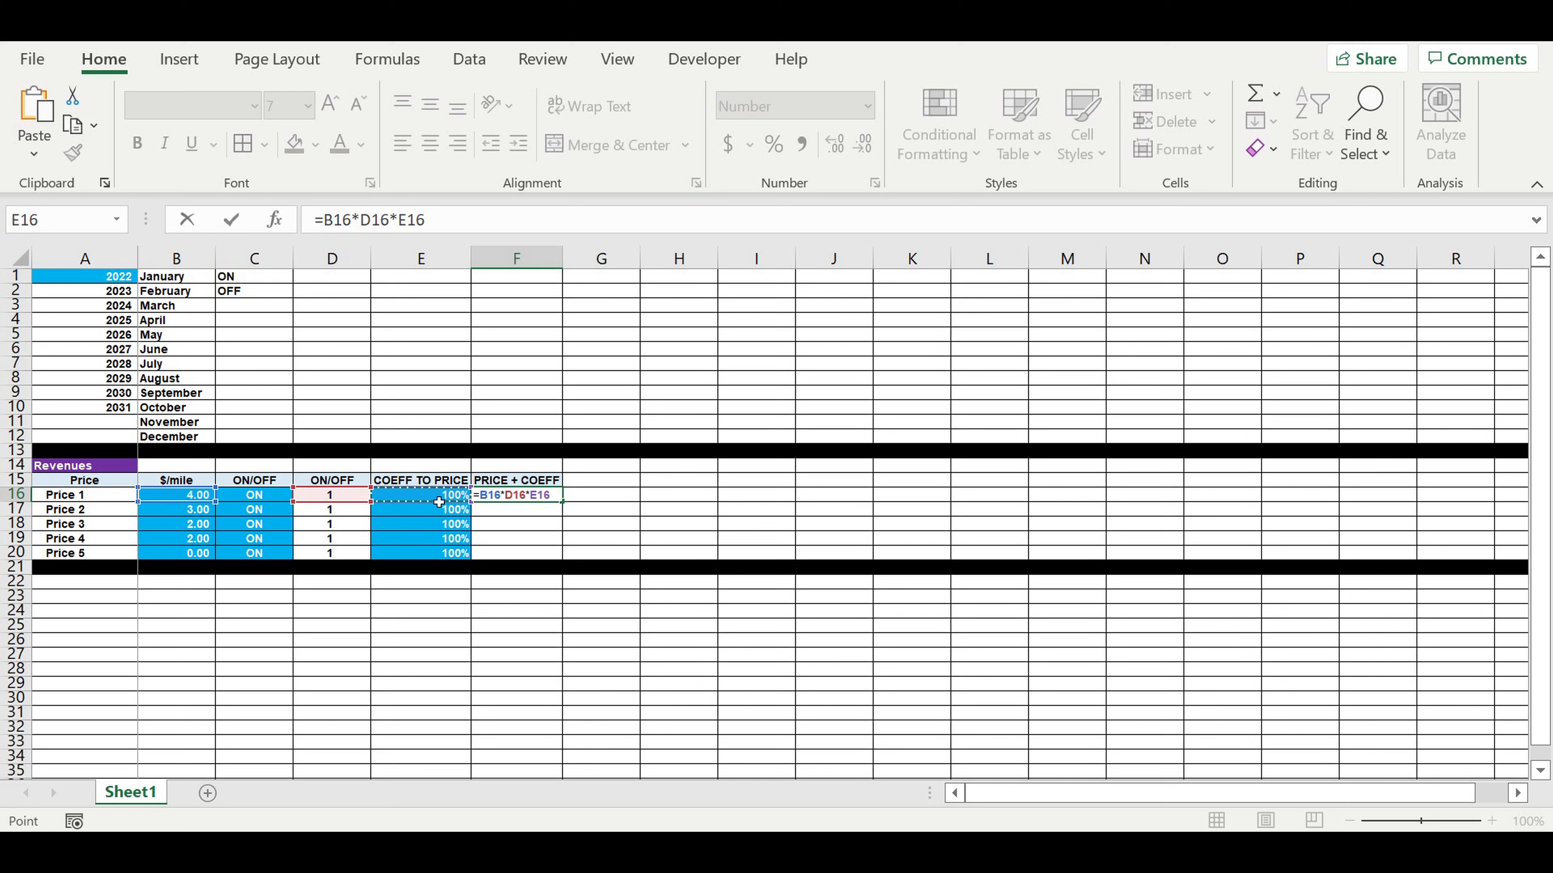
pyautogui.press('Return')
# Show F16 with two decimal places and fill its formula down to F20.
pyautogui.click(519, 498)
pyautogui.click(834, 144)
pyautogui.click(834, 144)
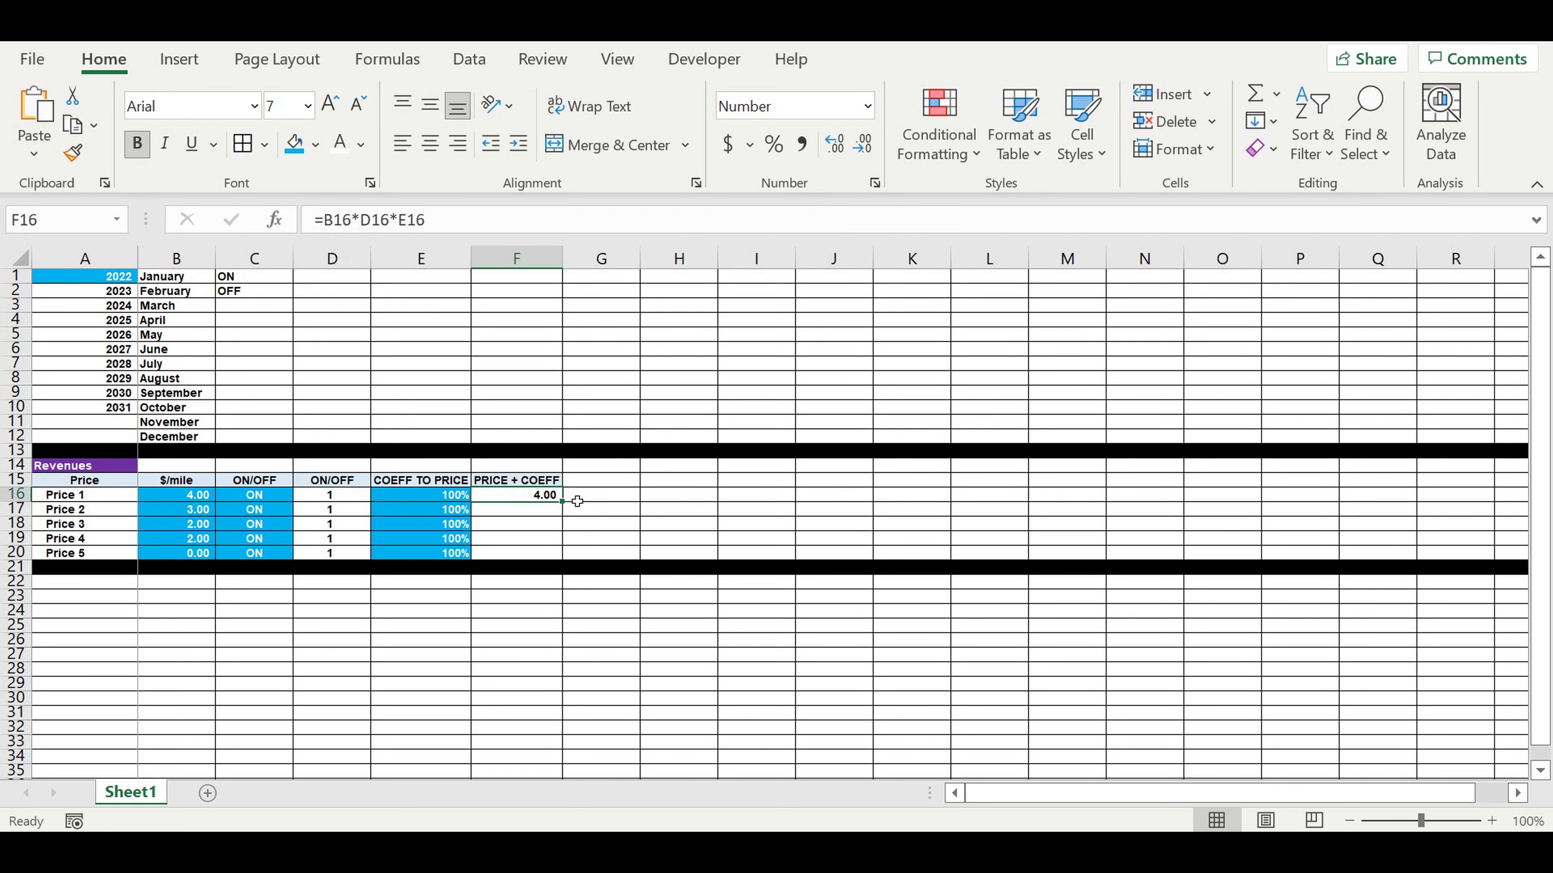
pyautogui.moveTo(569, 510); pyautogui.dragTo(568, 556)
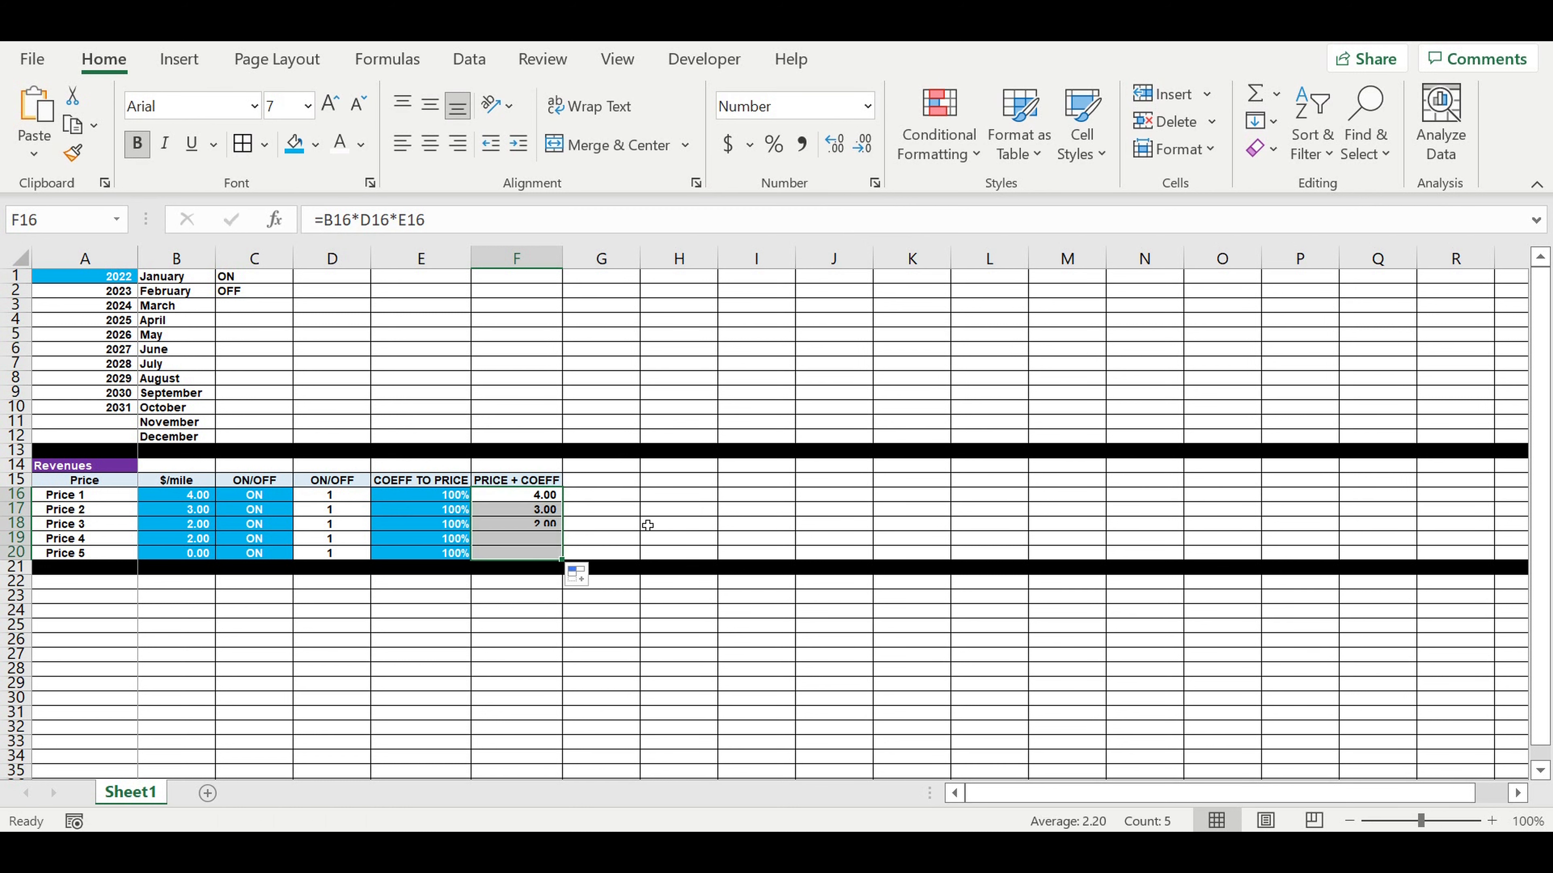
pyautogui.click(655, 510)
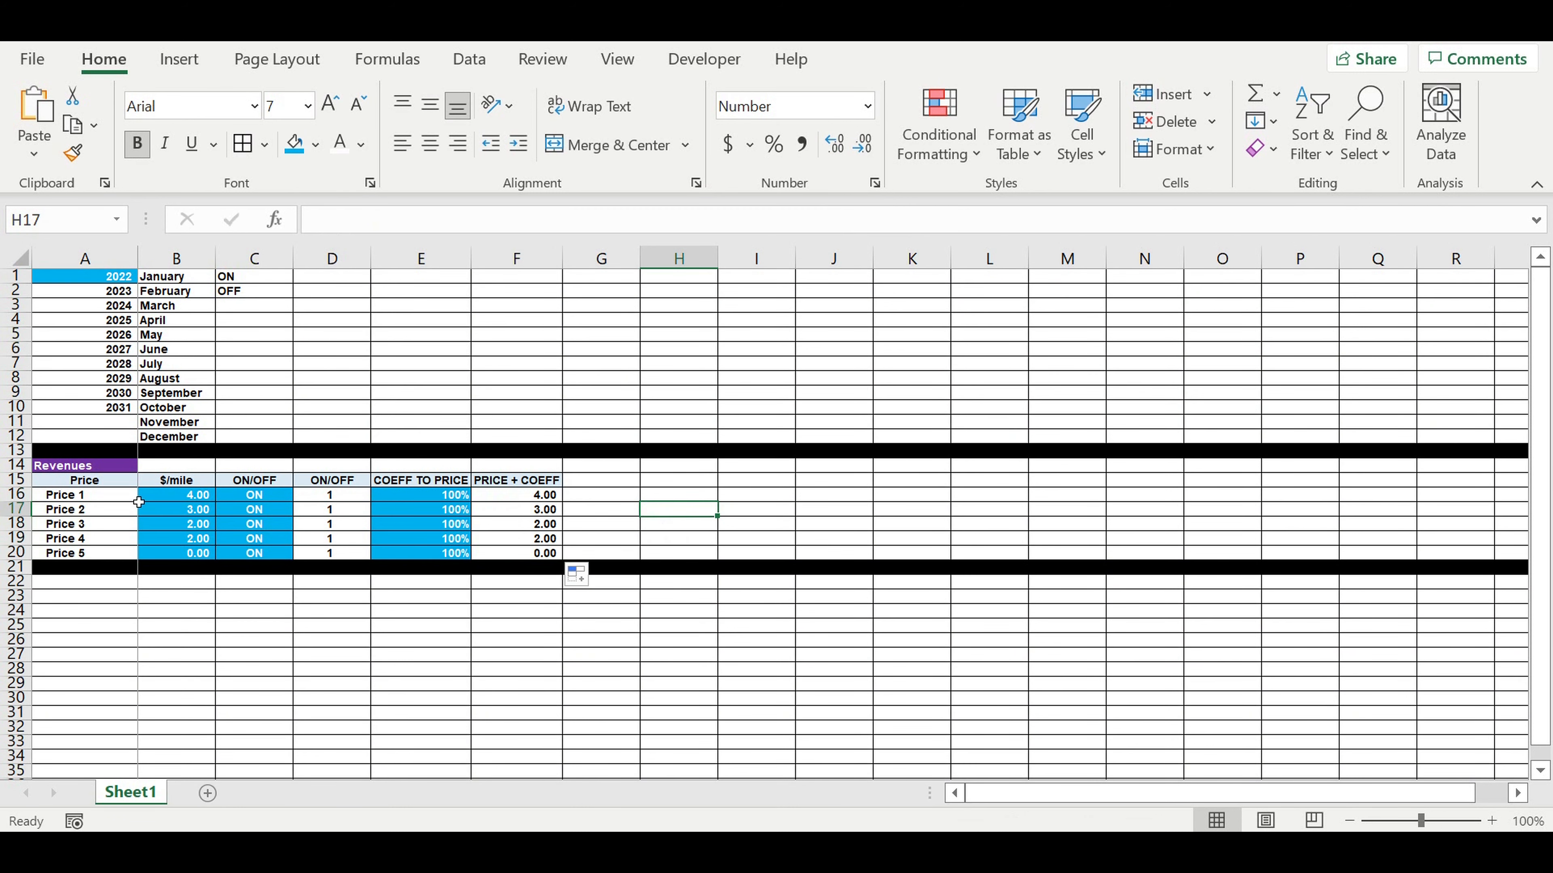
# Test the Price 1 switch by setting C16 to OFF and returning it to ON.
pyautogui.click(235, 498)
pyautogui.click(300, 495)
pyautogui.click(269, 526)
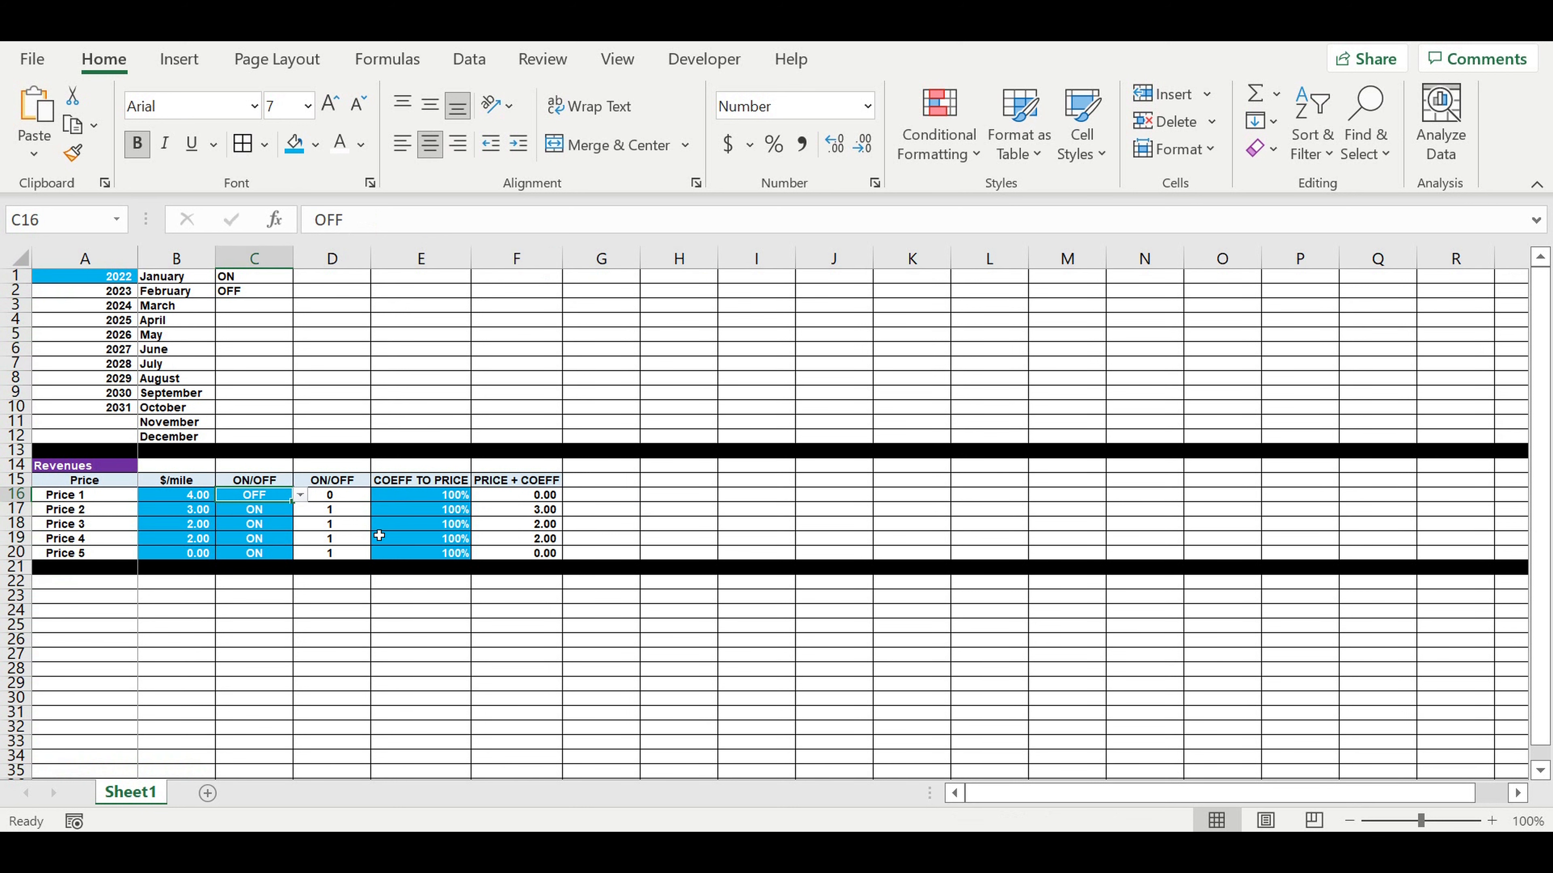
pyautogui.click(300, 495)
pyautogui.click(281, 513)
# Test the Price 1 coefficient by setting E16 to 50% and returning it to 100%.
pyautogui.click(437, 496)
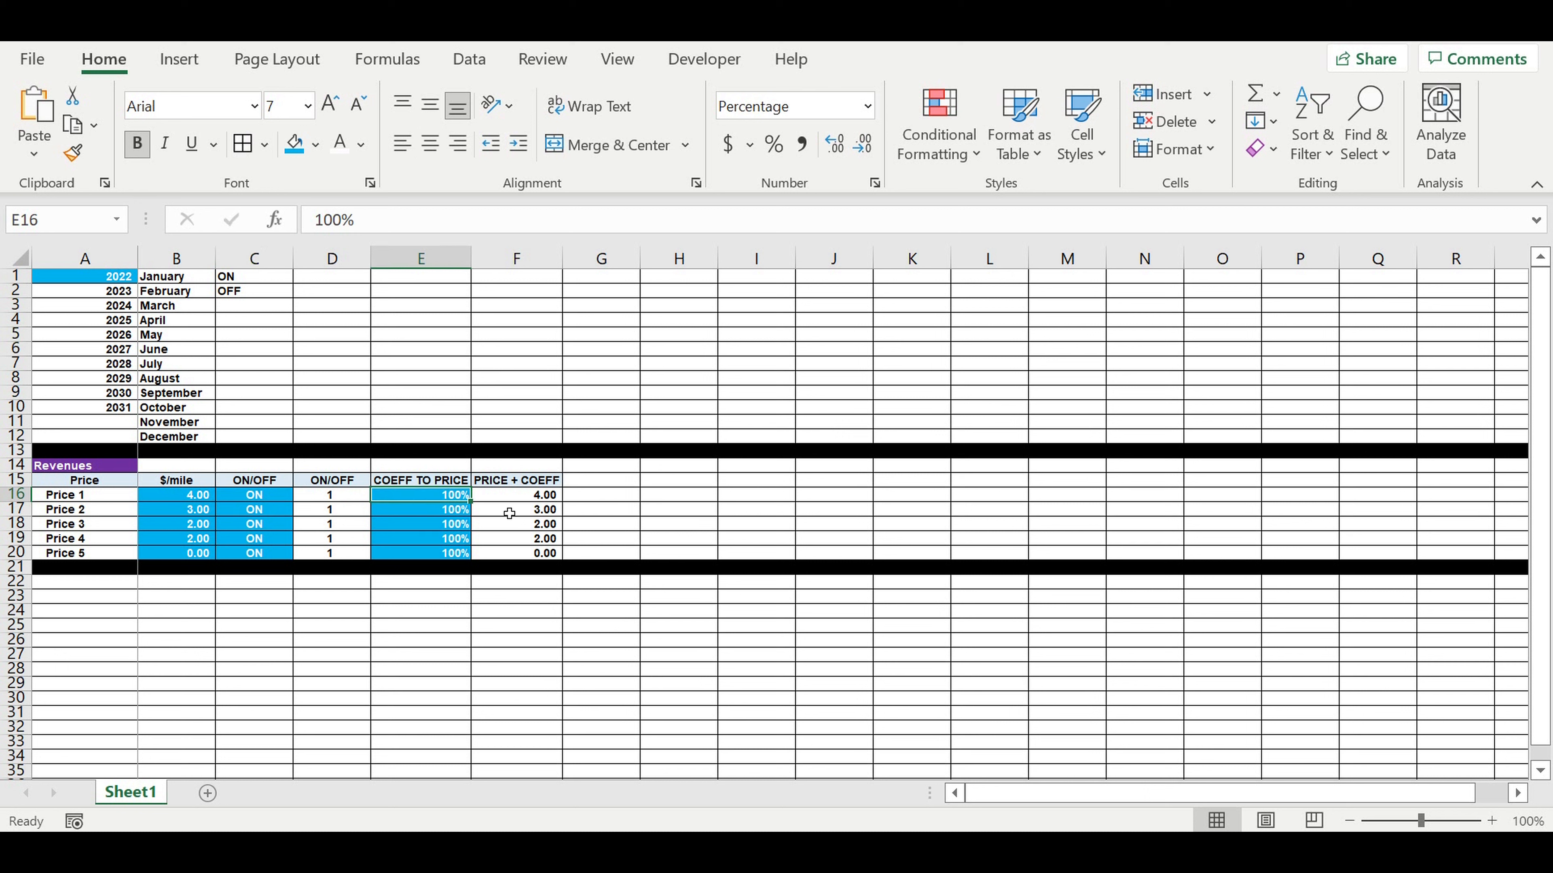
pyautogui.write('50%')
pyautogui.hotkey('ctrl', 'Return')
pyautogui.write('100%')
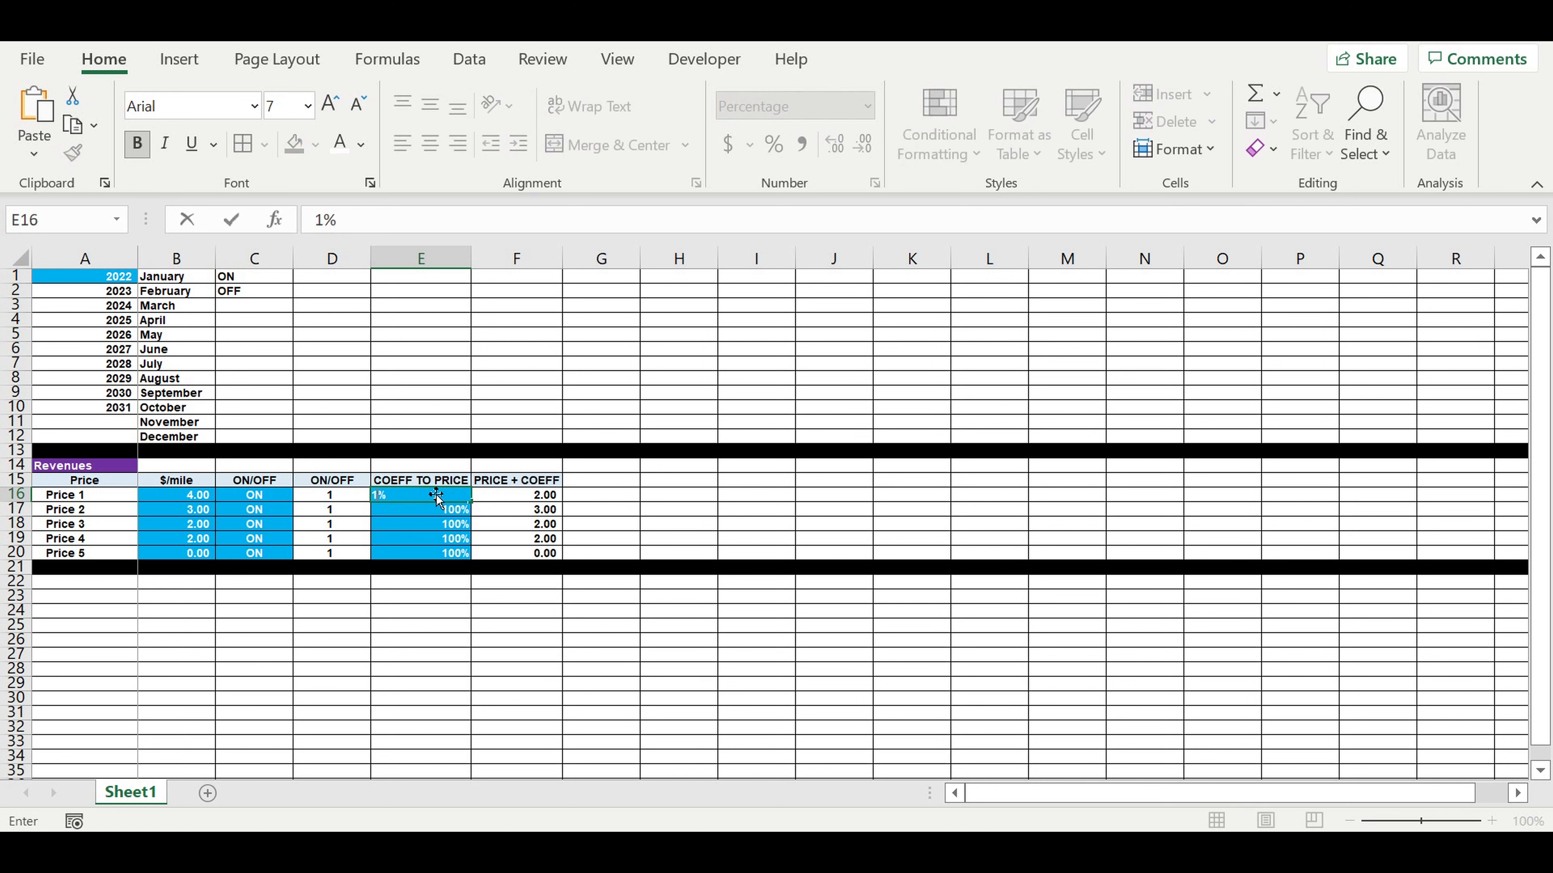
pyautogui.press('Return')
pyautogui.click(633, 513)
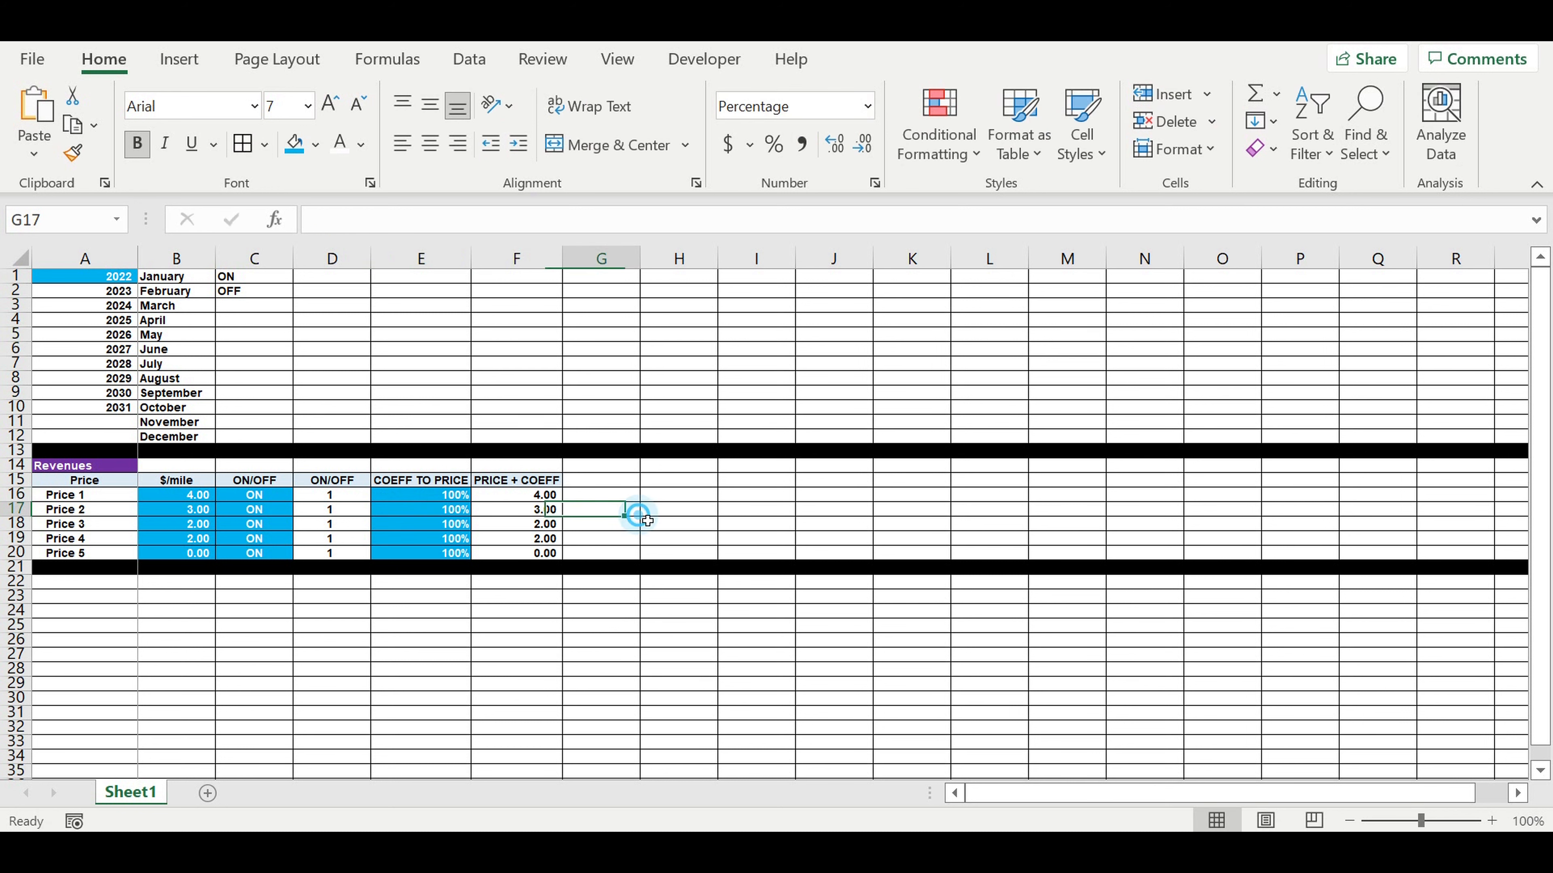
pyautogui.click(547, 501)
pyautogui.click(625, 513)
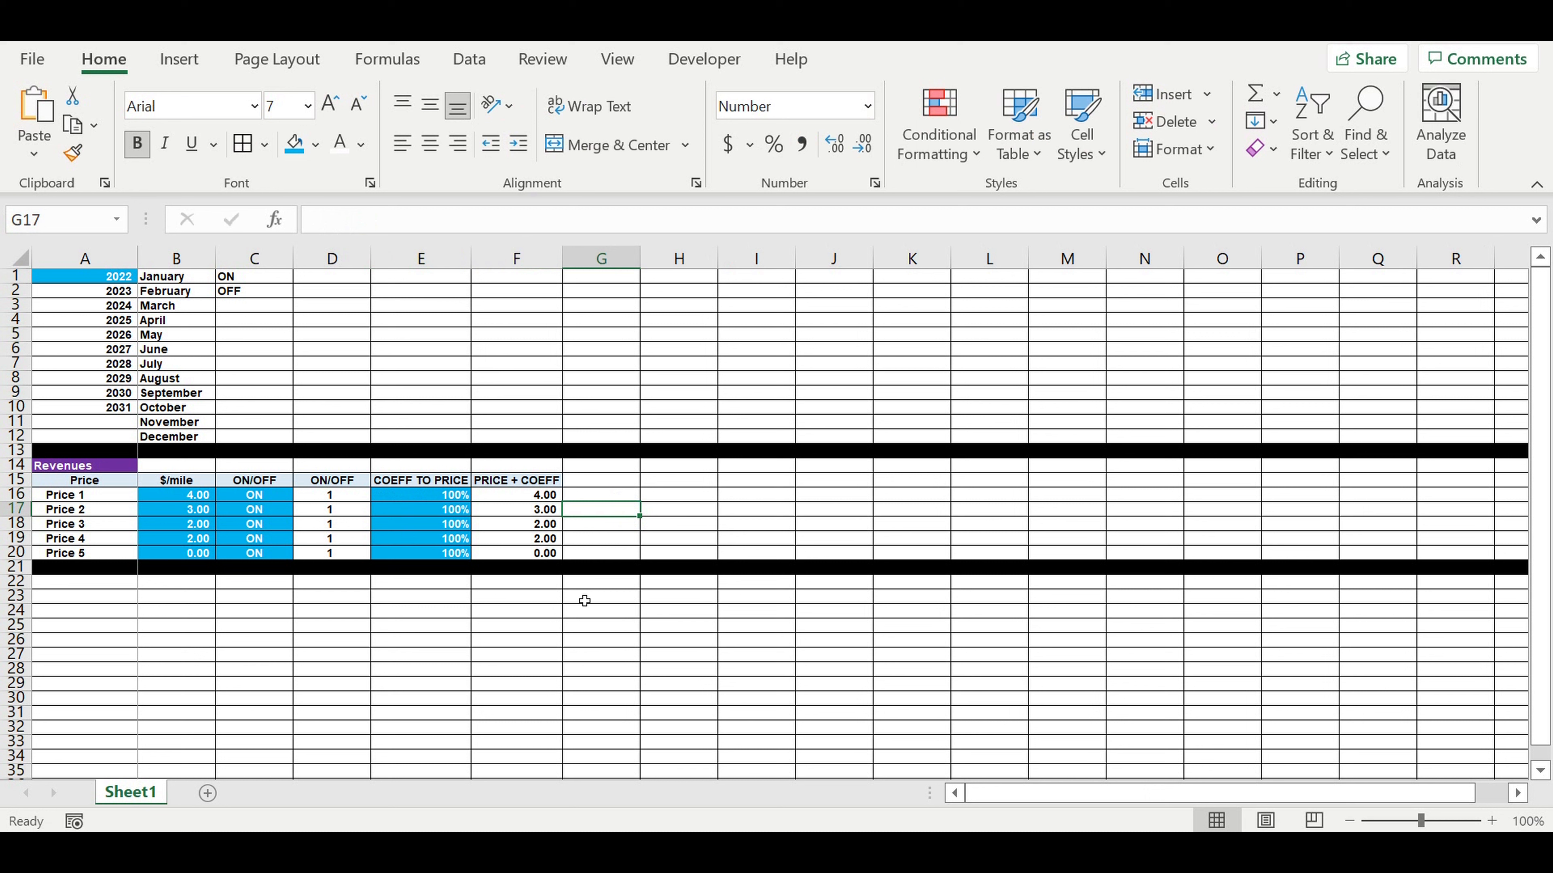
pyautogui.click(535, 612)
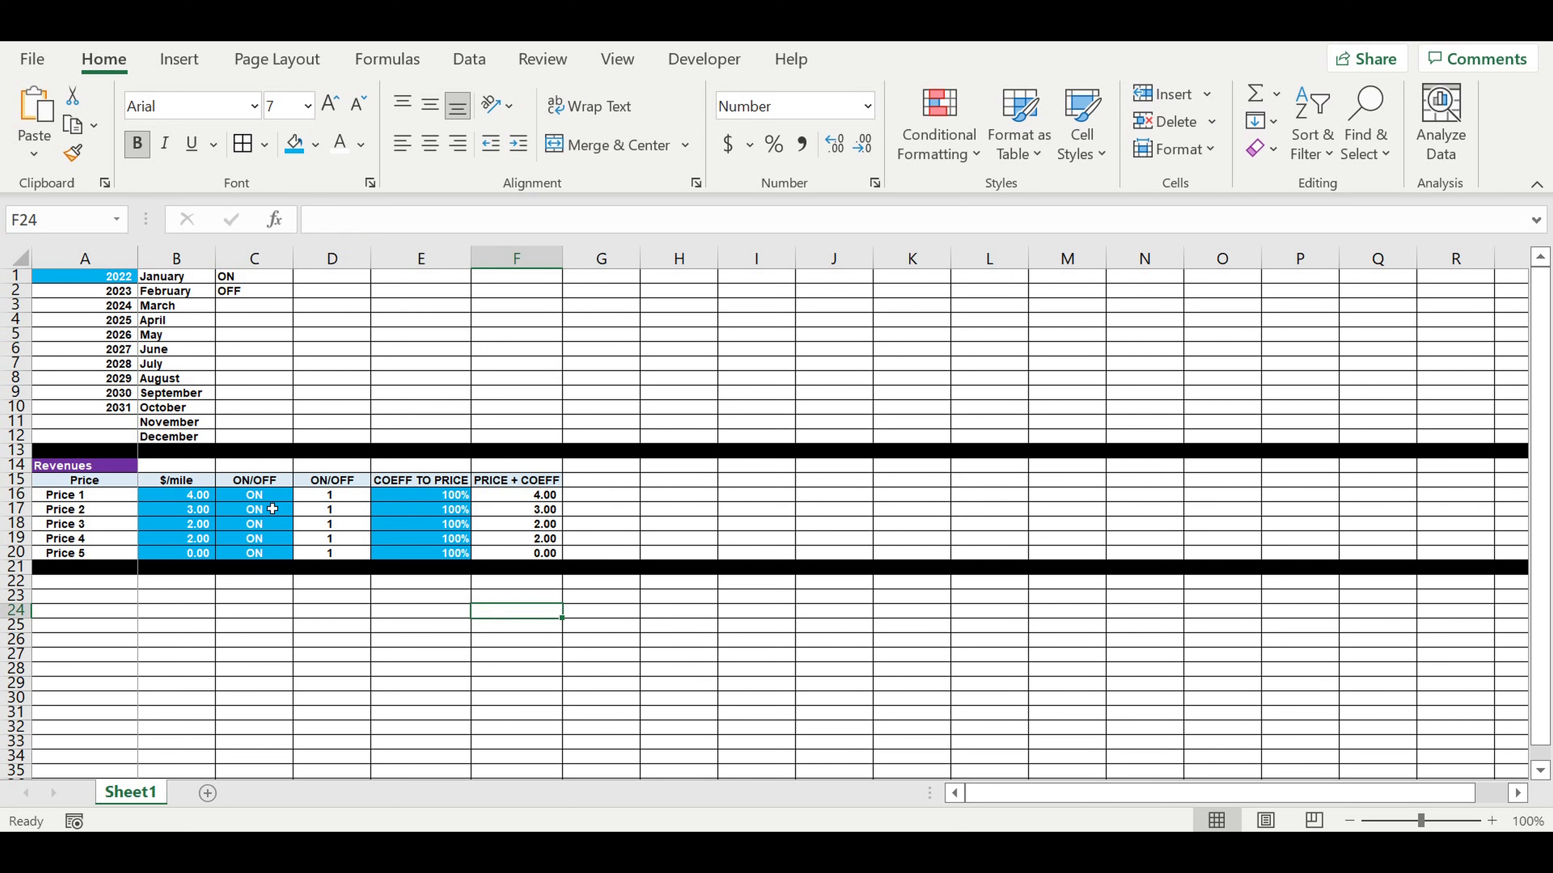
pyautogui.moveTo(172, 499); pyautogui.dragTo(177, 553)
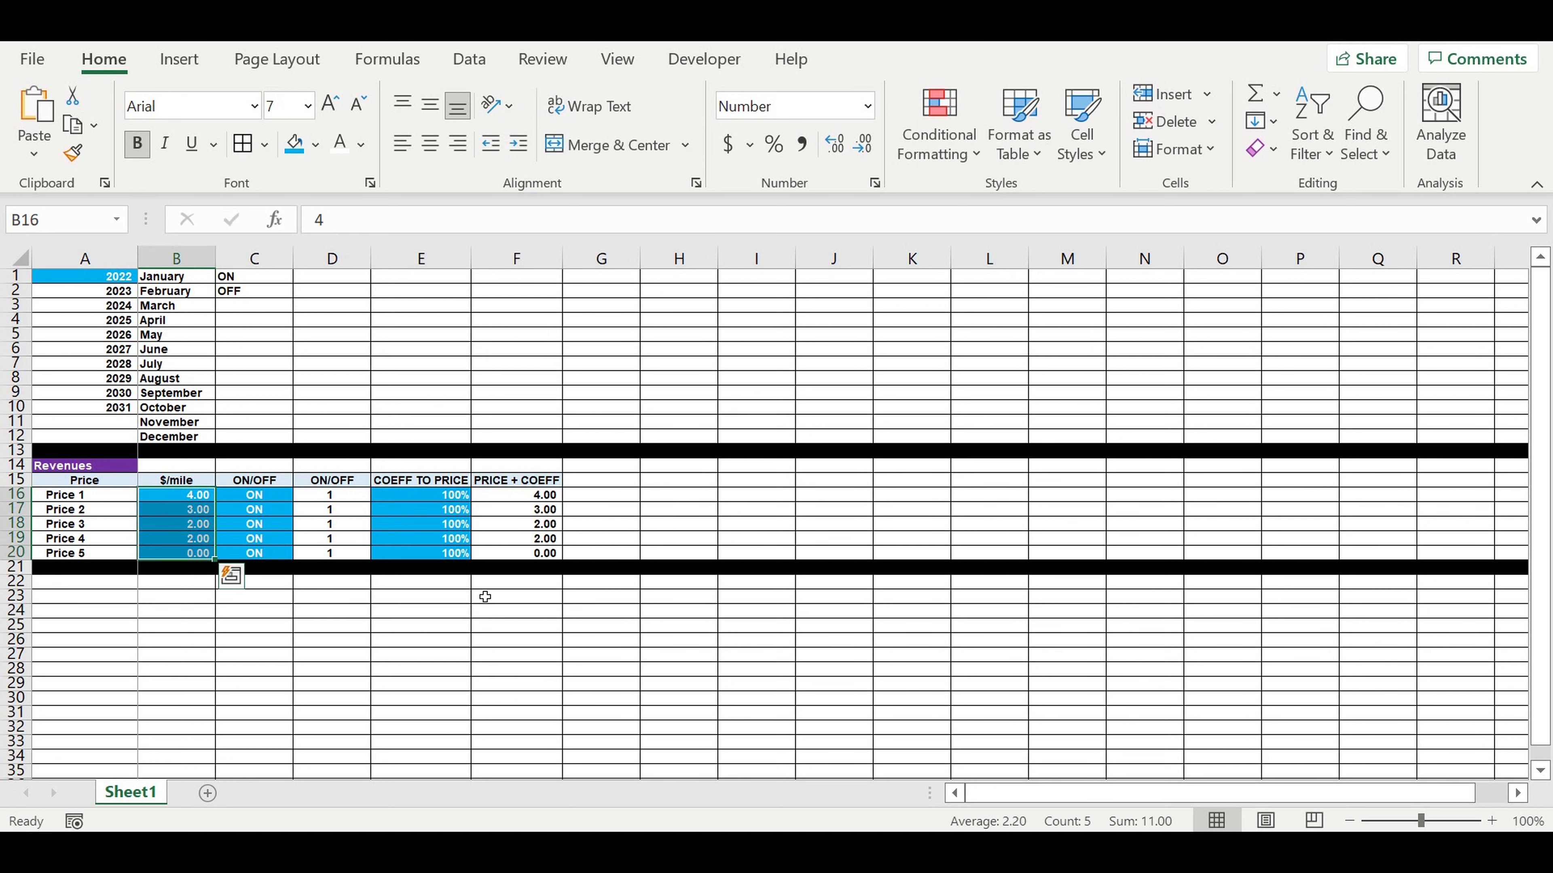
pyautogui.click(498, 591)
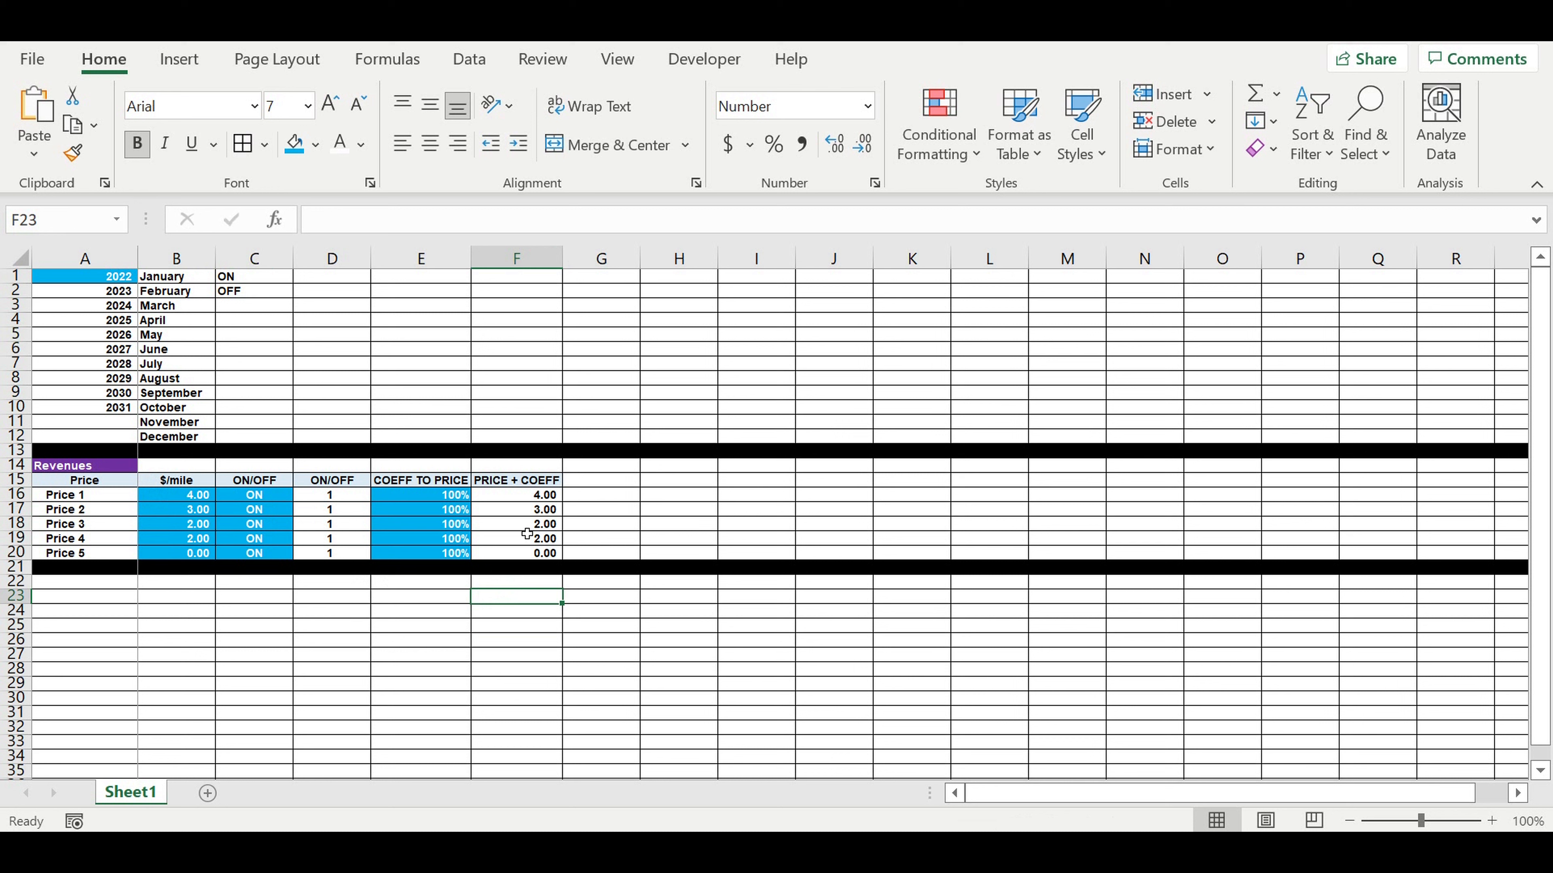
# Enter the section title Mileage in A22 below the black divider row.
pyautogui.click(105, 585)
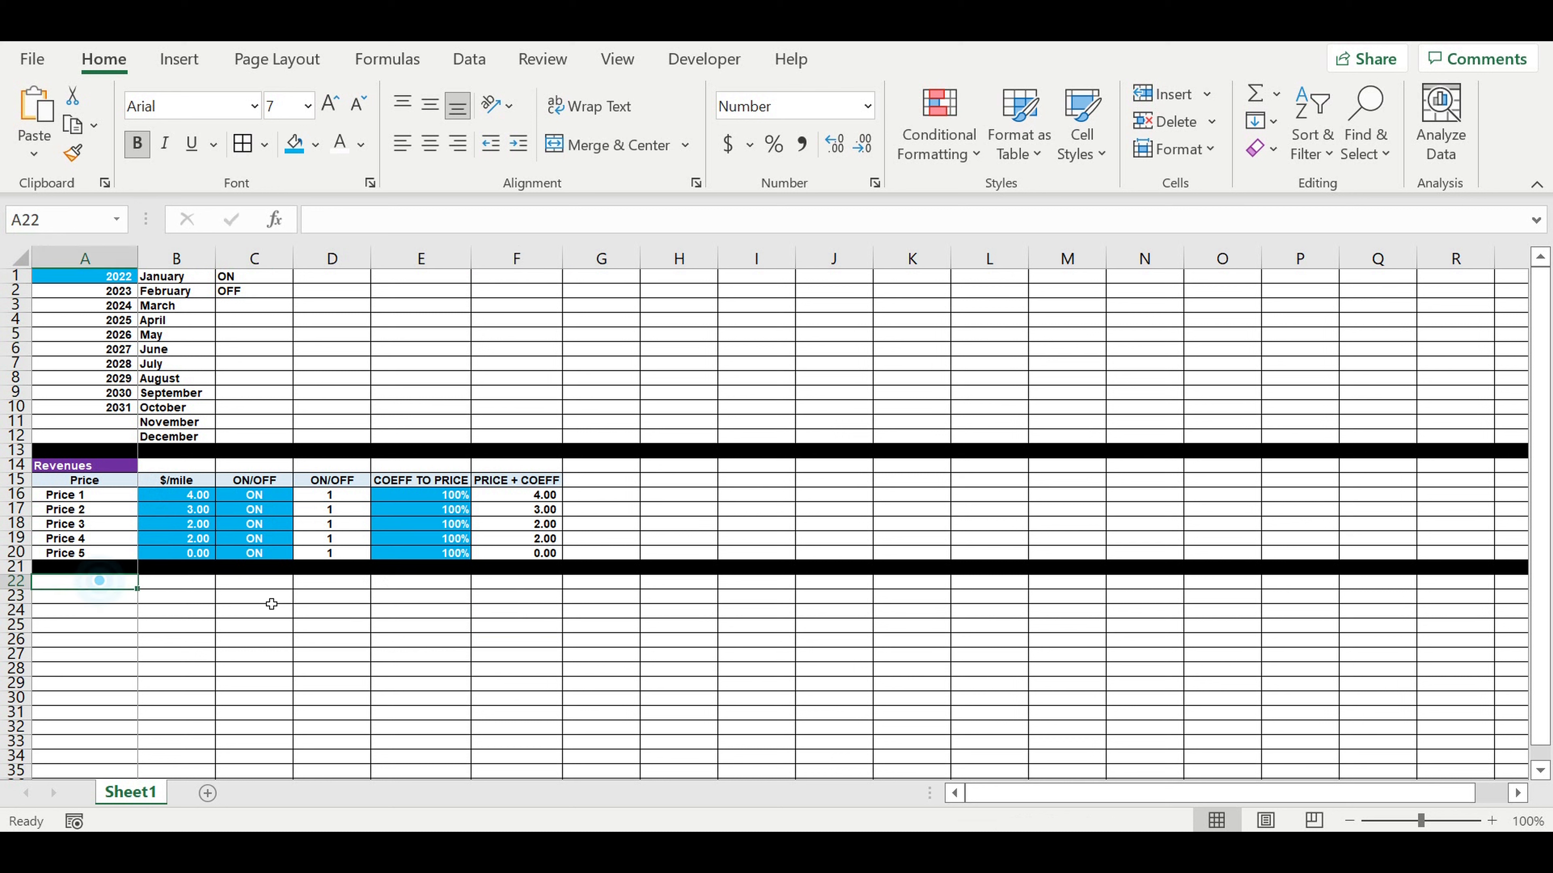
pyautogui.write('Mi')
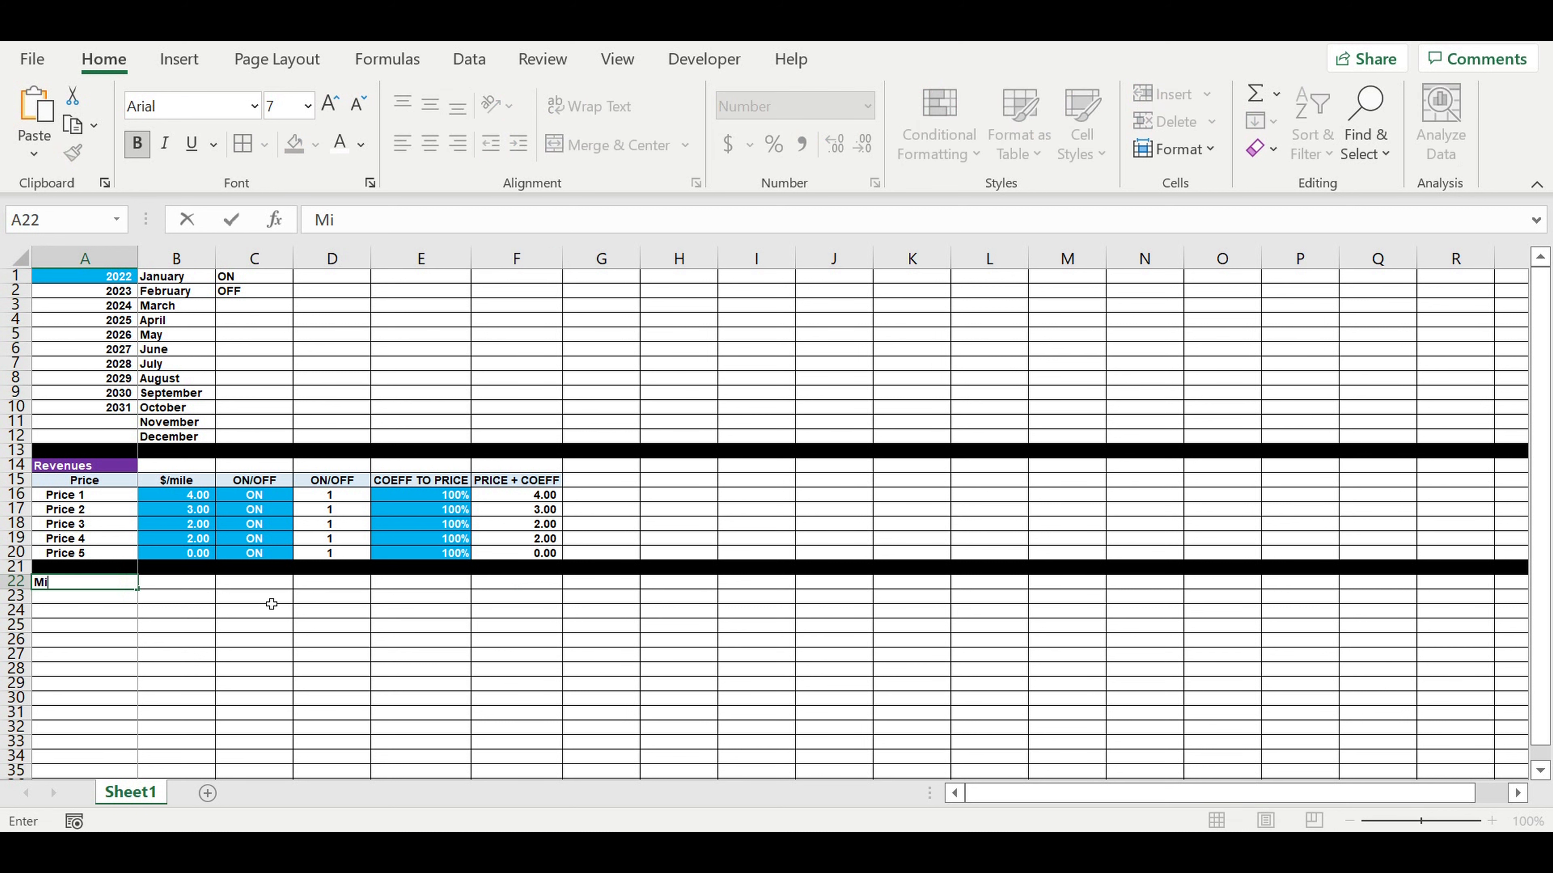
pyautogui.write('leage')
pyautogui.press('Return')
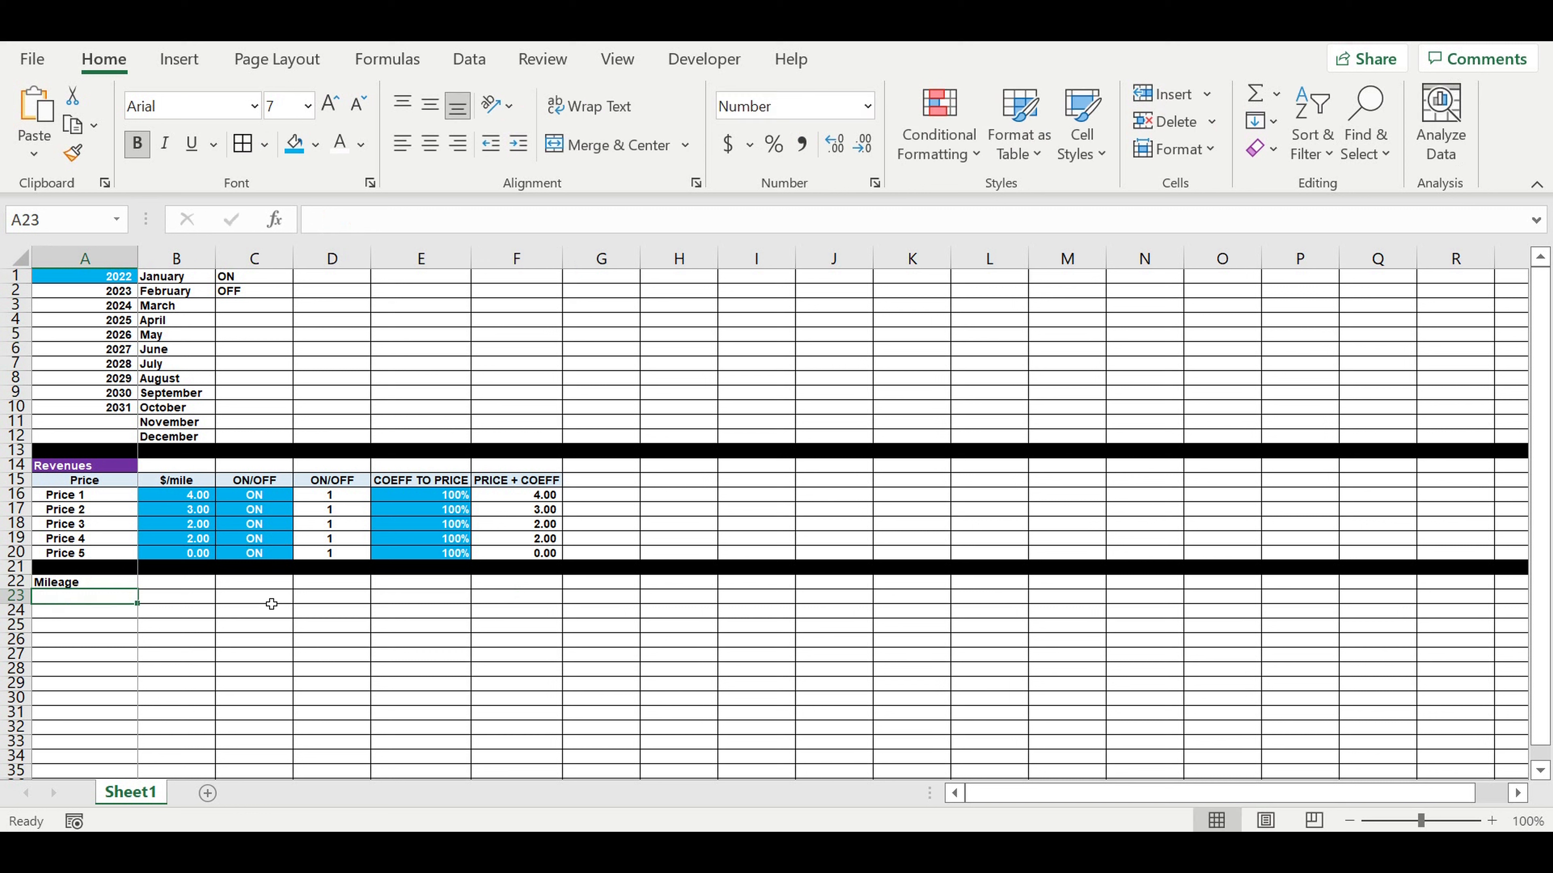
pyautogui.click(166, 667)
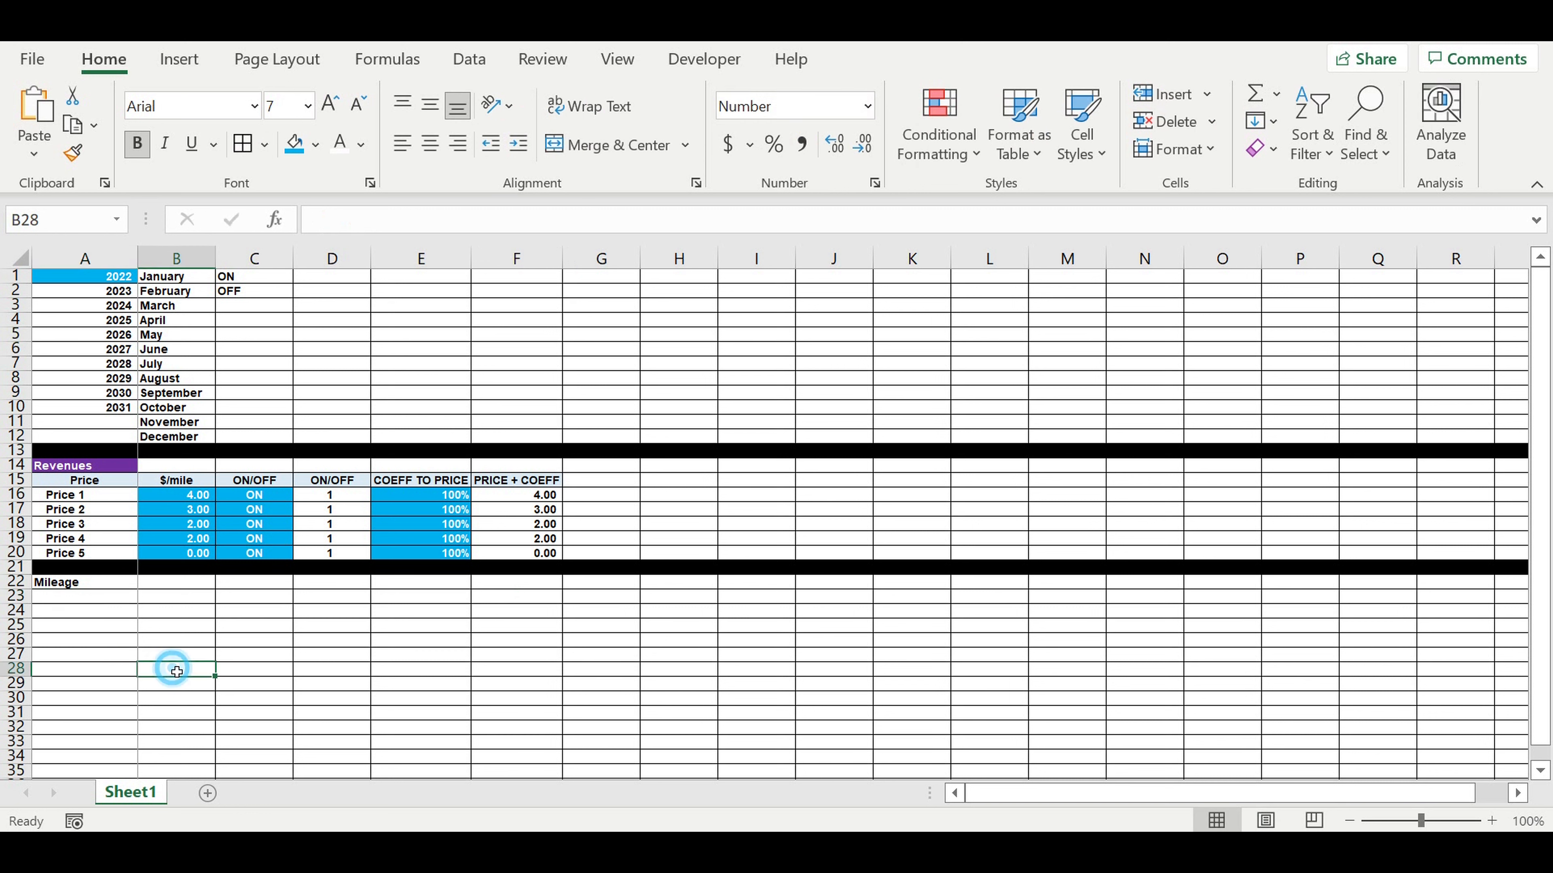
# Enter January in B23 as the first month heading of the Mileage section.
pyautogui.click(191, 586)
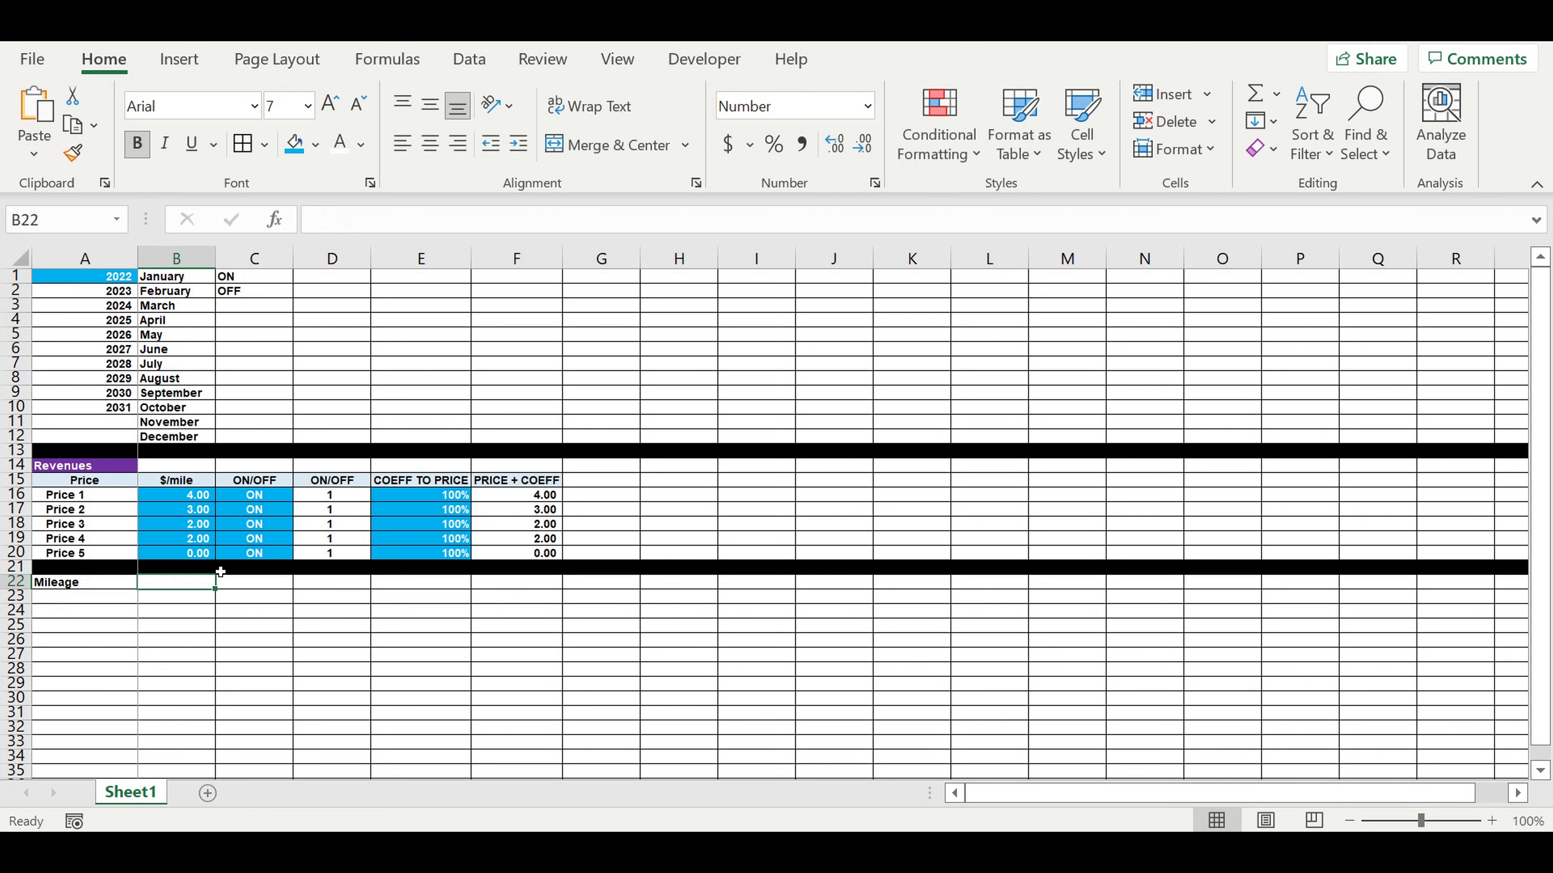
pyautogui.press('Down')
pyautogui.press('Left')
pyautogui.press('Right')
pyautogui.write('Ja')
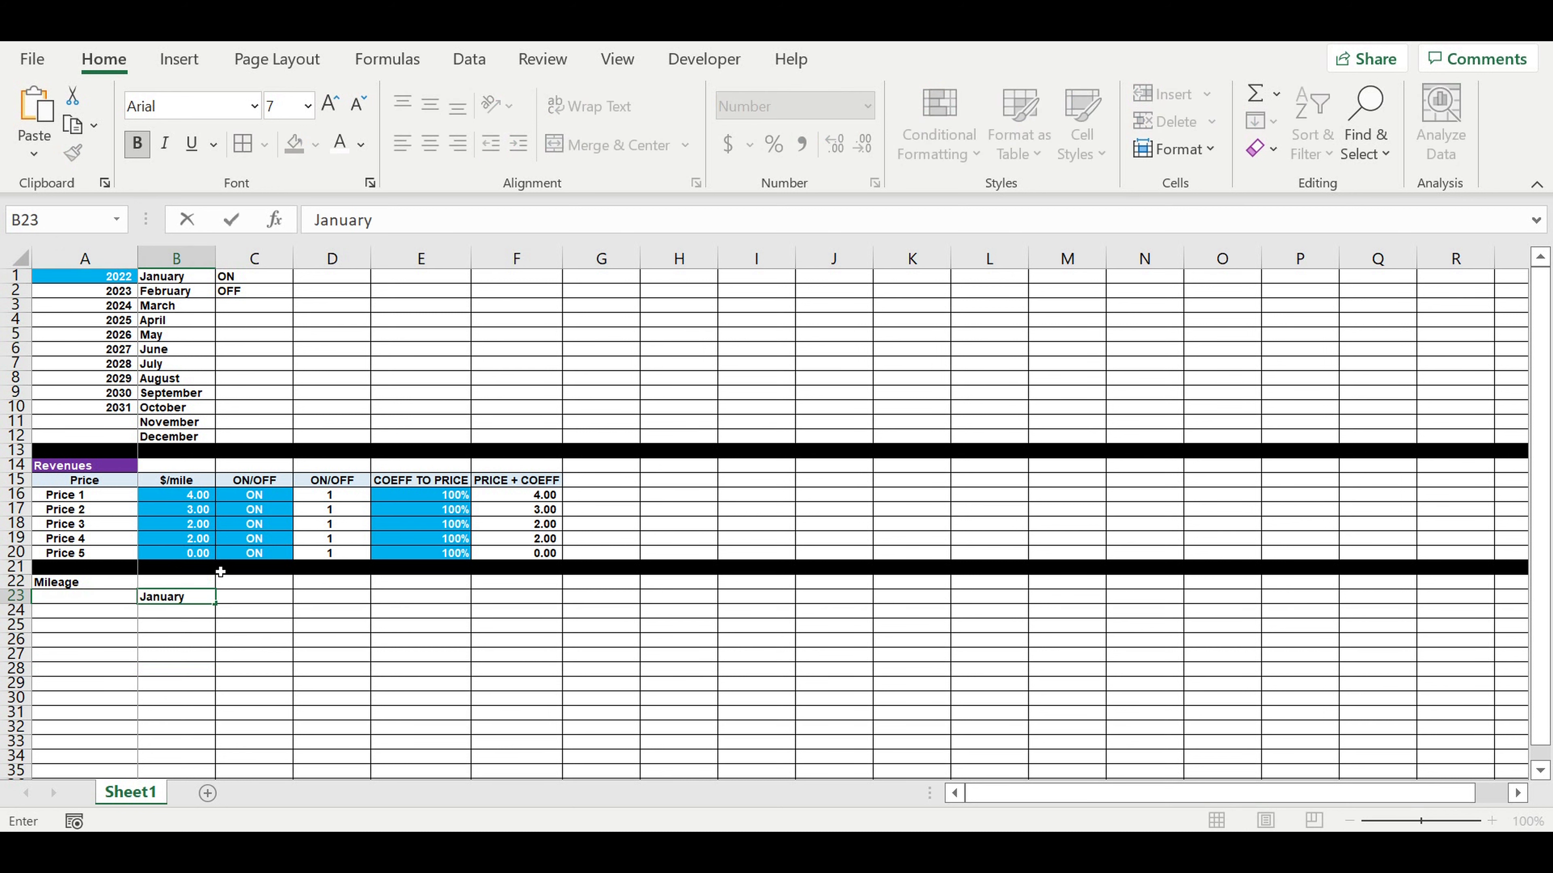
pyautogui.press('Return')
# Center January in B23 and fill the month series across to December in M23.
pyautogui.click(180, 597)
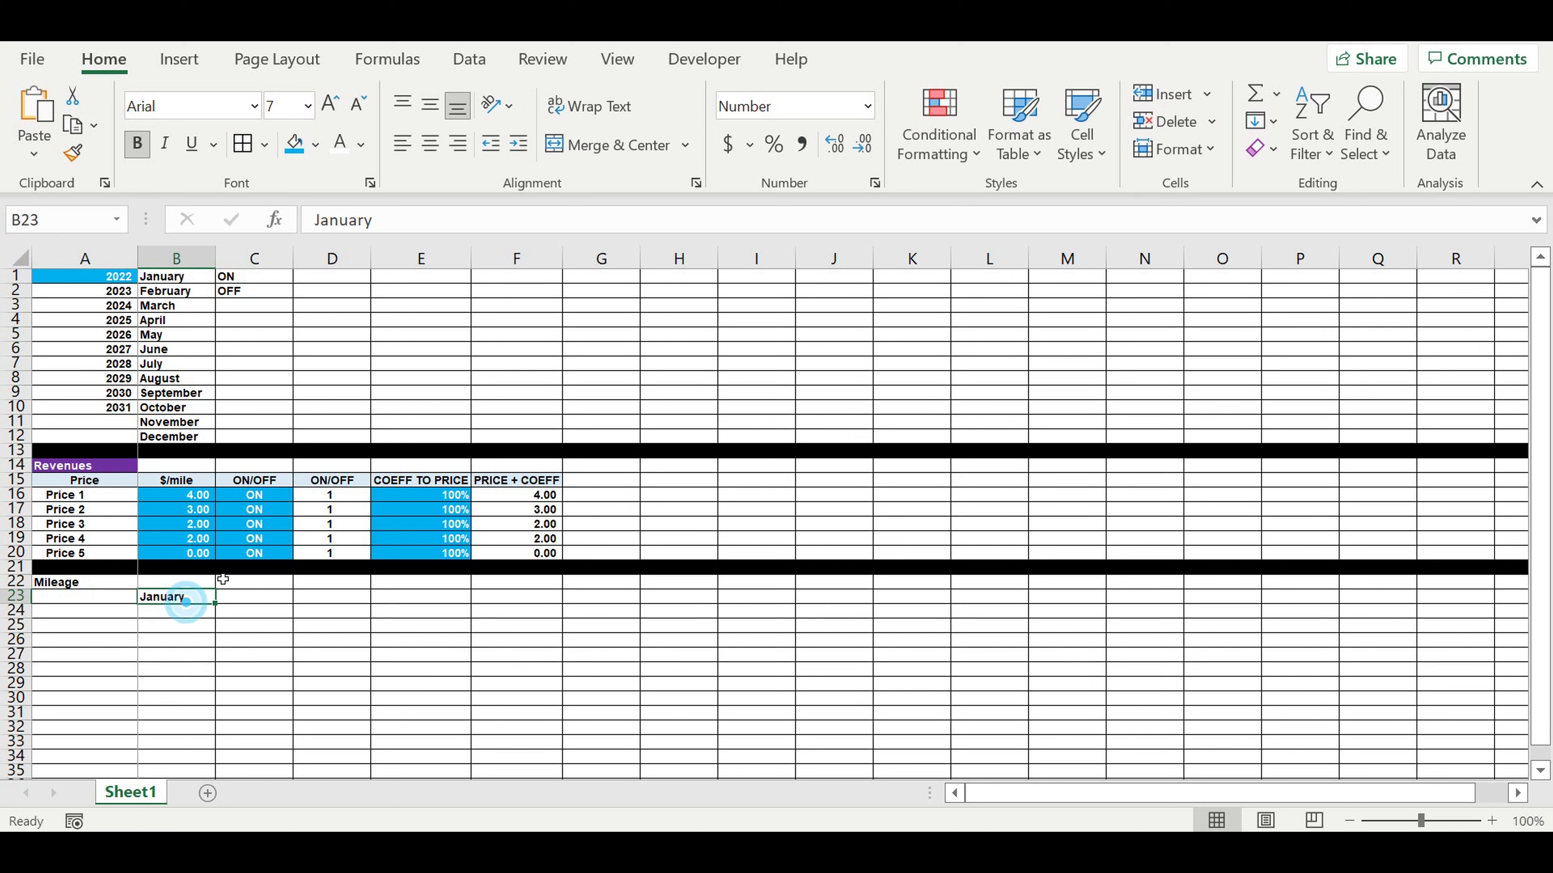
pyautogui.click(431, 145)
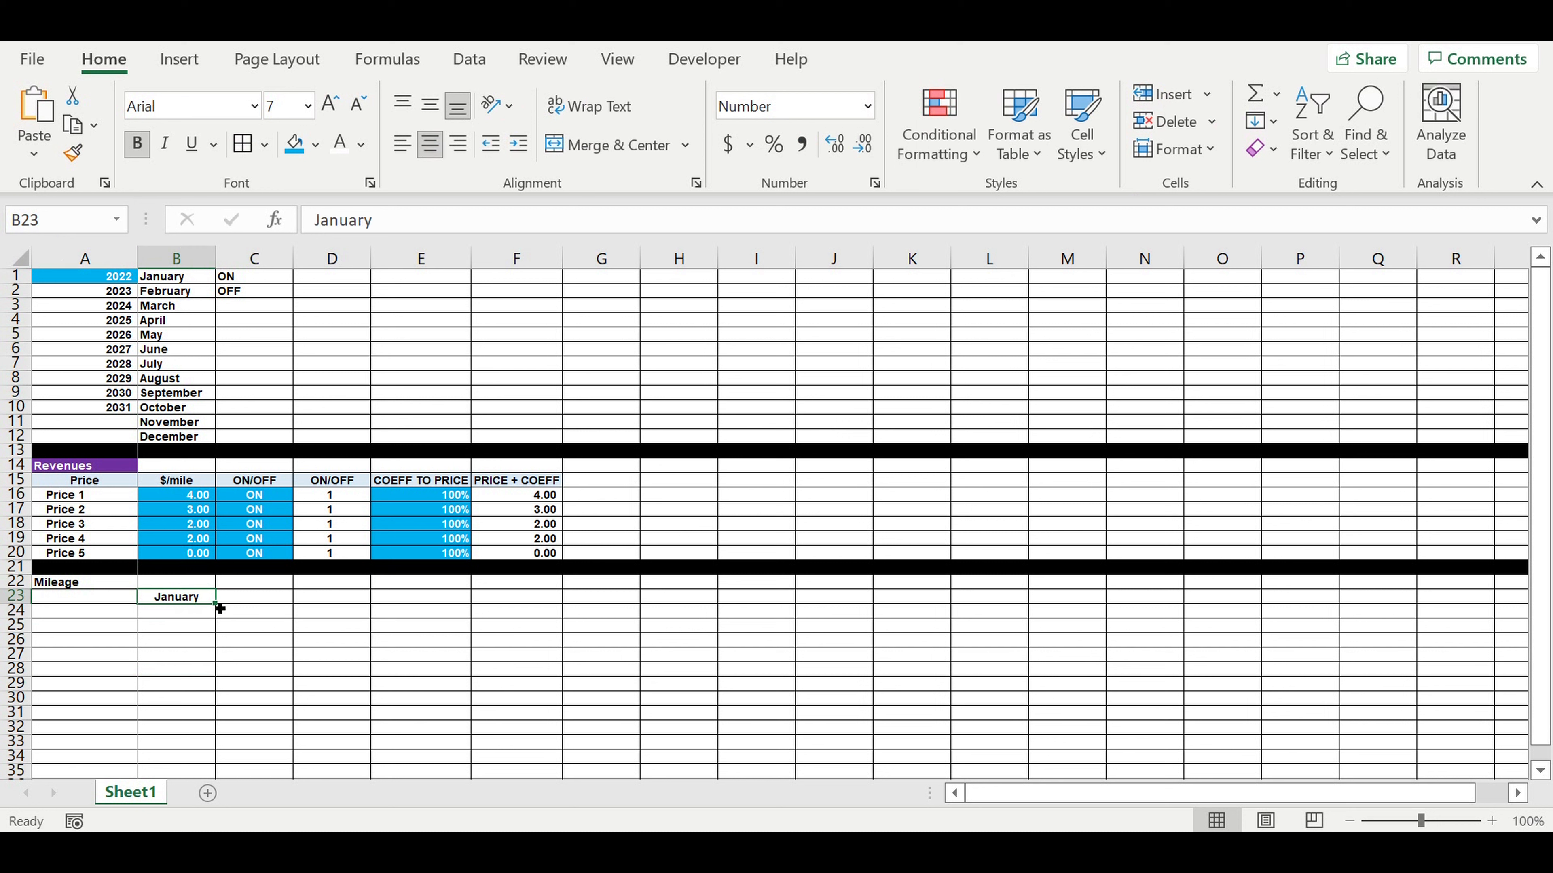
pyautogui.moveTo(217, 610); pyautogui.dragTo(841, 635)
pyautogui.moveTo(847, 635); pyautogui.dragTo(1103, 619)
pyautogui.click(199, 649)
# Enter the row label Miles / month in A24 of the Mileage section.
pyautogui.click(162, 607)
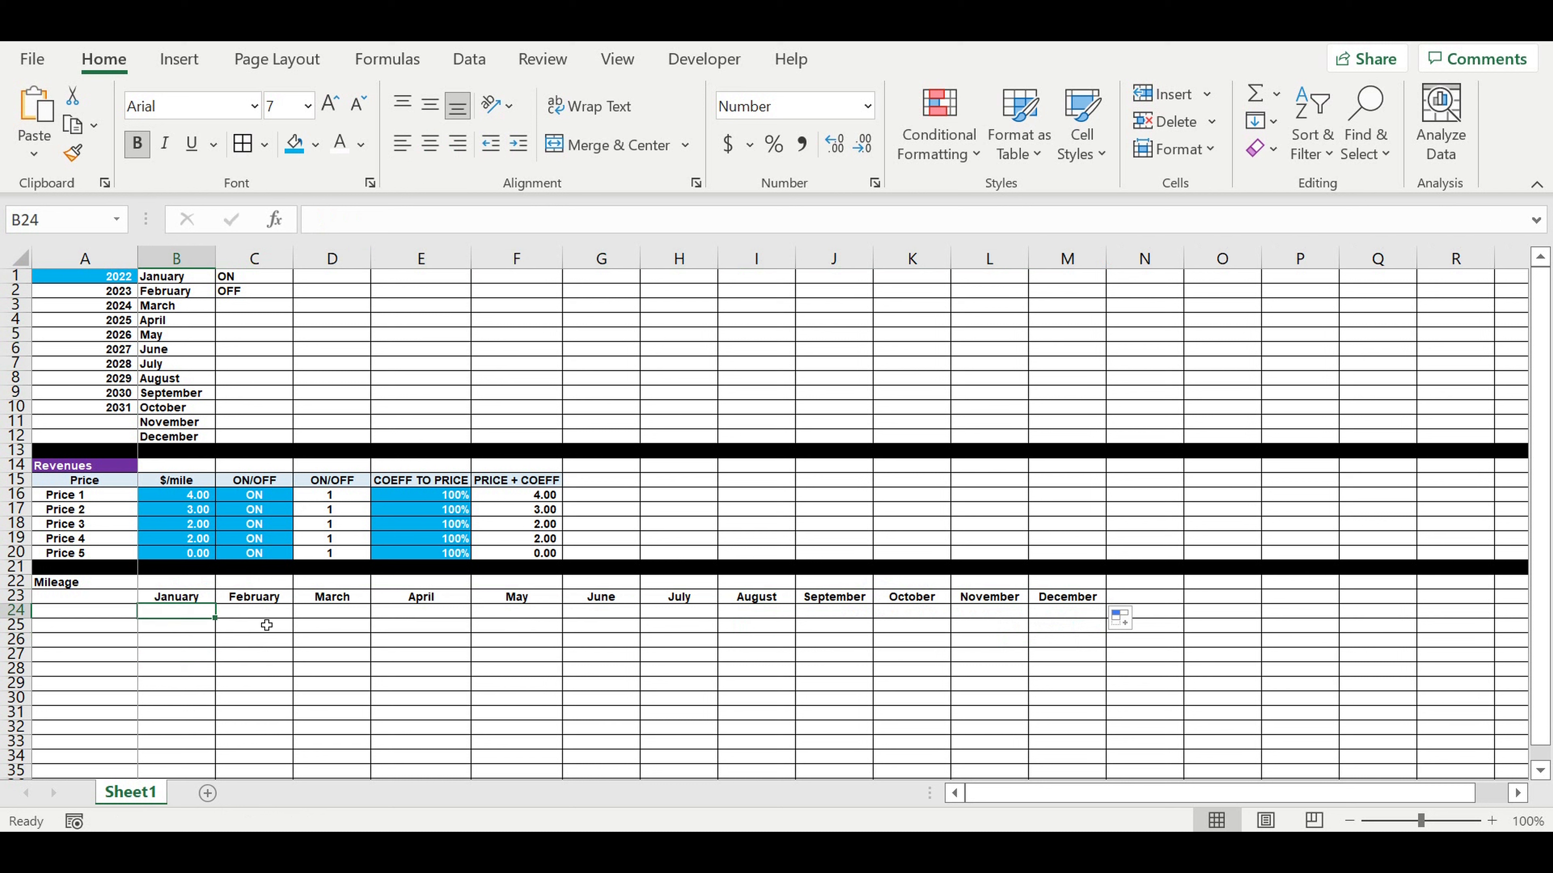
pyautogui.click(91, 617)
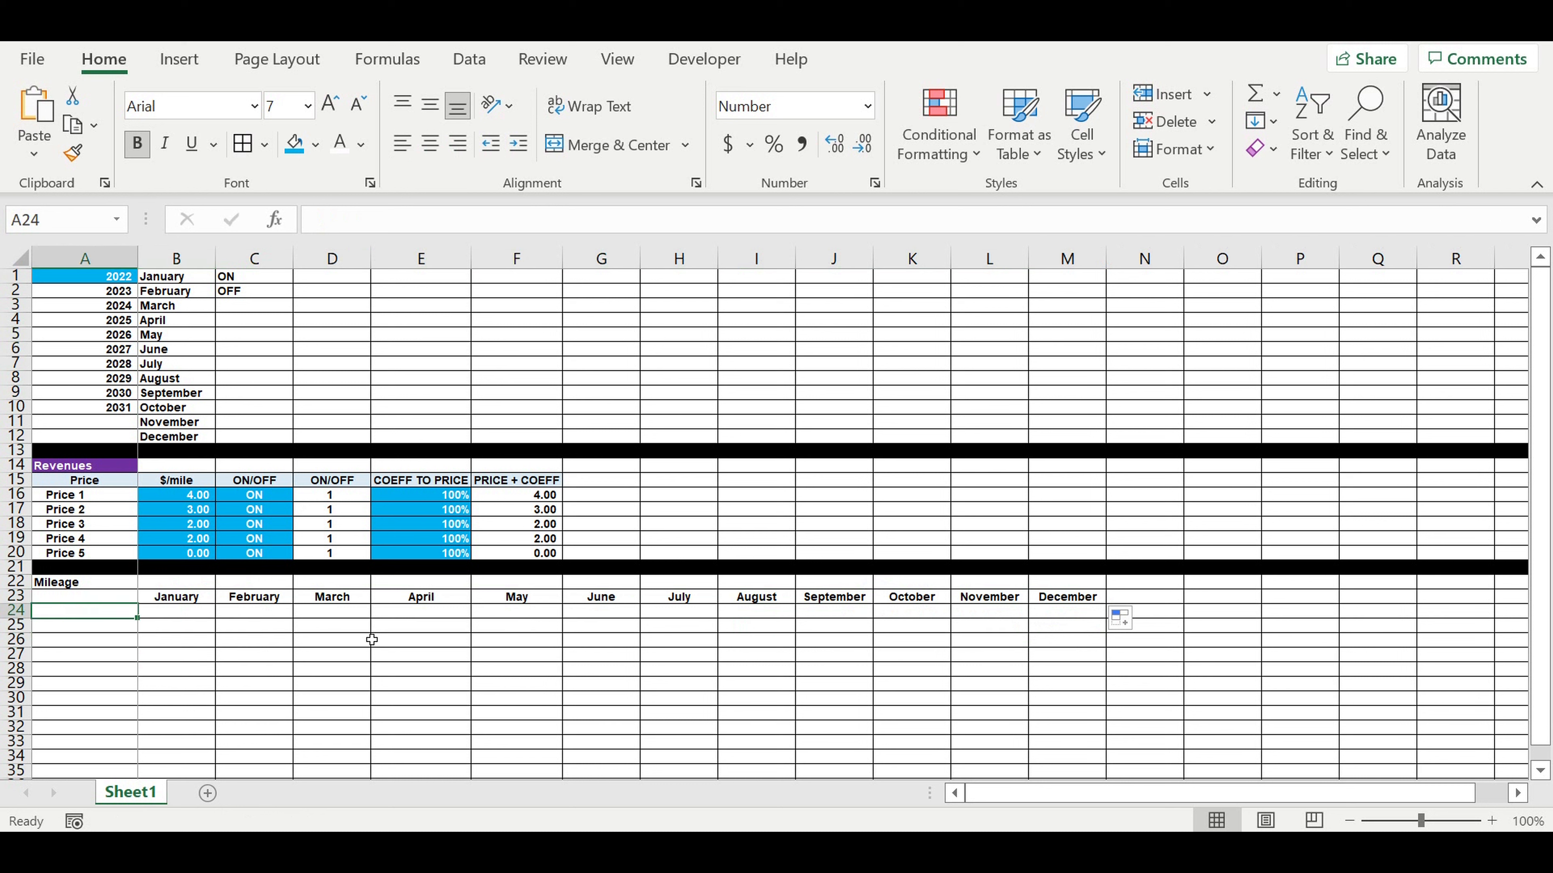
pyautogui.write('Miles')
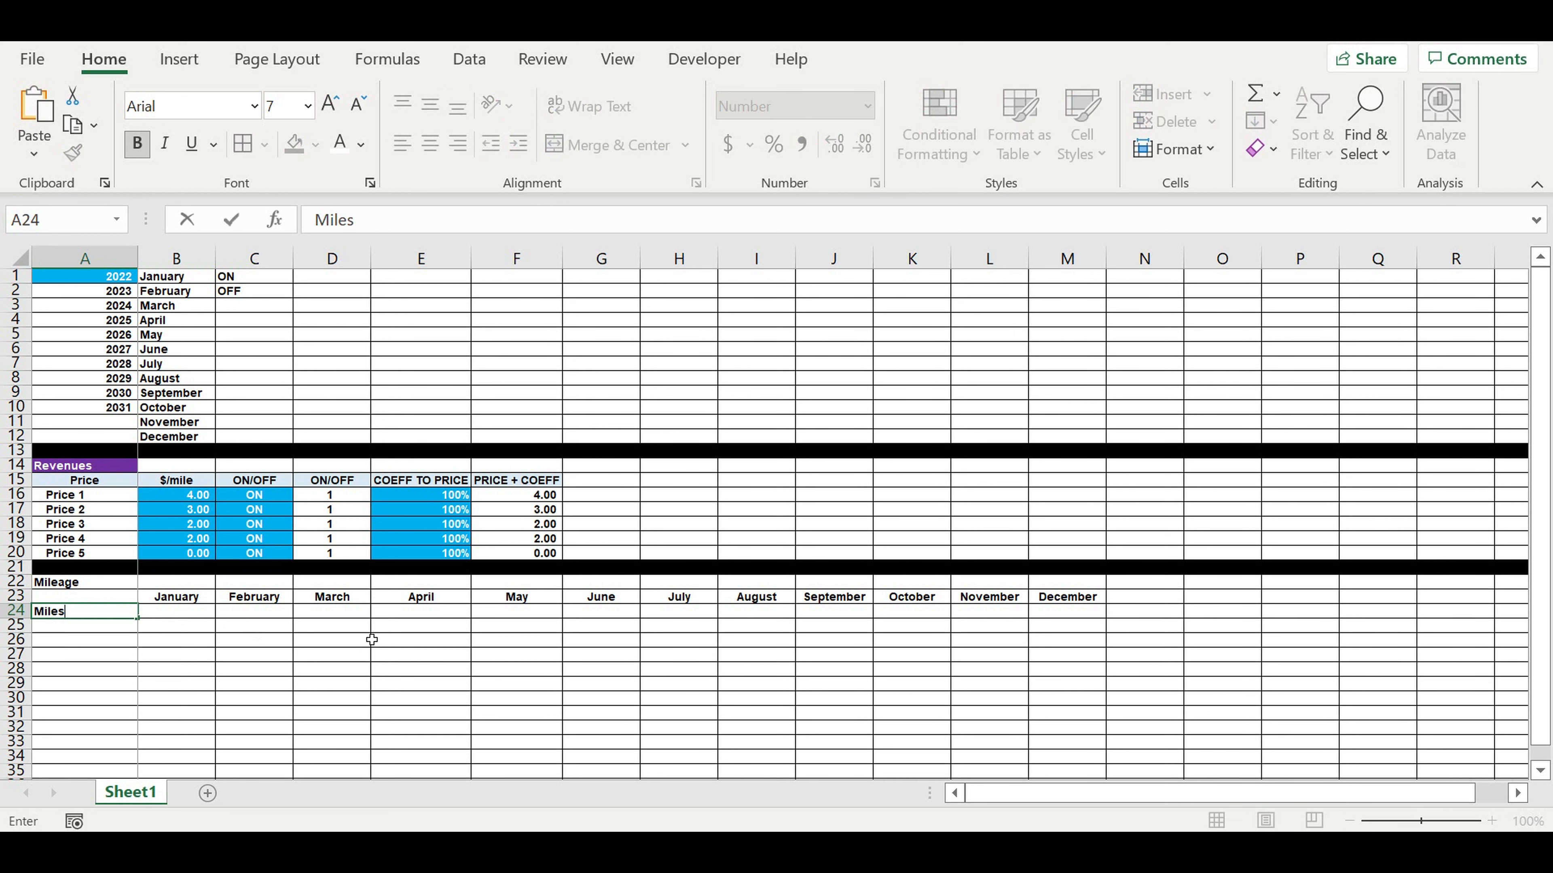
pyautogui.write('/ month')
pyautogui.click(356, 228)
pyautogui.press('Return')
# Enter the column heading Parameter in A23, beside the month headings.
pyautogui.click(109, 599)
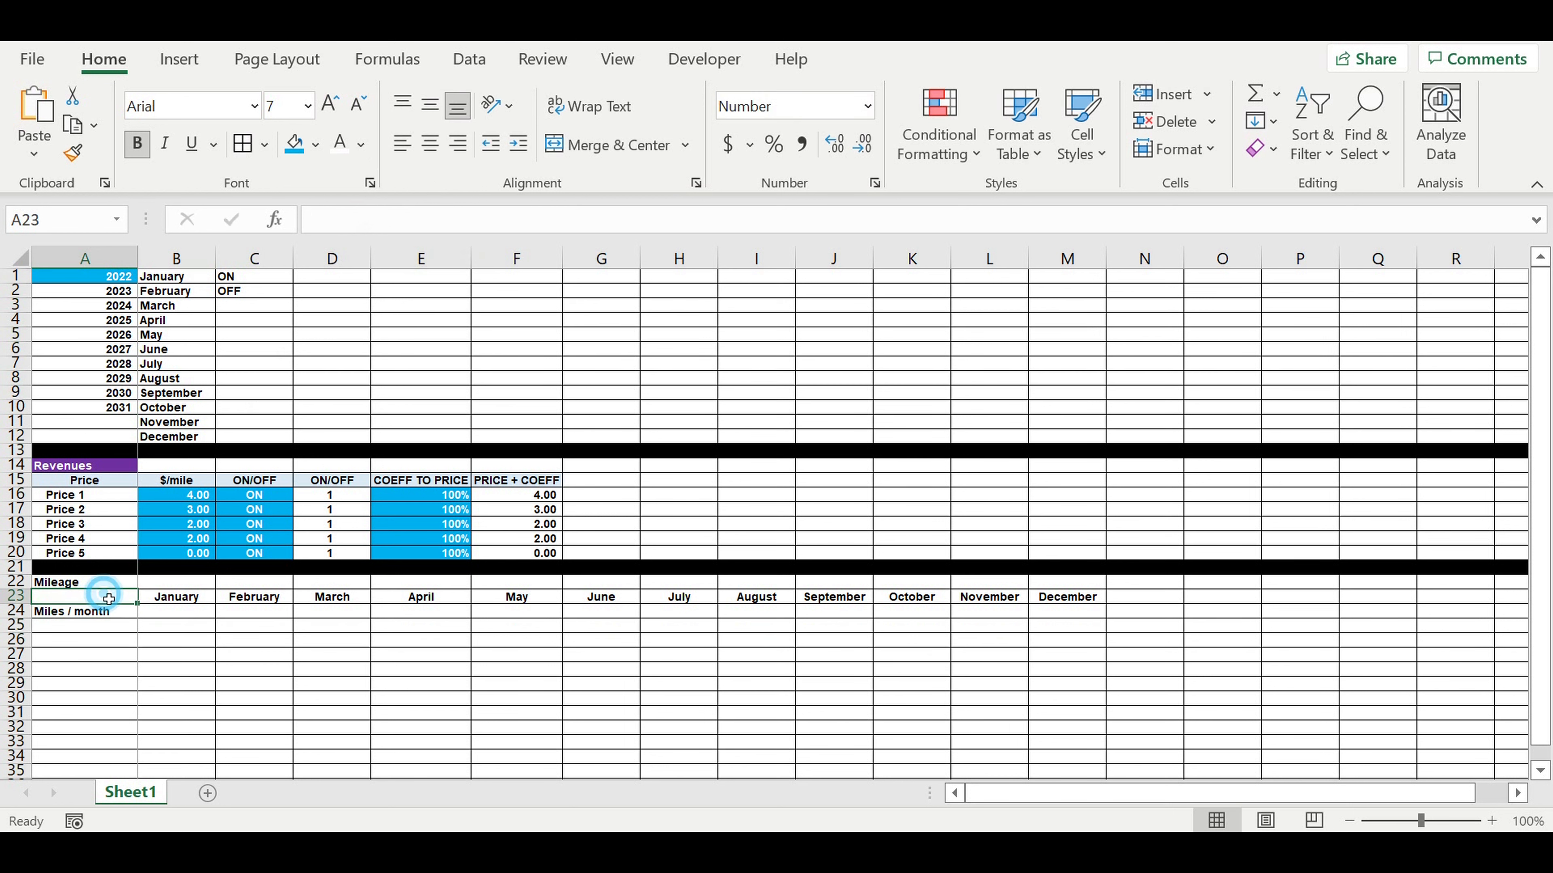
pyautogui.write('Parameter')
pyautogui.press('Return')
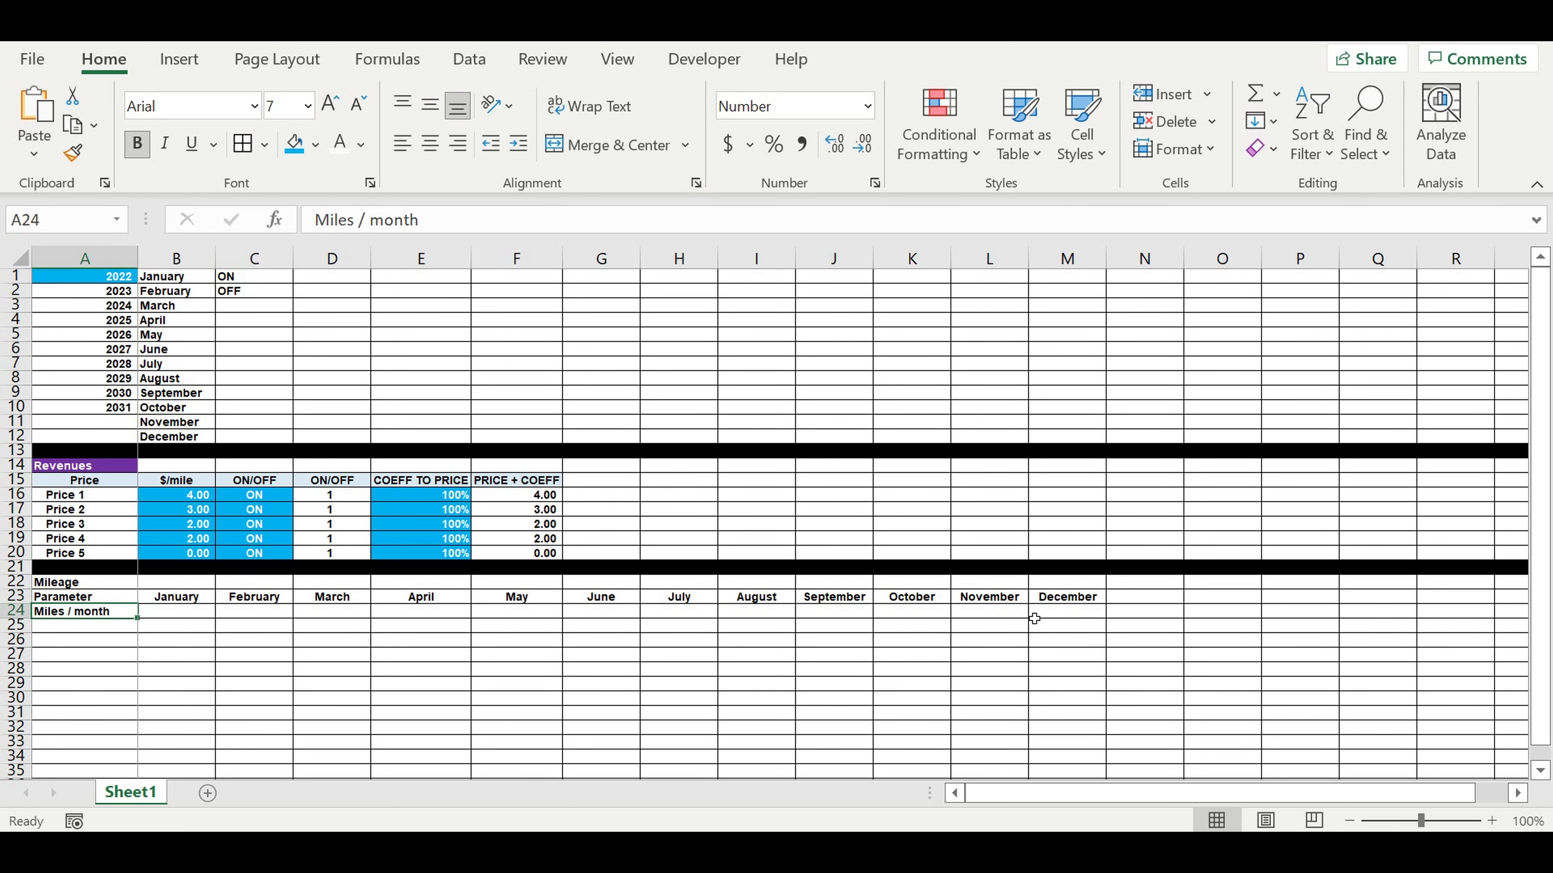
# Center the Mileage header row A23:M23 and fill it with the lightest blue theme shade.
pyautogui.moveTo(1076, 597); pyautogui.dragTo(45, 601)
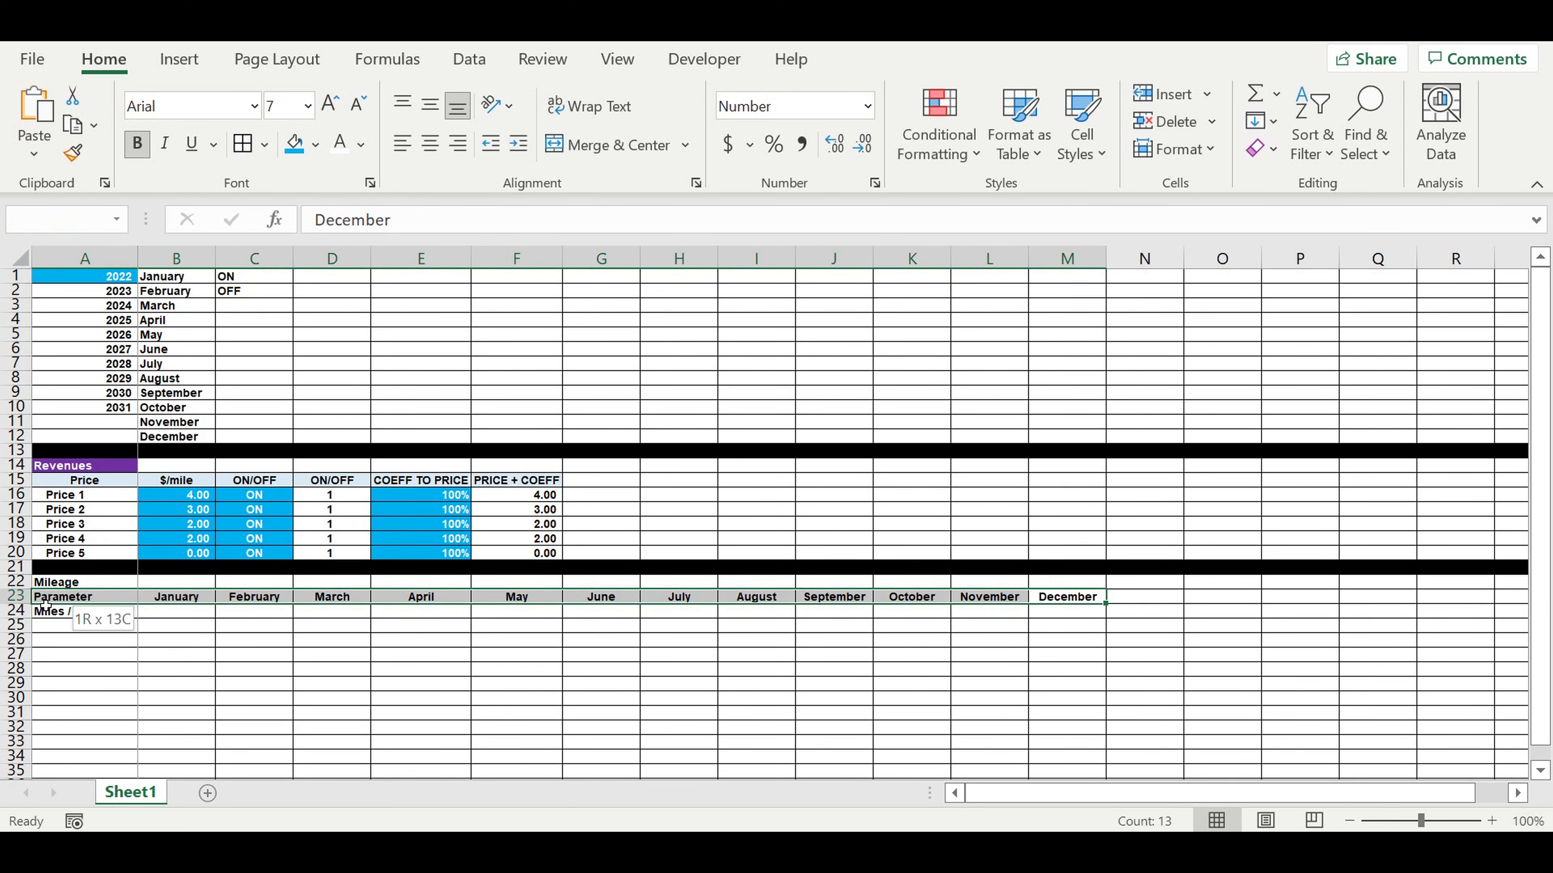
pyautogui.click(431, 145)
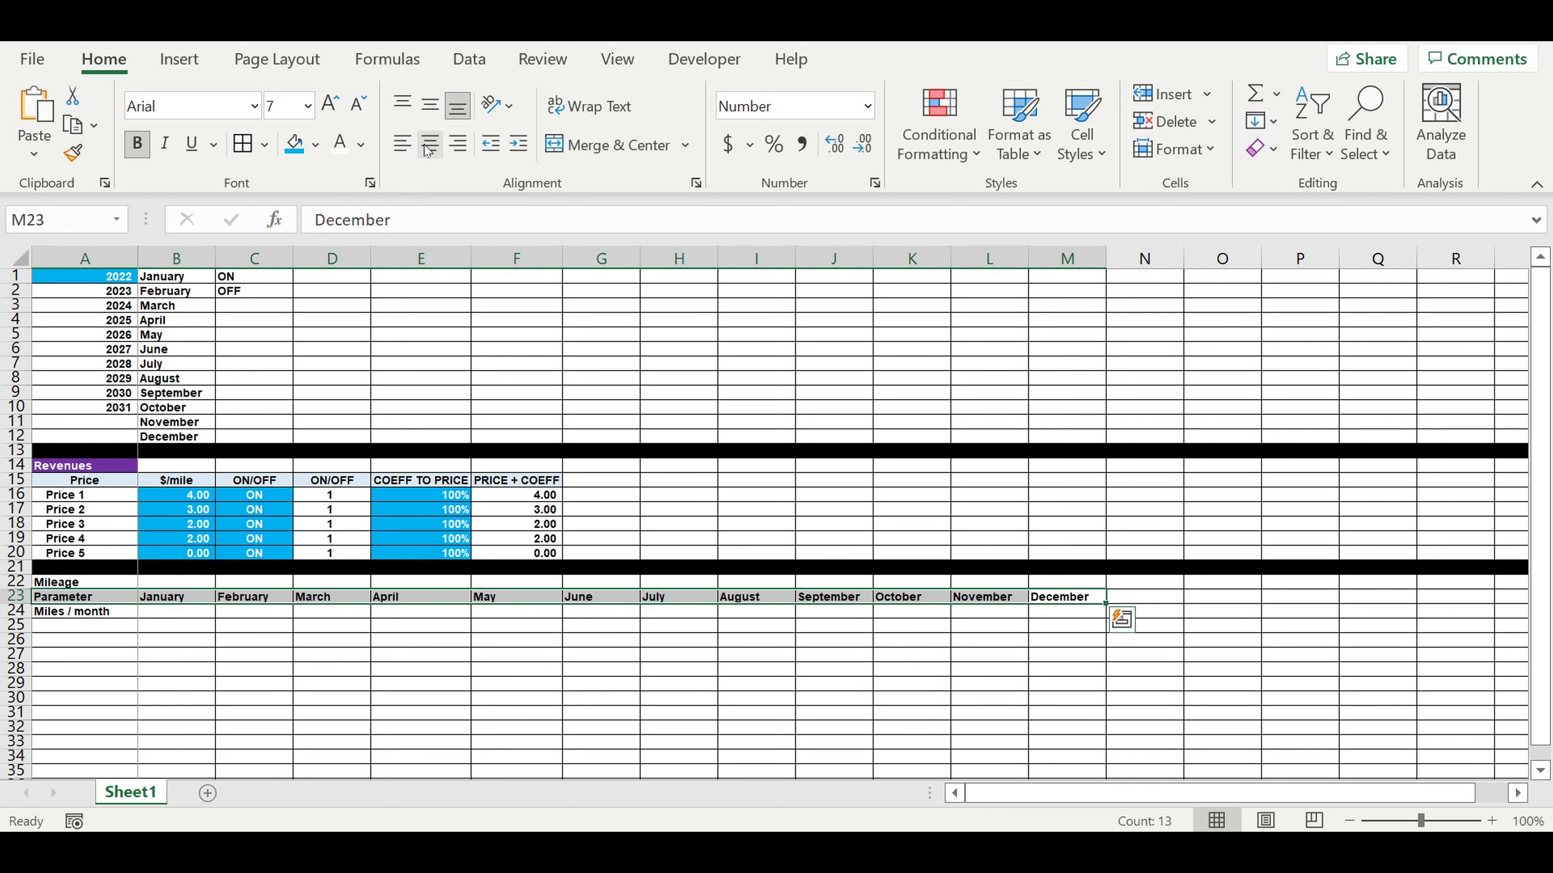
pyautogui.click(431, 146)
pyautogui.click(316, 146)
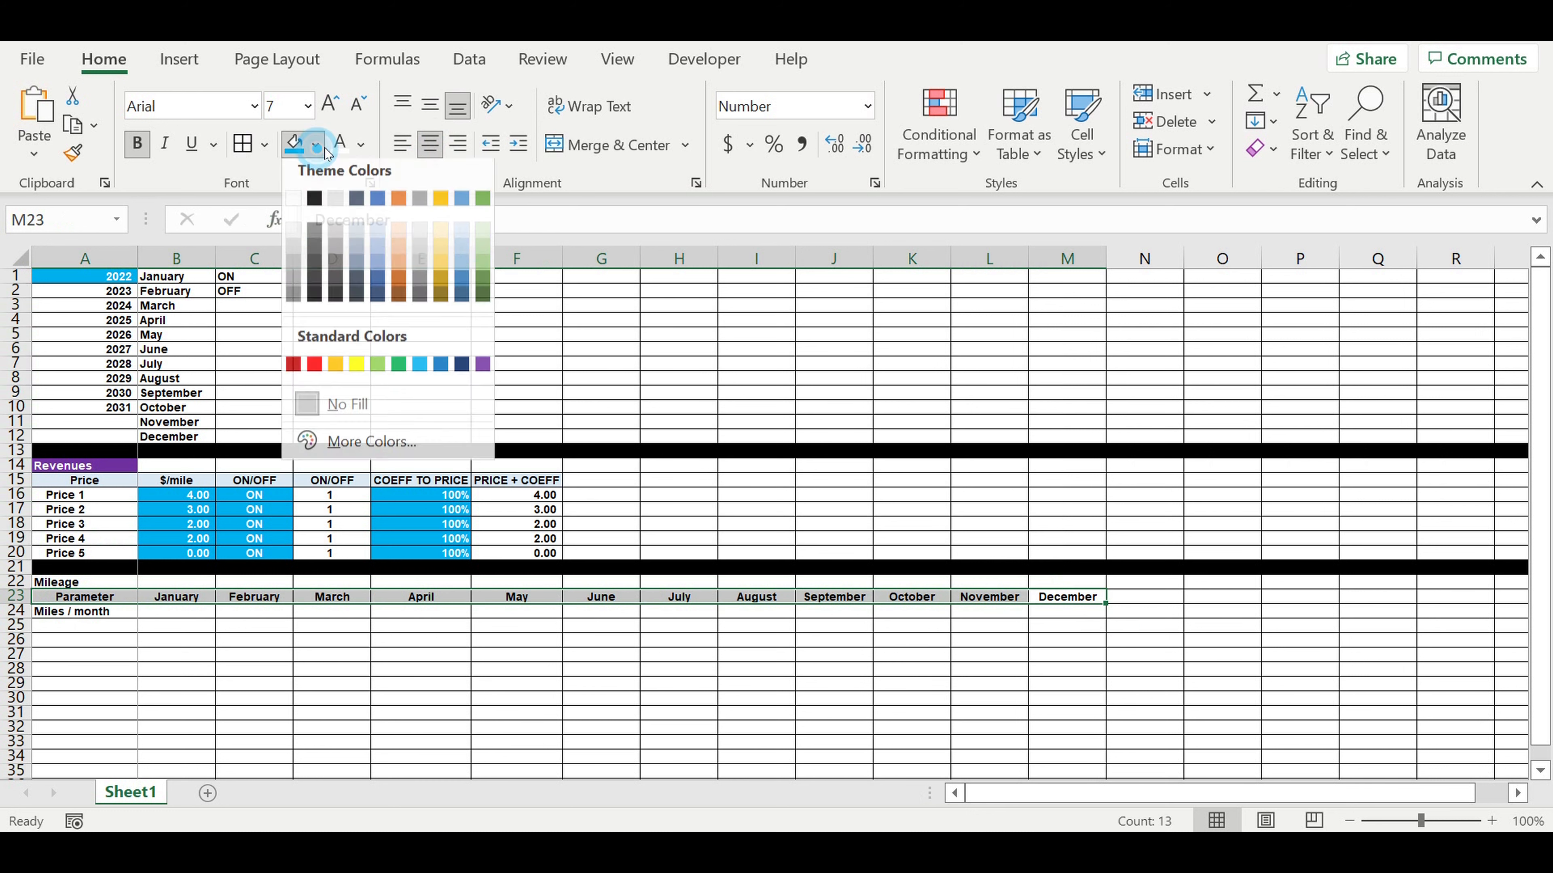
pyautogui.click(460, 241)
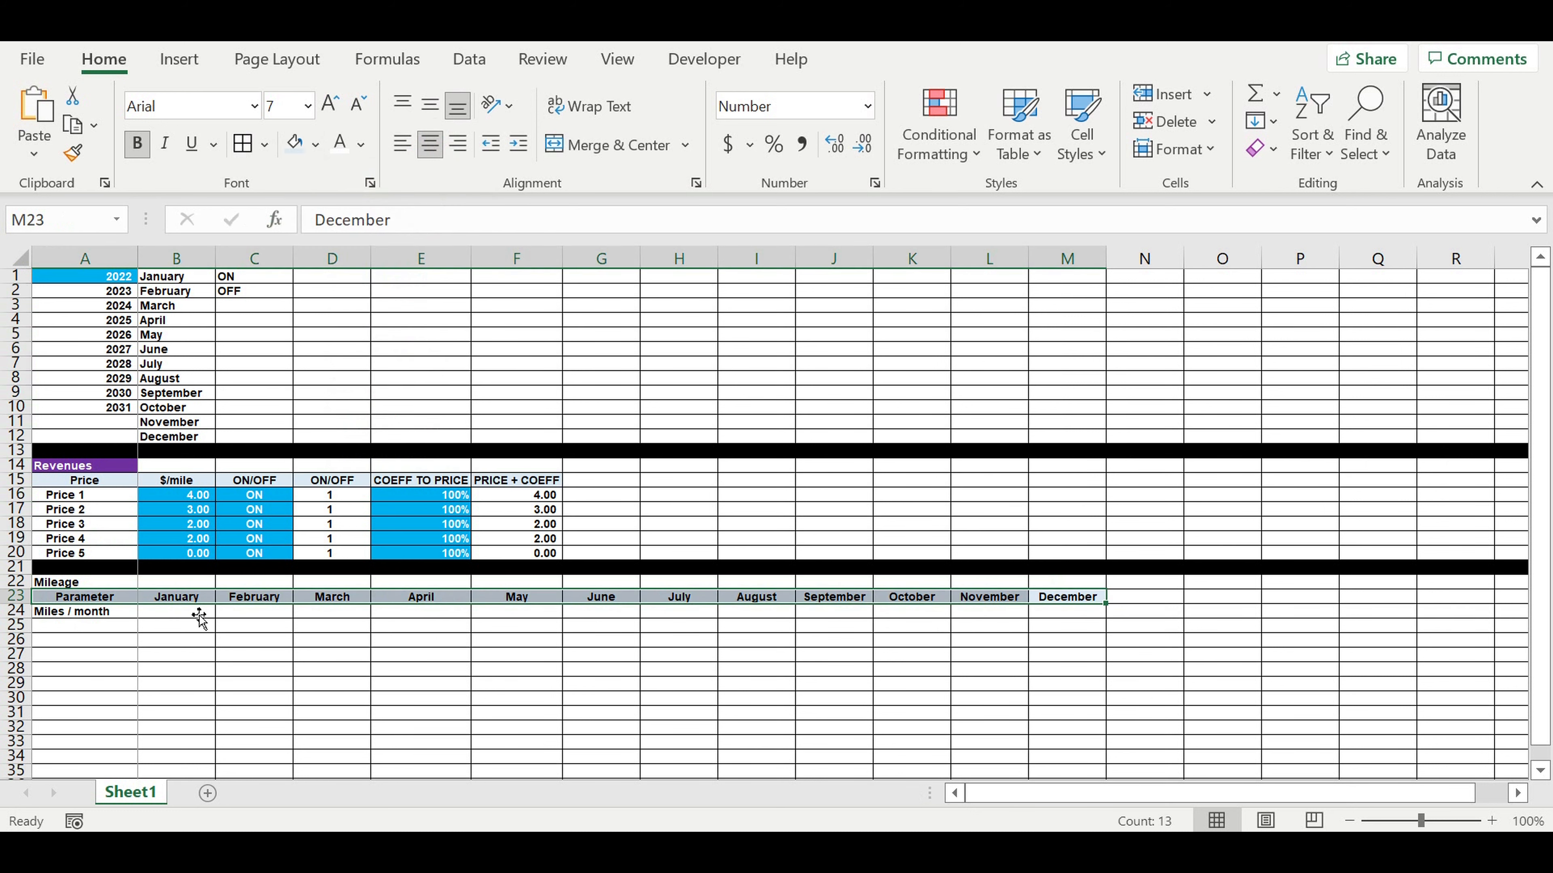
# Fill the Mileage title cell A22 with a medium-light blue theme shade.
pyautogui.click(86, 585)
pyautogui.click(317, 145)
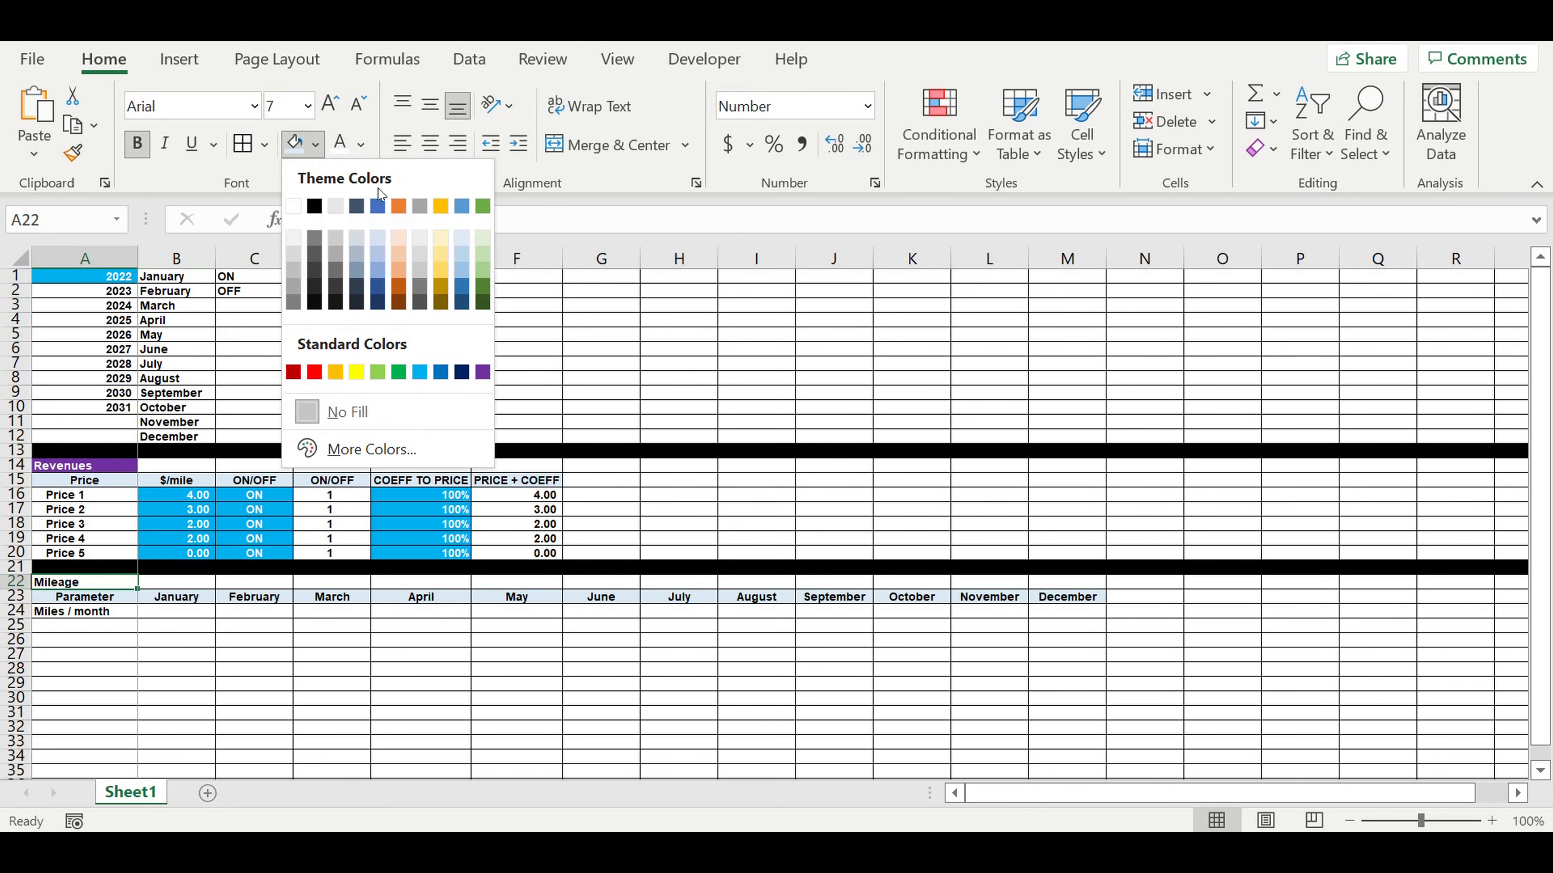
pyautogui.click(463, 269)
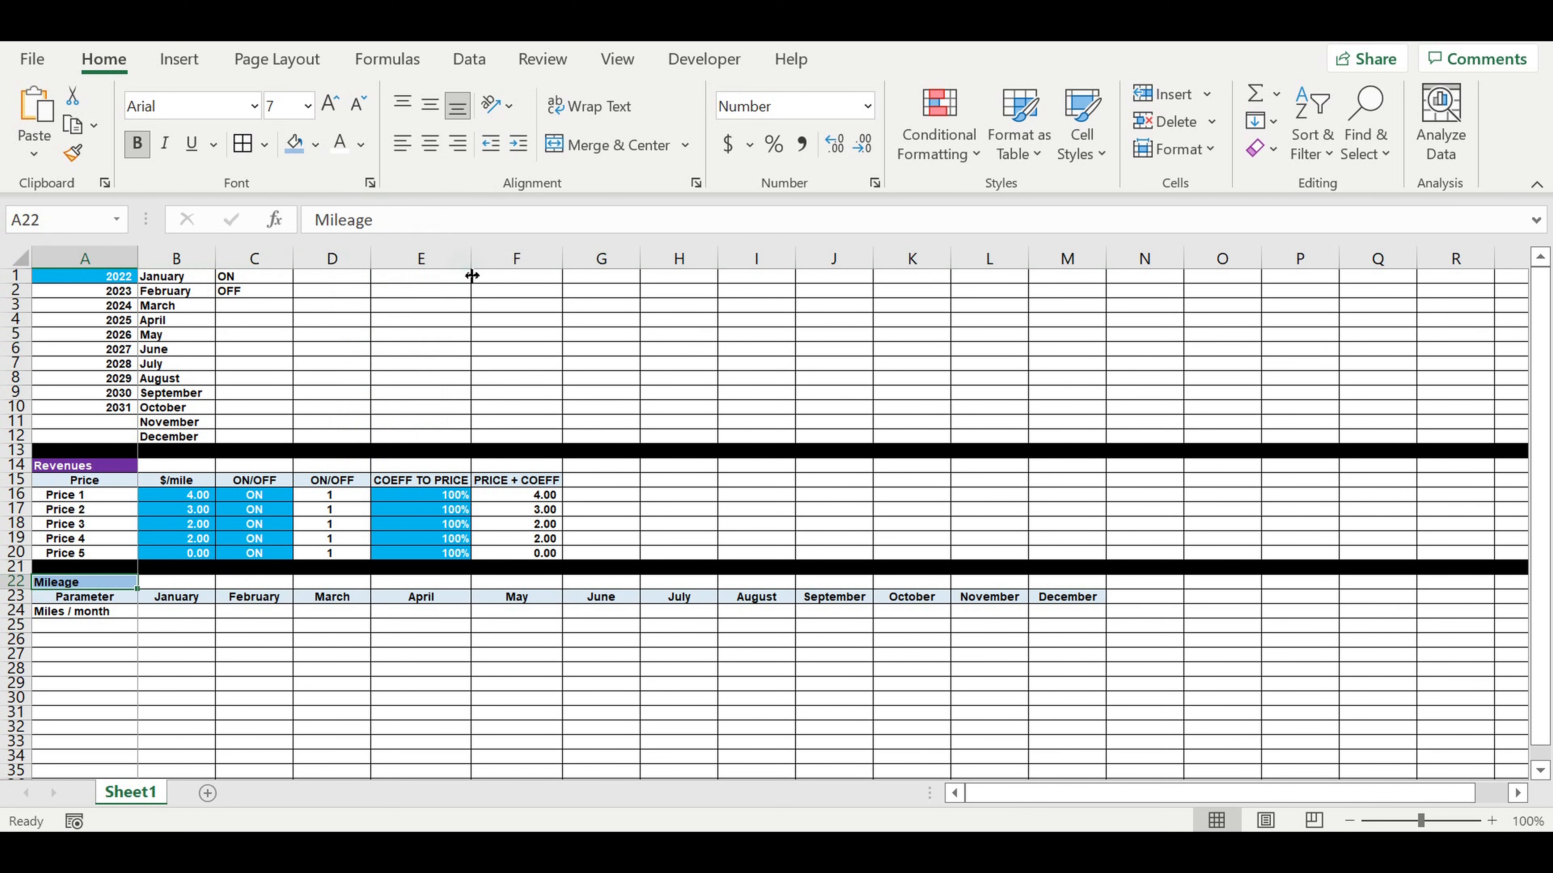
pyautogui.click(282, 672)
# Enter 12,000 miles for January in B24 and copy it across to December in M24.
pyautogui.click(108, 613)
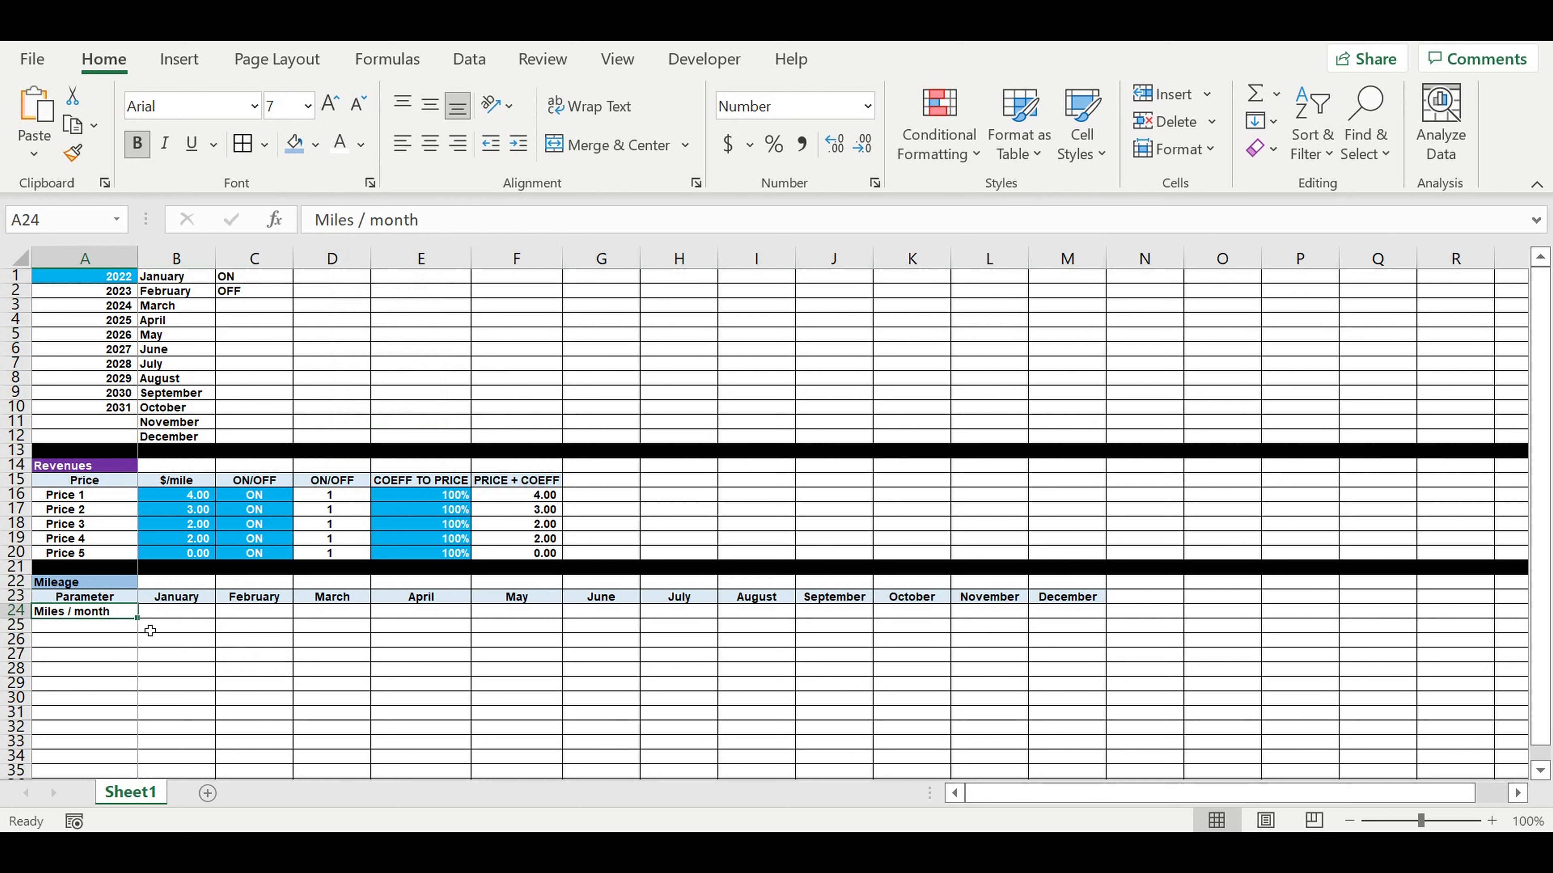
pyautogui.click(166, 613)
pyautogui.write('12,')
pyautogui.write('000')
pyautogui.click(191, 654)
pyautogui.click(195, 612)
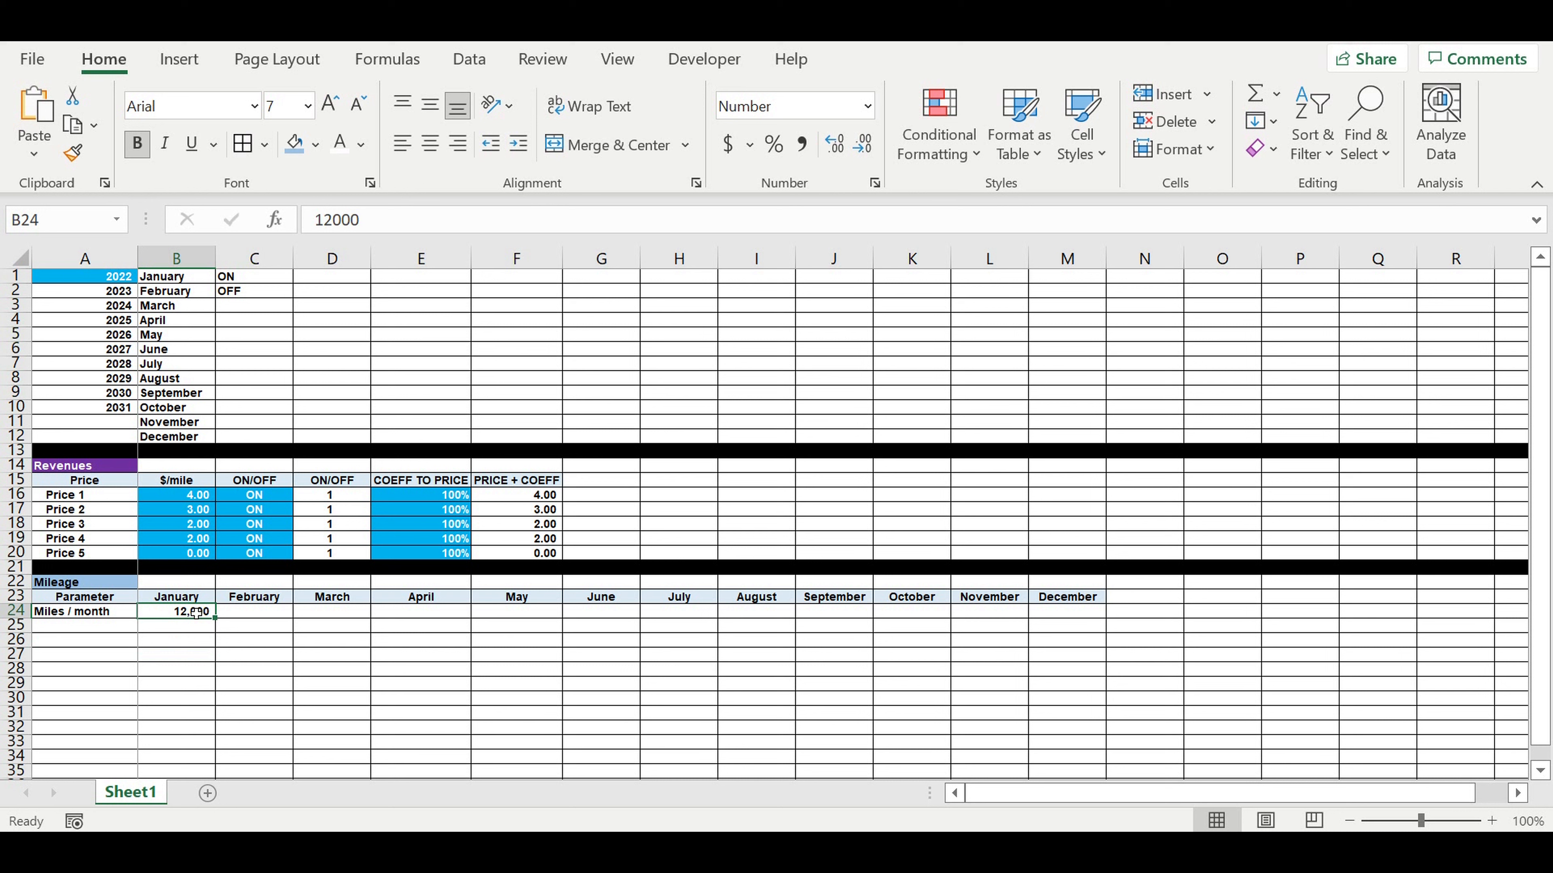
pyautogui.moveTo(223, 627); pyautogui.dragTo(1111, 630)
# Format the monthly mileage inputs B24:M24 with white text and a standard light blue fill.
pyautogui.click(340, 146)
pyautogui.click(315, 145)
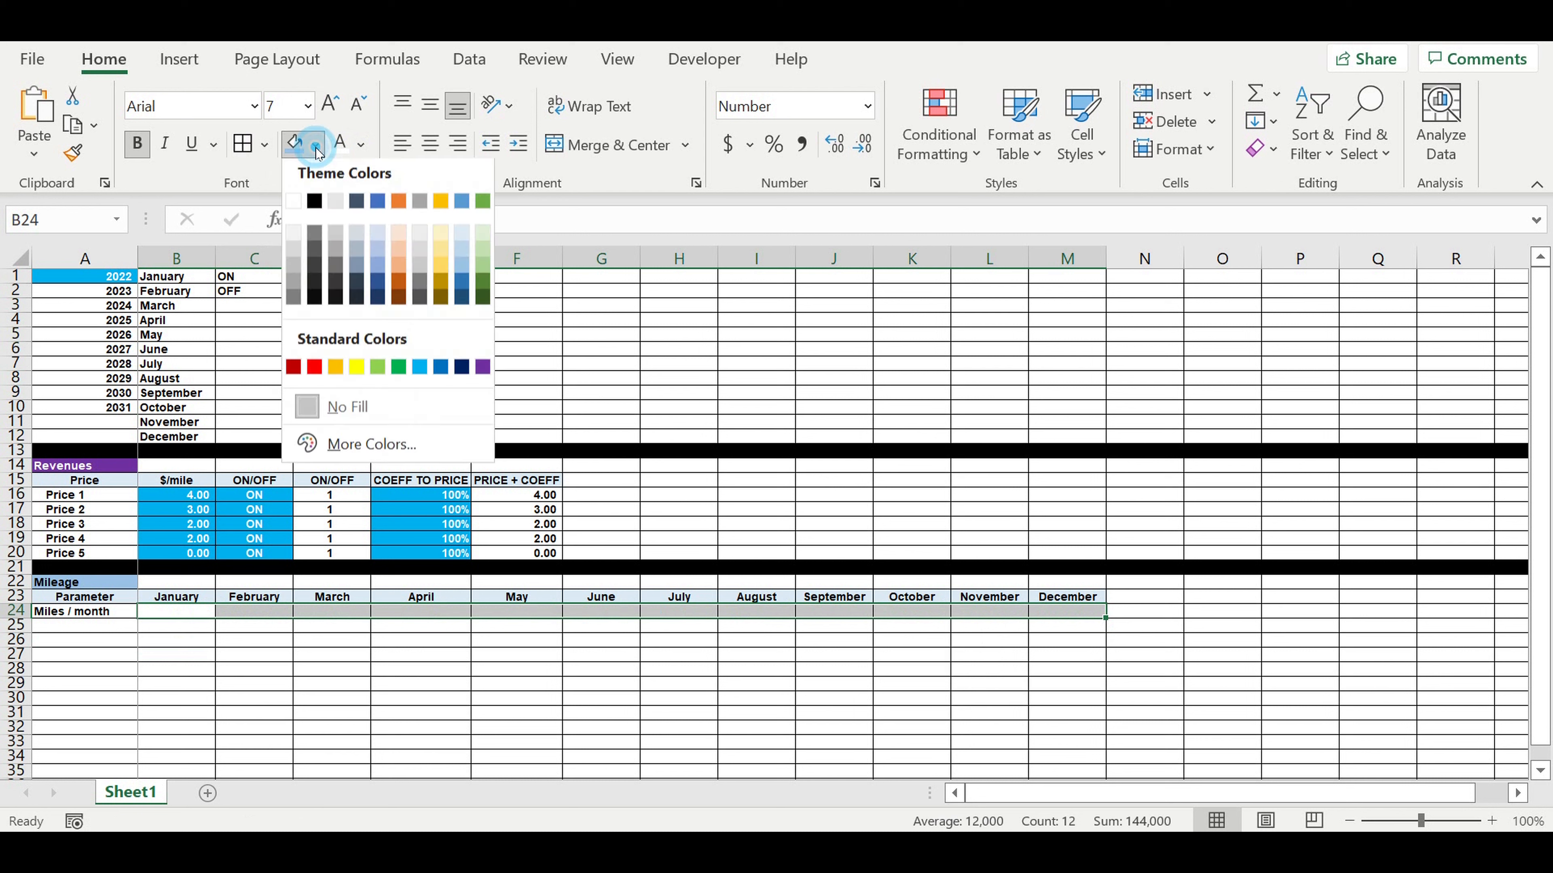
pyautogui.click(422, 371)
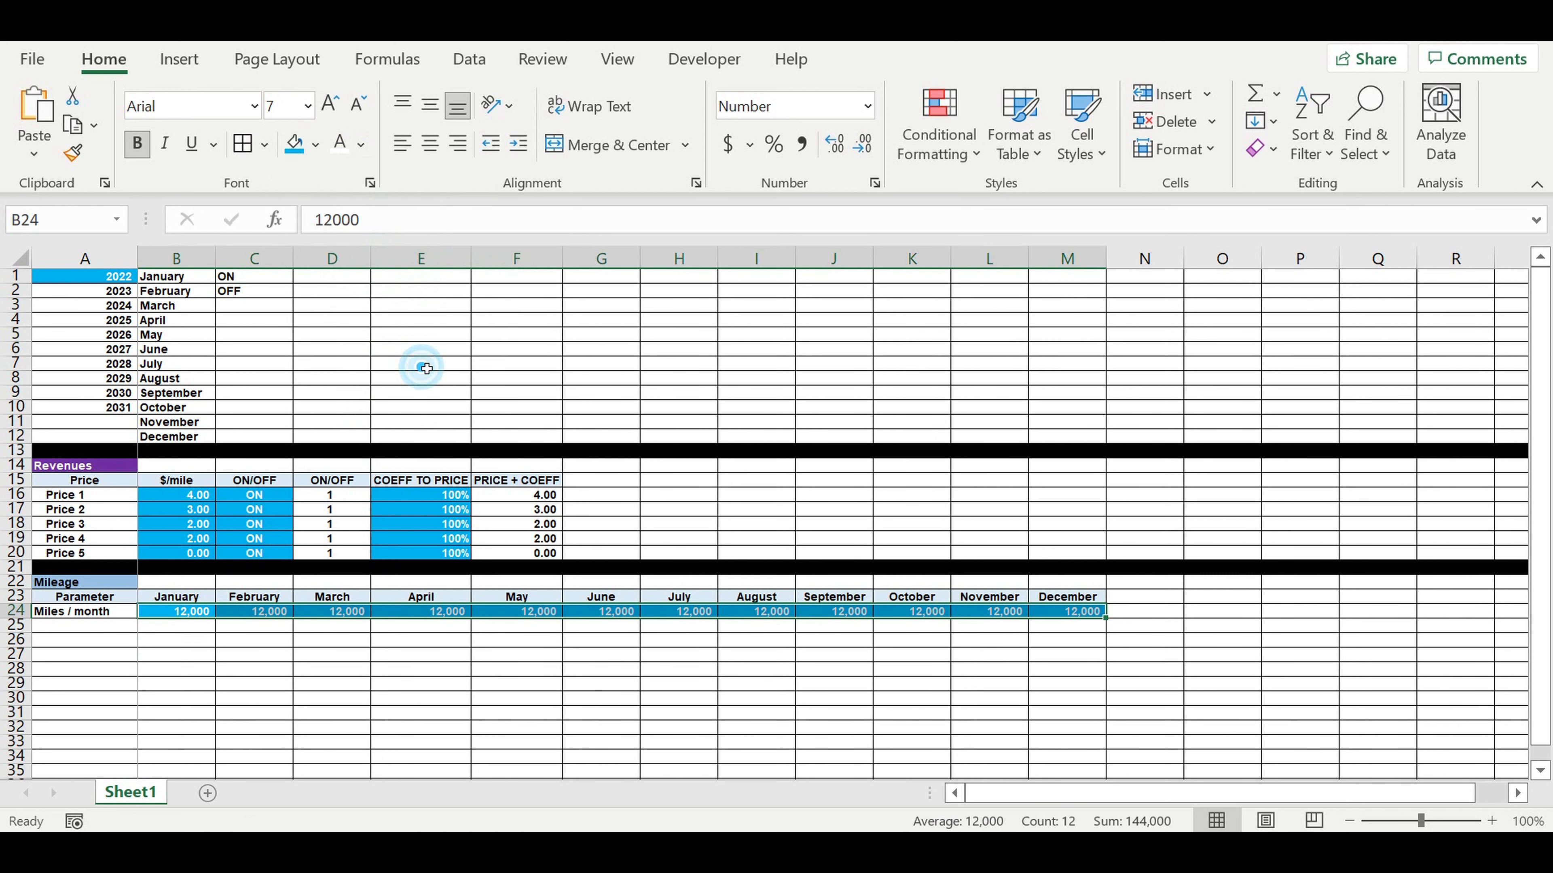
pyautogui.click(280, 678)
pyautogui.click(575, 612)
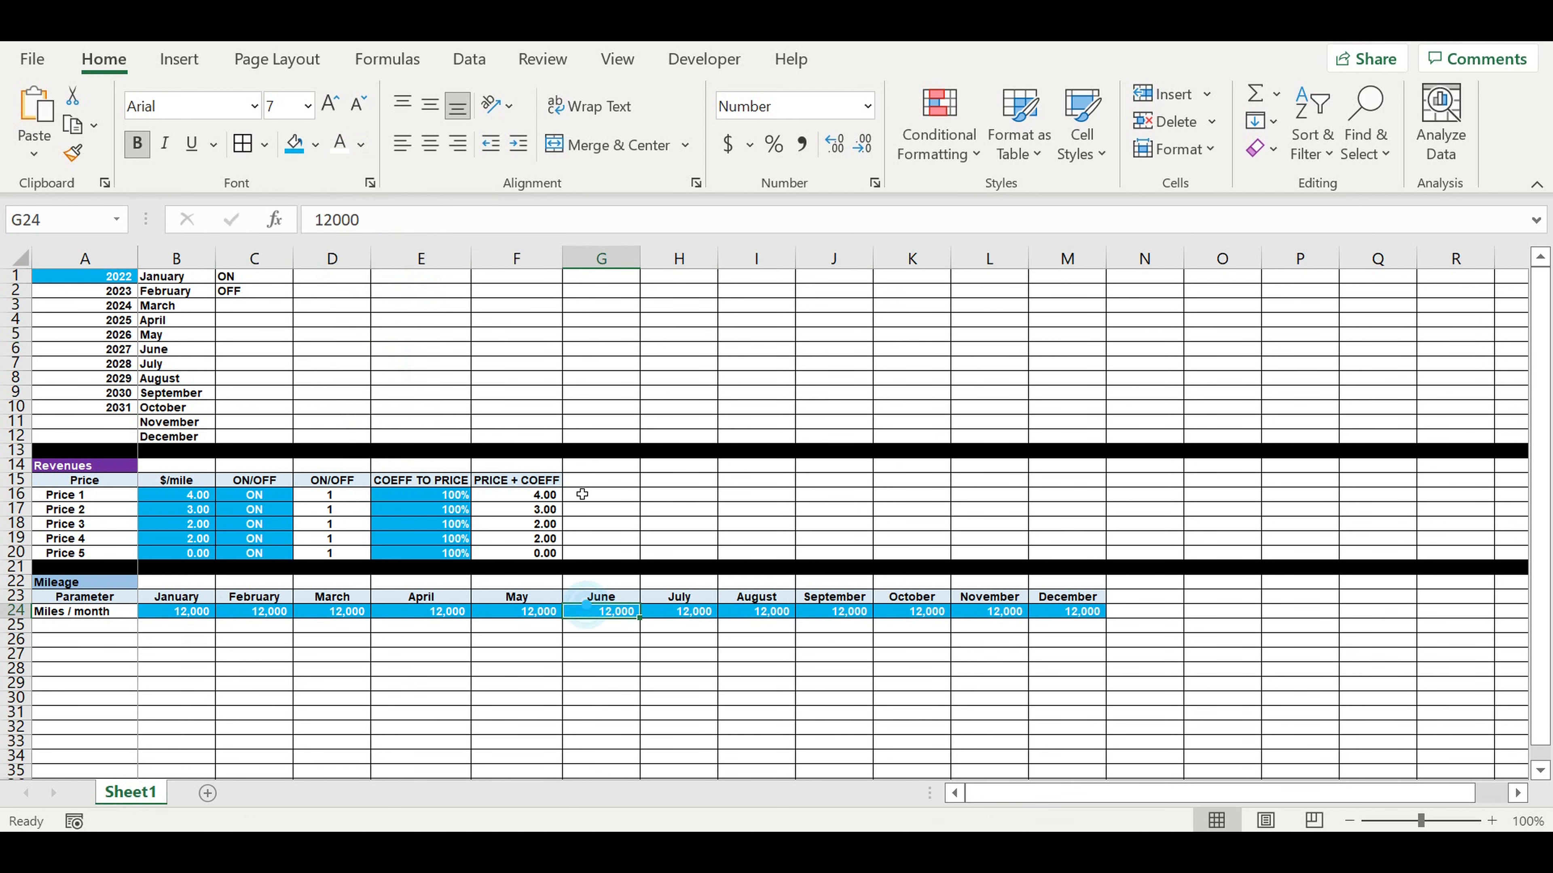
# Copy the PRICE + COEFF header from F15 into G15 to extend the Revenues header row.
pyautogui.click(526, 480)
pyautogui.moveTo(571, 492); pyautogui.dragTo(649, 495)
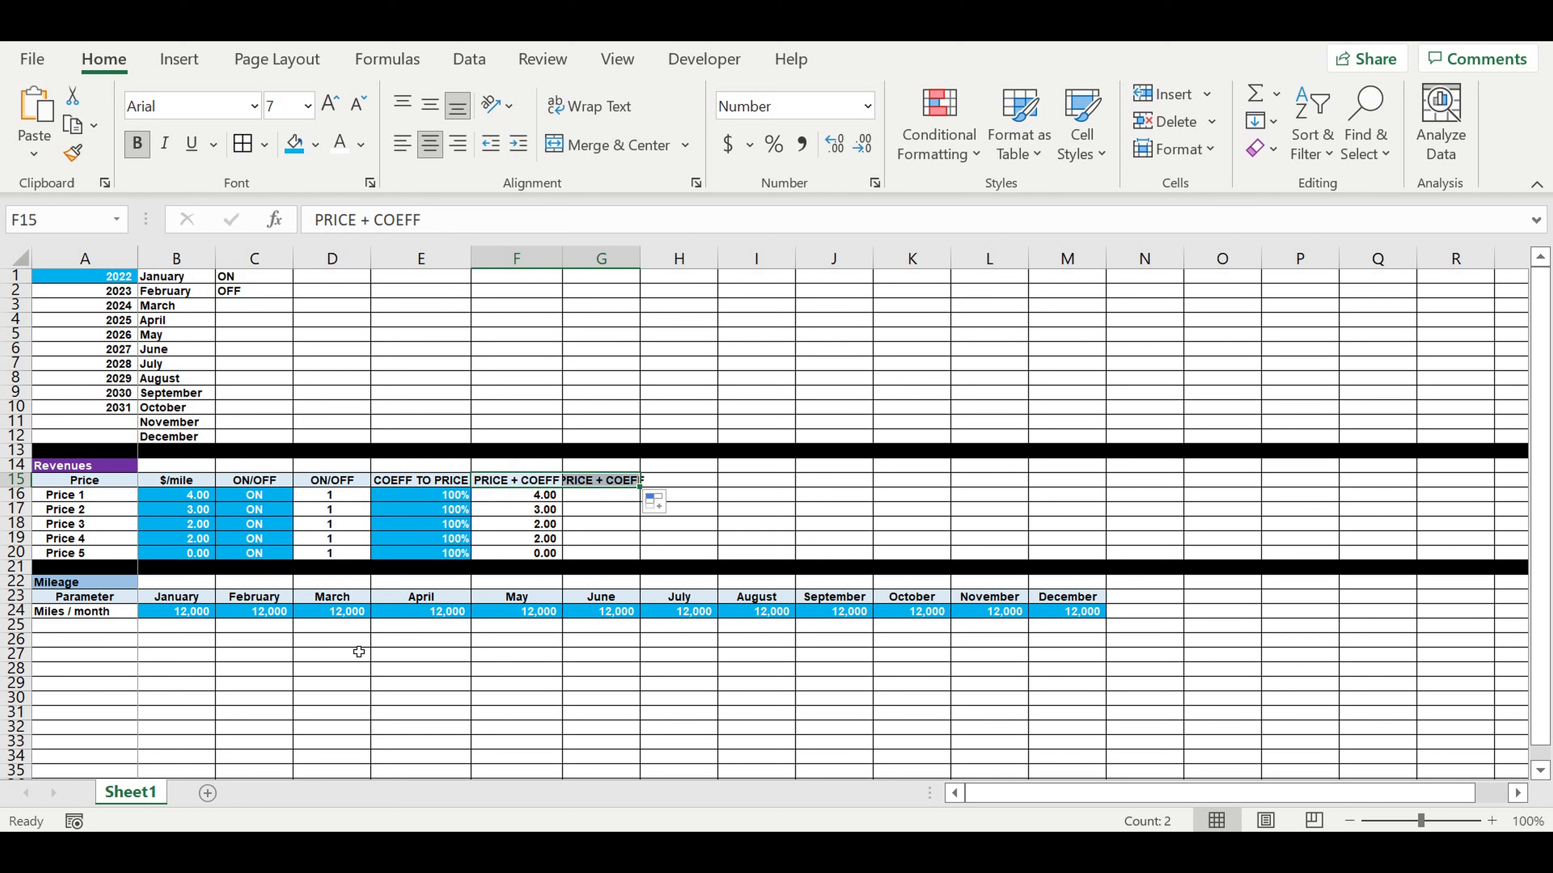
pyautogui.click(604, 509)
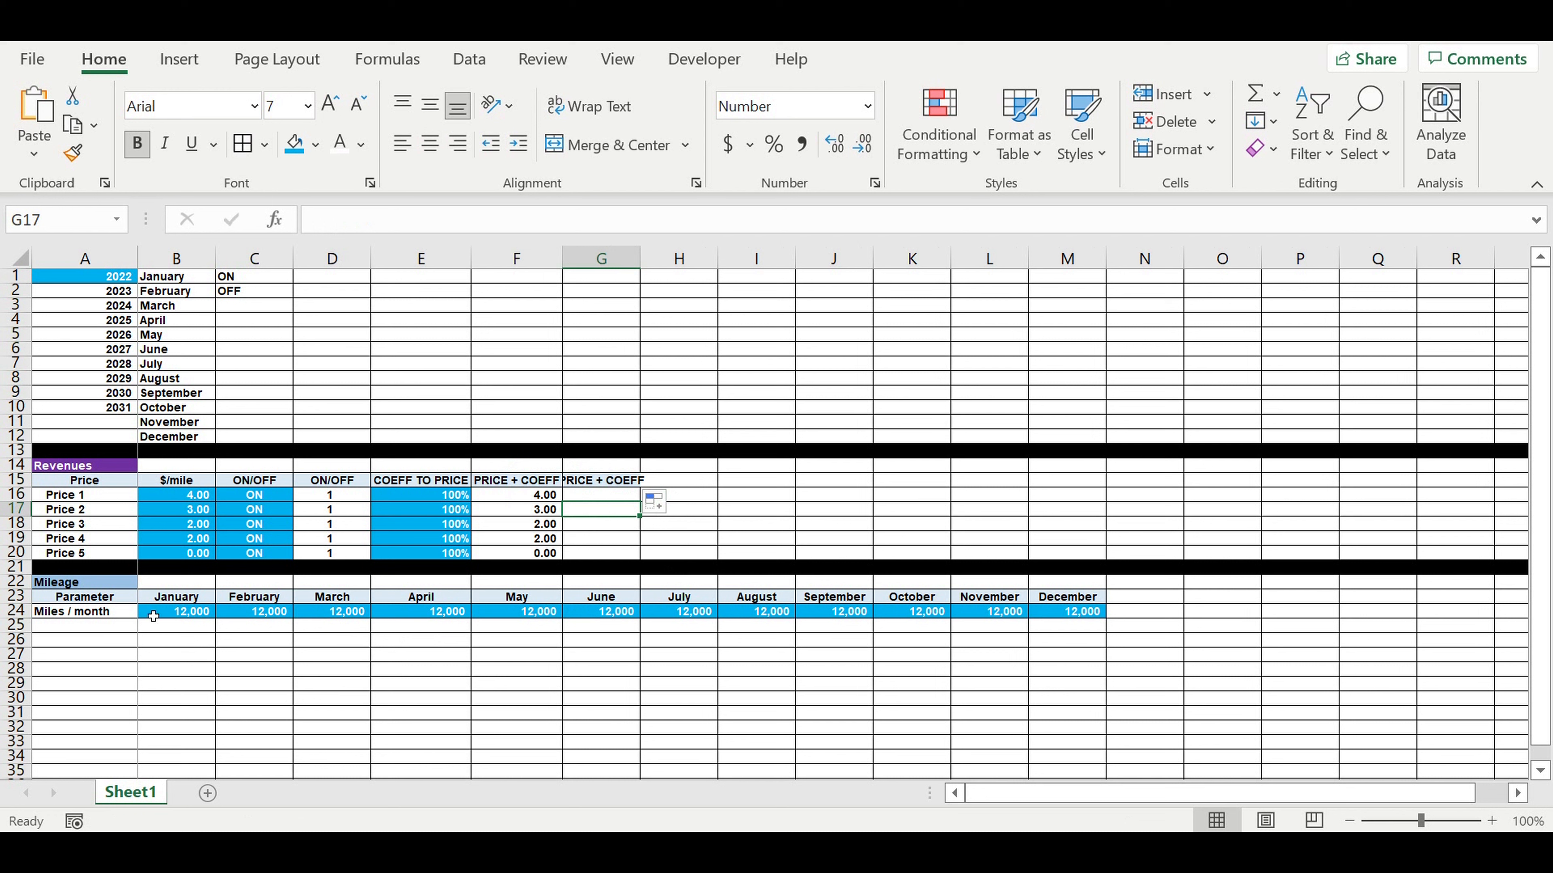
pyautogui.click(175, 616)
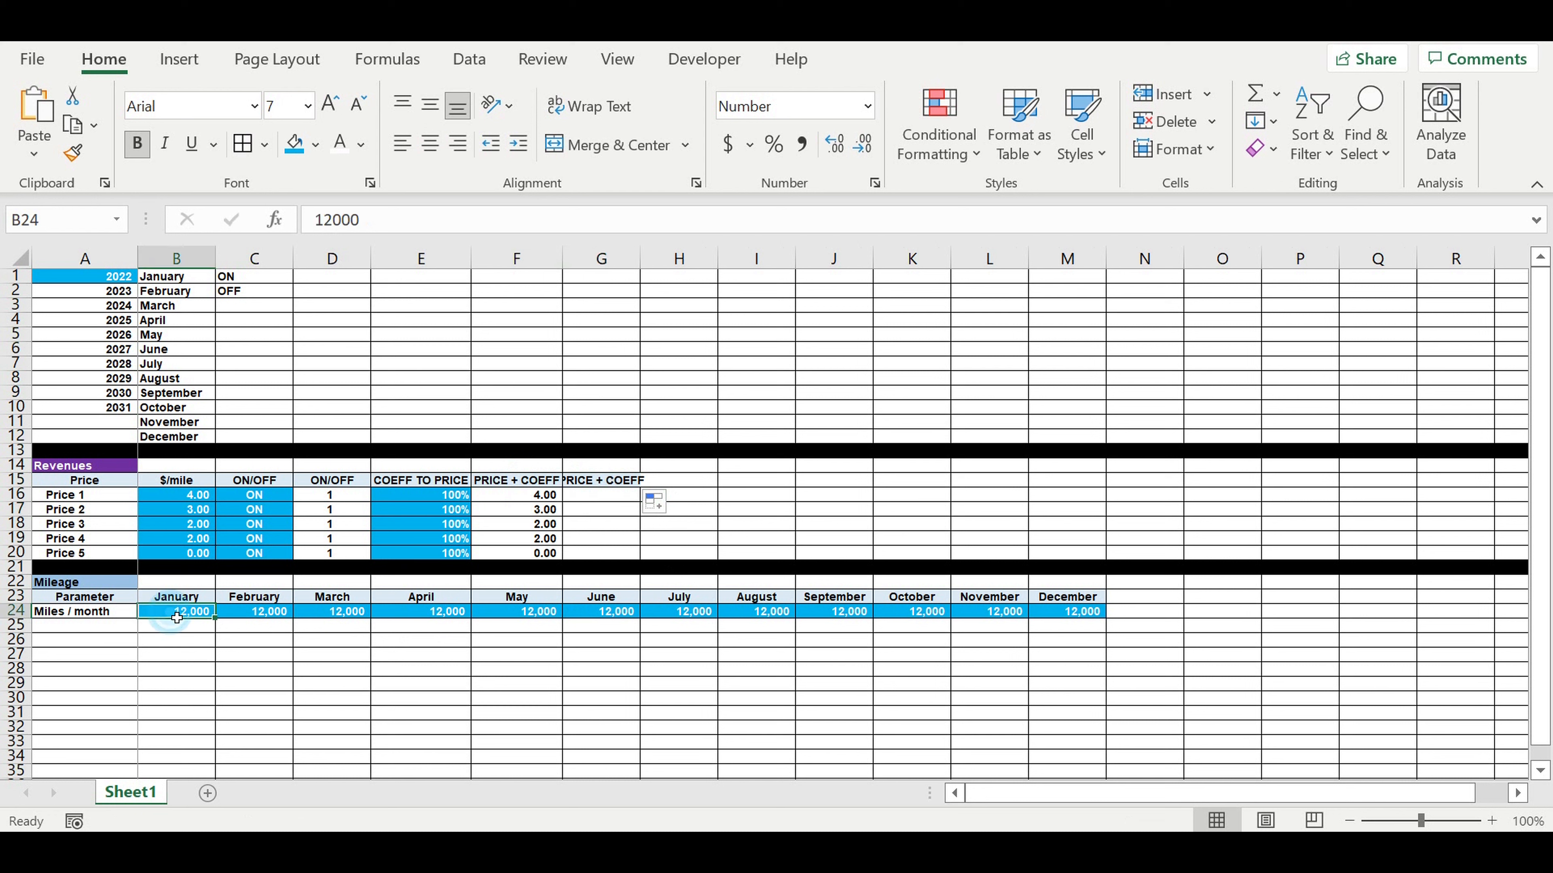
pyautogui.moveTo(73, 500); pyautogui.dragTo(73, 554)
pyautogui.click(498, 682)
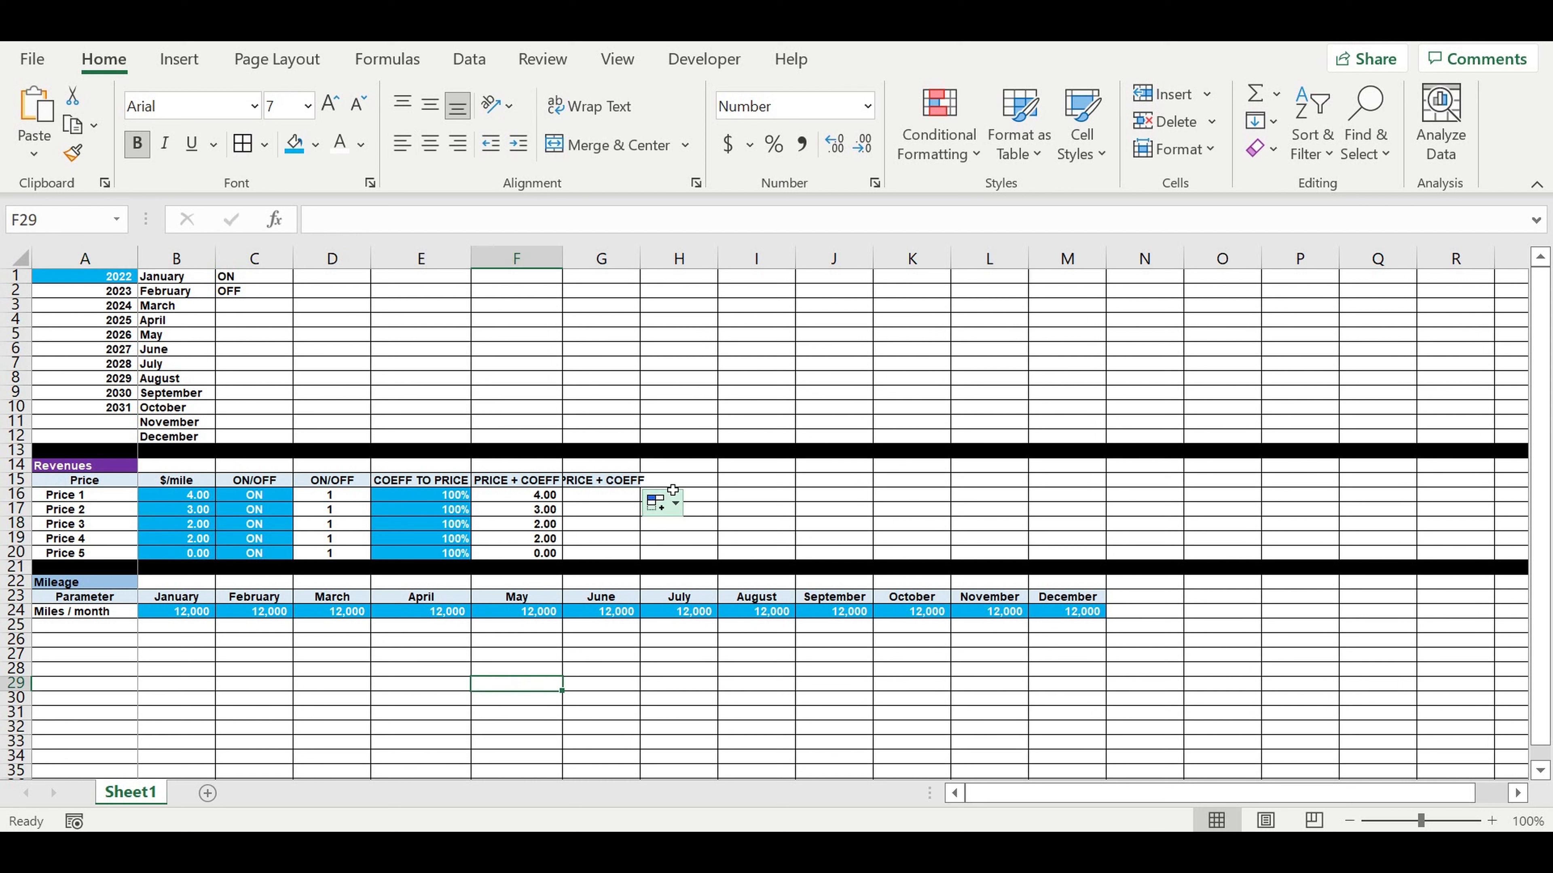
# Rename the G15 header to % of mileage and fit the width of column G to it.
pyautogui.click(598, 484)
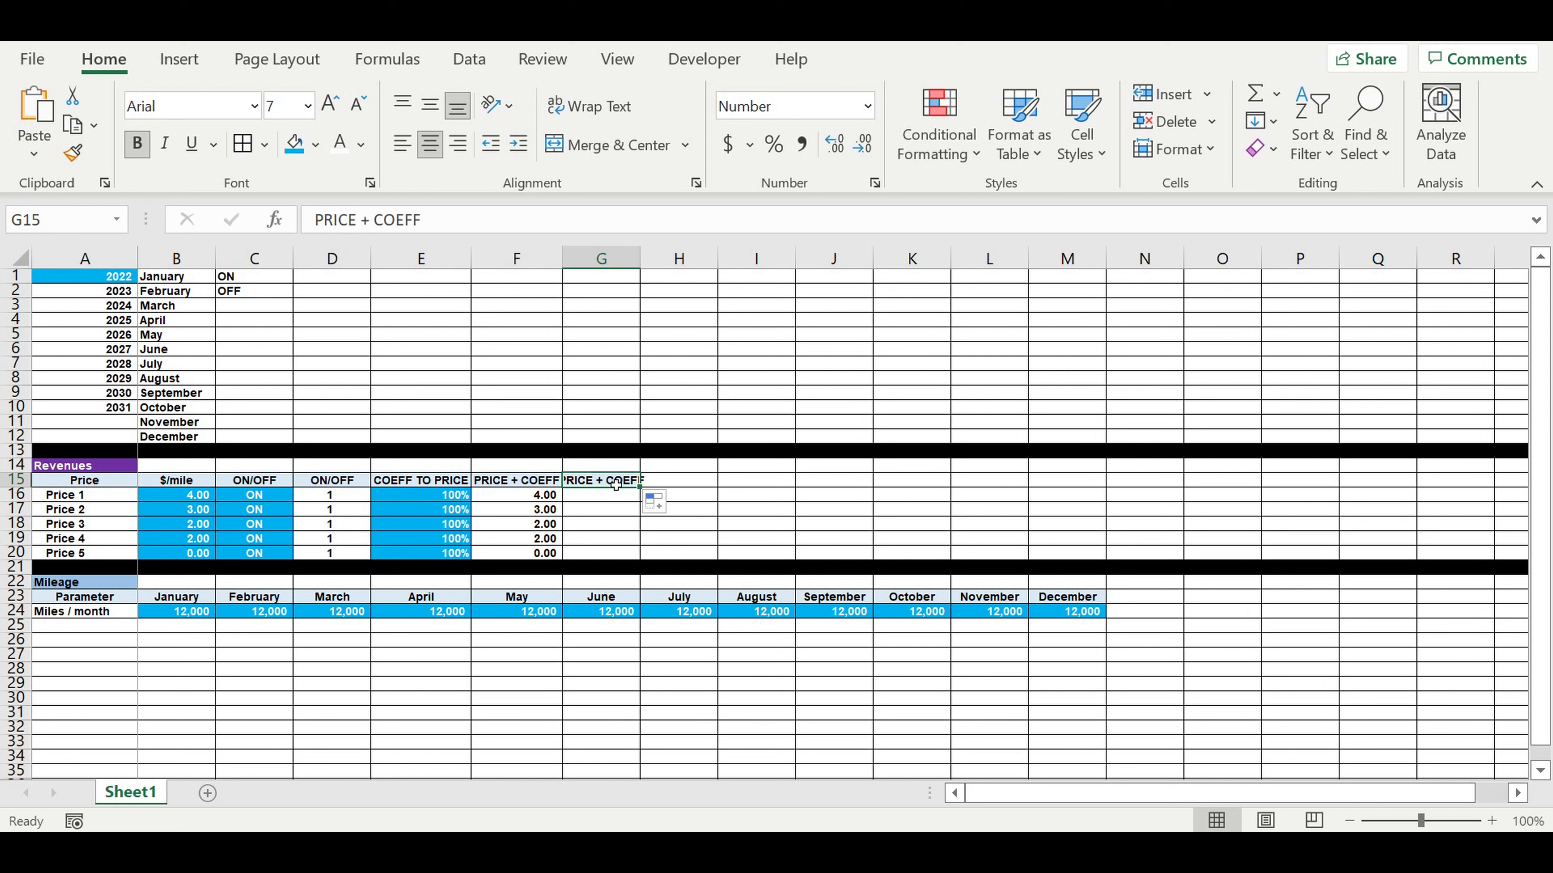
pyautogui.write('%')
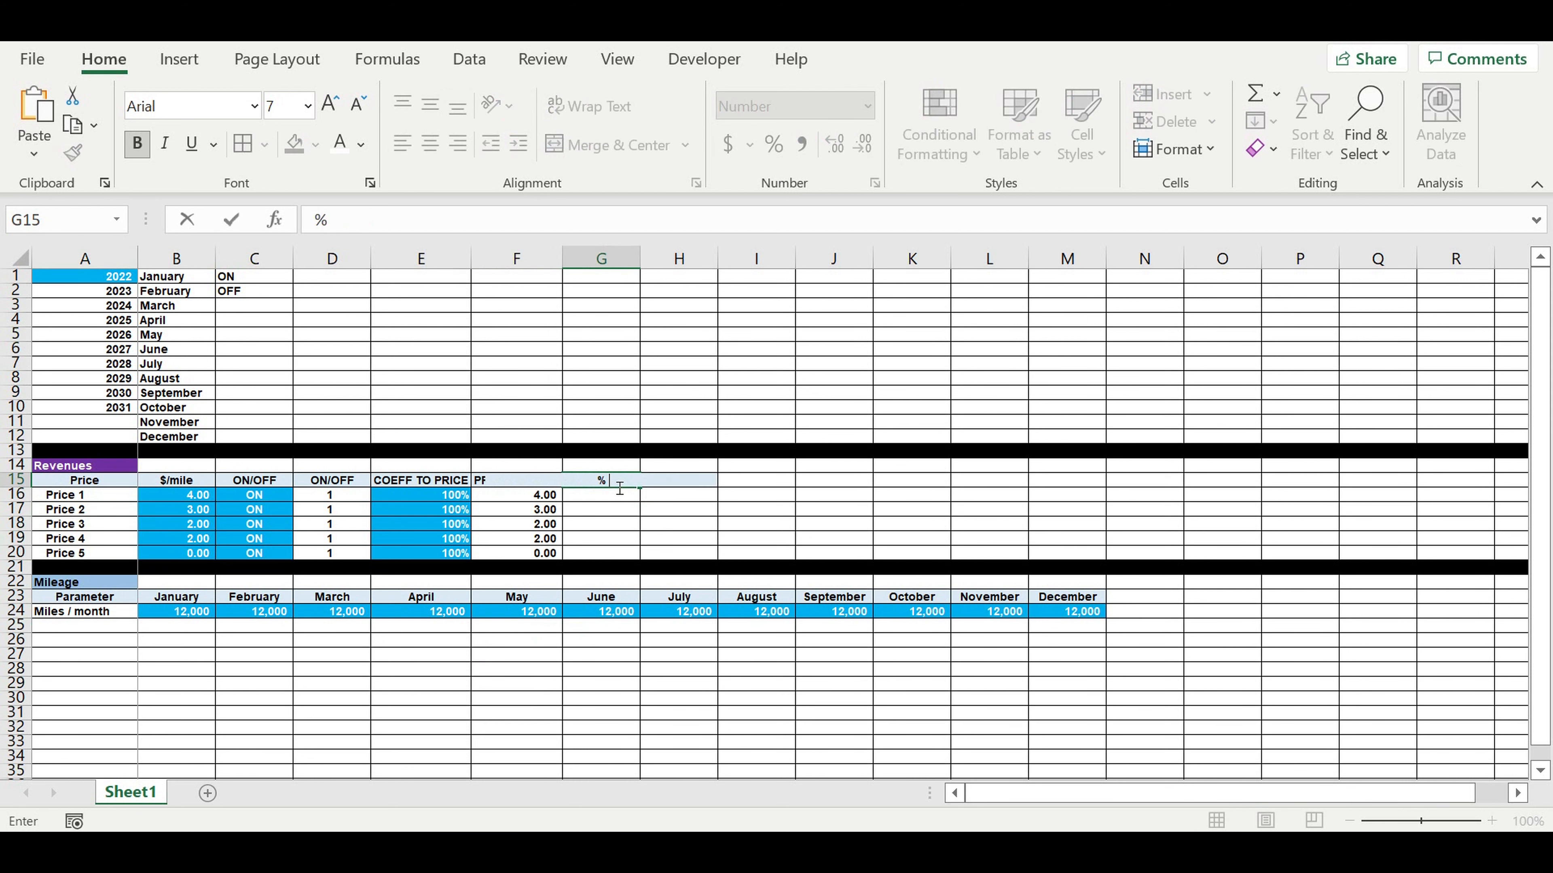
pyautogui.write(' of mileage')
pyautogui.press('Return')
pyautogui.moveTo(640, 257); pyautogui.dragTo(638, 262)
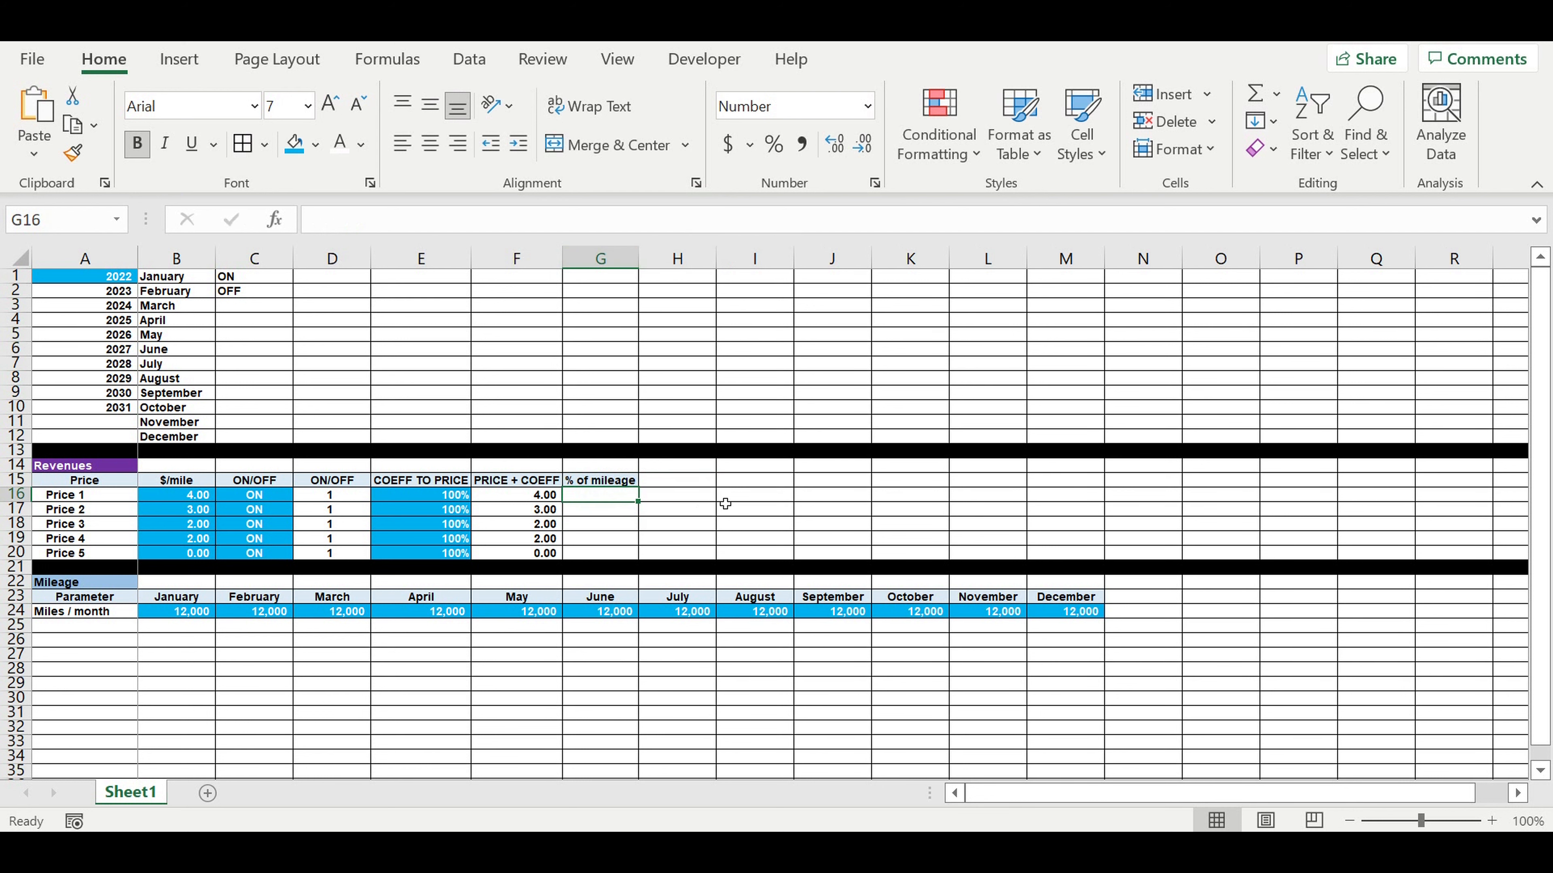
# Format G16:G20 as percentages and give the cells the standard light blue input fill.
pyautogui.moveTo(599, 500); pyautogui.dragTo(601, 553)
pyautogui.click(776, 144)
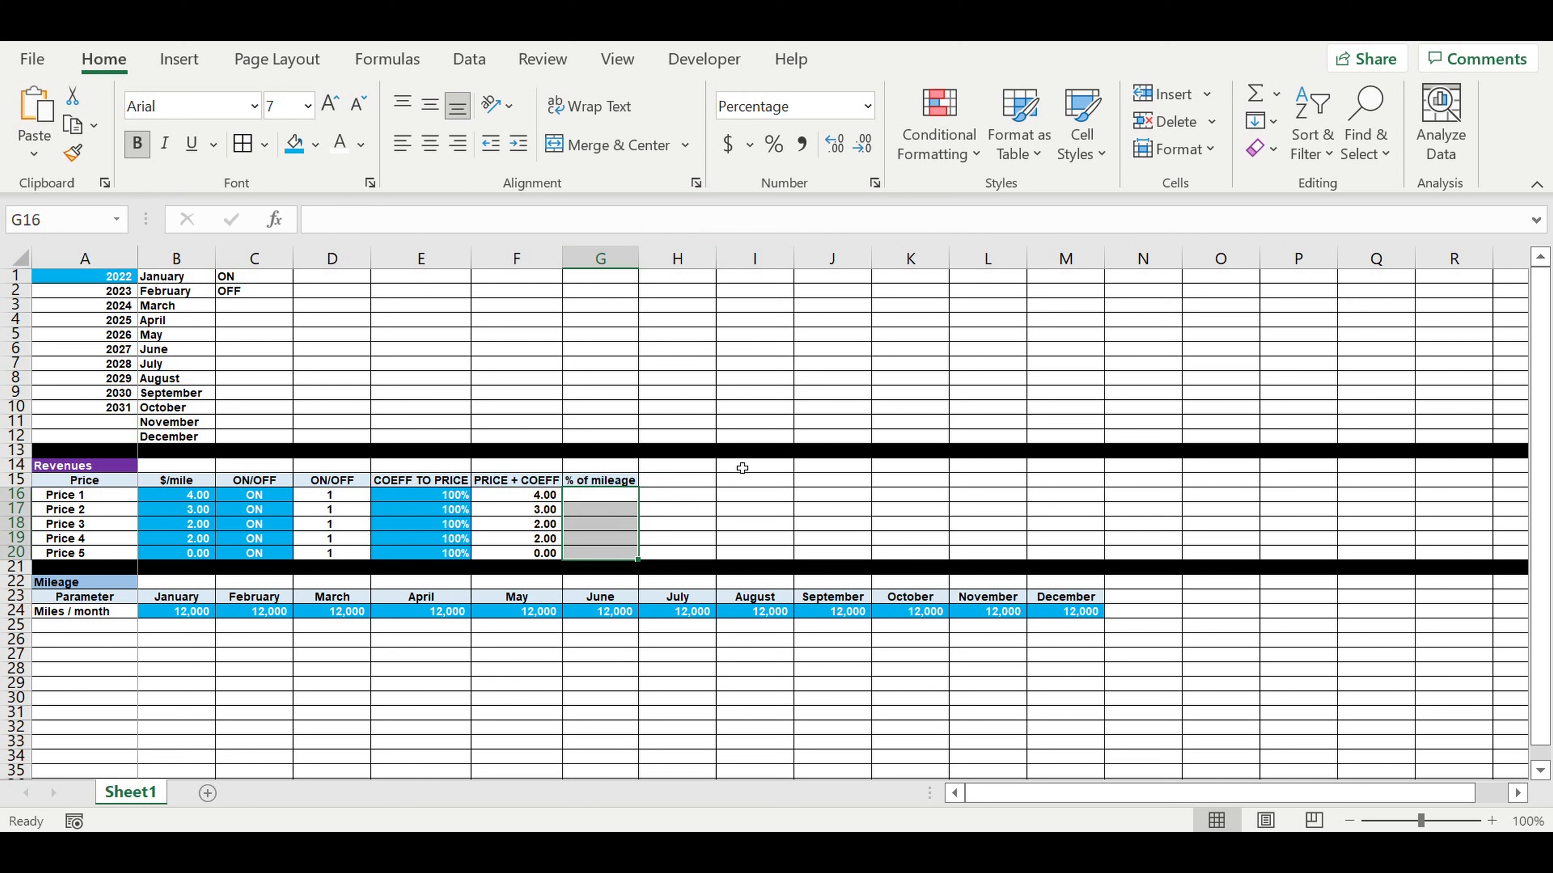
pyautogui.click(294, 144)
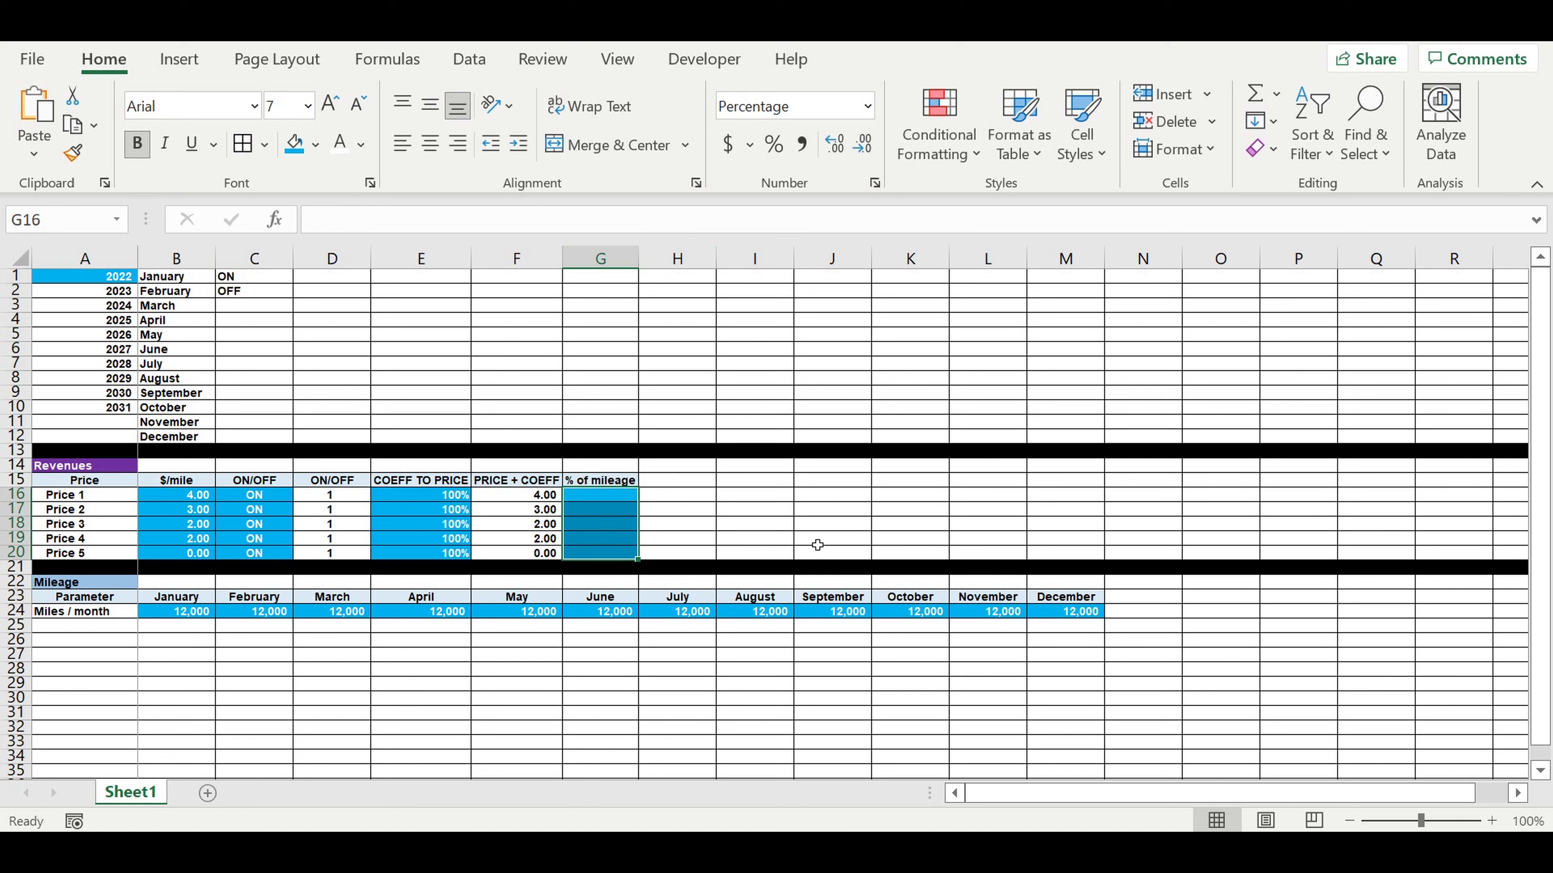
pyautogui.click(681, 467)
# Set the % of mileage to 30% for Price 1 in G16 and 10% for Price 2 in G17.
pyautogui.click(602, 495)
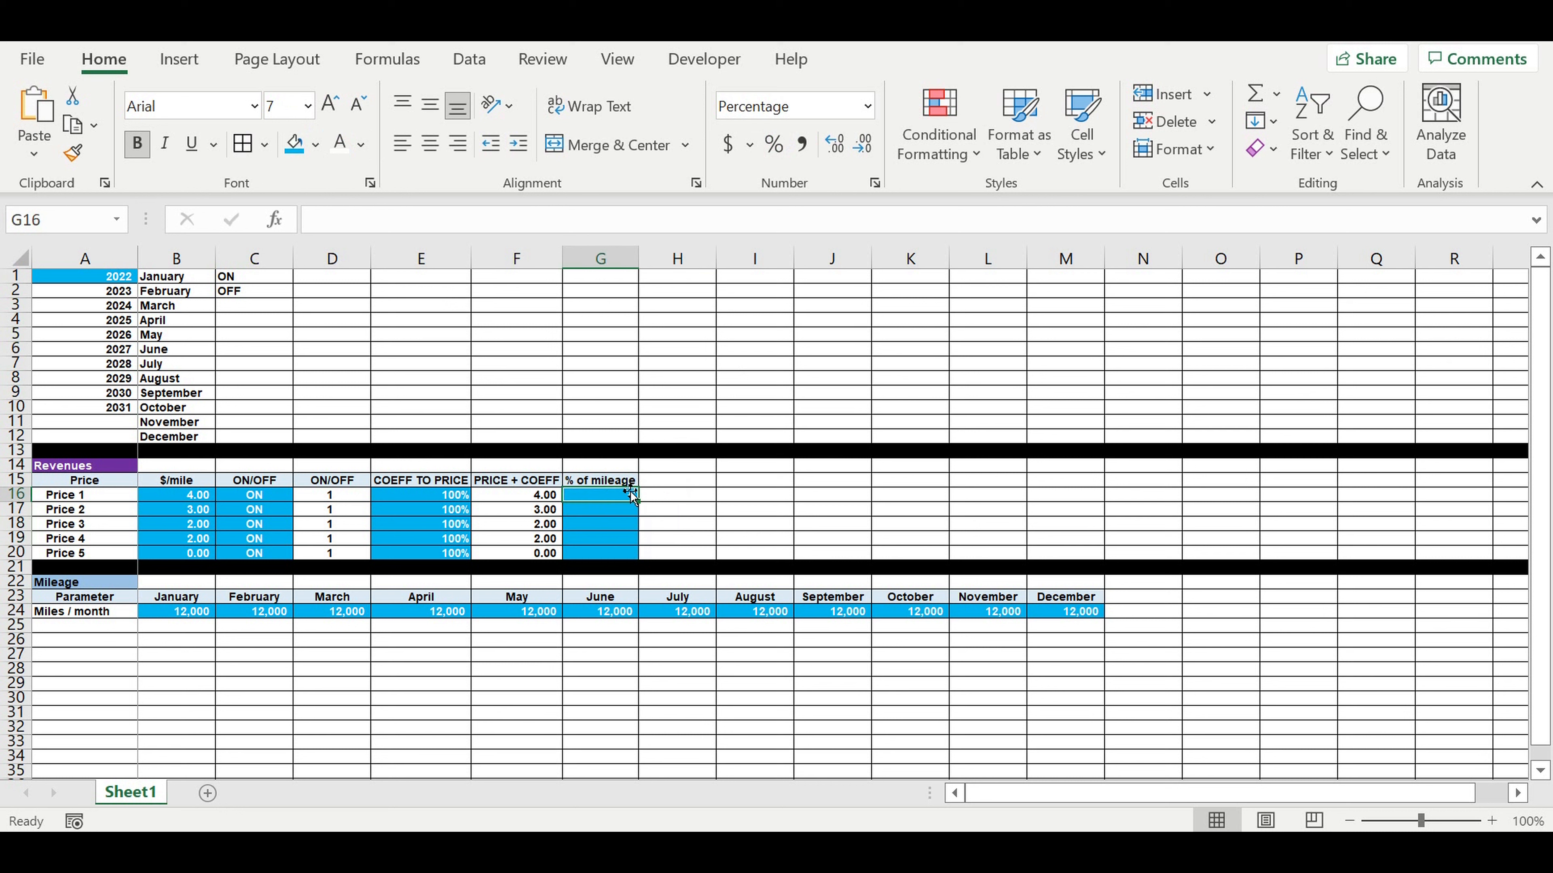
pyautogui.write('30')
pyautogui.click(711, 513)
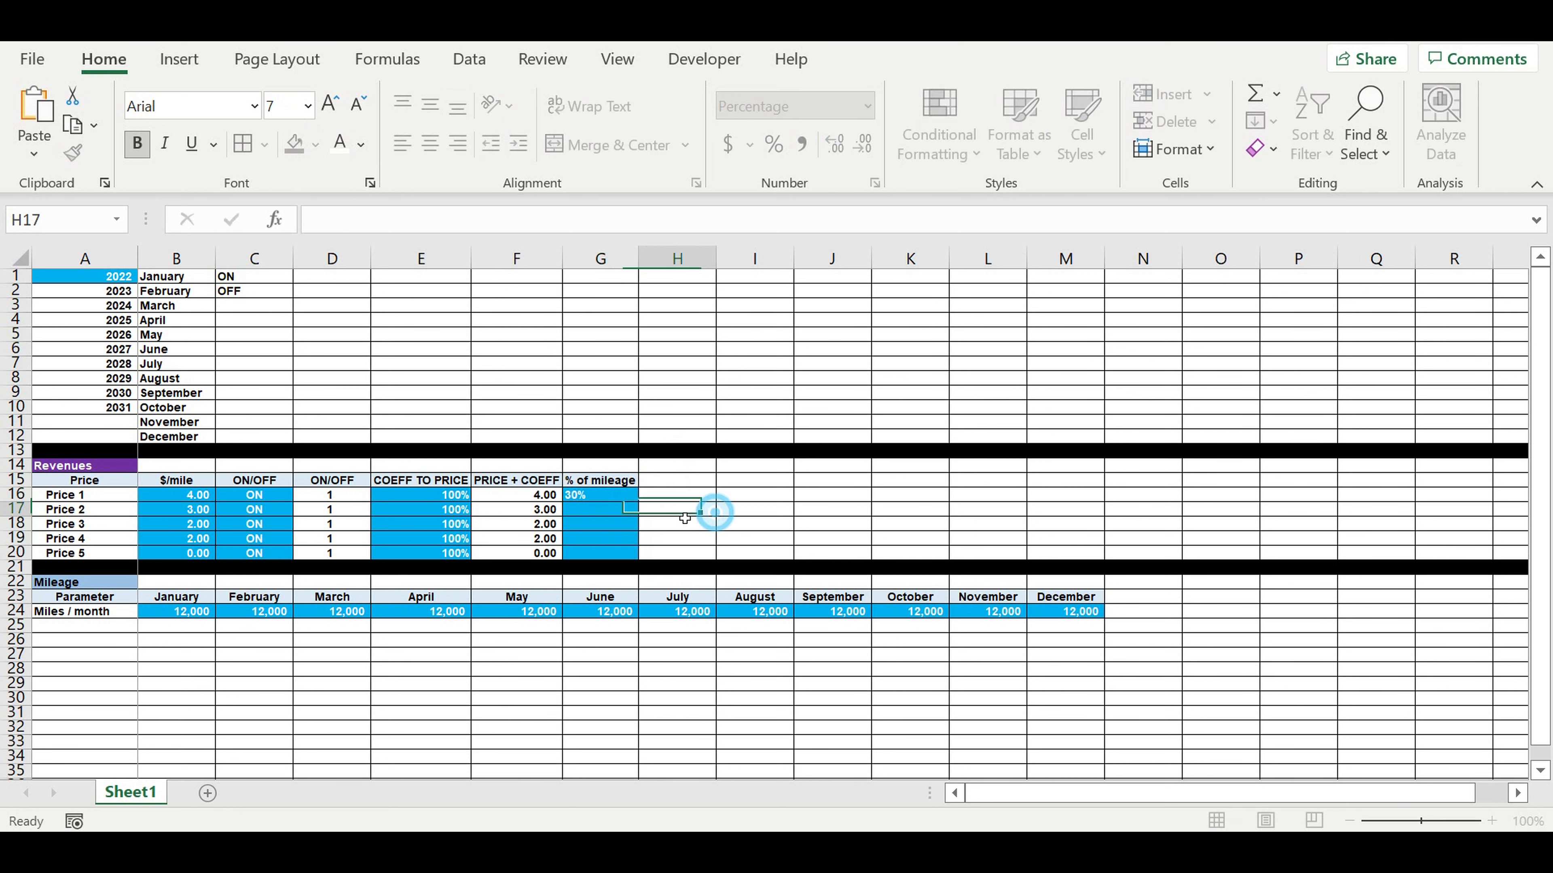
pyautogui.click(620, 513)
pyautogui.click(62, 501)
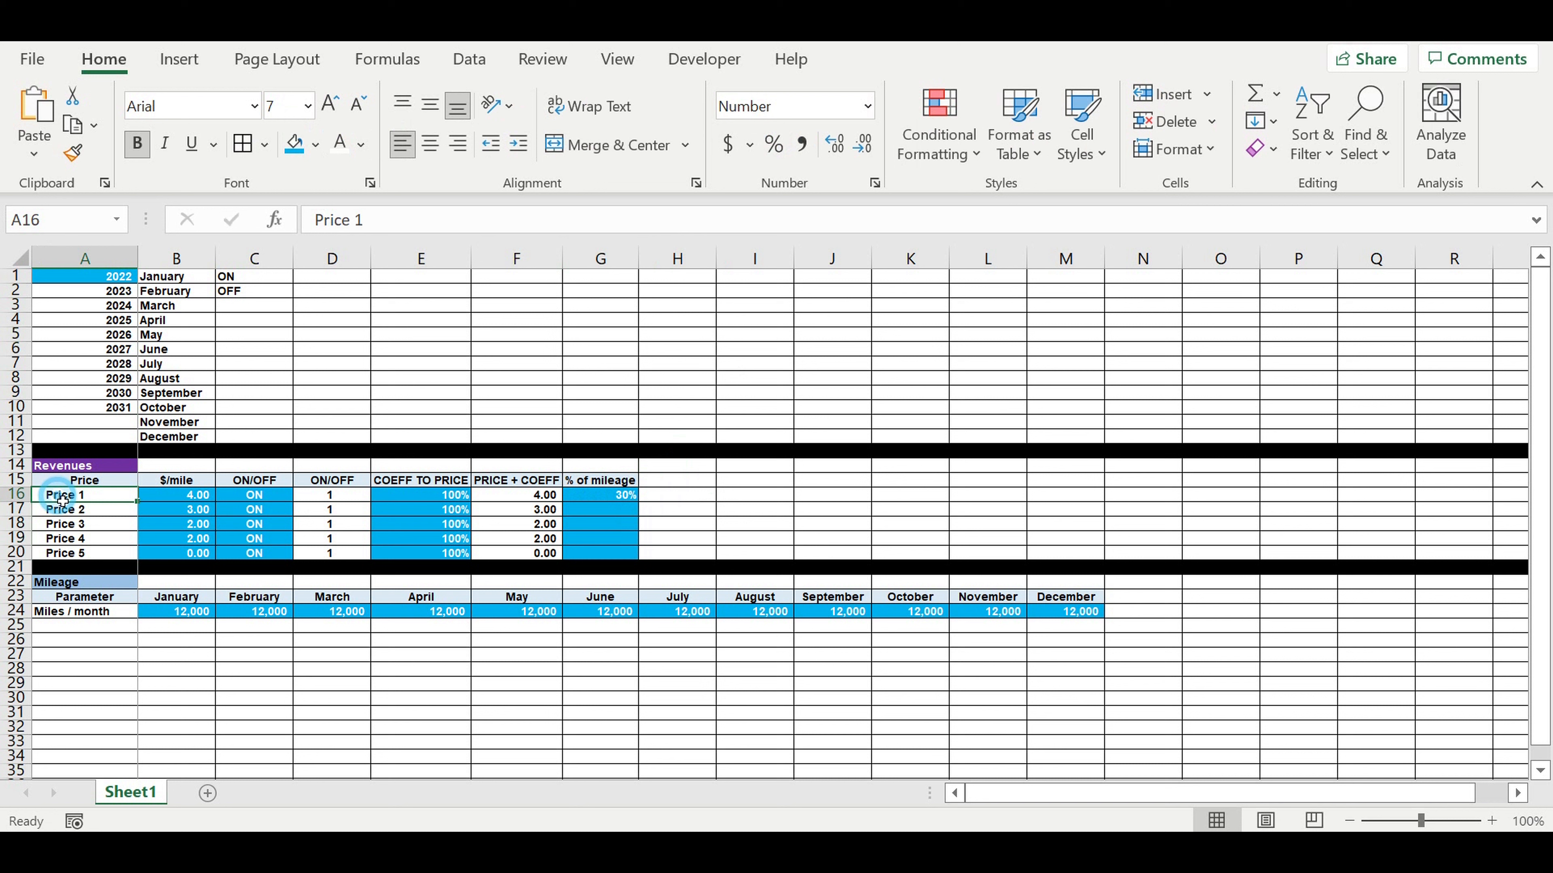
pyautogui.click(196, 498)
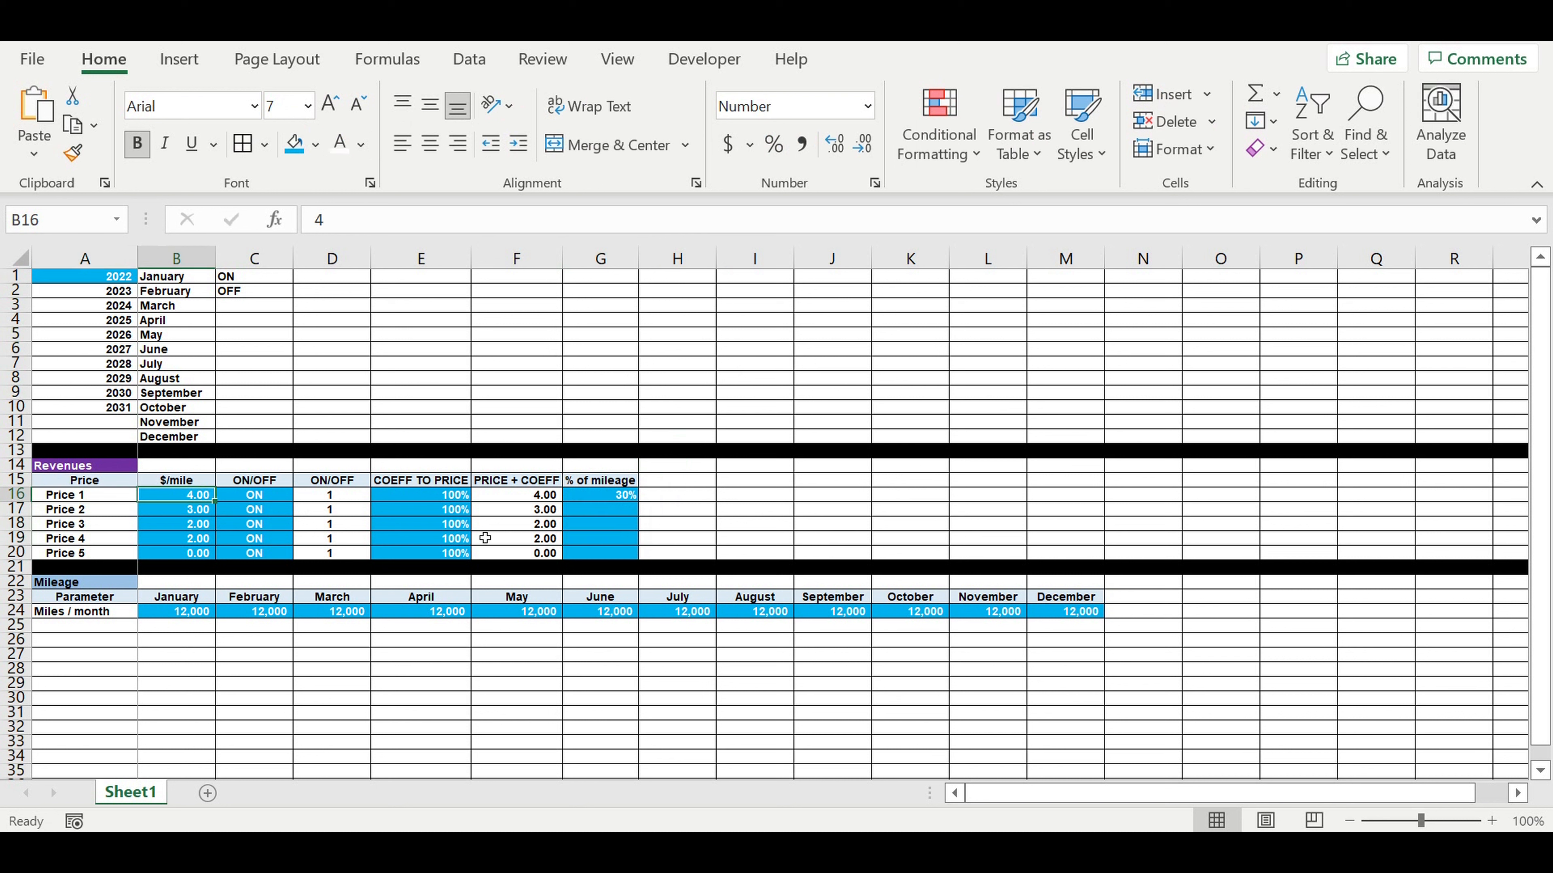
pyautogui.click(623, 516)
pyautogui.write('10')
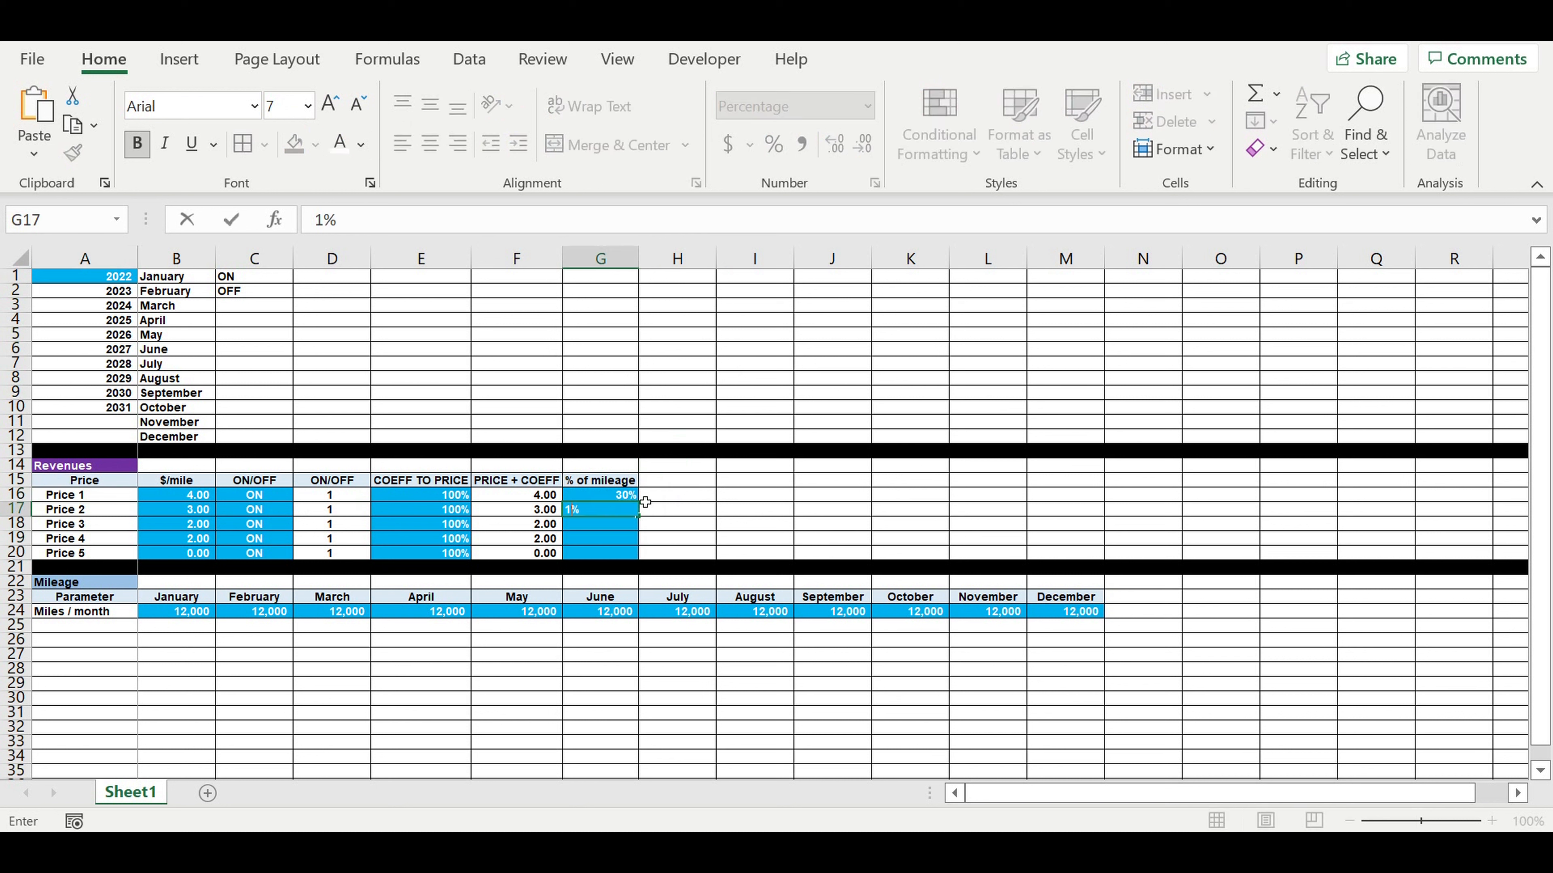
pyautogui.click(720, 535)
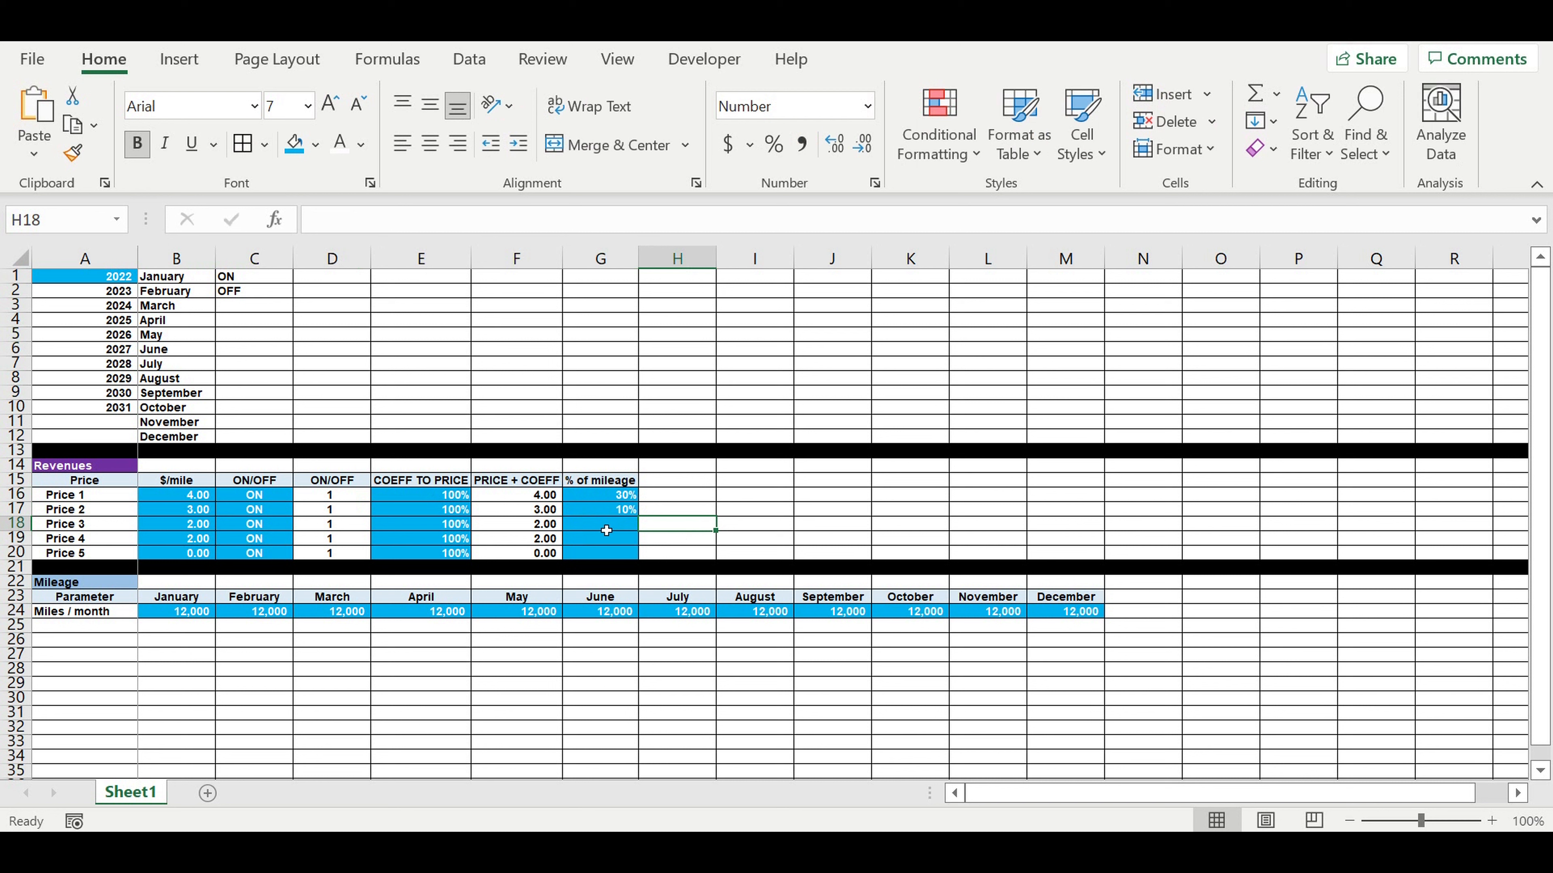
pyautogui.click(627, 530)
pyautogui.click(192, 515)
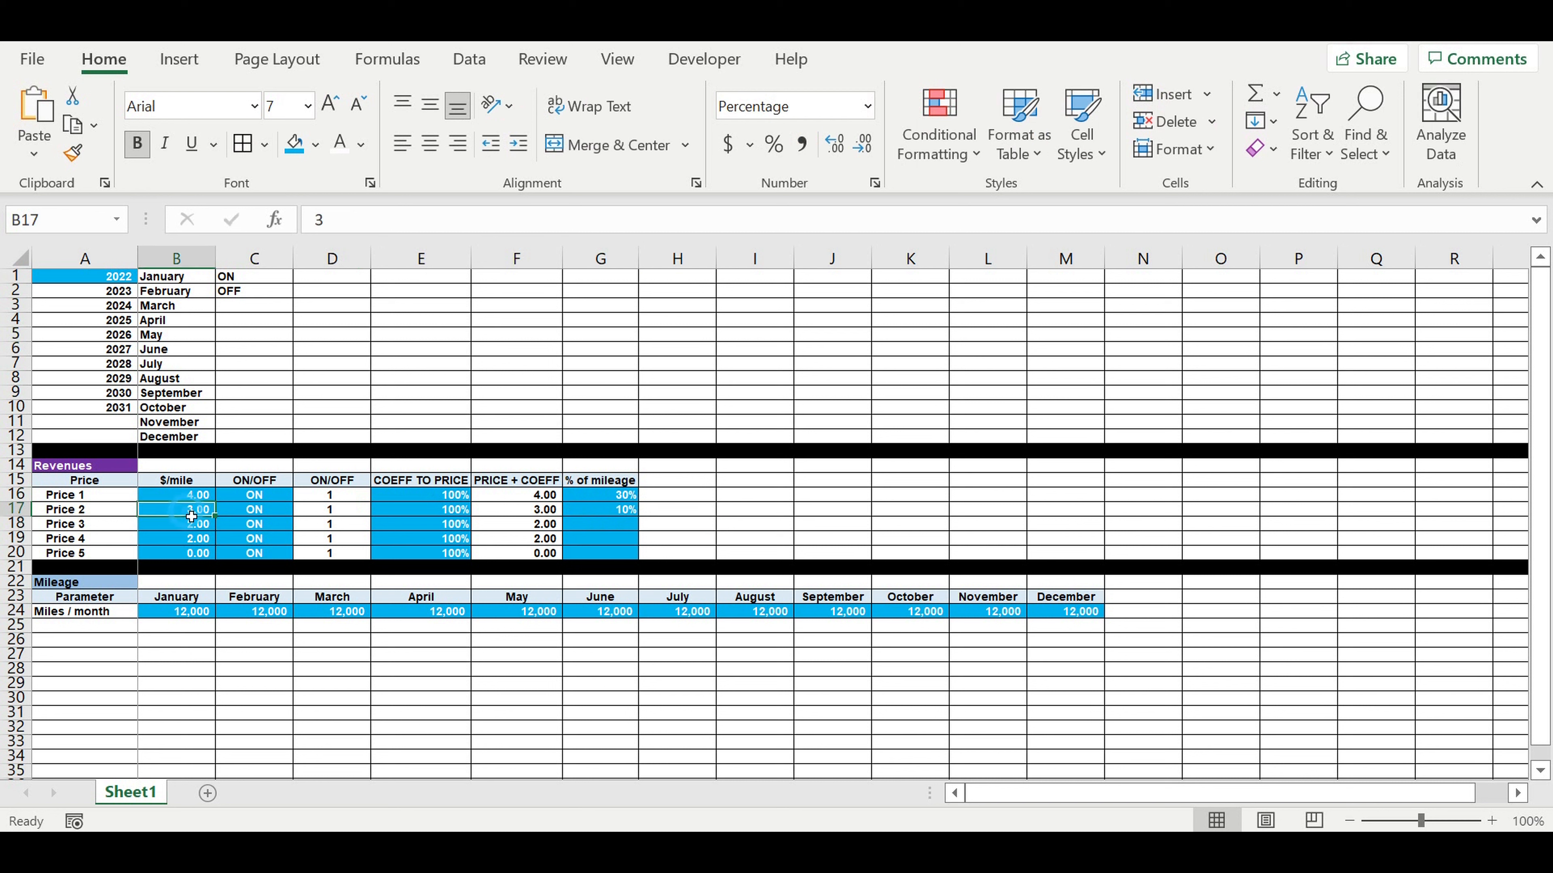
pyautogui.click(618, 530)
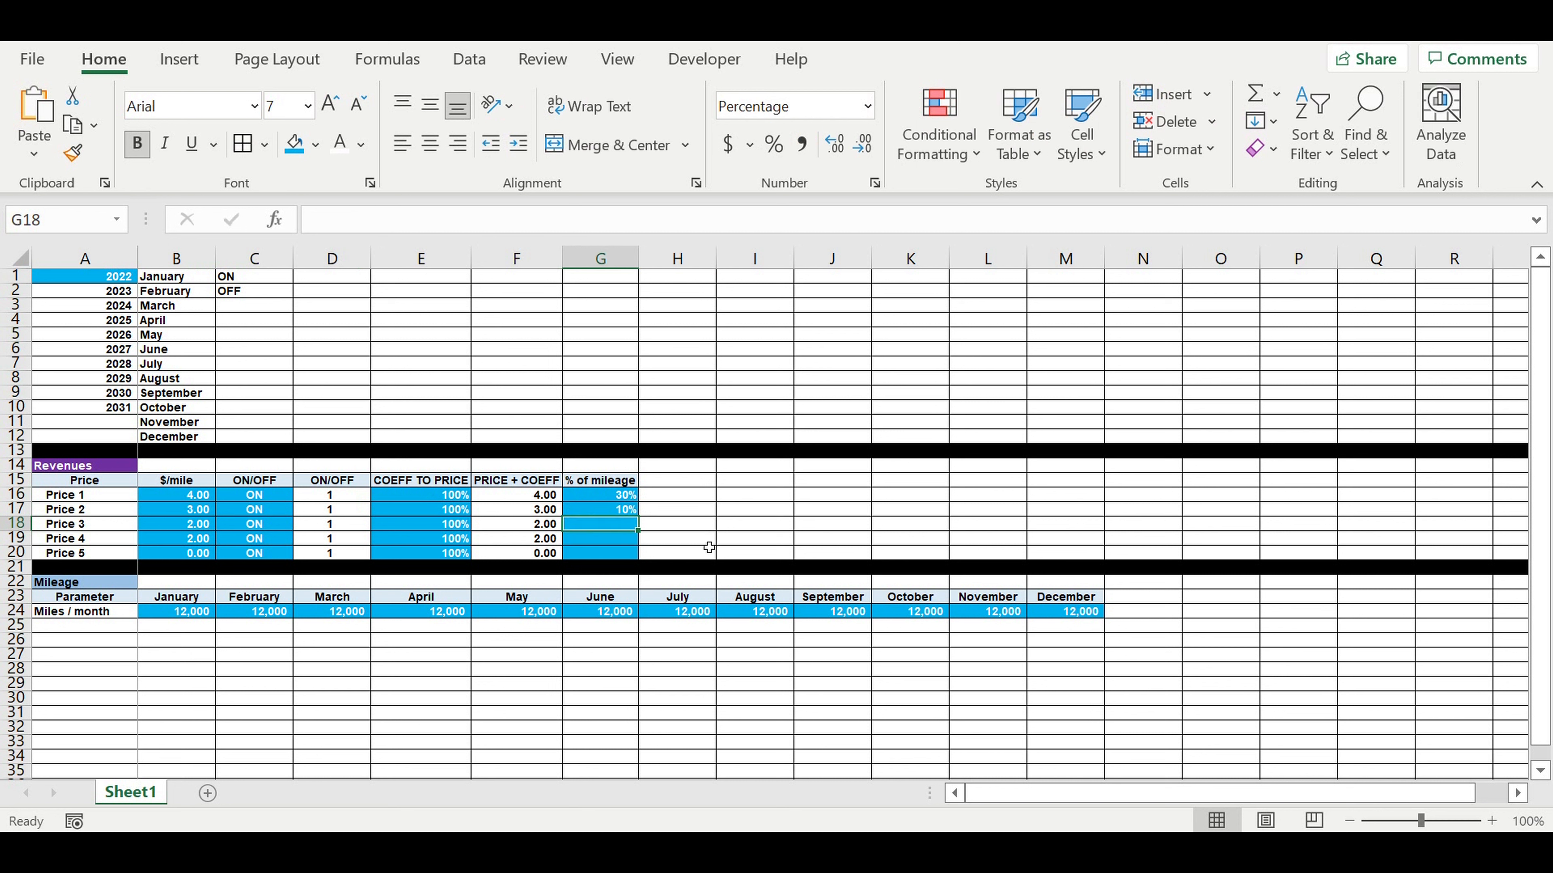
# Add an AutoSum total for the % of mileage column in G21 of the black divider row.
pyautogui.click(619, 567)
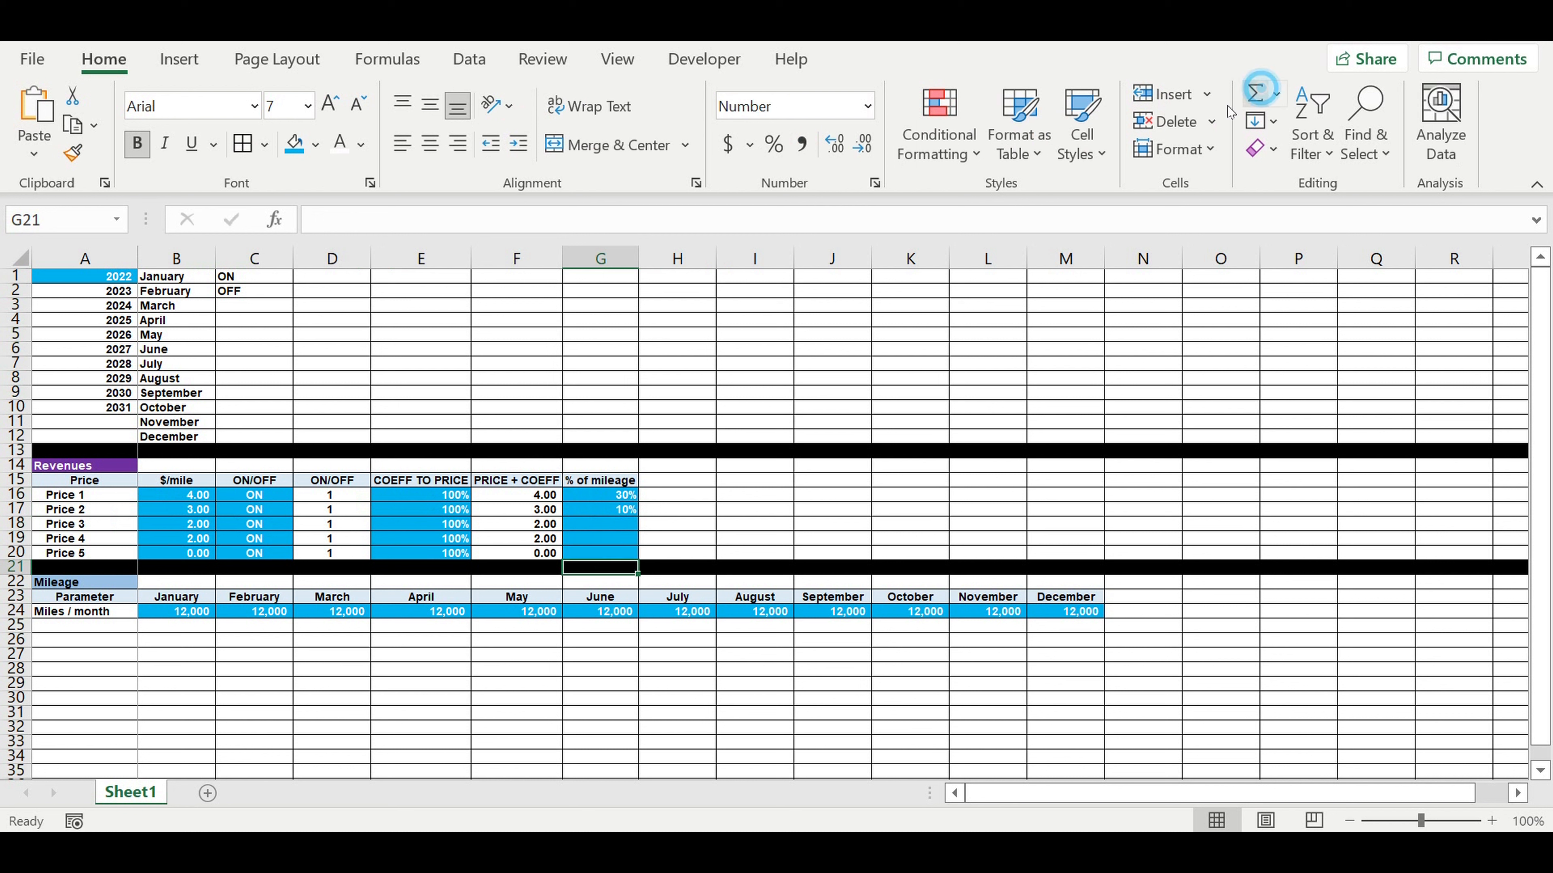
pyautogui.click(1255, 93)
pyautogui.press('Return')
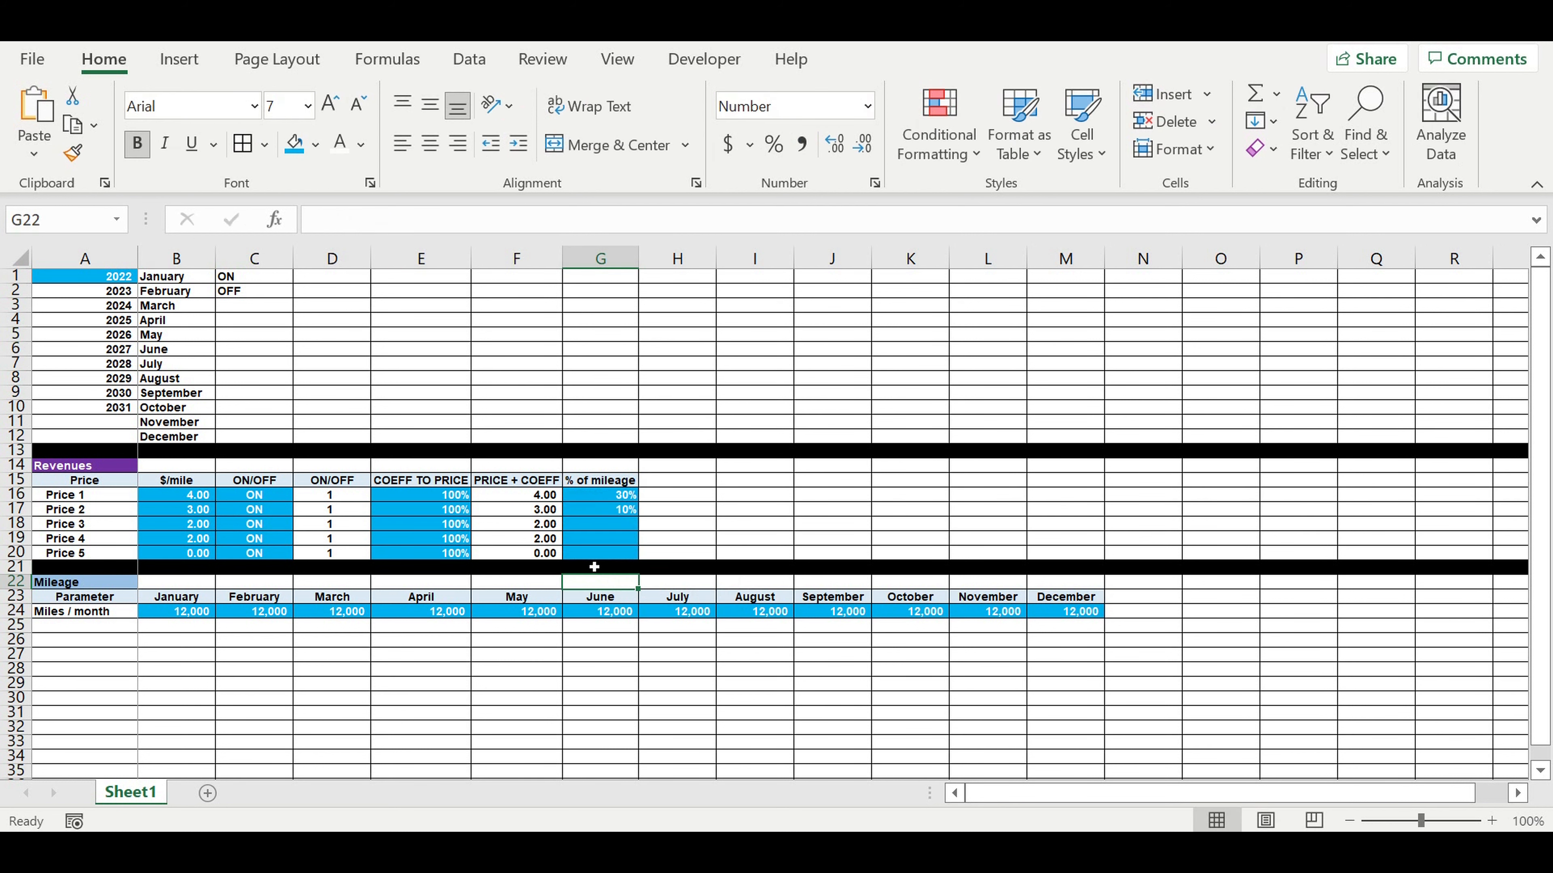
# Format the % of mileage total in G21 as a percentage and give the cell a yellow fill.
pyautogui.click(595, 570)
pyautogui.click(774, 143)
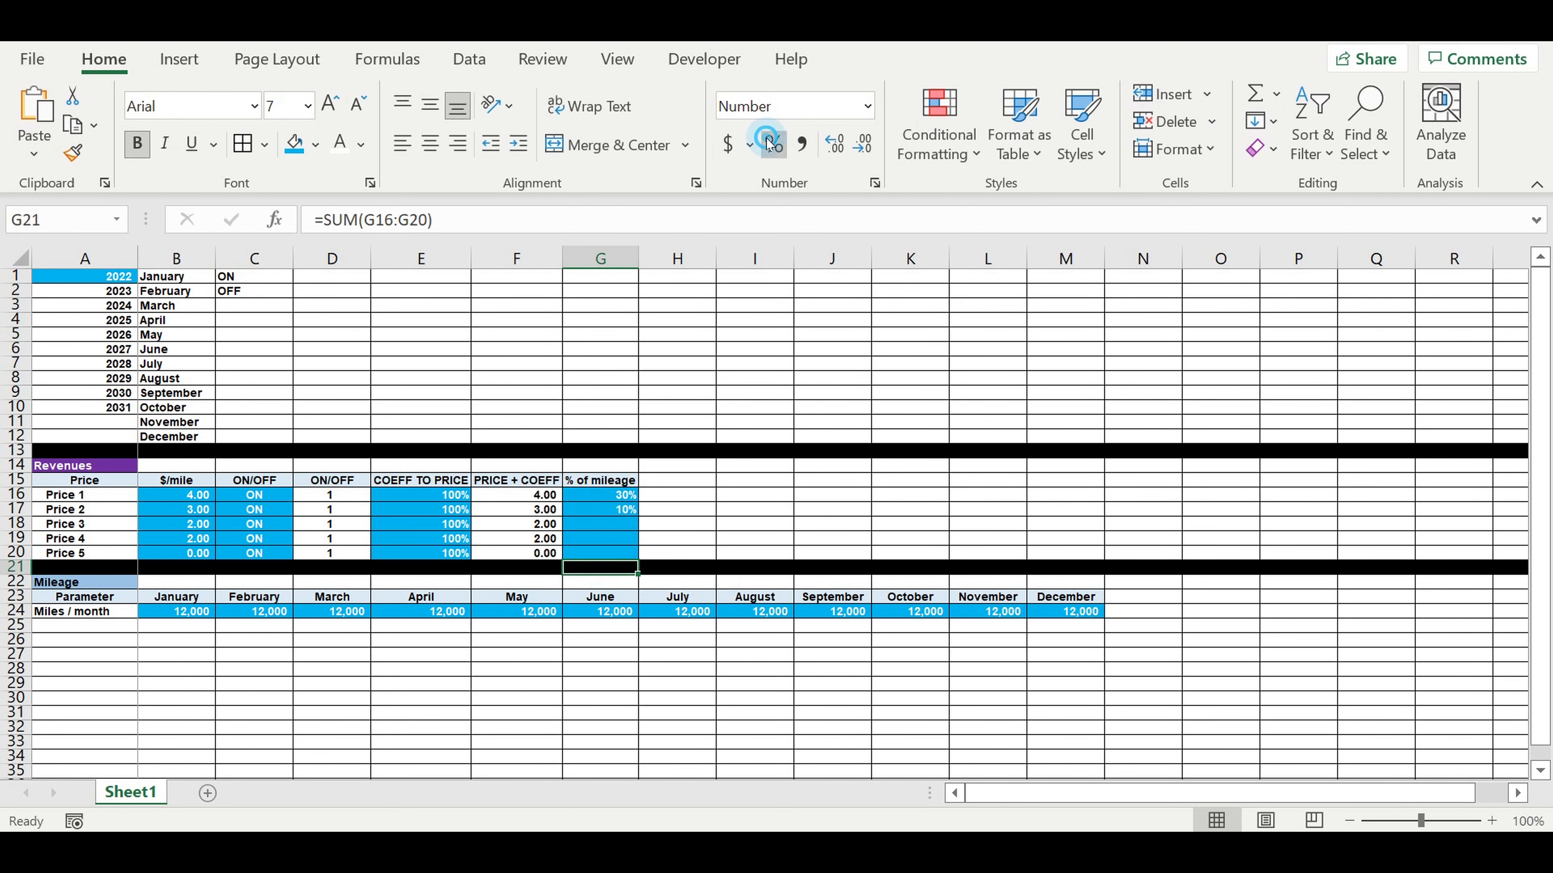
pyautogui.click(315, 144)
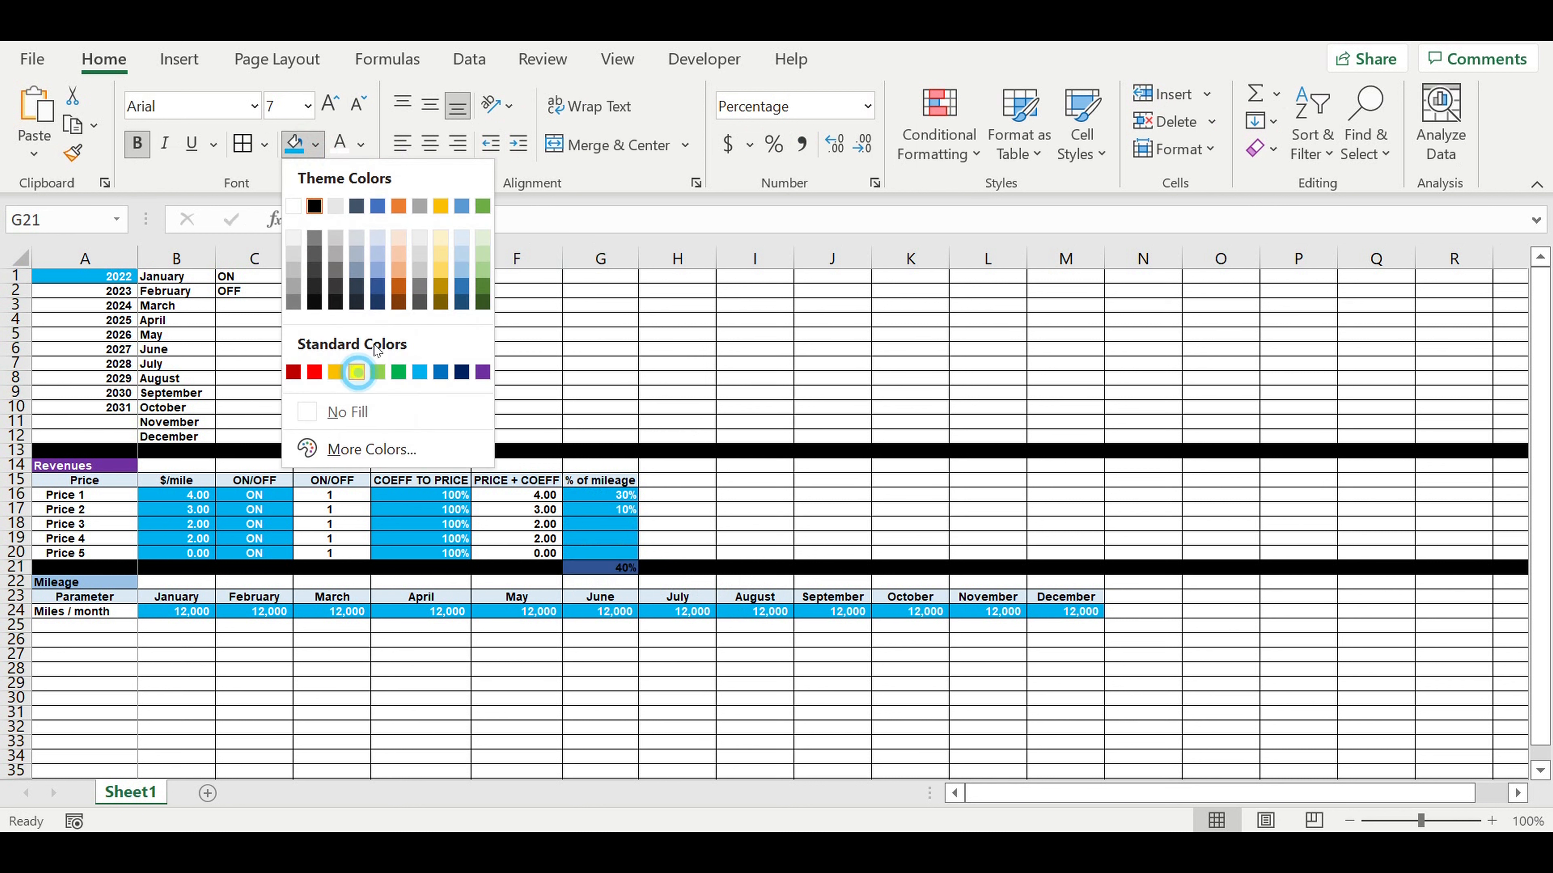
pyautogui.click(361, 368)
pyautogui.click(795, 455)
# Set the % of mileage to 50% for Price 3, 7% for Price 4 and 3% for Price 5 in G18:G20.
pyautogui.click(618, 526)
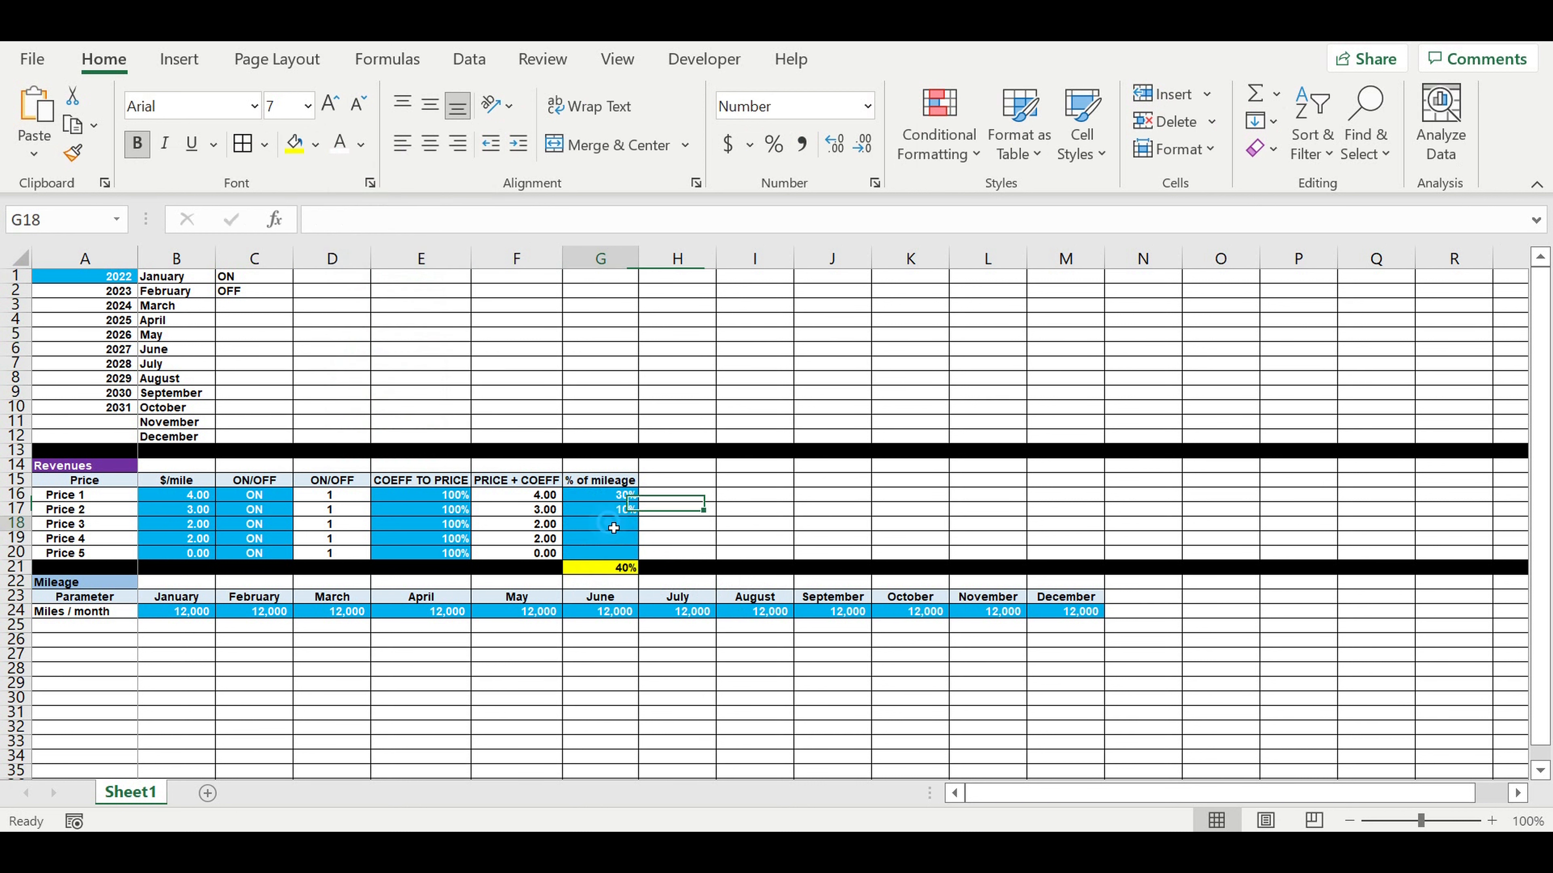
pyautogui.write('50')
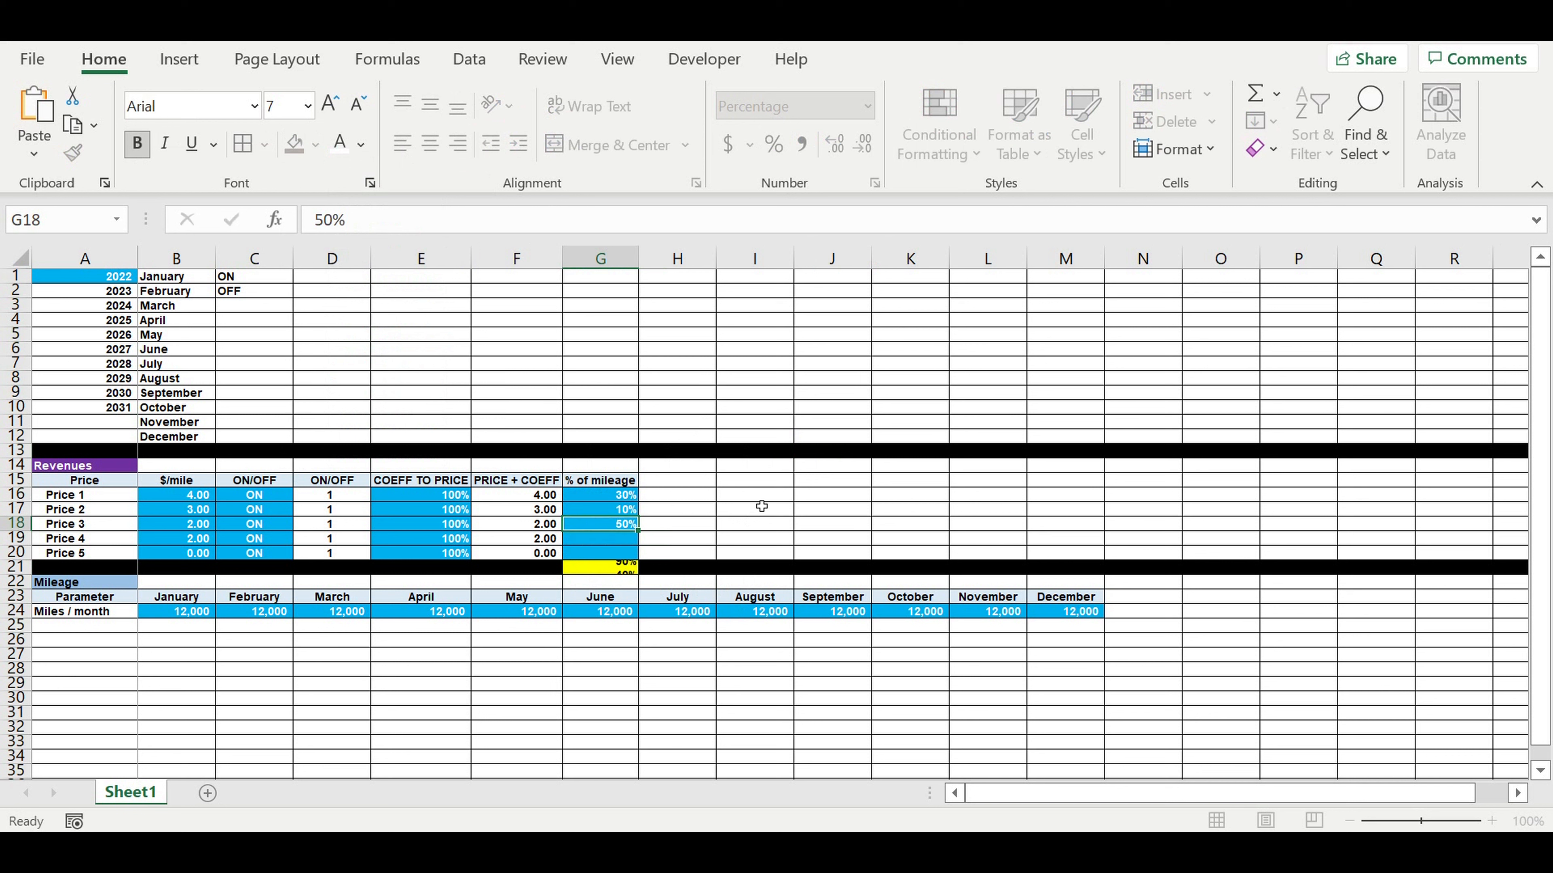
pyautogui.press('Return')
pyautogui.write('5')
pyautogui.press('Return')
pyautogui.click(619, 538)
pyautogui.write('7')
pyautogui.press('Return')
pyautogui.write('3')
pyautogui.press('Return')
pyautogui.click(746, 505)
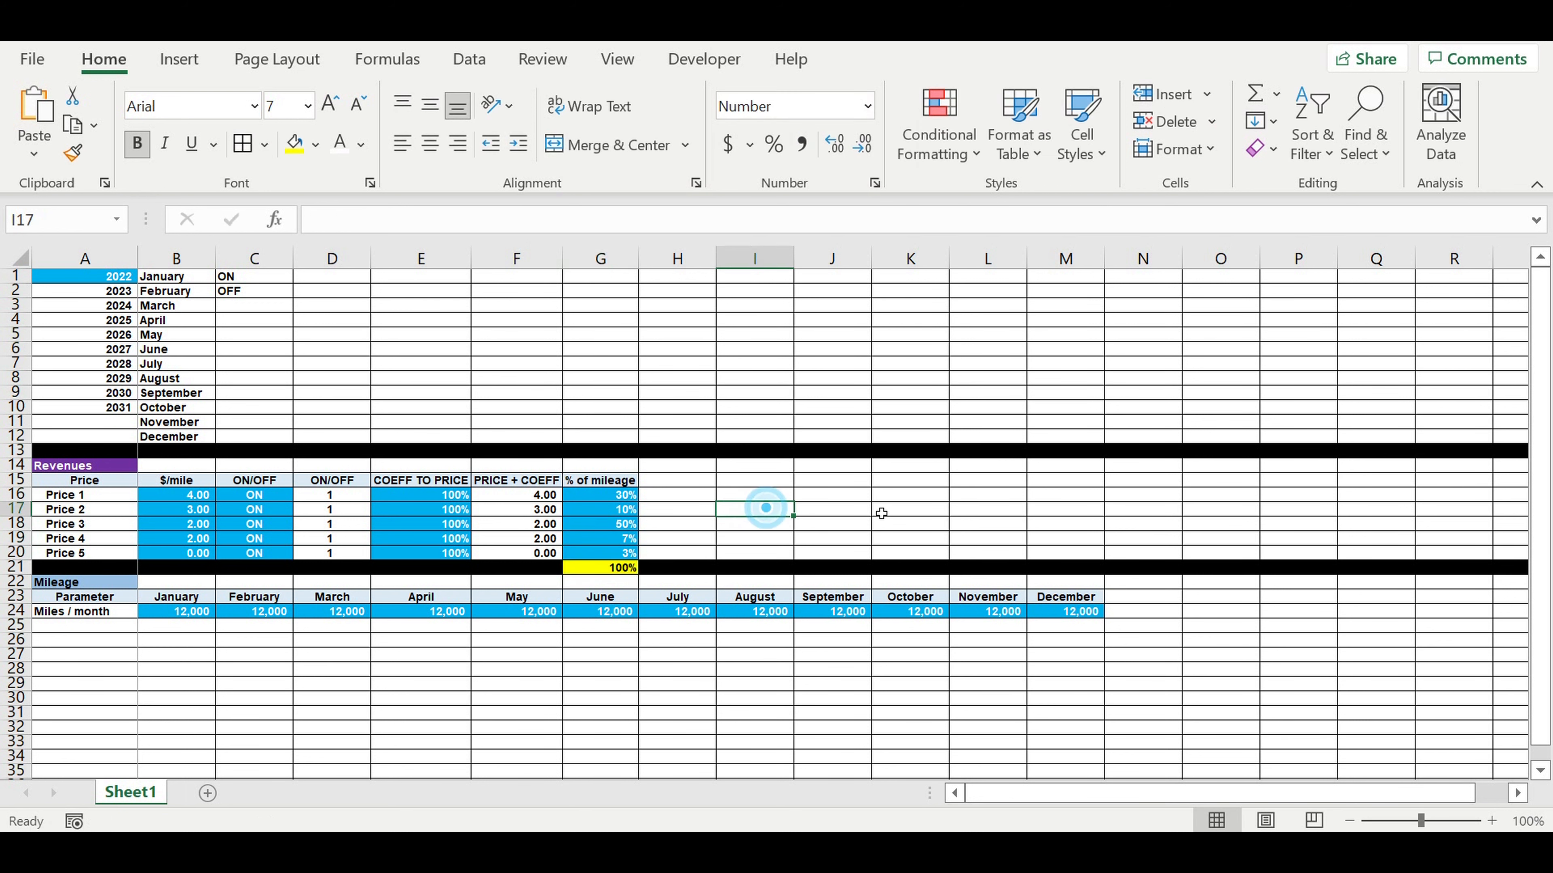
# Examine how the % of mileage split and the $/mile prices relate to January's miles per month.
pyautogui.click(596, 499)
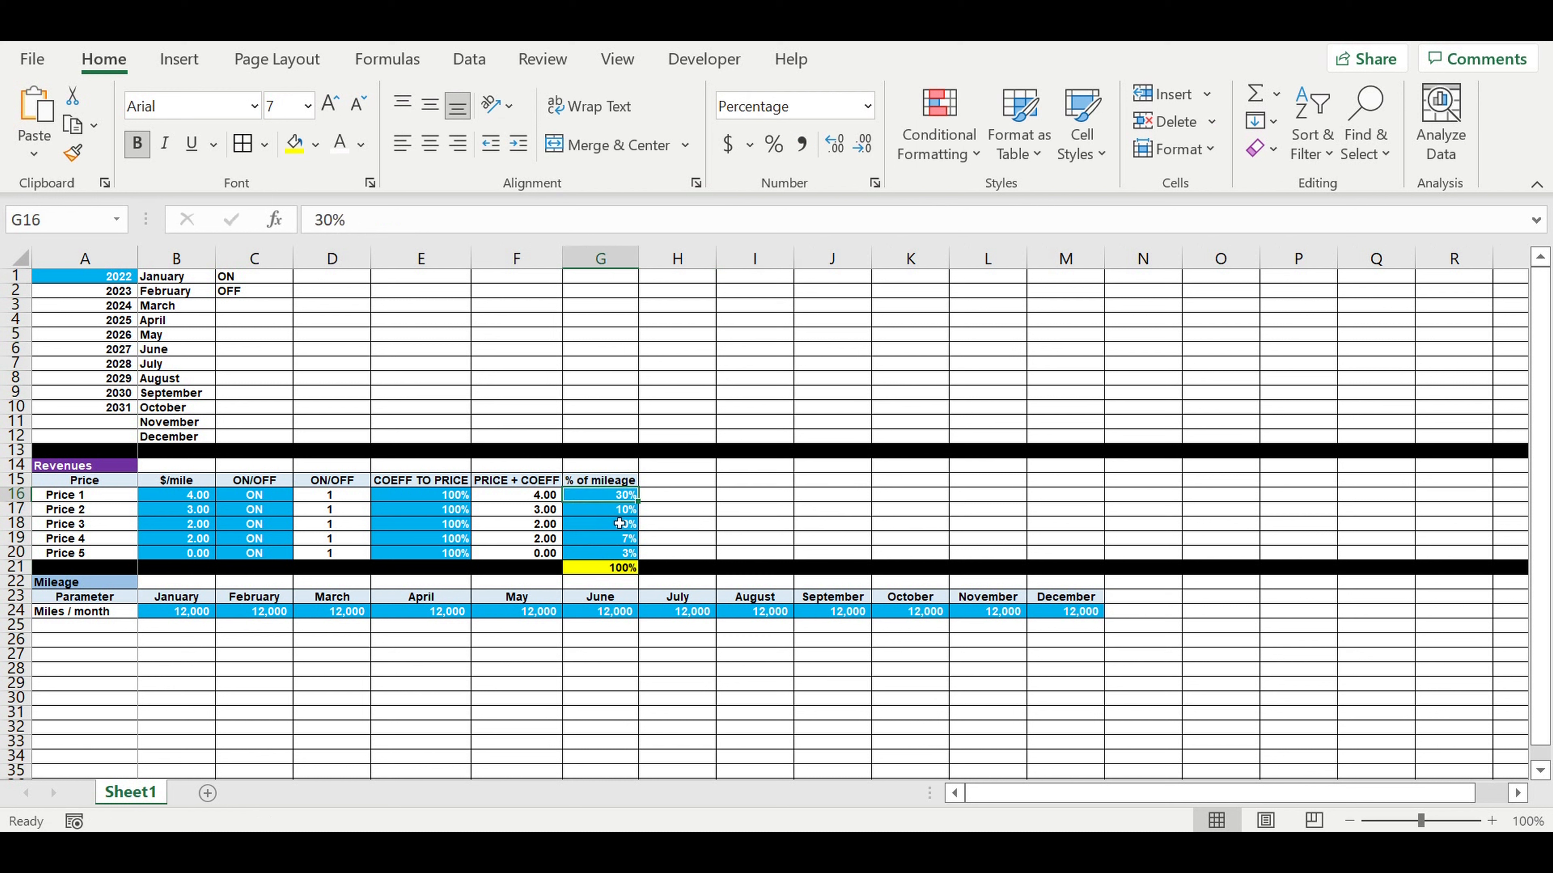
pyautogui.click(177, 617)
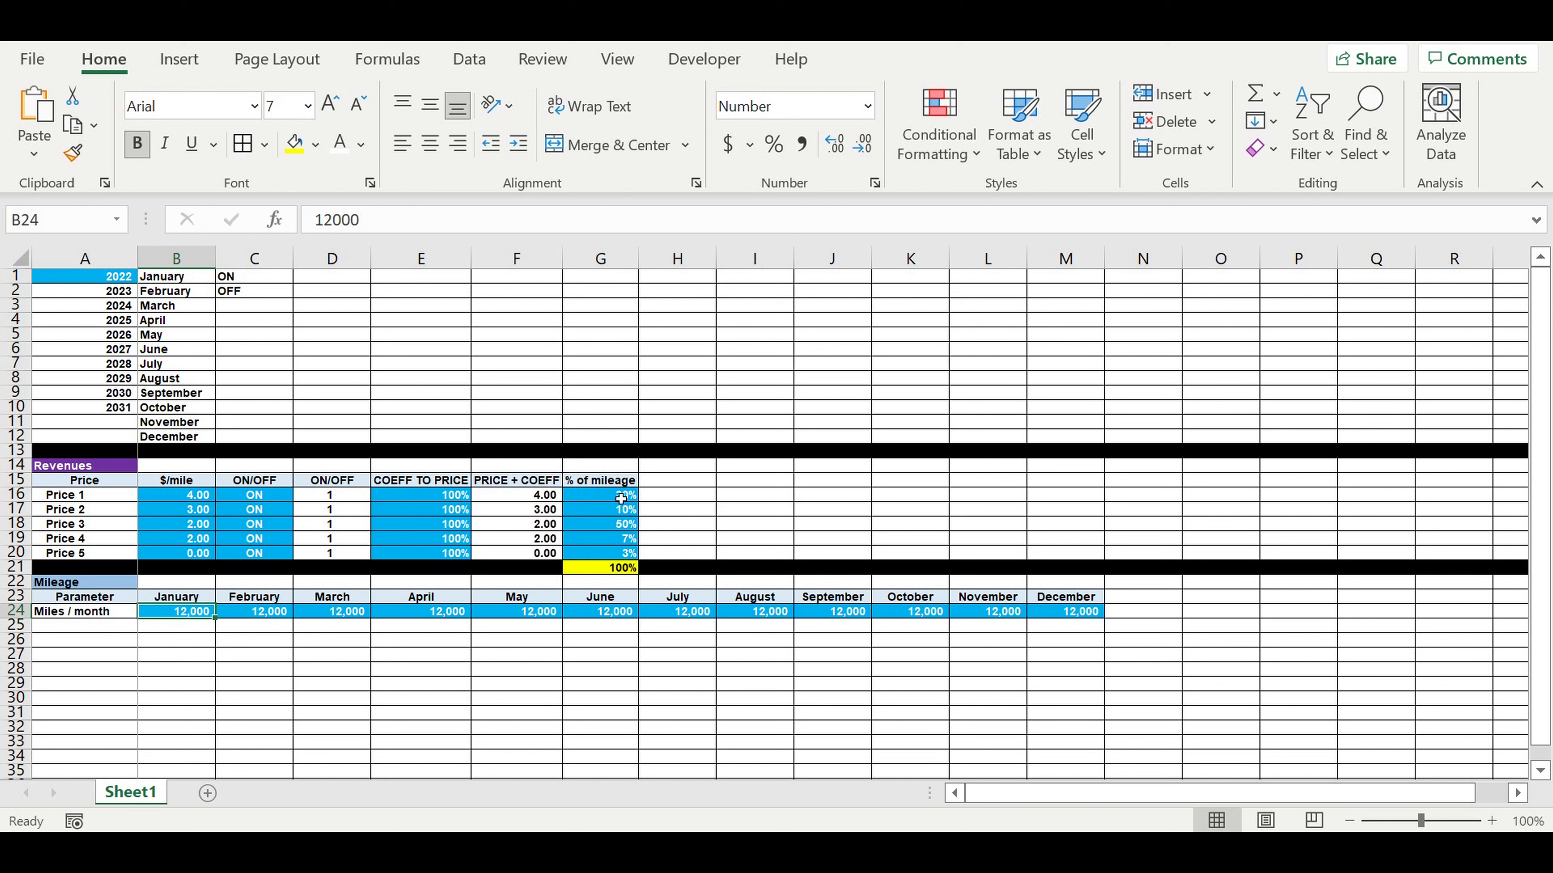
pyautogui.click(621, 499)
pyautogui.click(196, 618)
pyautogui.click(177, 500)
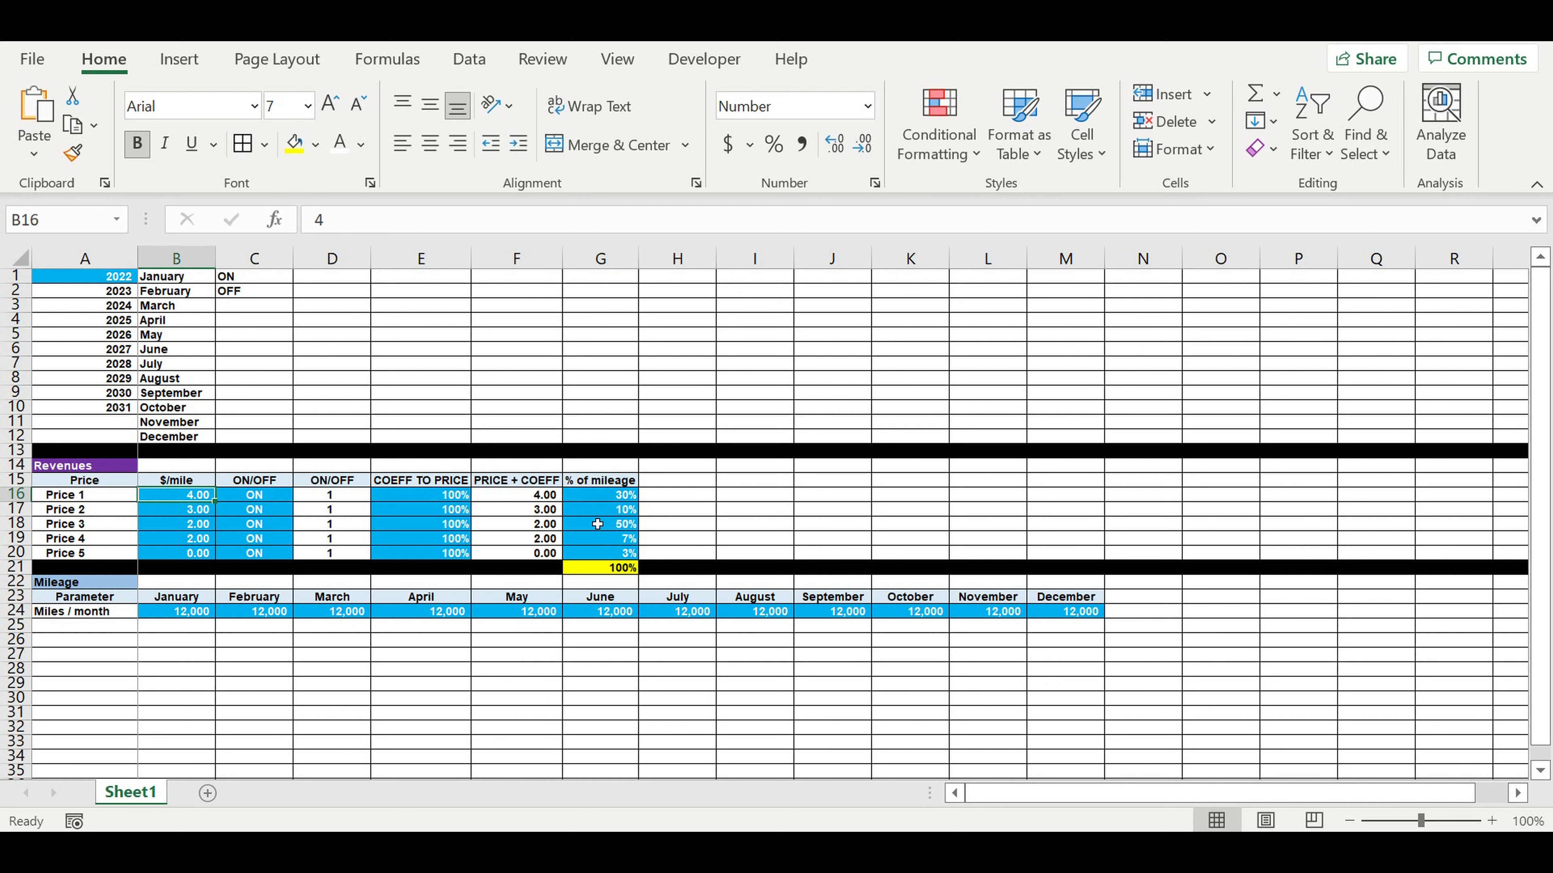
pyautogui.click(600, 511)
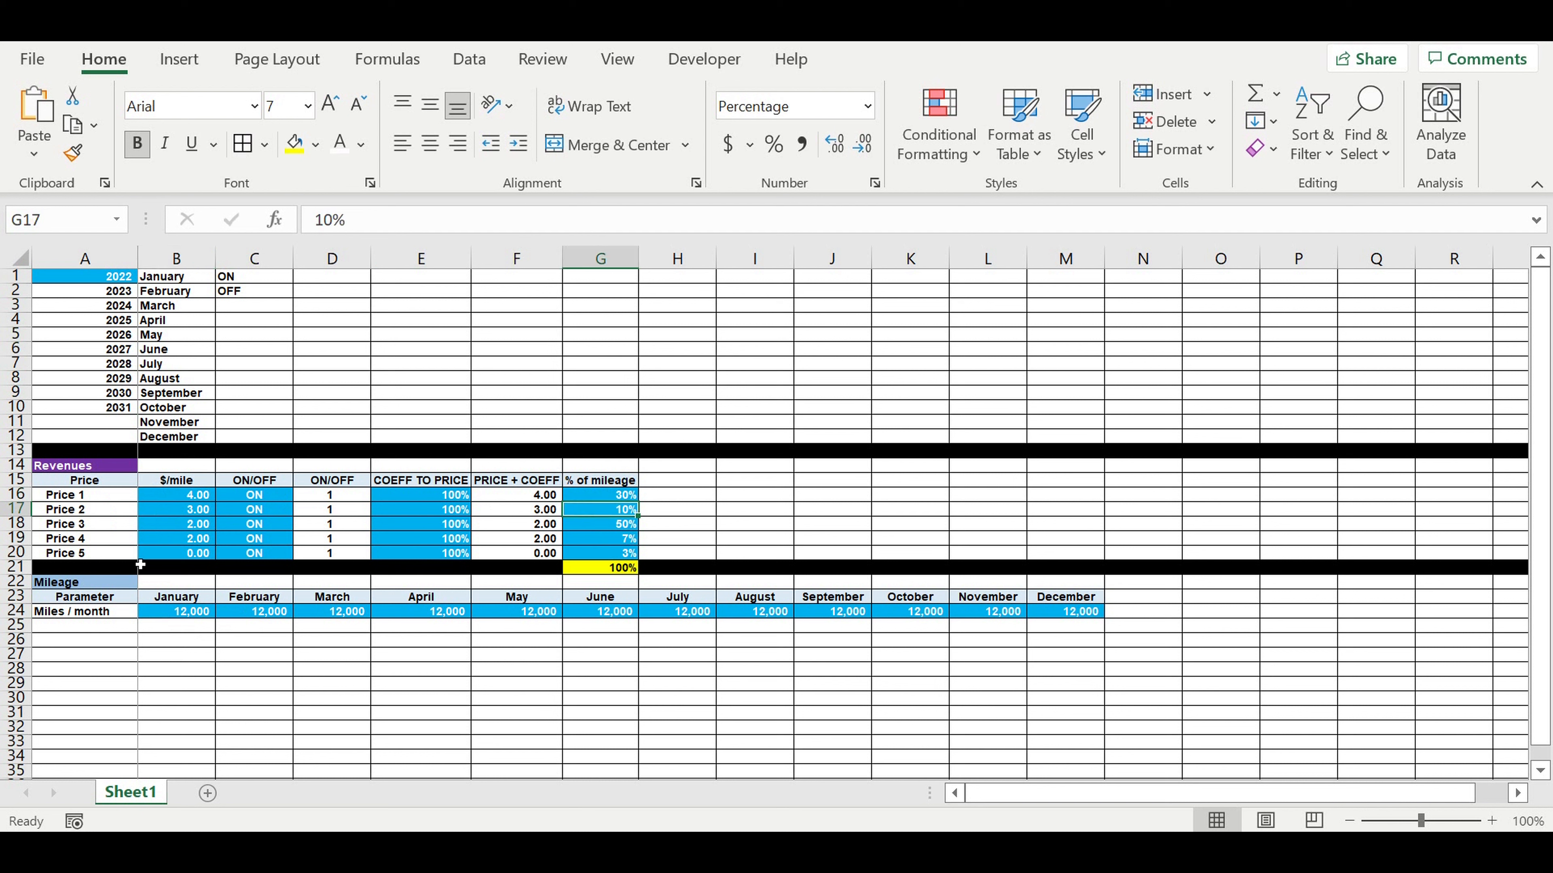
pyautogui.click(201, 617)
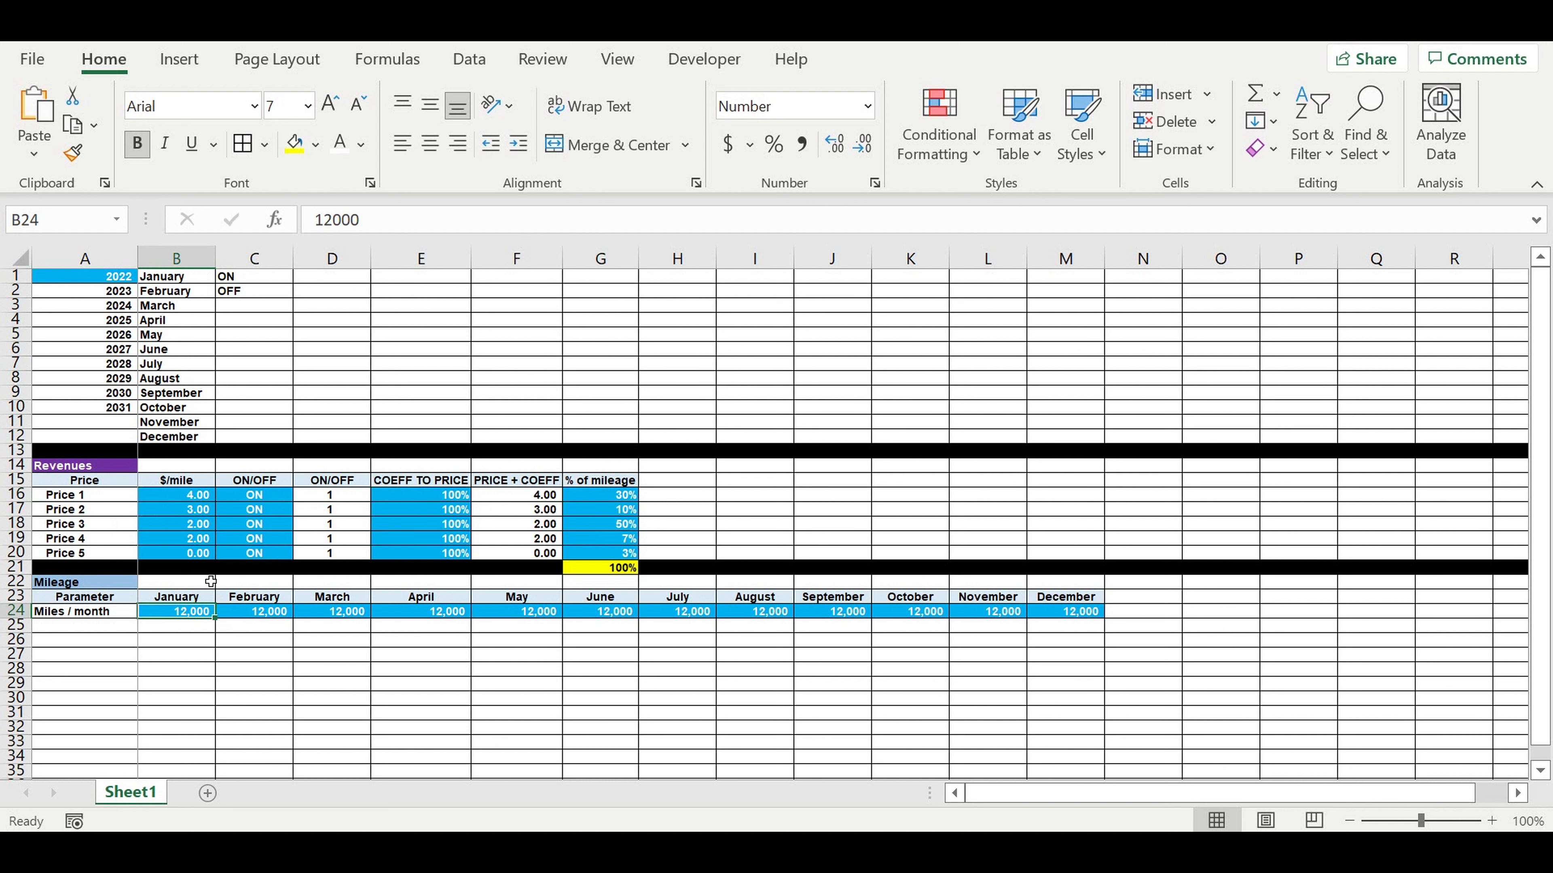
pyautogui.click(177, 514)
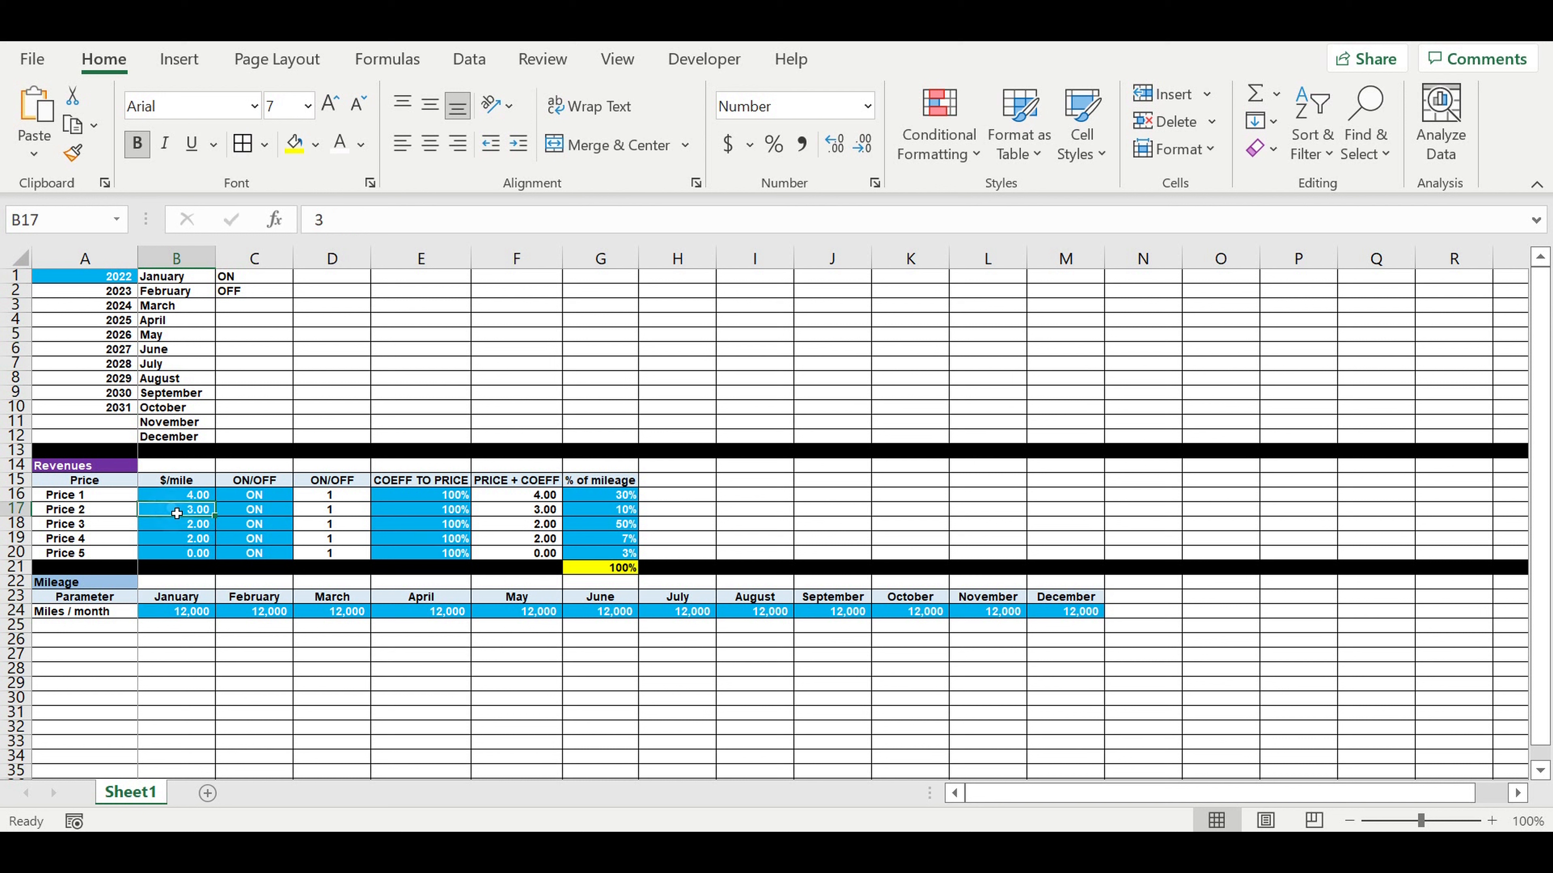
pyautogui.moveTo(614, 501); pyautogui.dragTo(611, 558)
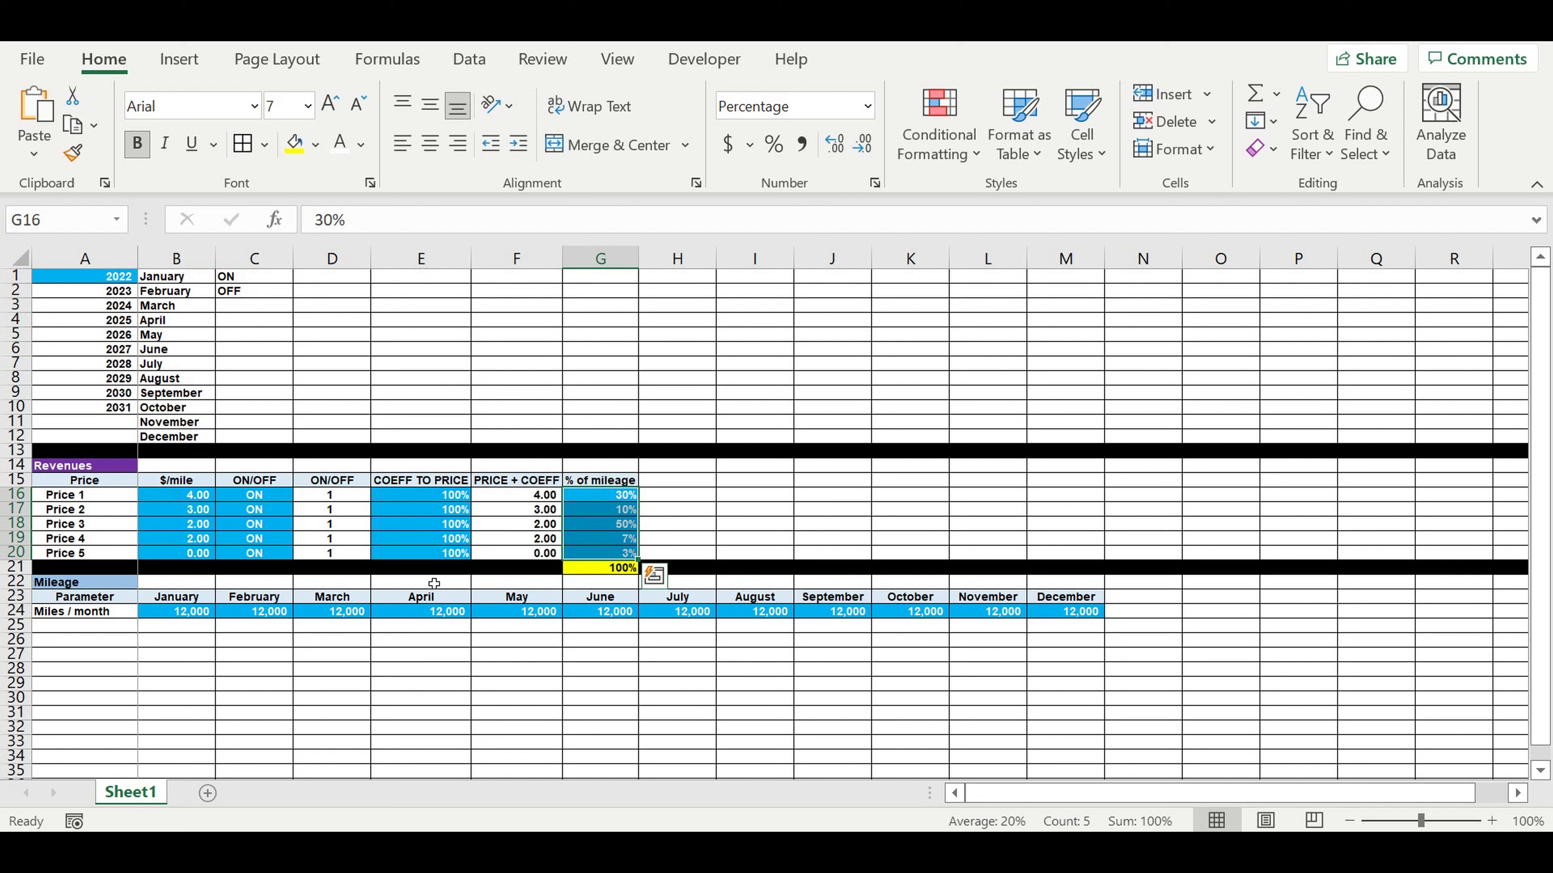
# Fill A25:M25, the row beneath Miles / month, with dark grey.
pyautogui.moveTo(84, 633); pyautogui.dragTo(1061, 633)
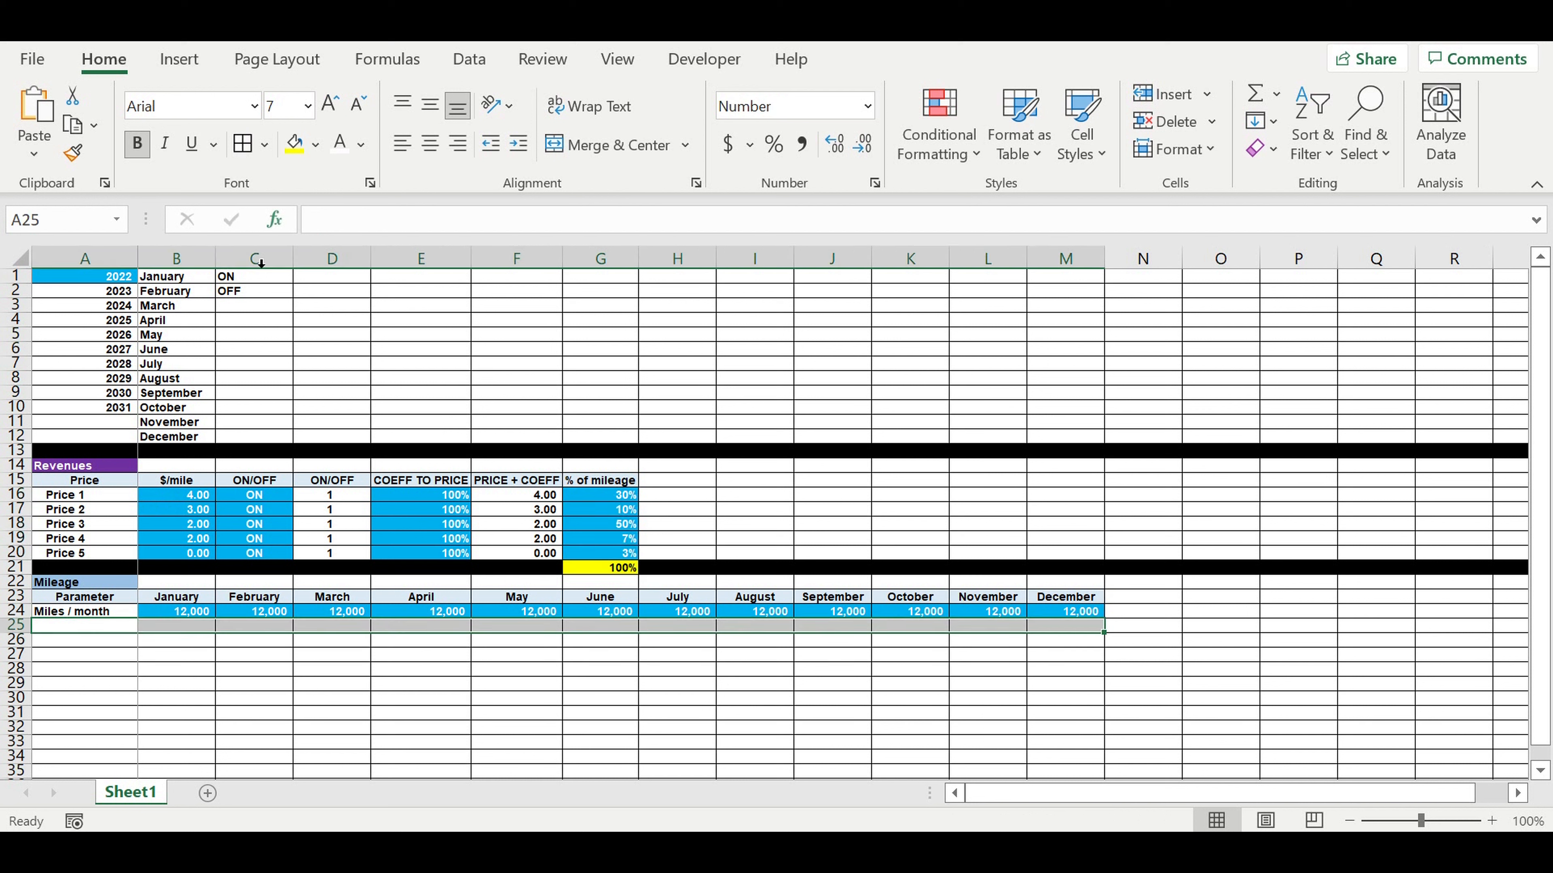
pyautogui.click(316, 144)
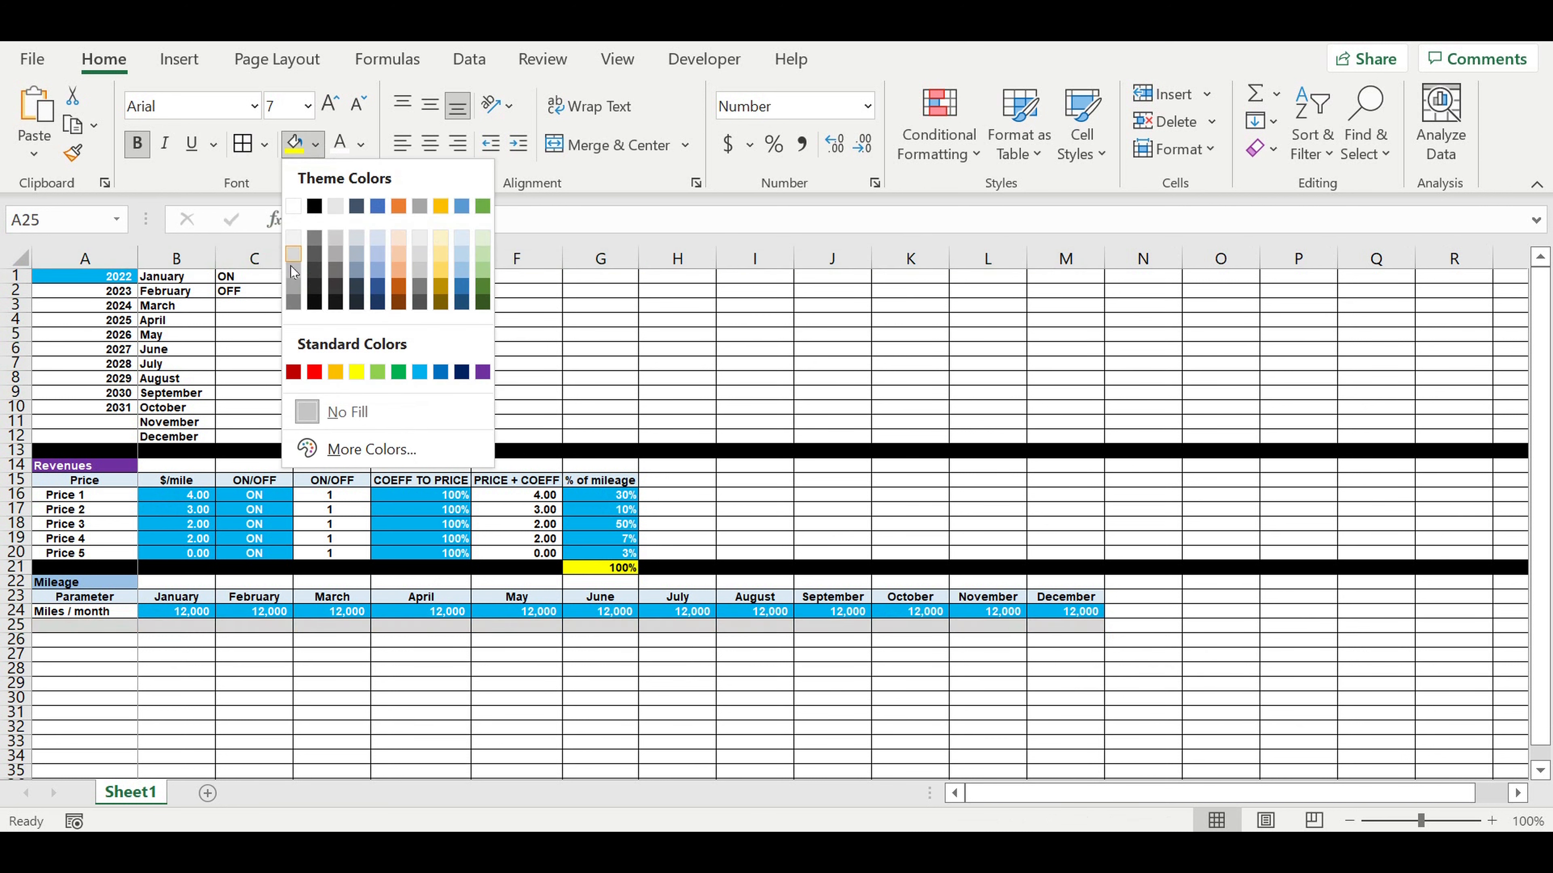
pyautogui.click(314, 270)
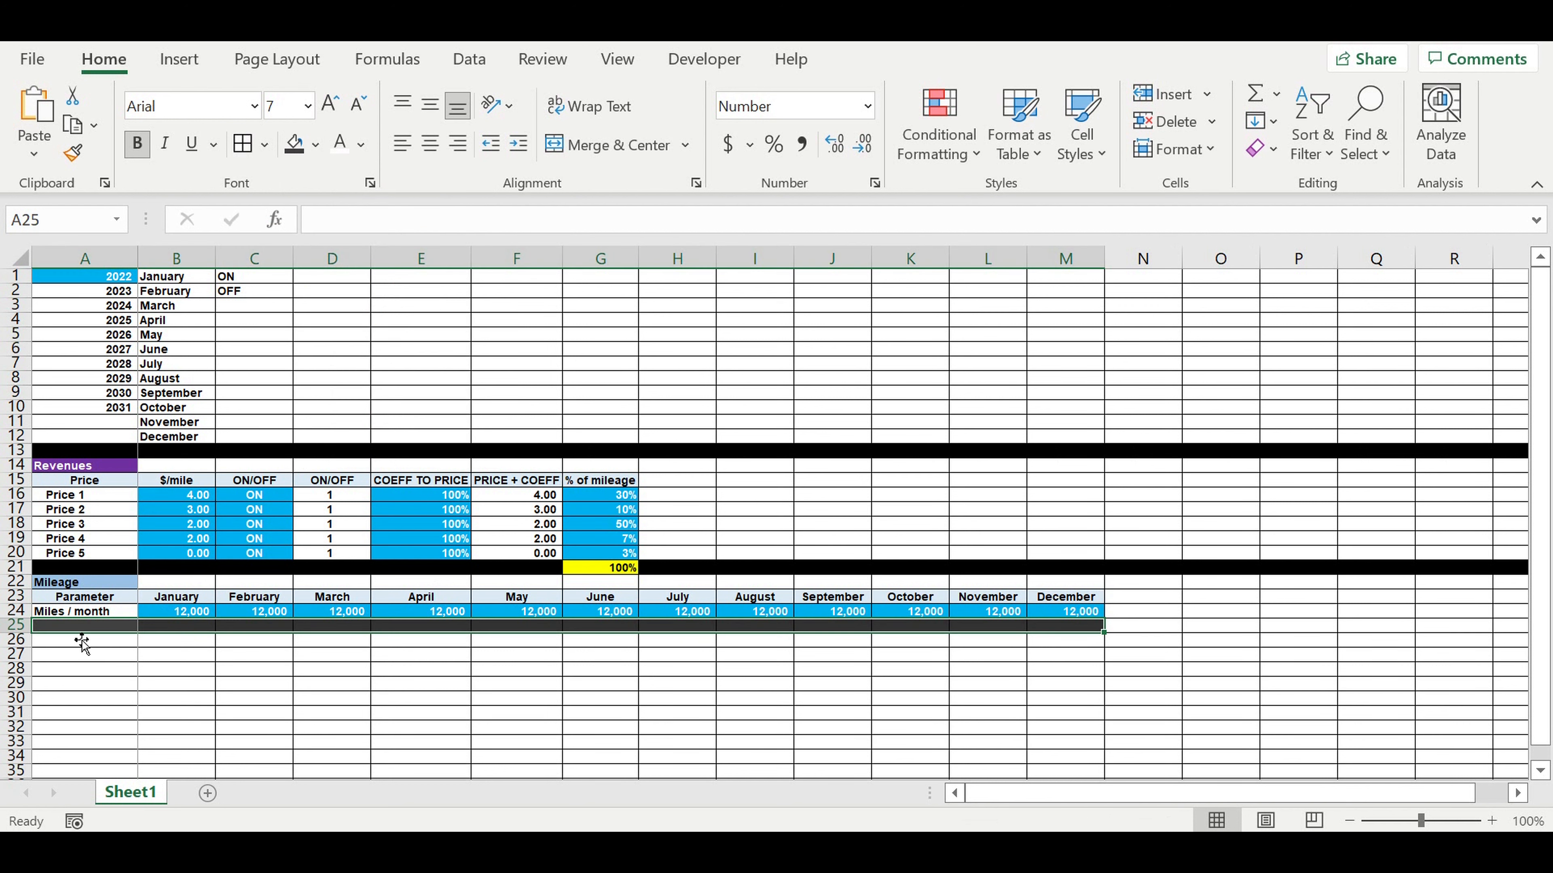
pyautogui.click(428, 701)
# Enter the label Mileage in A25 and give that cell a light gold fill.
pyautogui.click(98, 625)
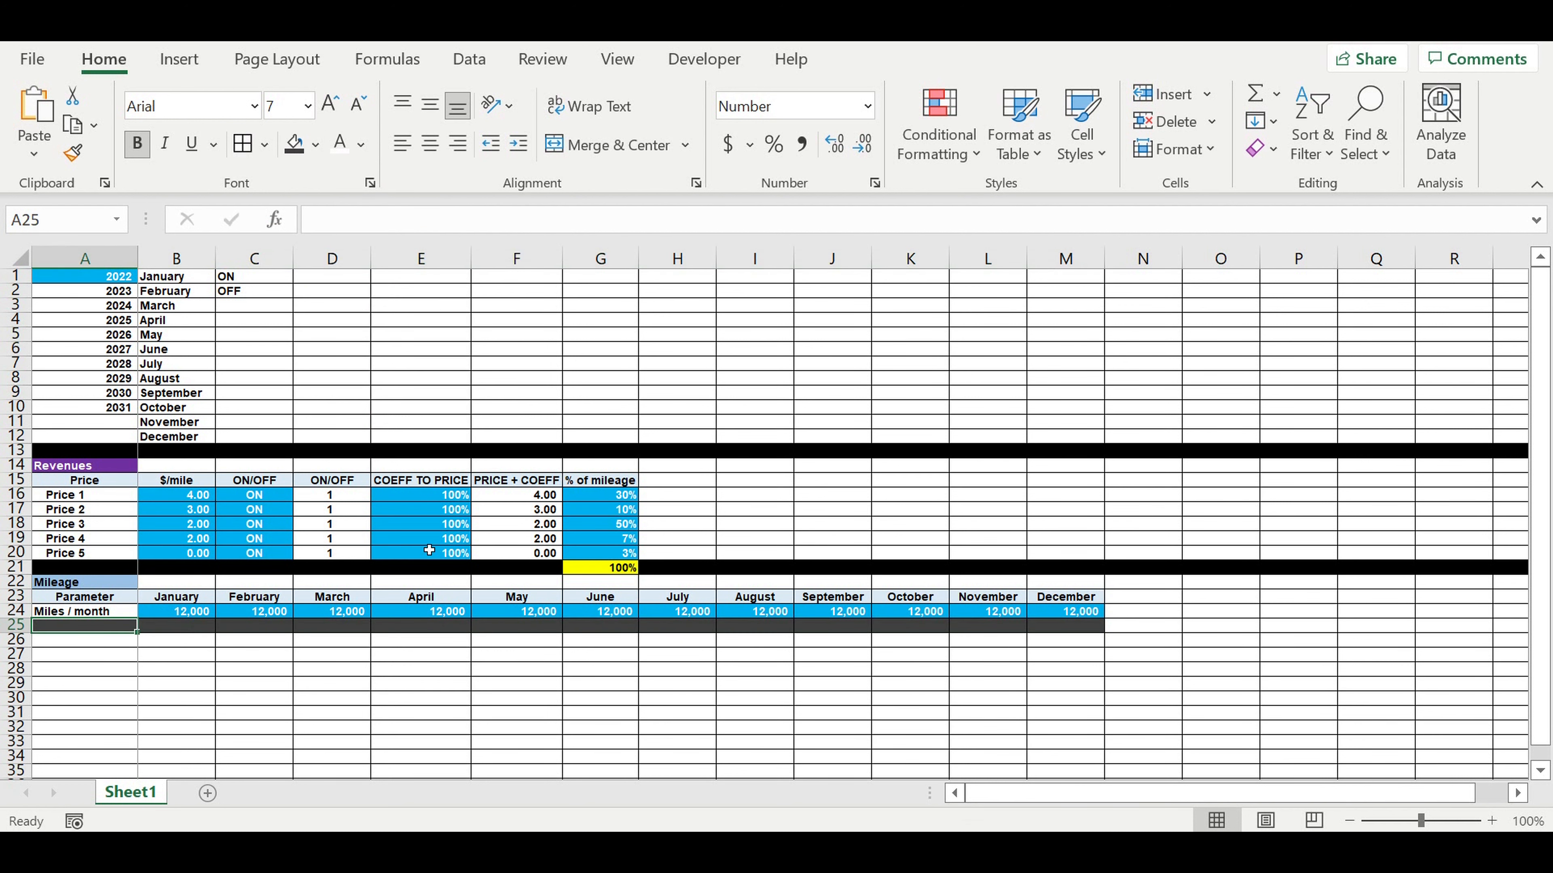
pyautogui.write('Mil')
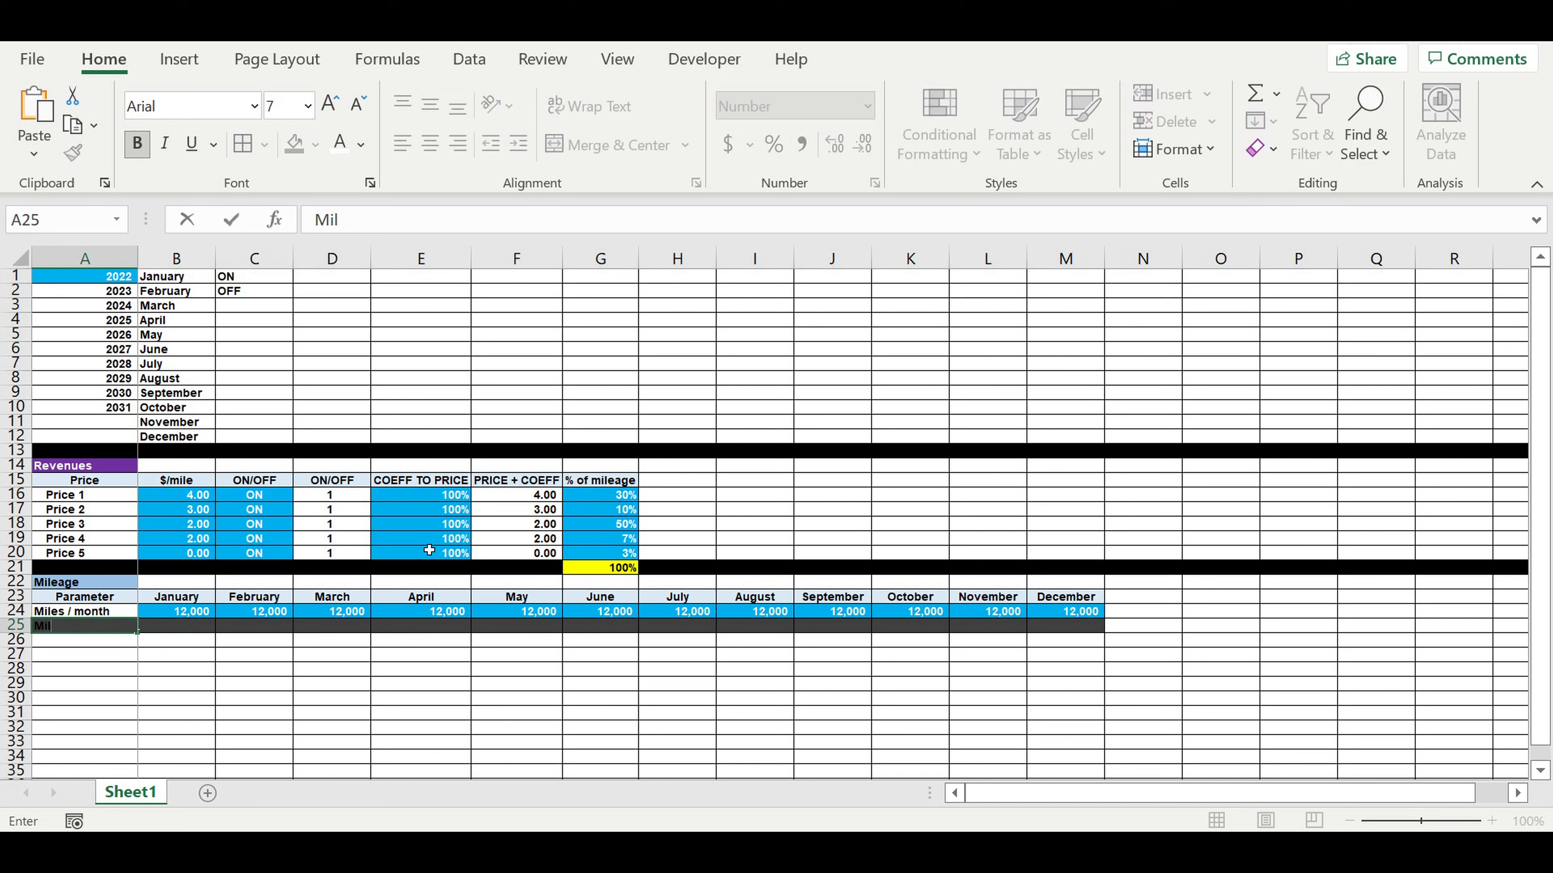
pyautogui.click(120, 711)
pyautogui.click(84, 614)
pyautogui.click(89, 627)
pyautogui.click(315, 144)
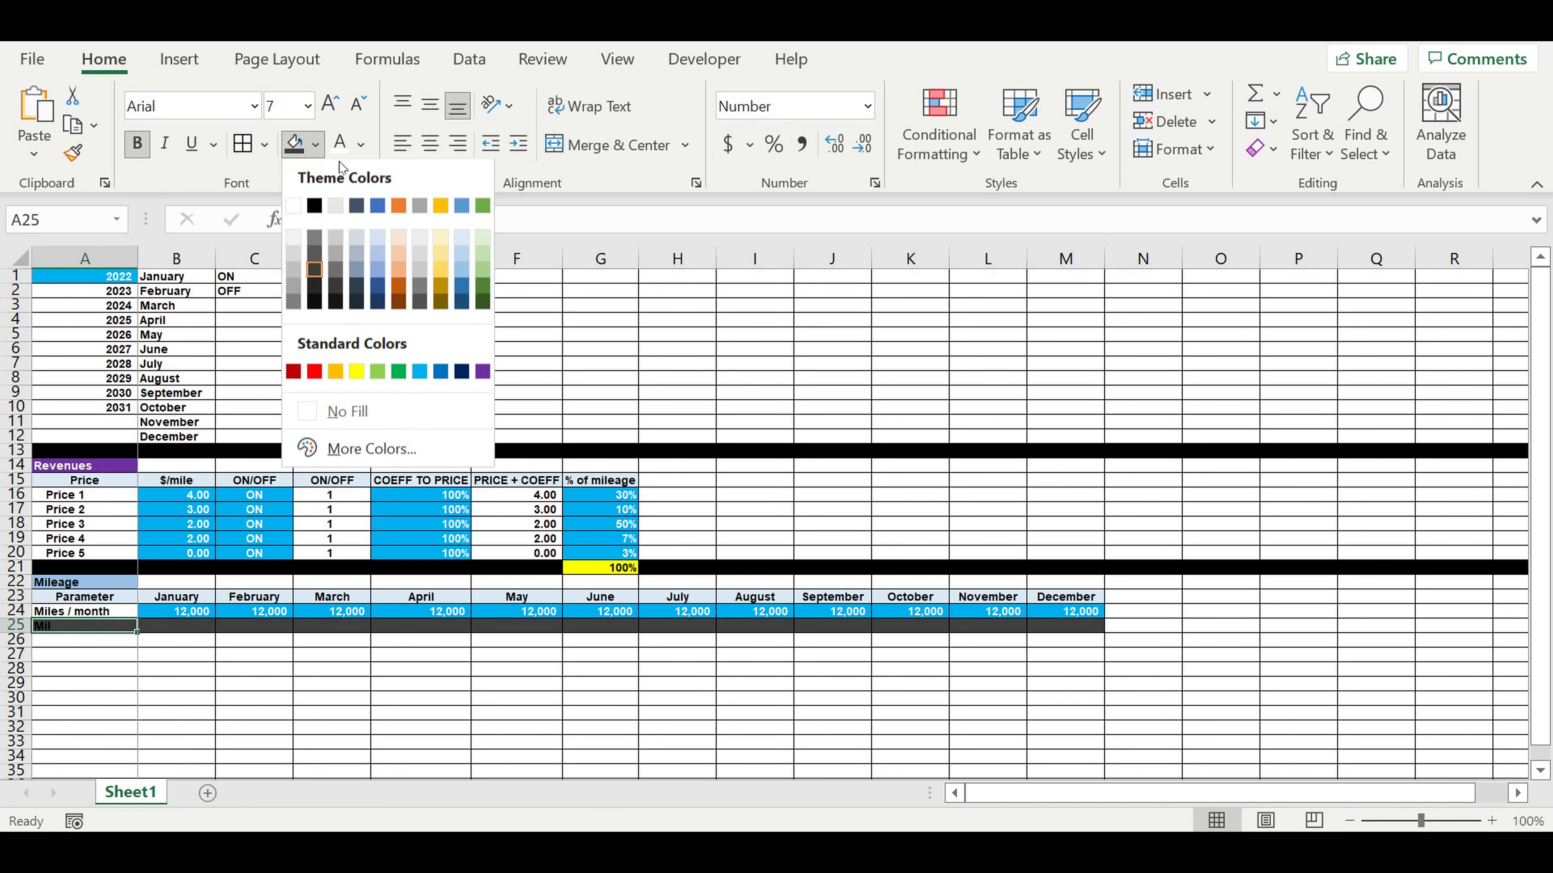
pyautogui.click(442, 251)
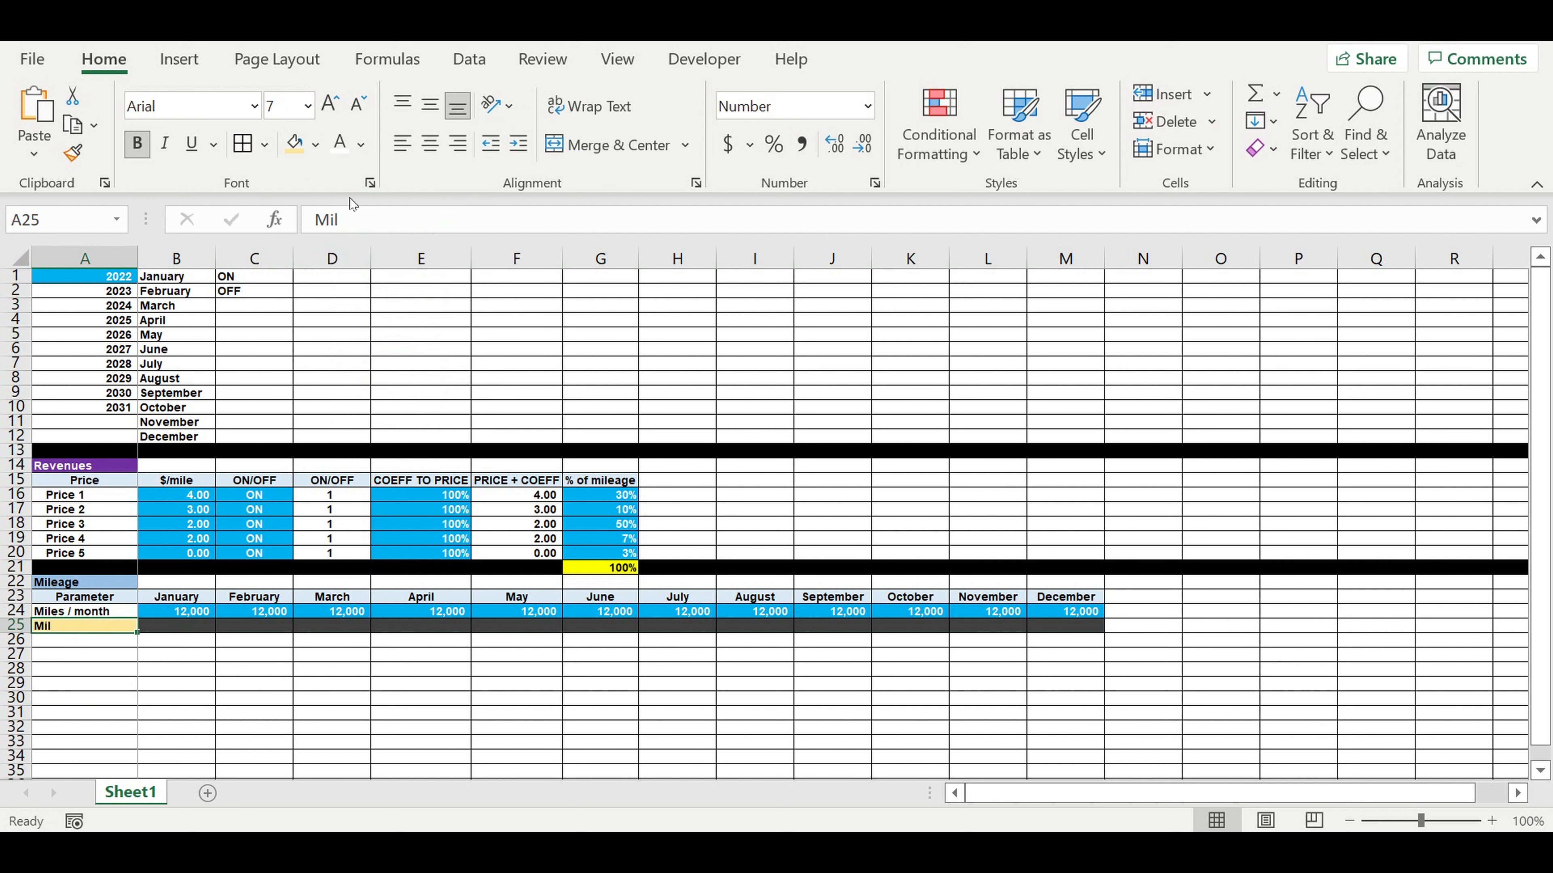
pyautogui.click(360, 222)
pyautogui.write('eage')
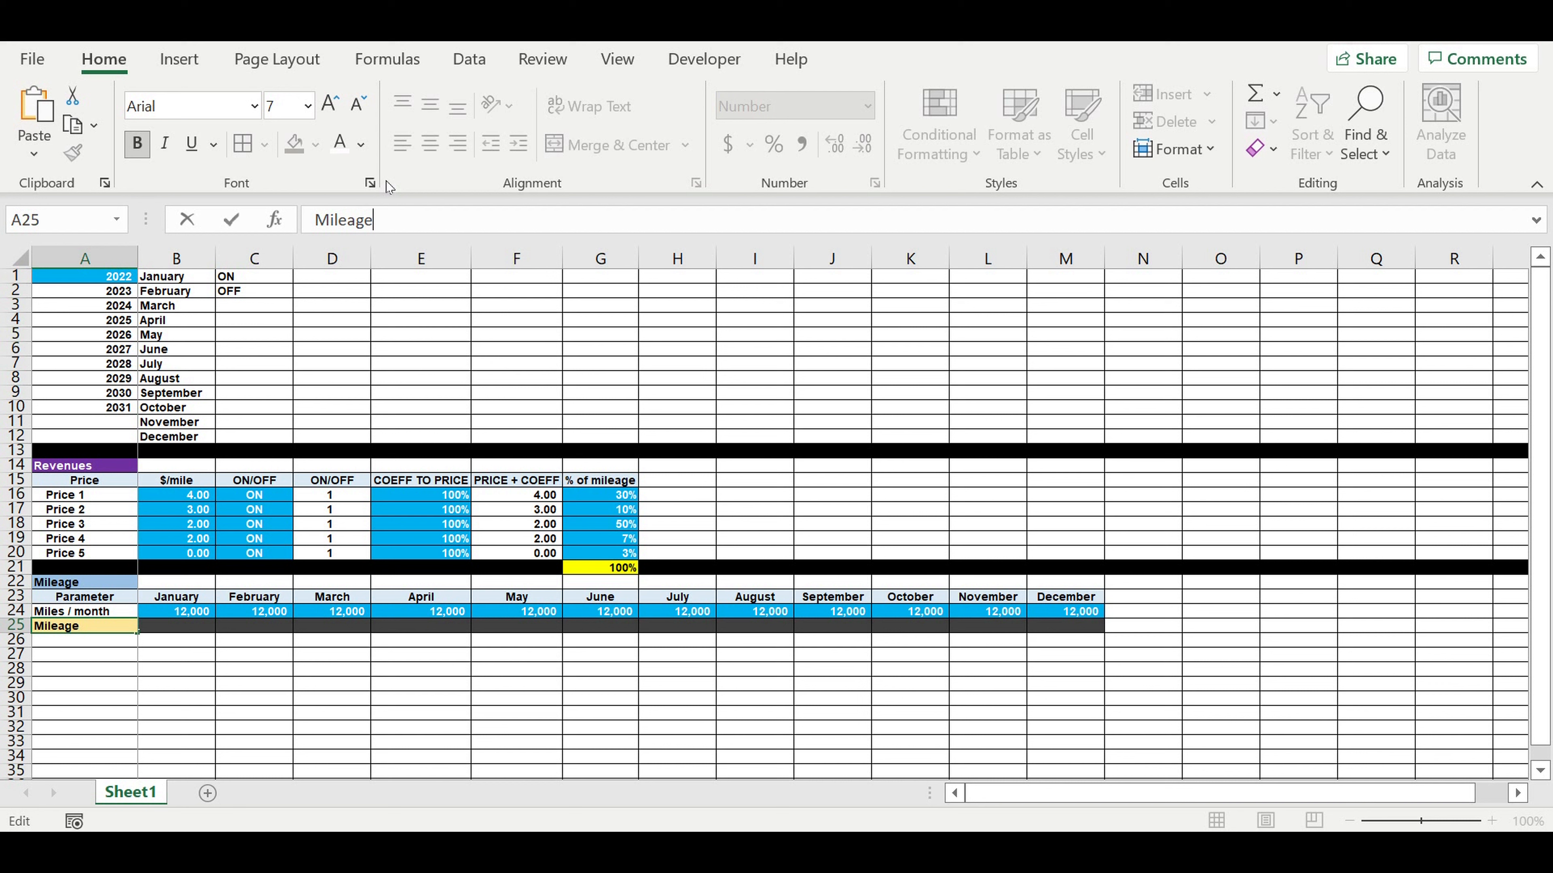
pyautogui.press('Return')
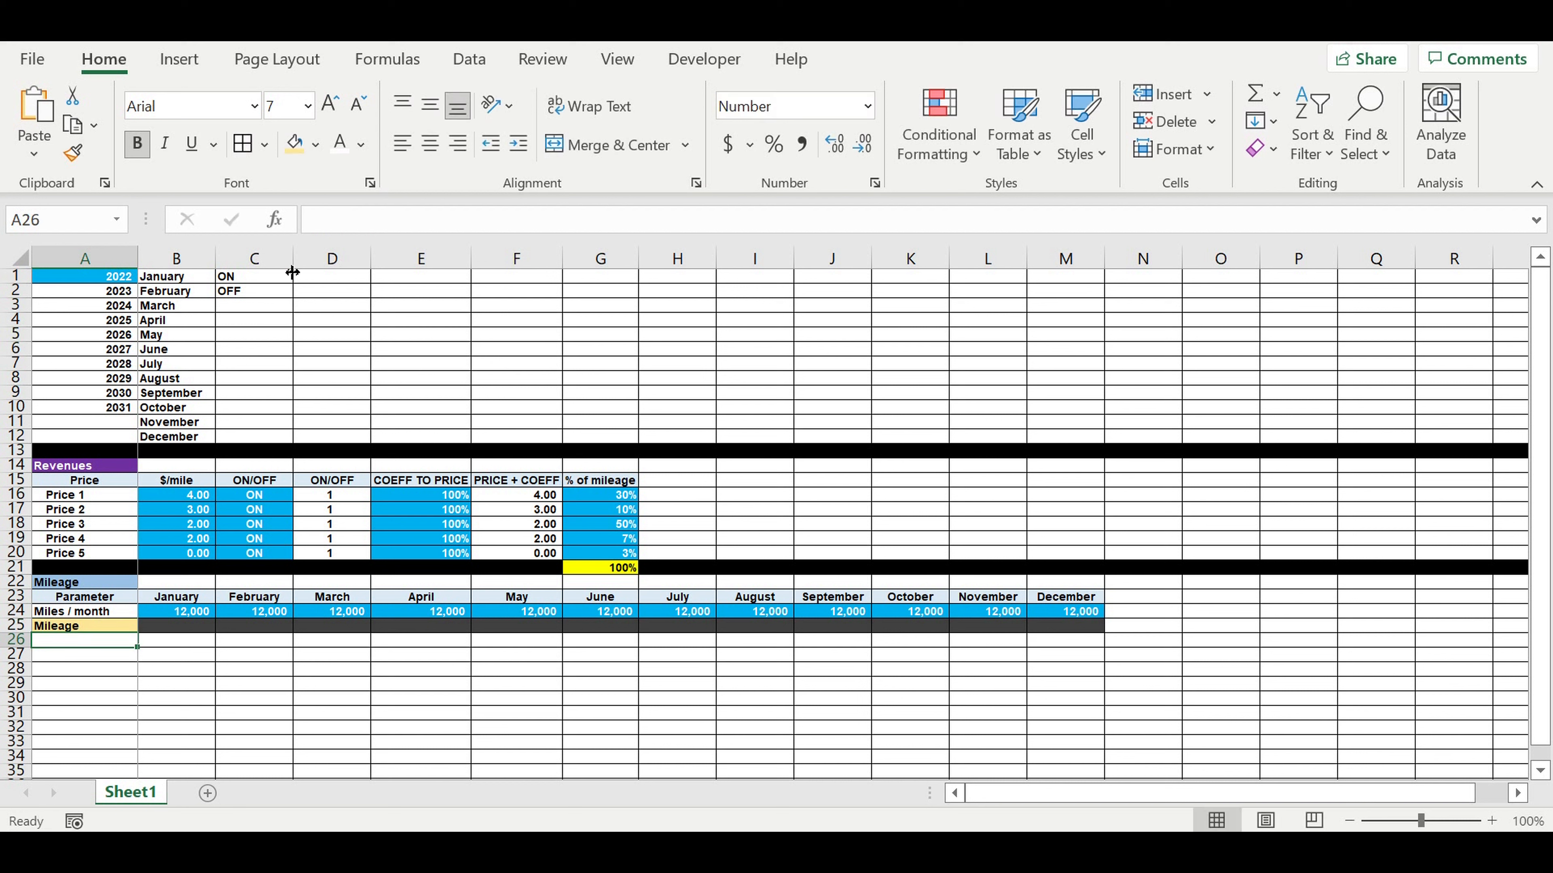
# Link A26 to the Price 1 label with =A16 and indent the cell.
pyautogui.click(208, 677)
pyautogui.click(53, 673)
pyautogui.click(121, 642)
pyautogui.click(85, 627)
pyautogui.click(111, 639)
pyautogui.write('=')
pyautogui.click(80, 496)
pyautogui.press('Return')
pyautogui.click(76, 641)
pyautogui.click(518, 144)
# Fill the linked price label in A26 down to A30 for the remaining prices.
pyautogui.scroll(-1, 178, 593)
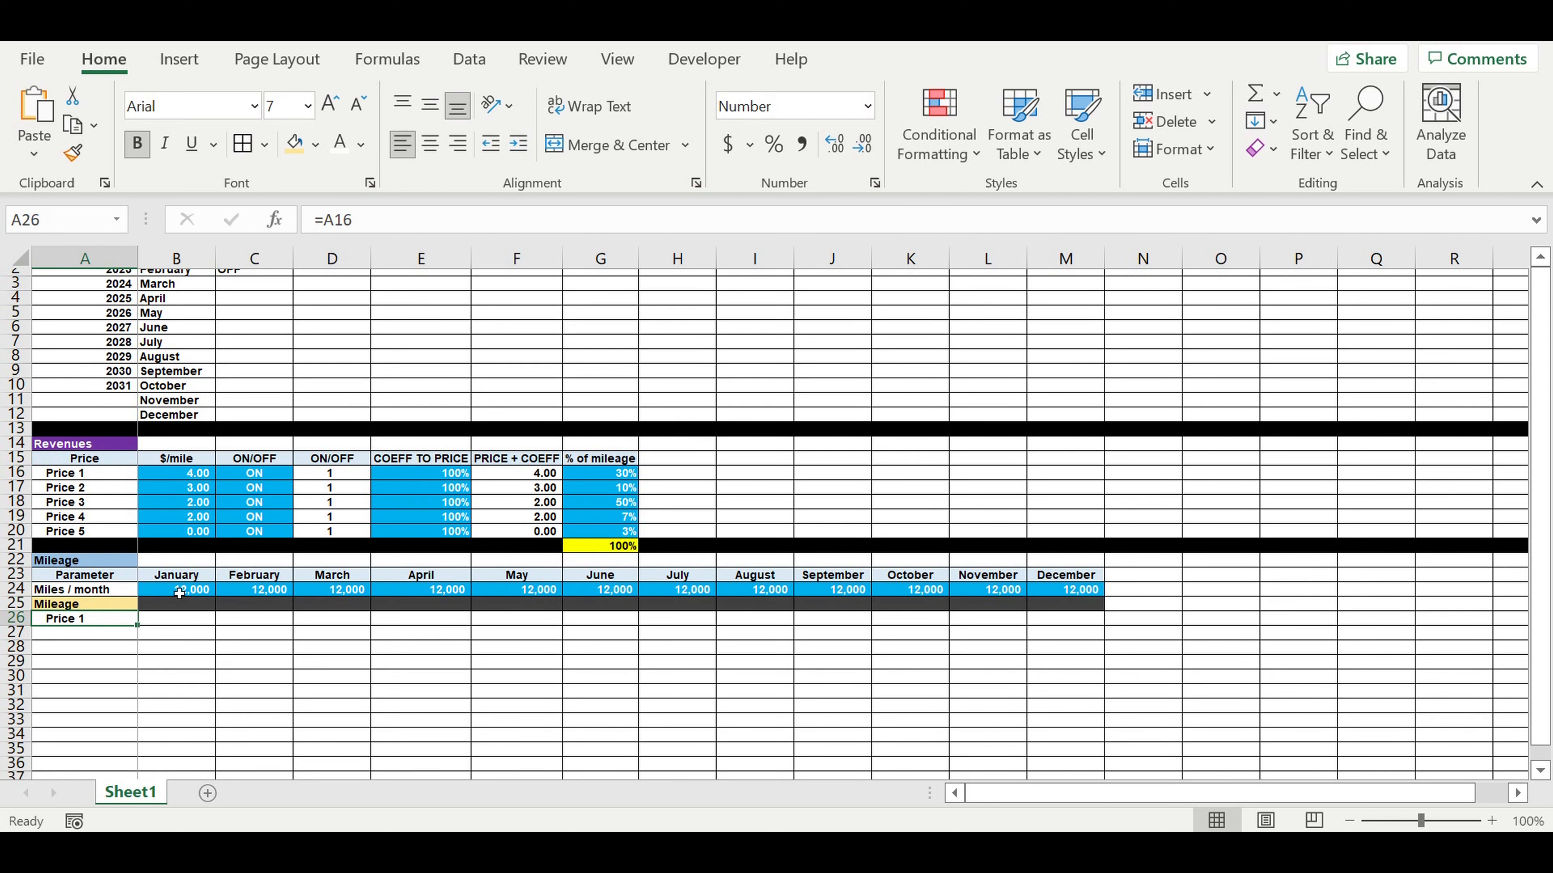
pyautogui.scroll(-2, 178, 594)
pyautogui.moveTo(142, 567); pyautogui.dragTo(131, 625)
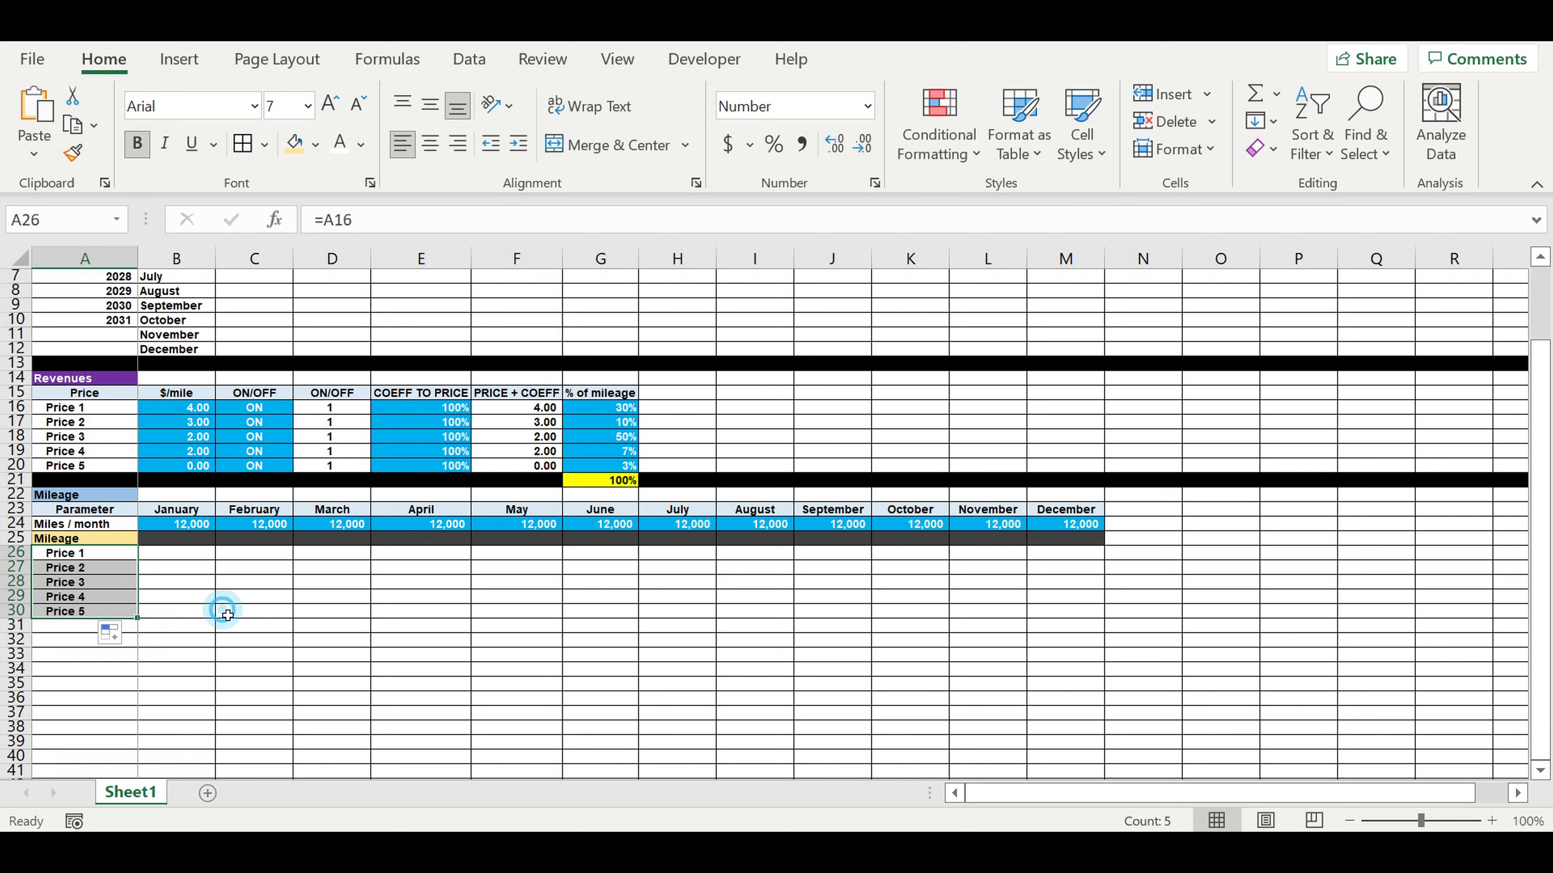
pyautogui.click(223, 609)
pyautogui.click(171, 555)
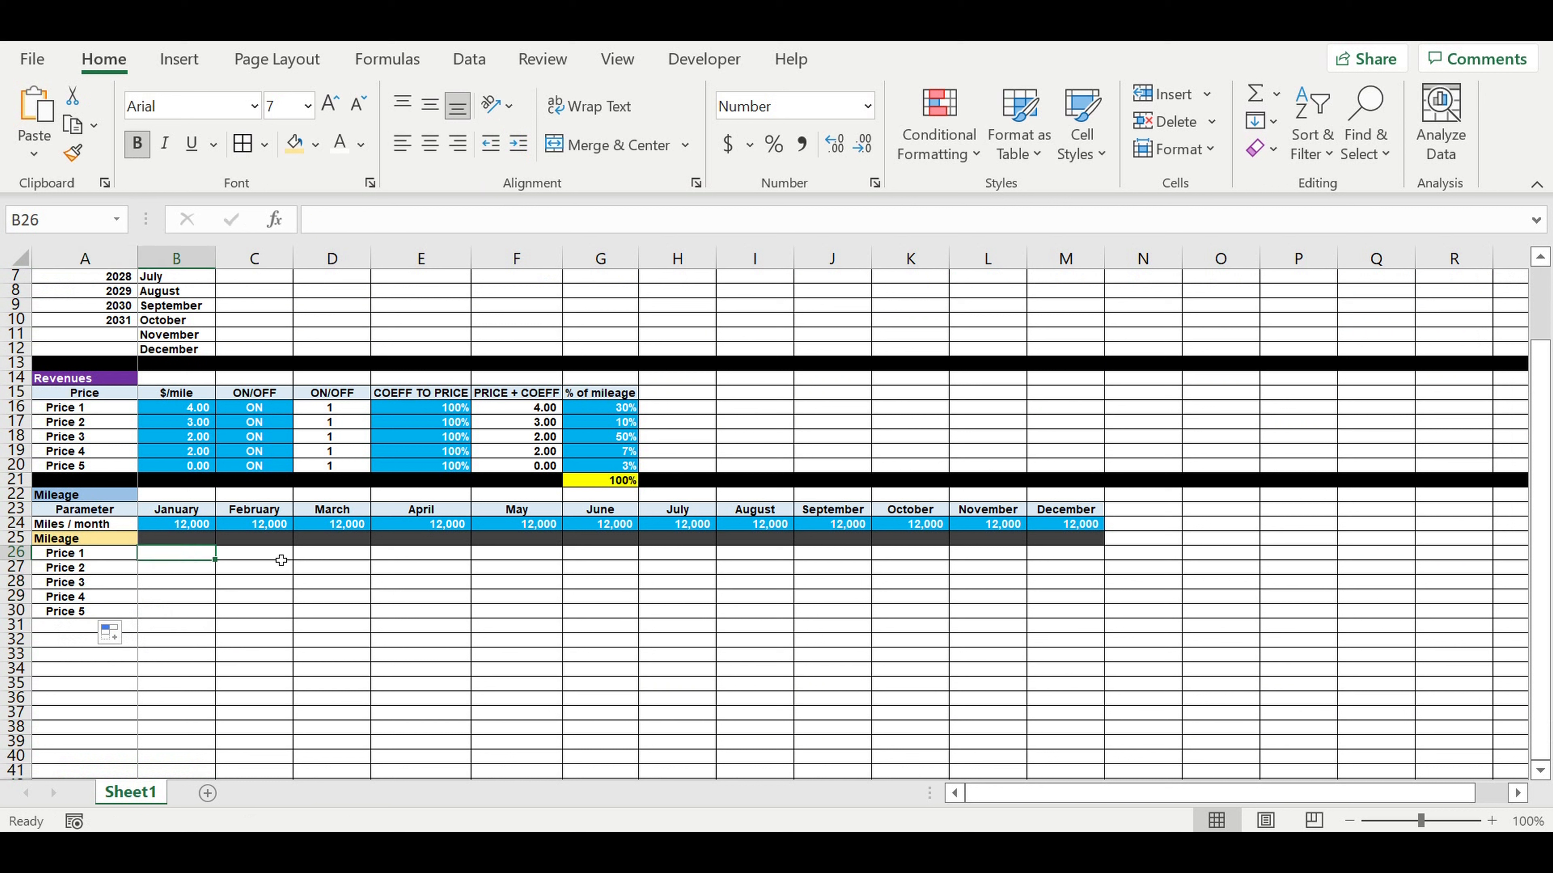
pyautogui.write('=')
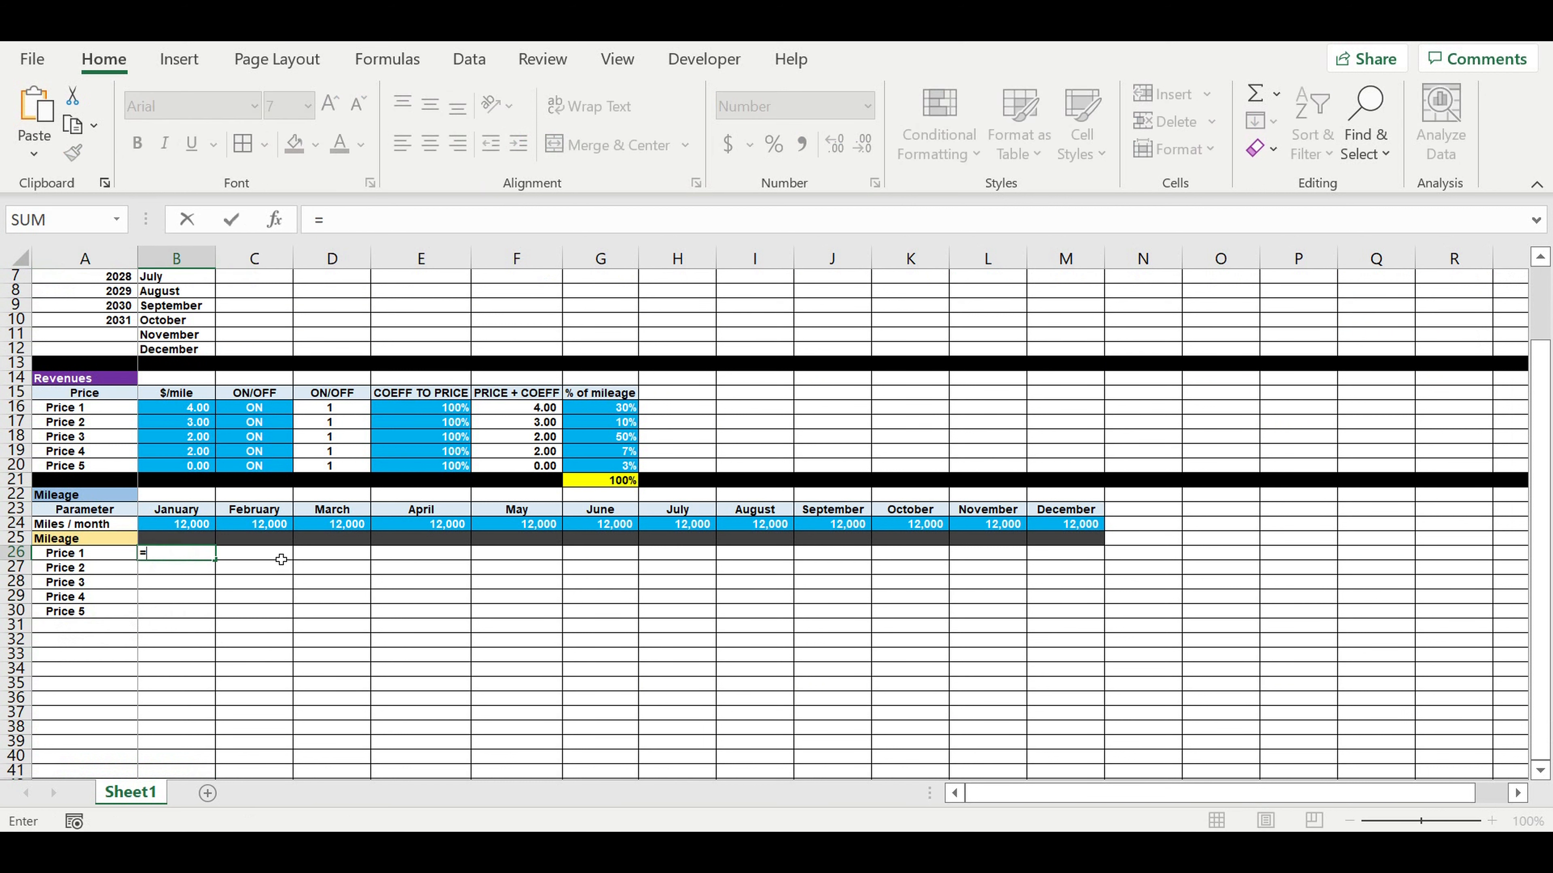
pyautogui.click(185, 527)
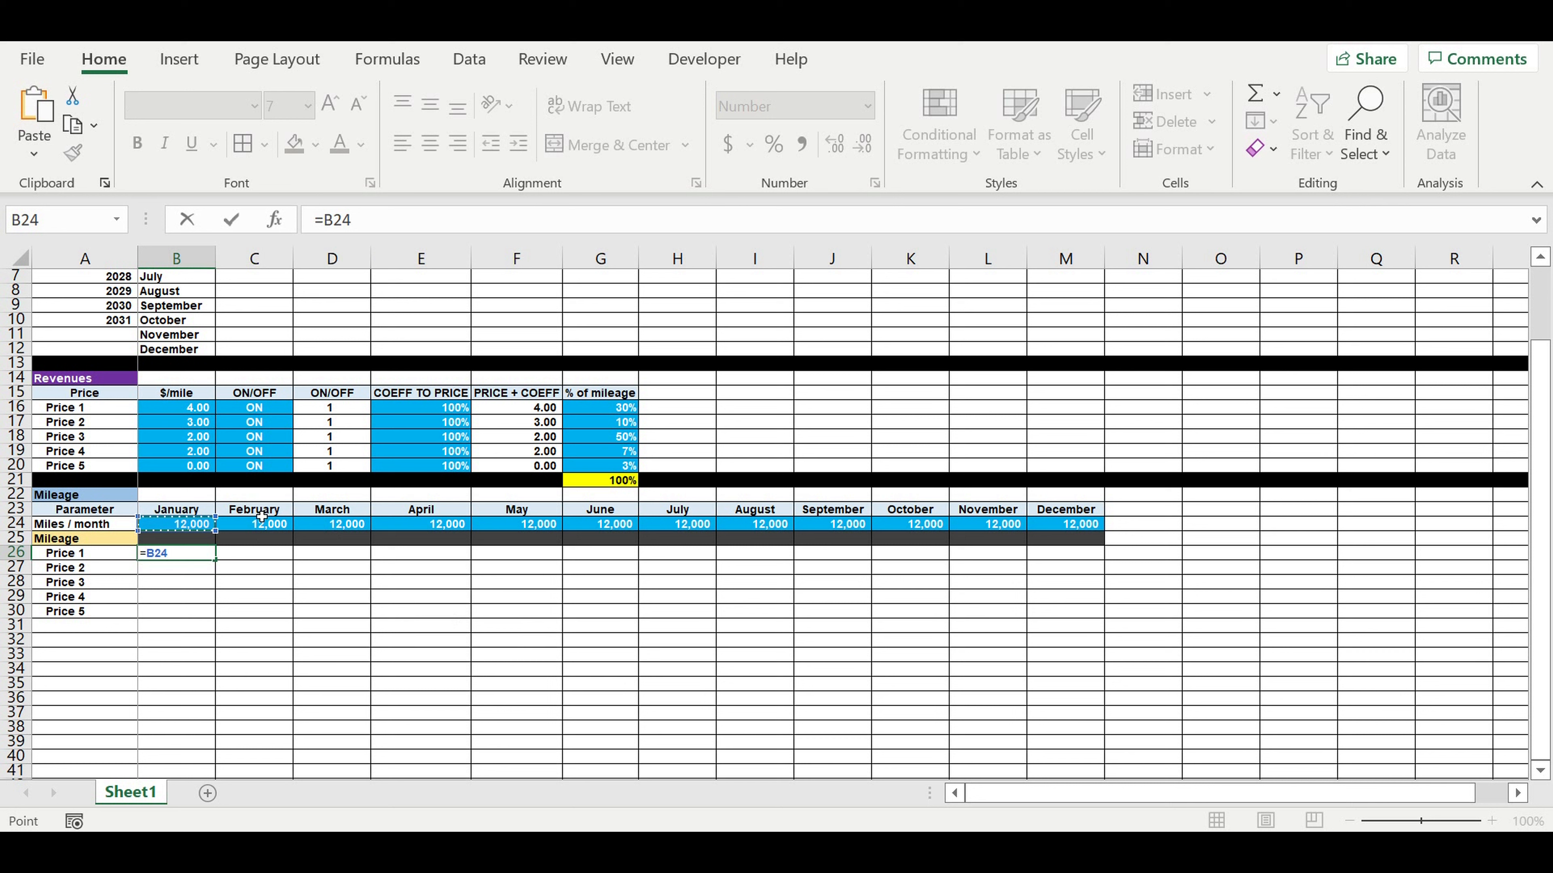
pyautogui.press('BackSpace')
pyautogui.press('BackSpace')
pyautogui.press('BackSpace')
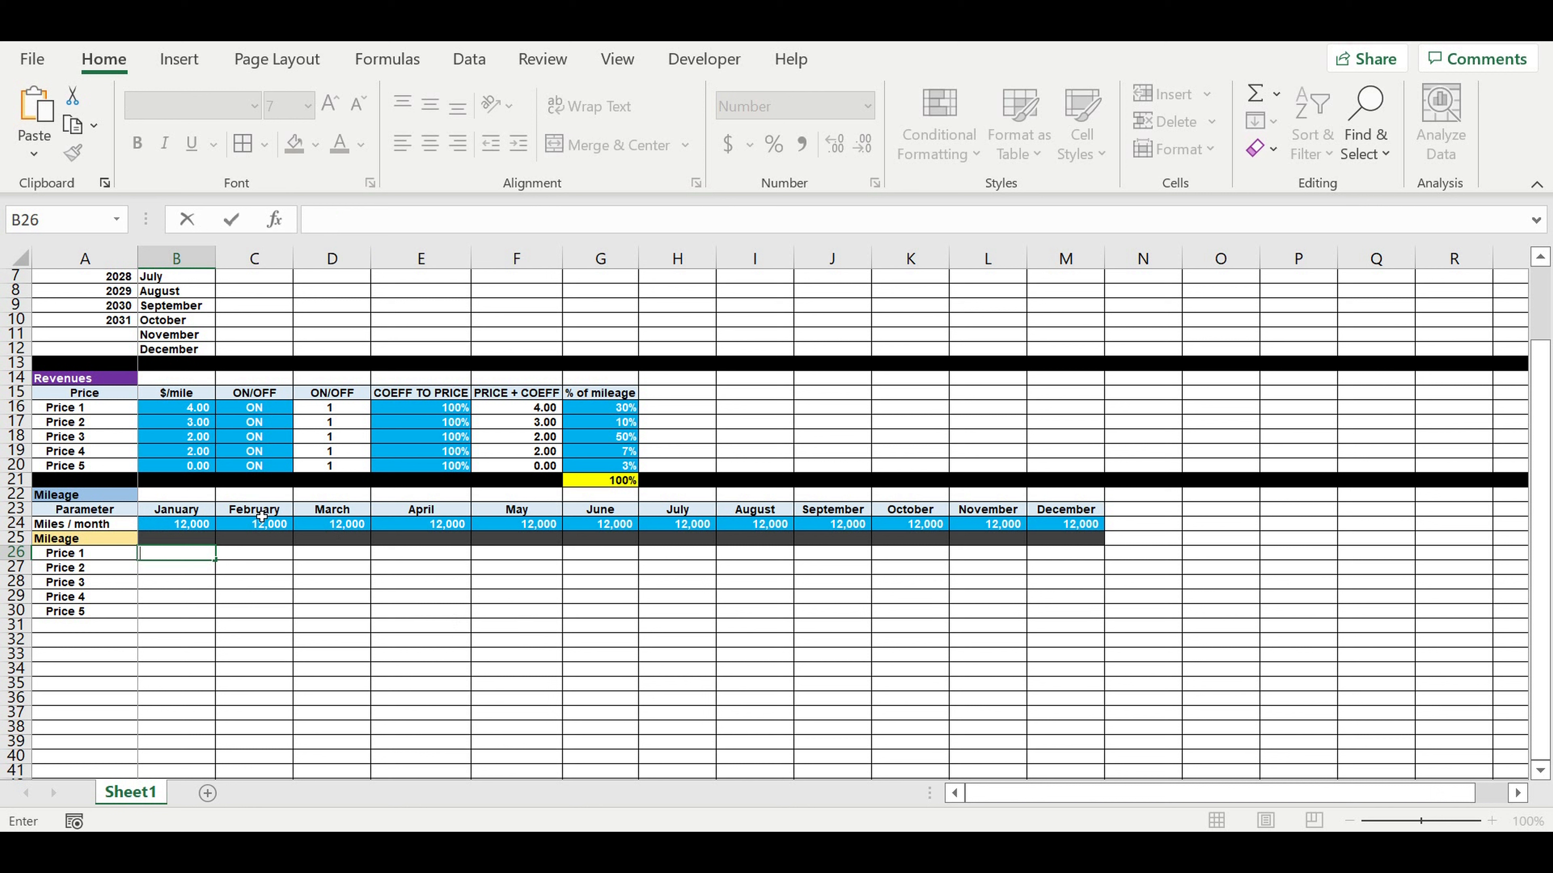
pyautogui.press('Return')
# Insert two rows above the blue Mileage section header, at rows 22 and 23.
pyautogui.click(335, 598)
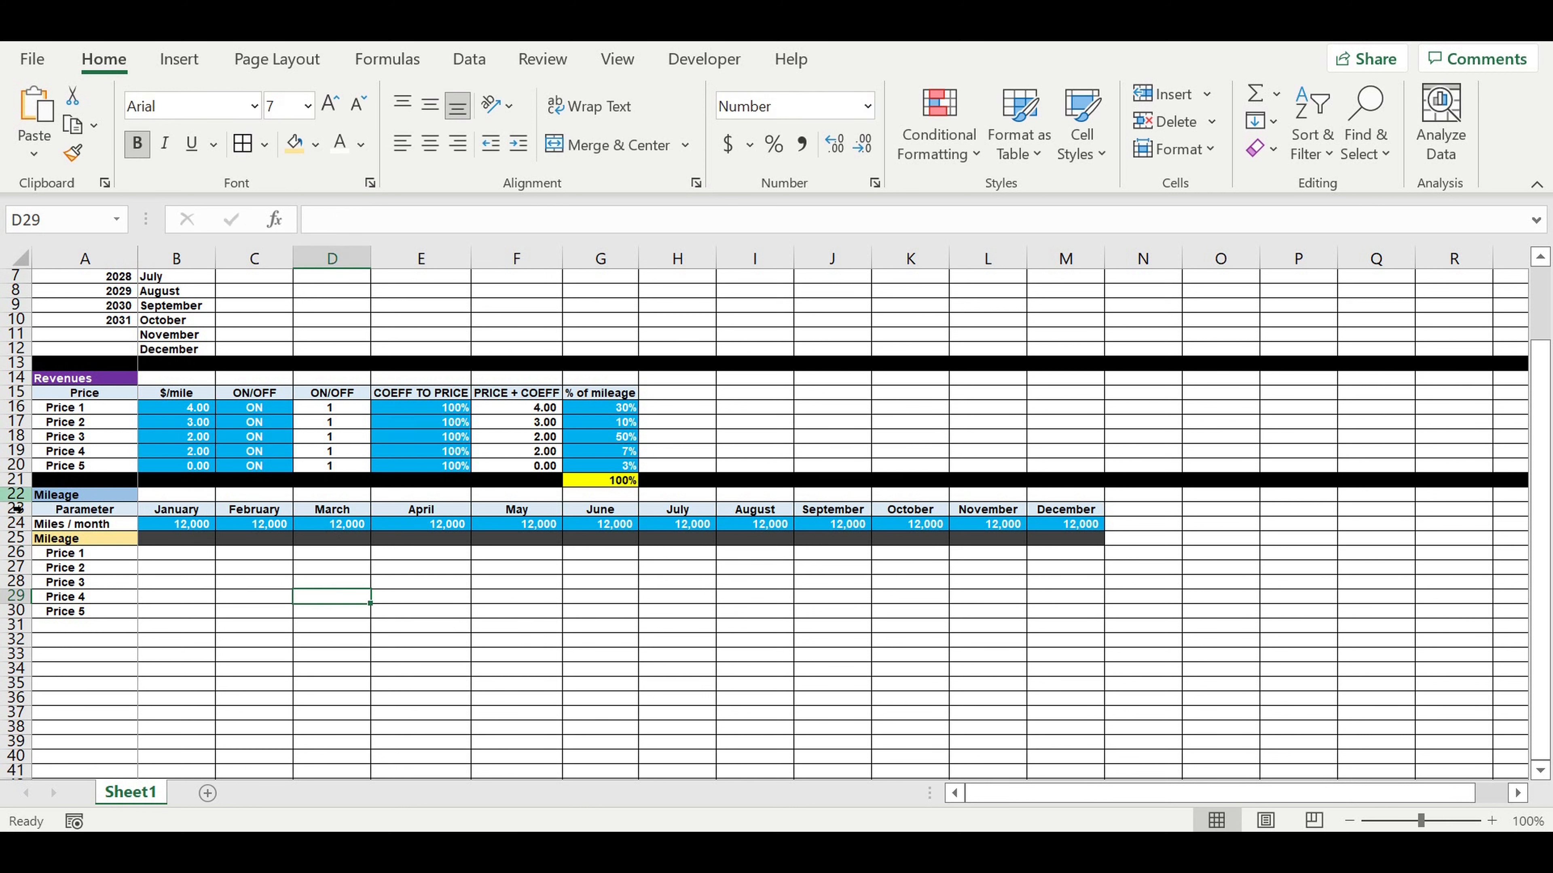
pyautogui.click(17, 497)
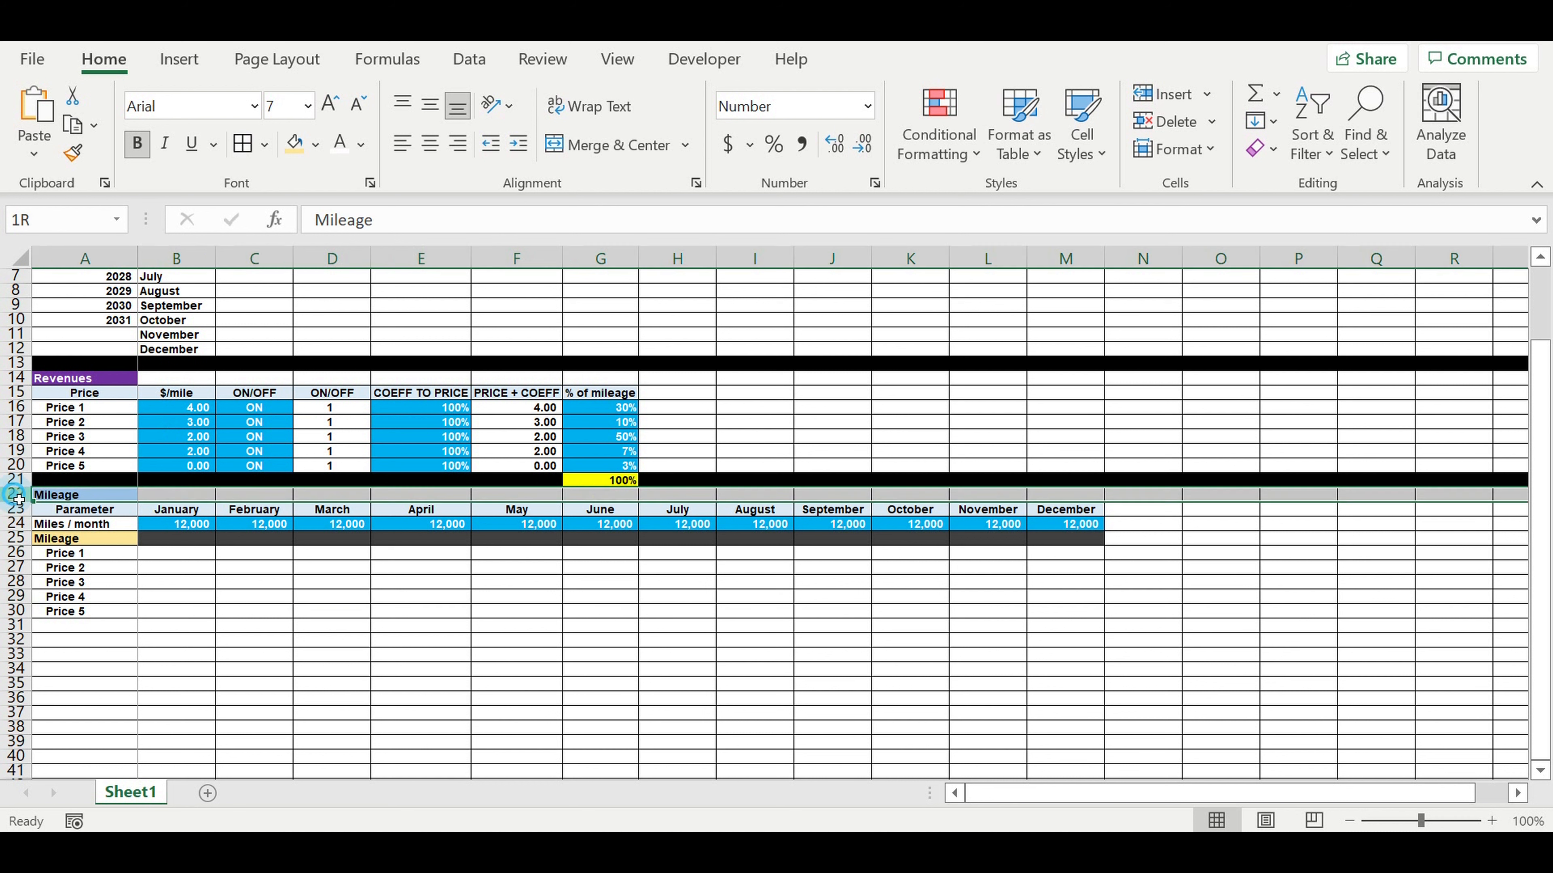
pyautogui.moveTo(17, 499); pyautogui.dragTo(17, 511)
pyautogui.rightClick(17, 511)
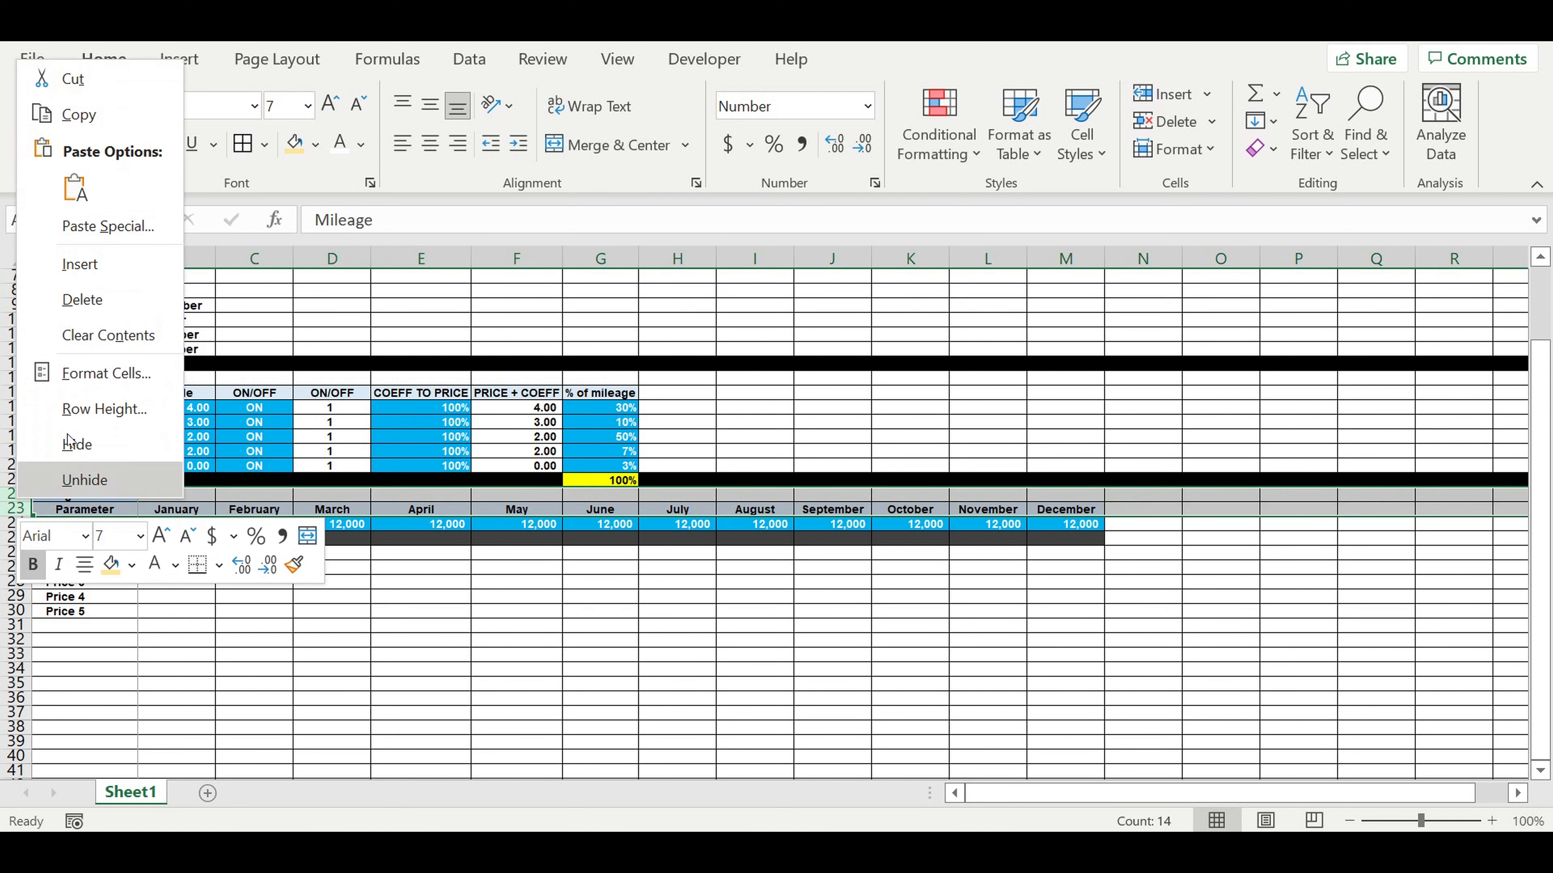
pyautogui.click(105, 261)
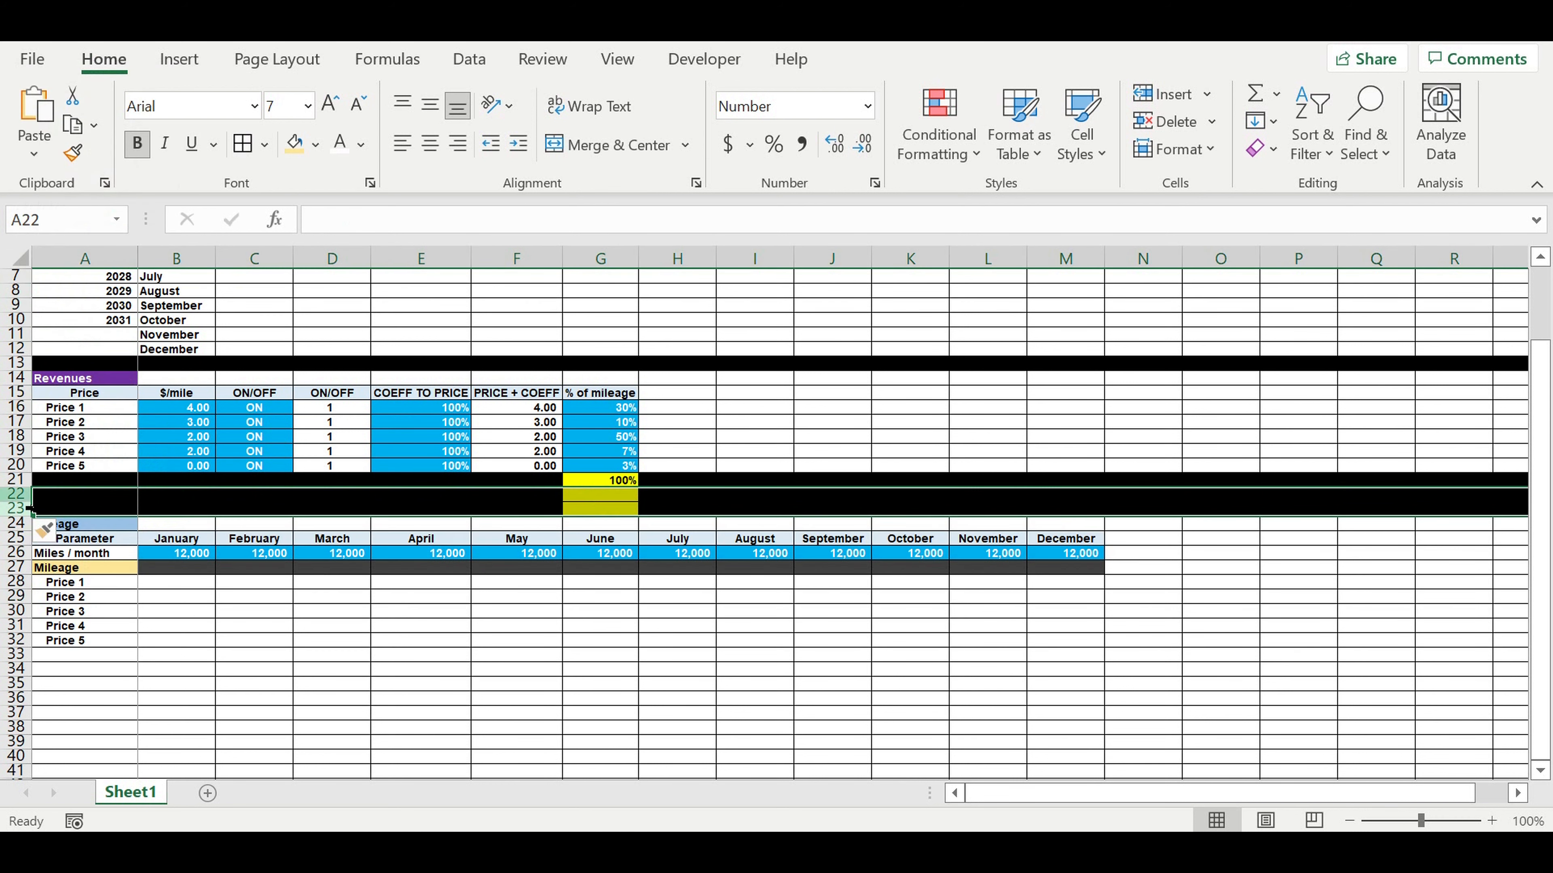
# Give the inserted row 22 a white fill and black font colour.
pyautogui.click(19, 495)
pyautogui.click(316, 147)
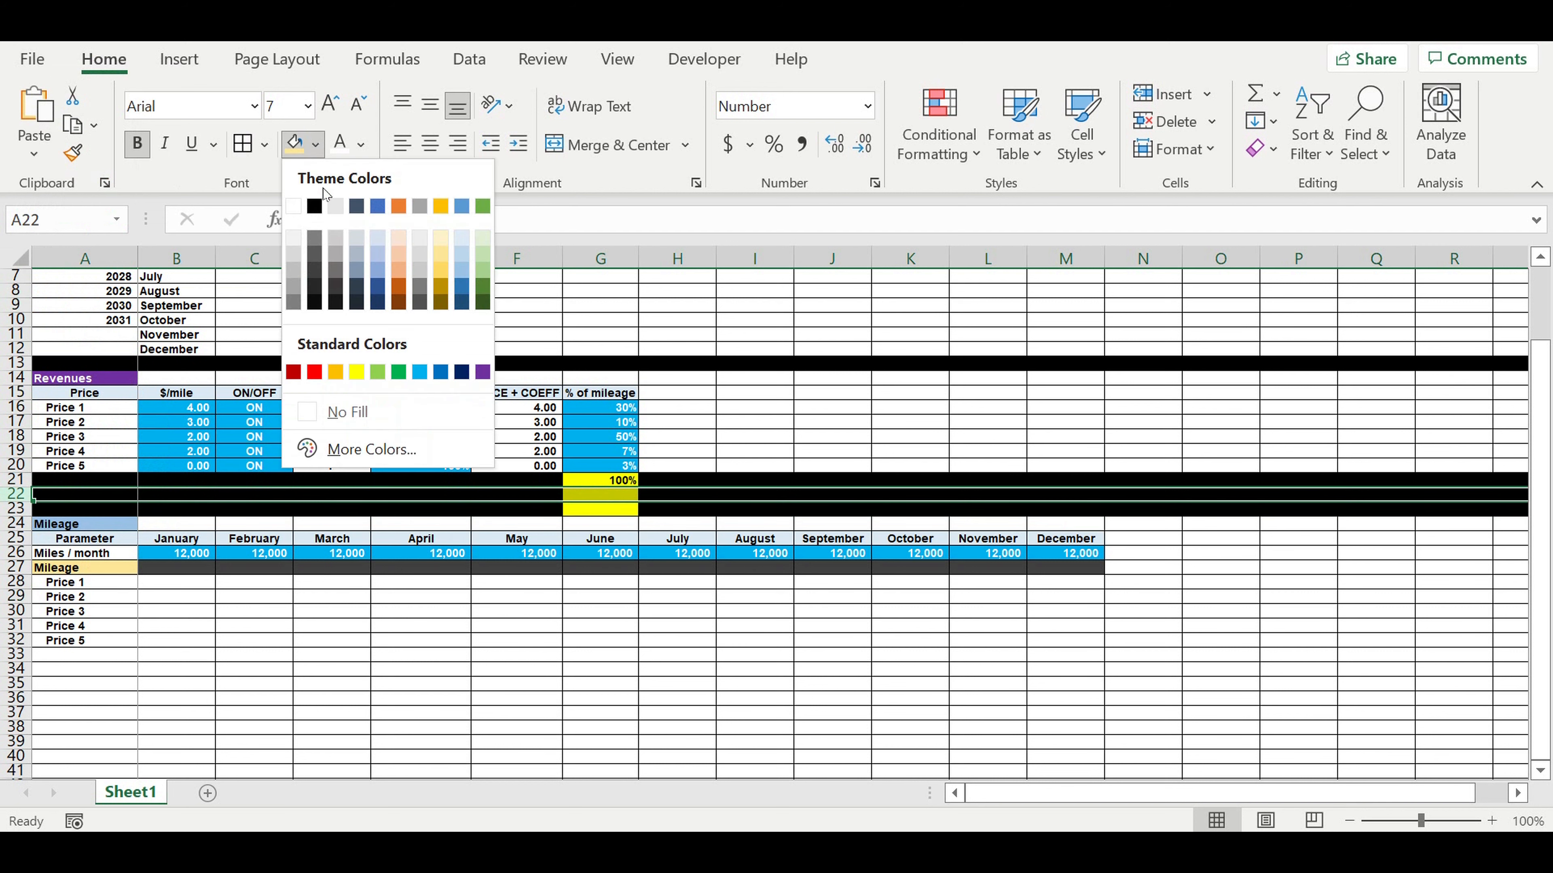
pyautogui.click(300, 232)
pyautogui.click(361, 145)
pyautogui.click(379, 174)
# Label A22 Mileage coeff and enter the value 1 in B22.
pyautogui.click(94, 502)
pyautogui.write('Mile')
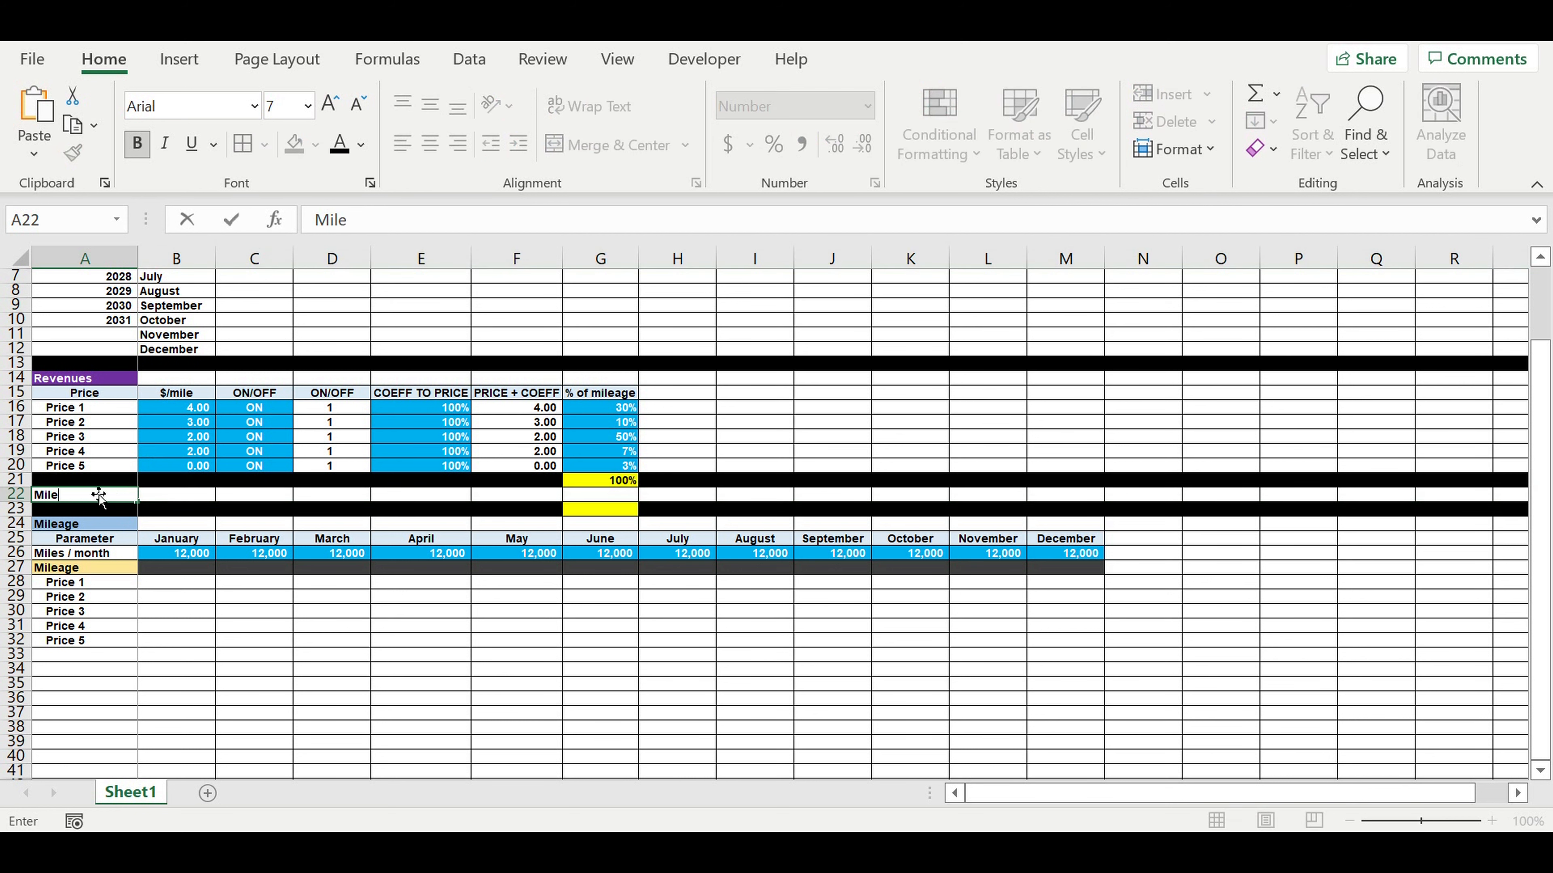
pyautogui.write('age coeff')
pyautogui.press('Return')
pyautogui.click(178, 495)
pyautogui.write('1')
pyautogui.click(233, 552)
# Format the mileage coefficient cell B22 with the bright blue fill, a white font colour and the percentage style.
pyautogui.click(196, 495)
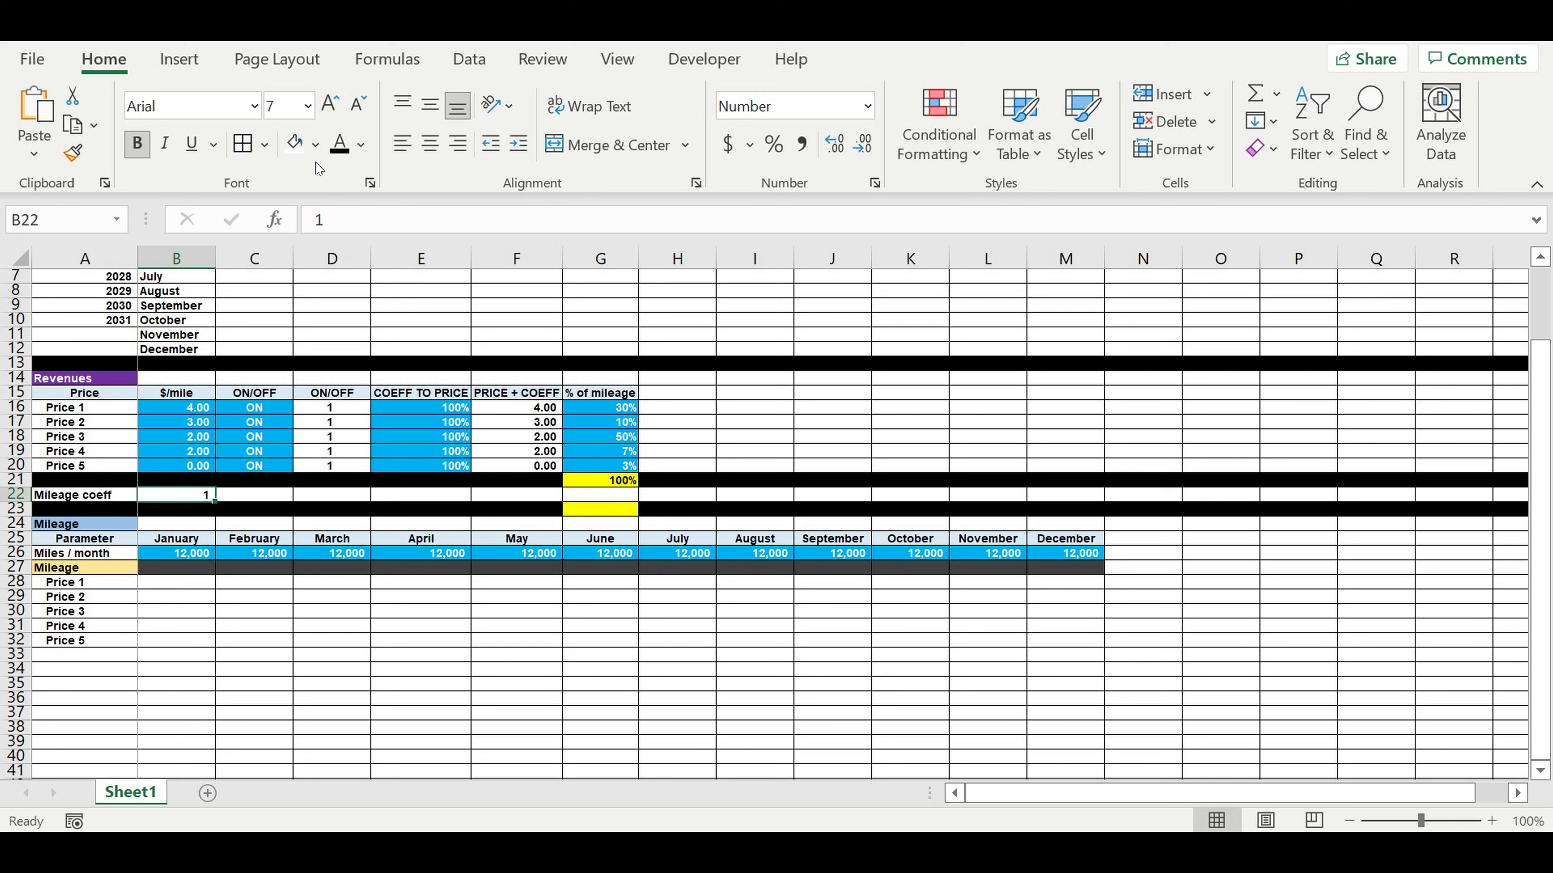
pyautogui.click(315, 144)
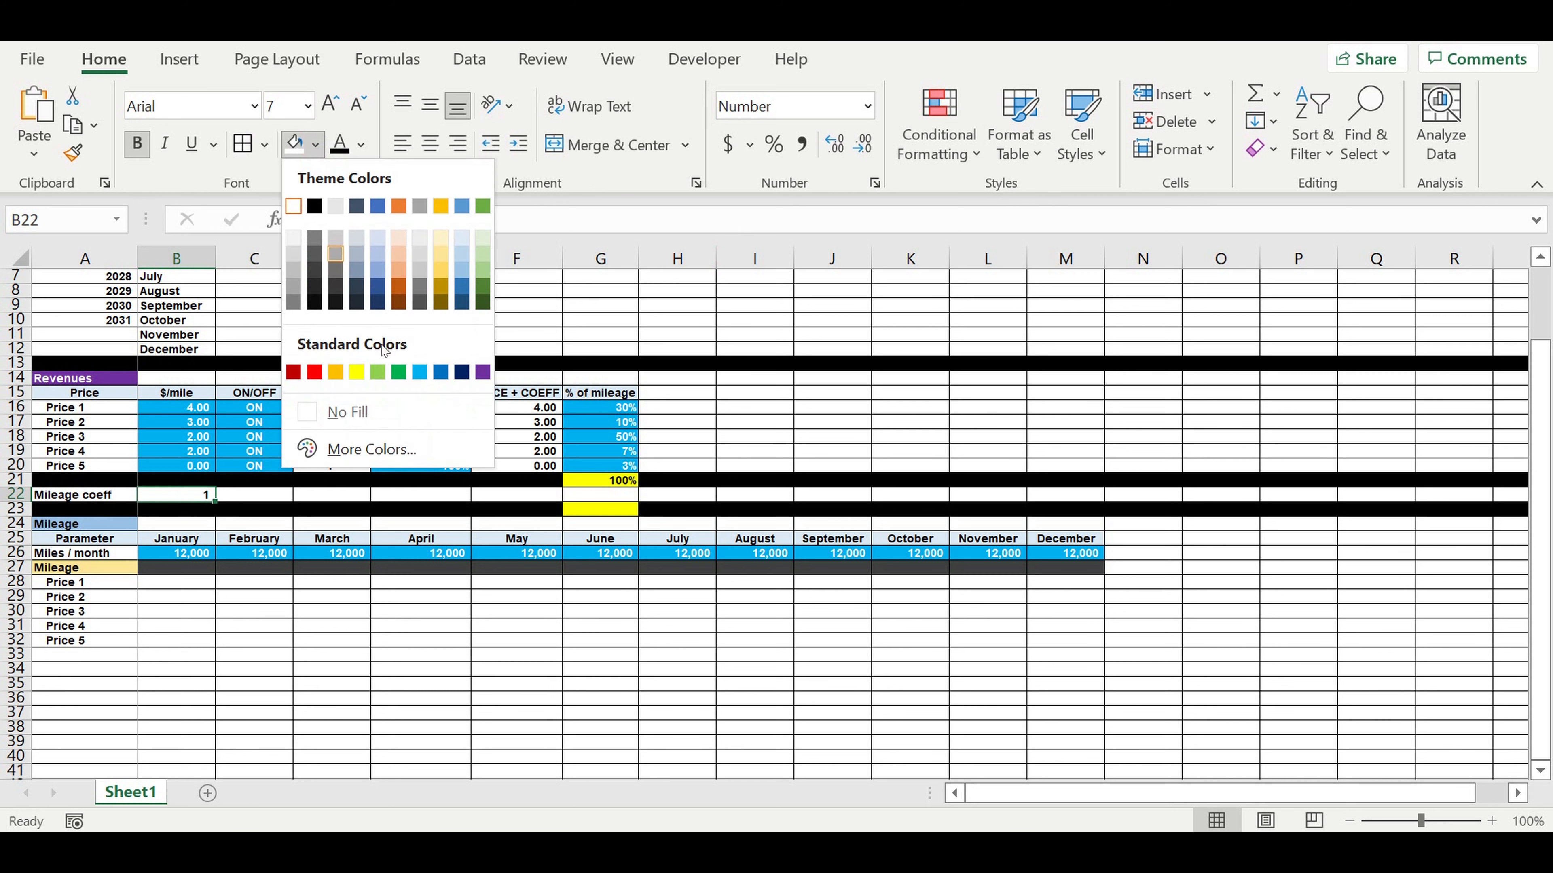
pyautogui.click(439, 372)
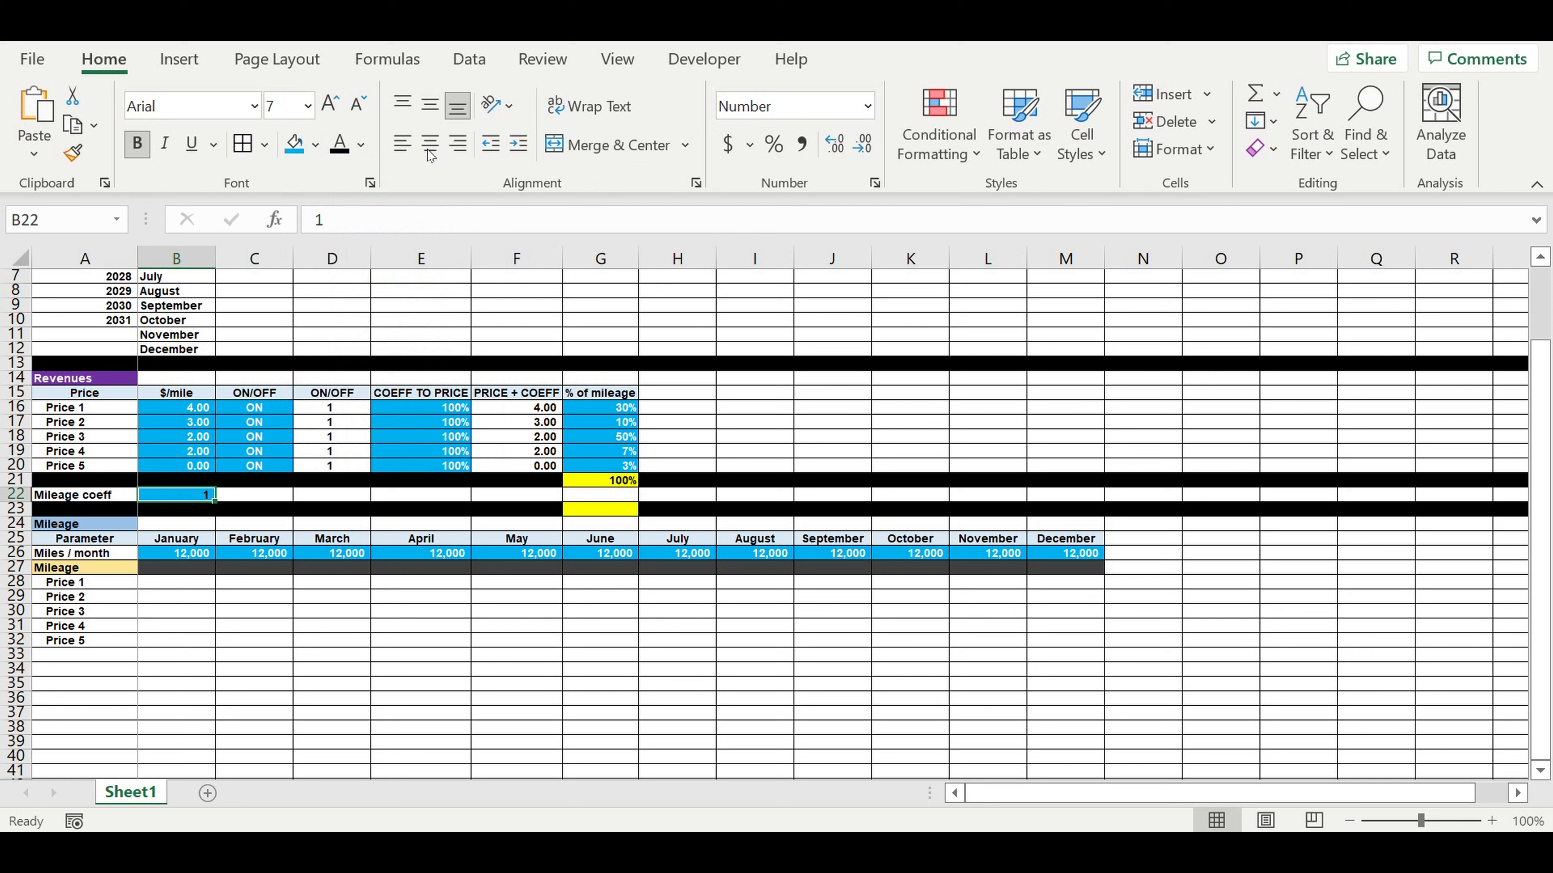
pyautogui.click(362, 145)
pyautogui.click(339, 243)
pyautogui.click(773, 144)
pyautogui.click(217, 637)
# Insert a row above the yellow Mileage header at row 27.
pyautogui.click(15, 567)
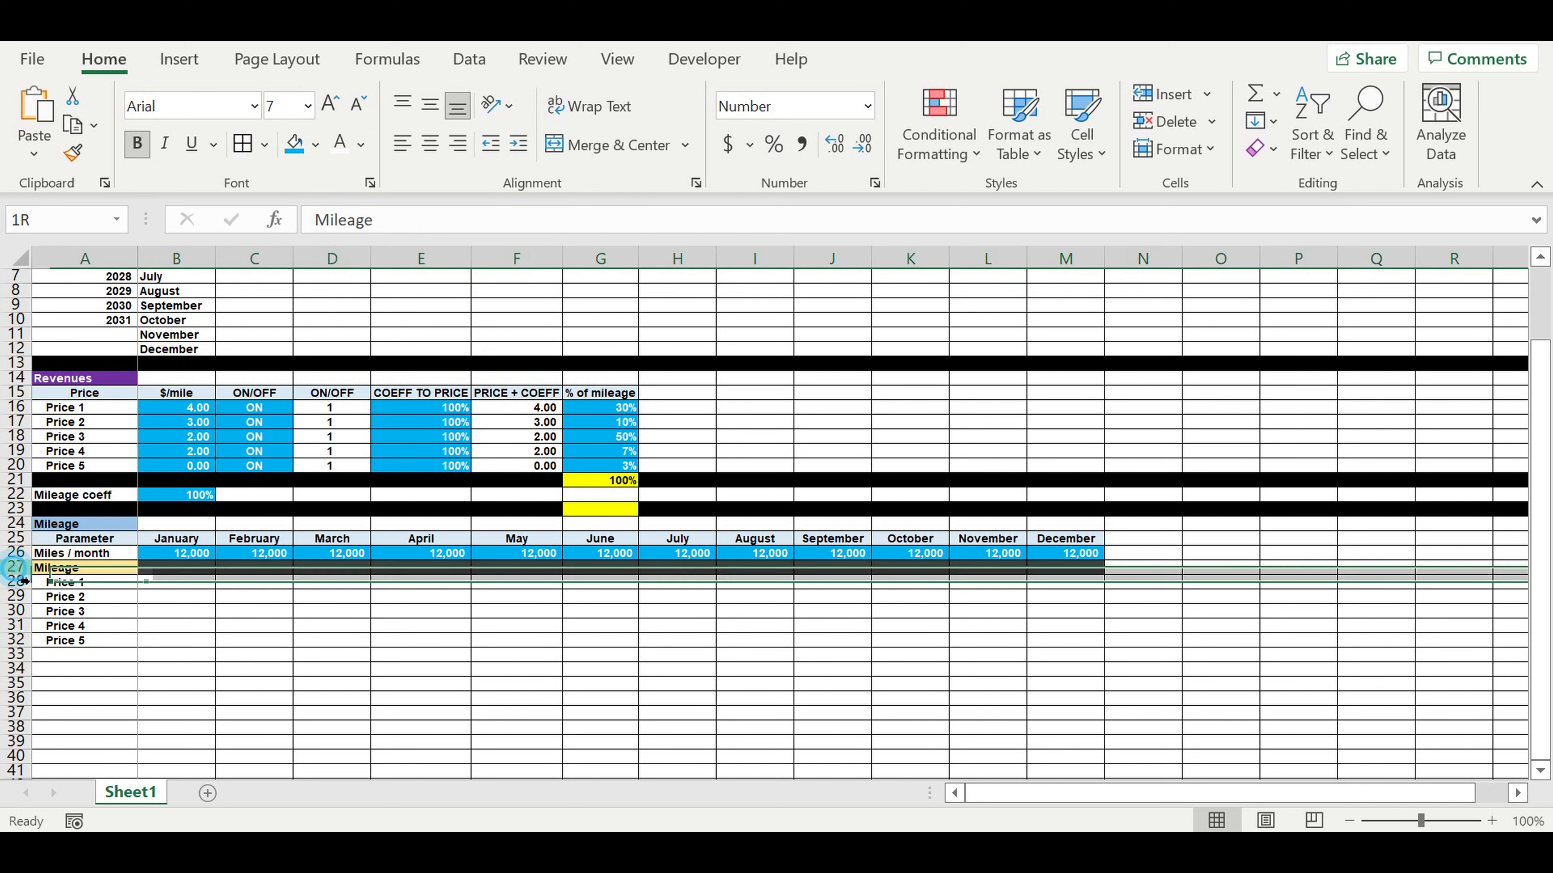
pyautogui.rightClick(19, 572)
pyautogui.click(77, 333)
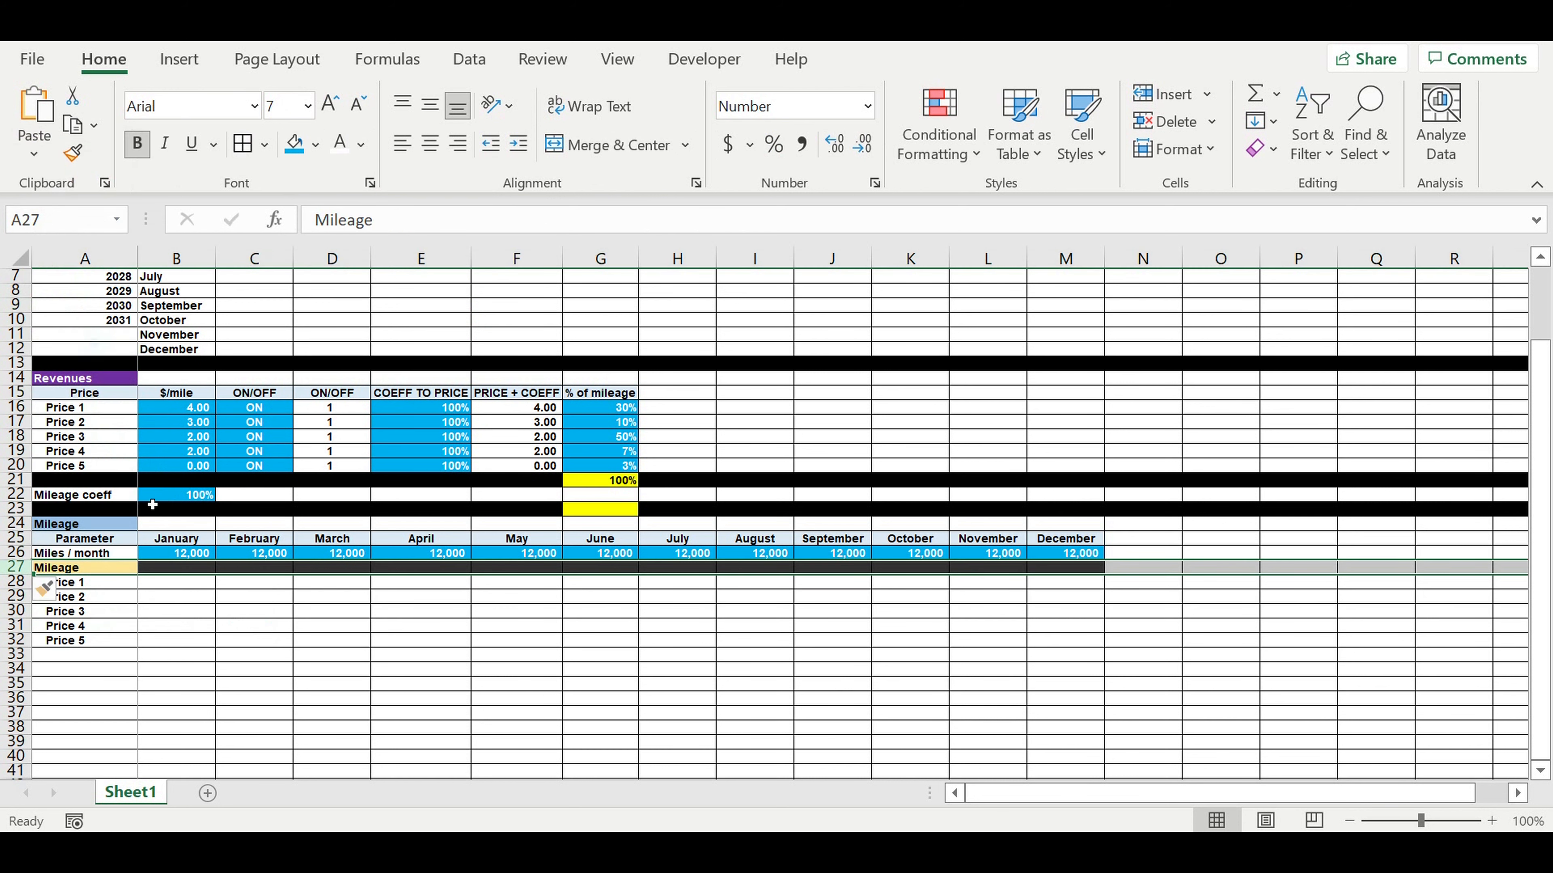
pyautogui.click(151, 599)
# Copy the Miles / month label down to A27, change it to Miles / month + coeff, and widen column A to fit.
pyautogui.click(92, 556)
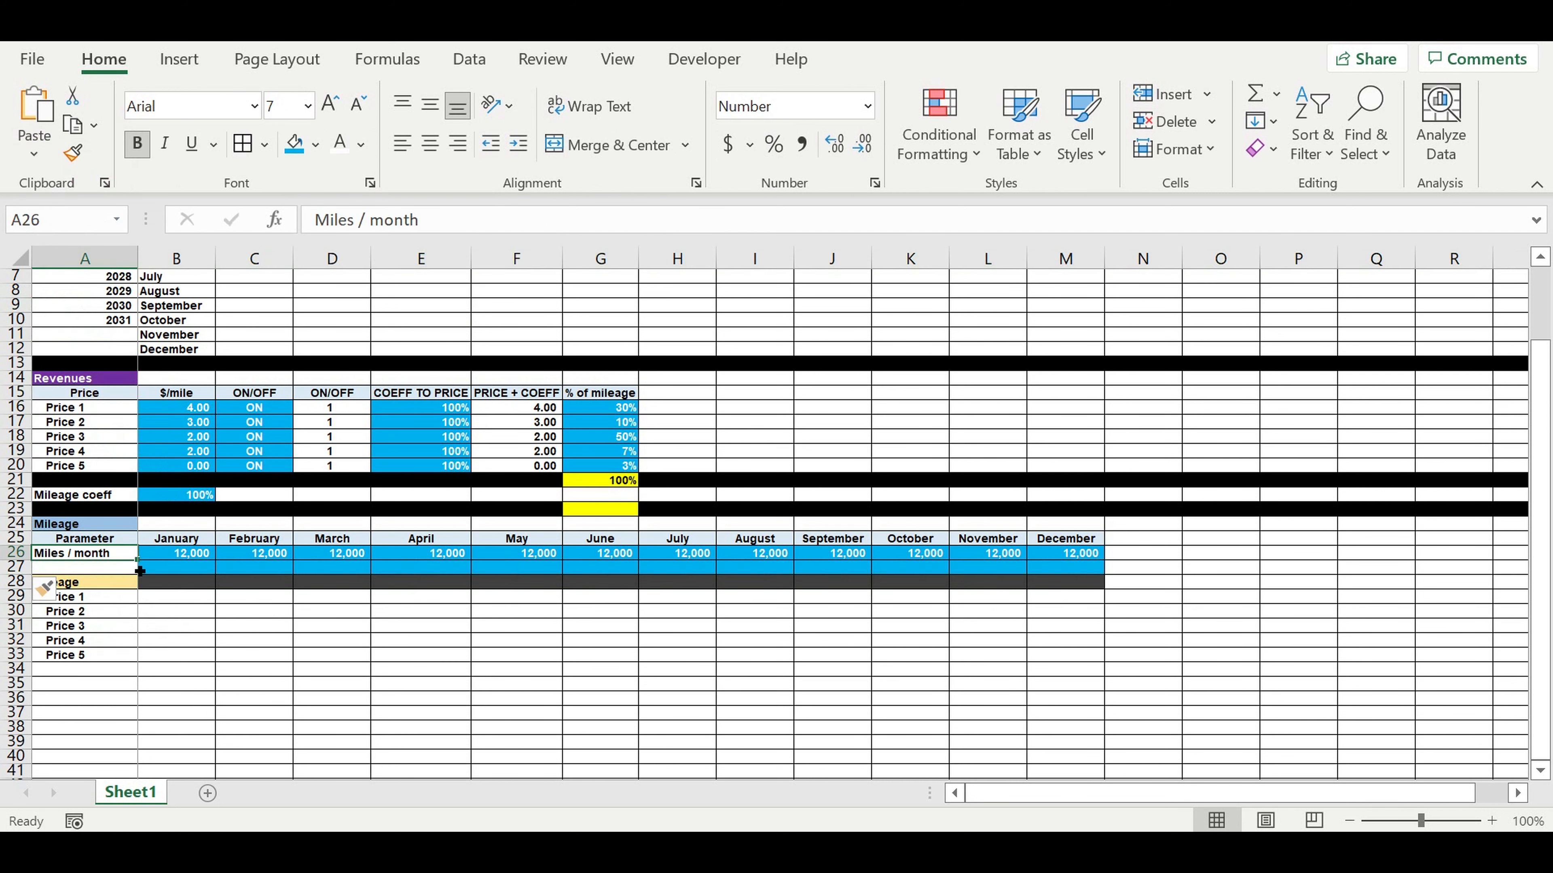
pyautogui.moveTo(144, 567); pyautogui.dragTo(142, 578)
pyautogui.click(86, 567)
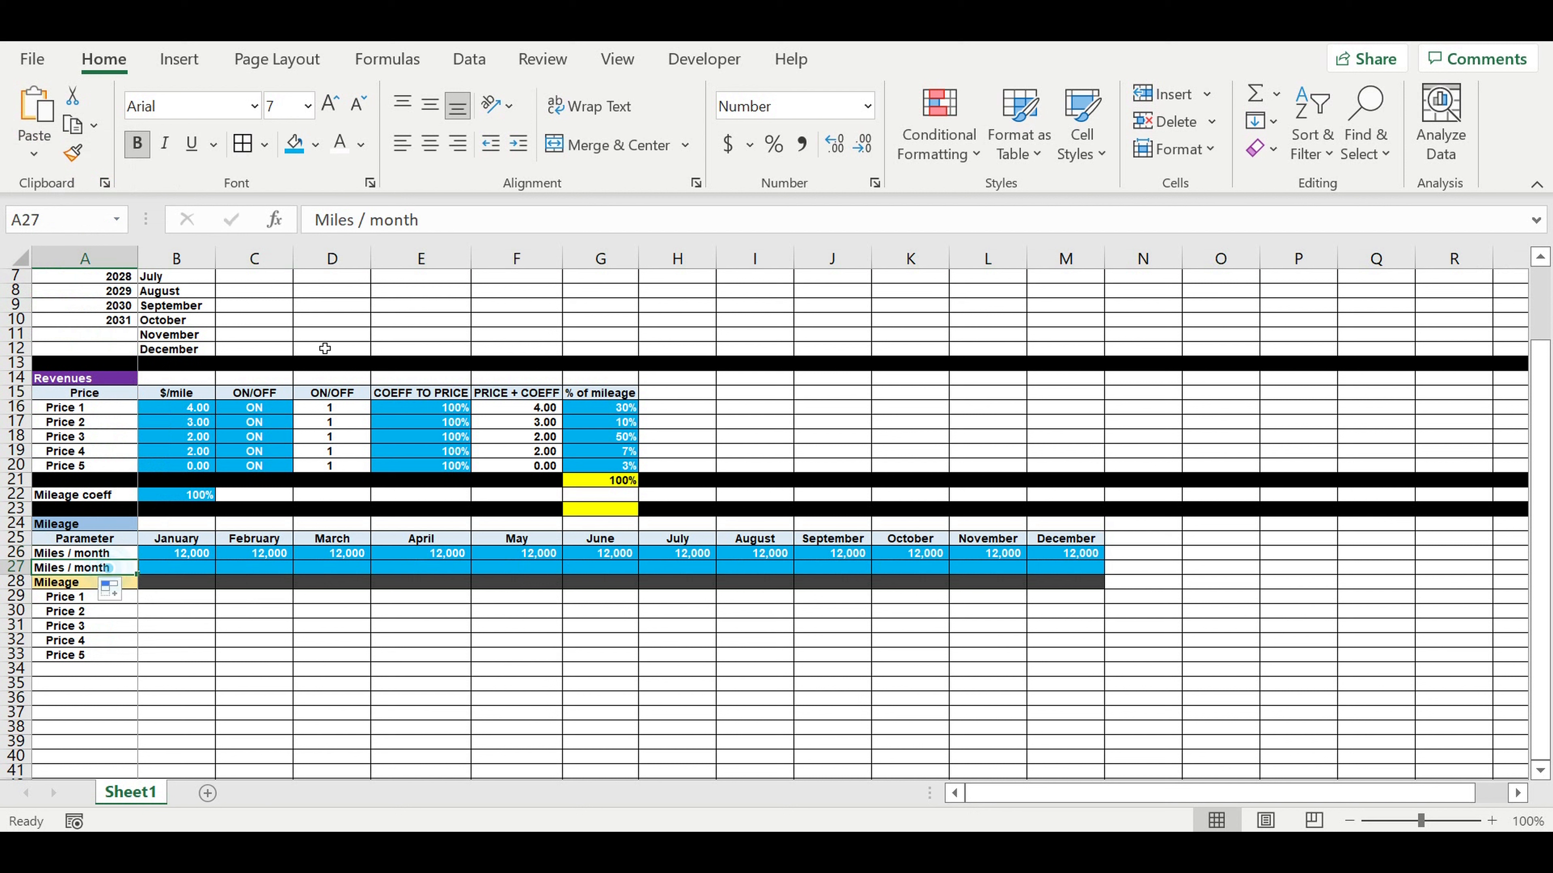
pyautogui.click(549, 225)
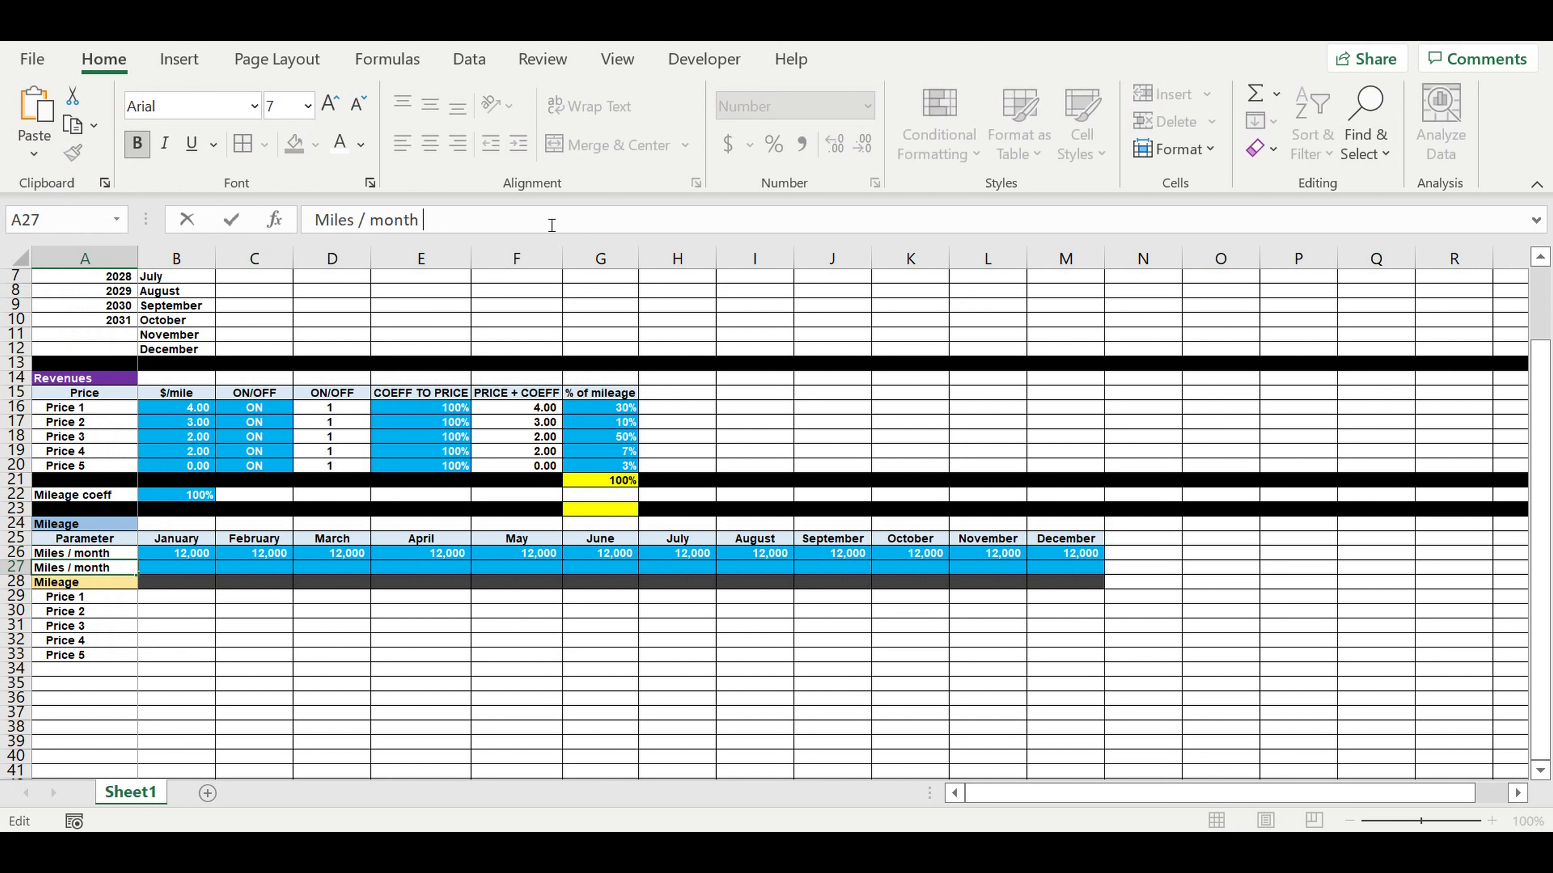
pyautogui.write('+ coeff')
pyautogui.press('Return')
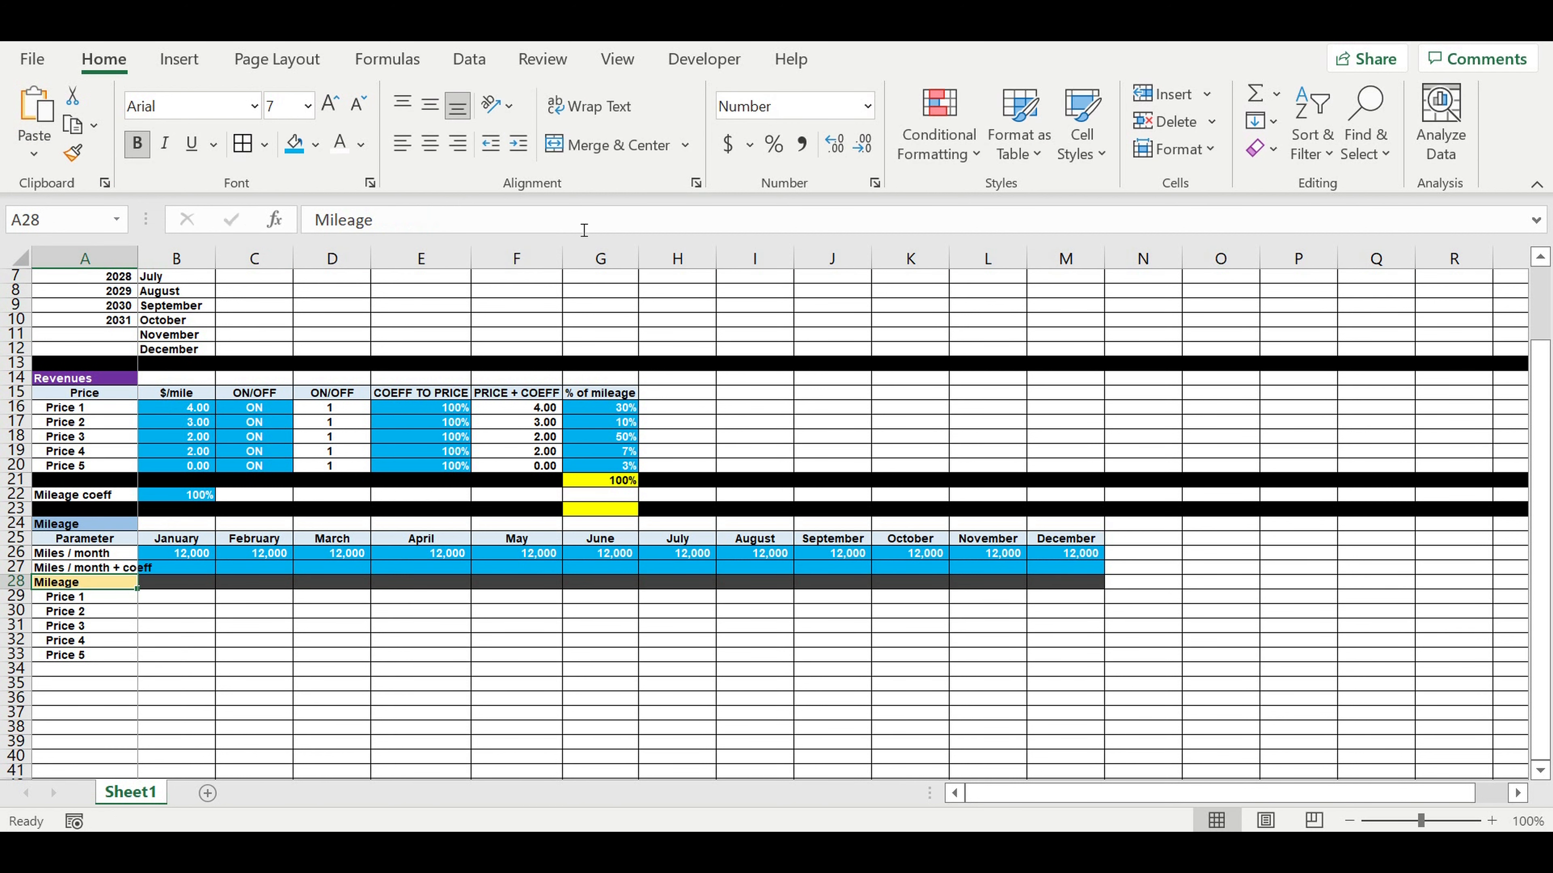
pyautogui.click(137, 260)
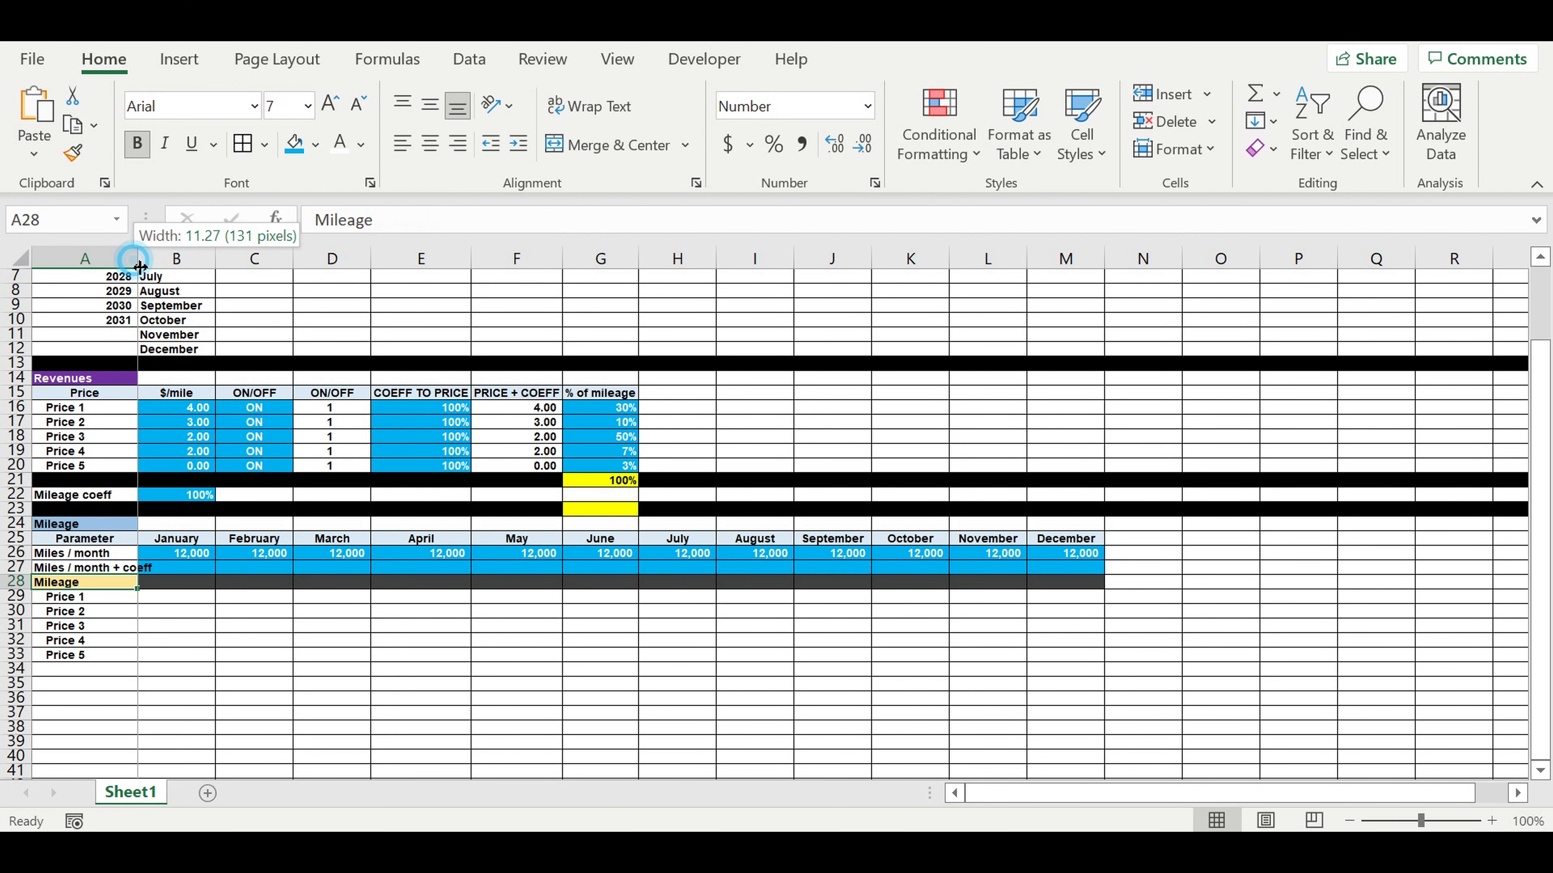
# Remove the blue fill from B27:M27 by filling the plain formatting of N27 back across the row.
pyautogui.click(1182, 578)
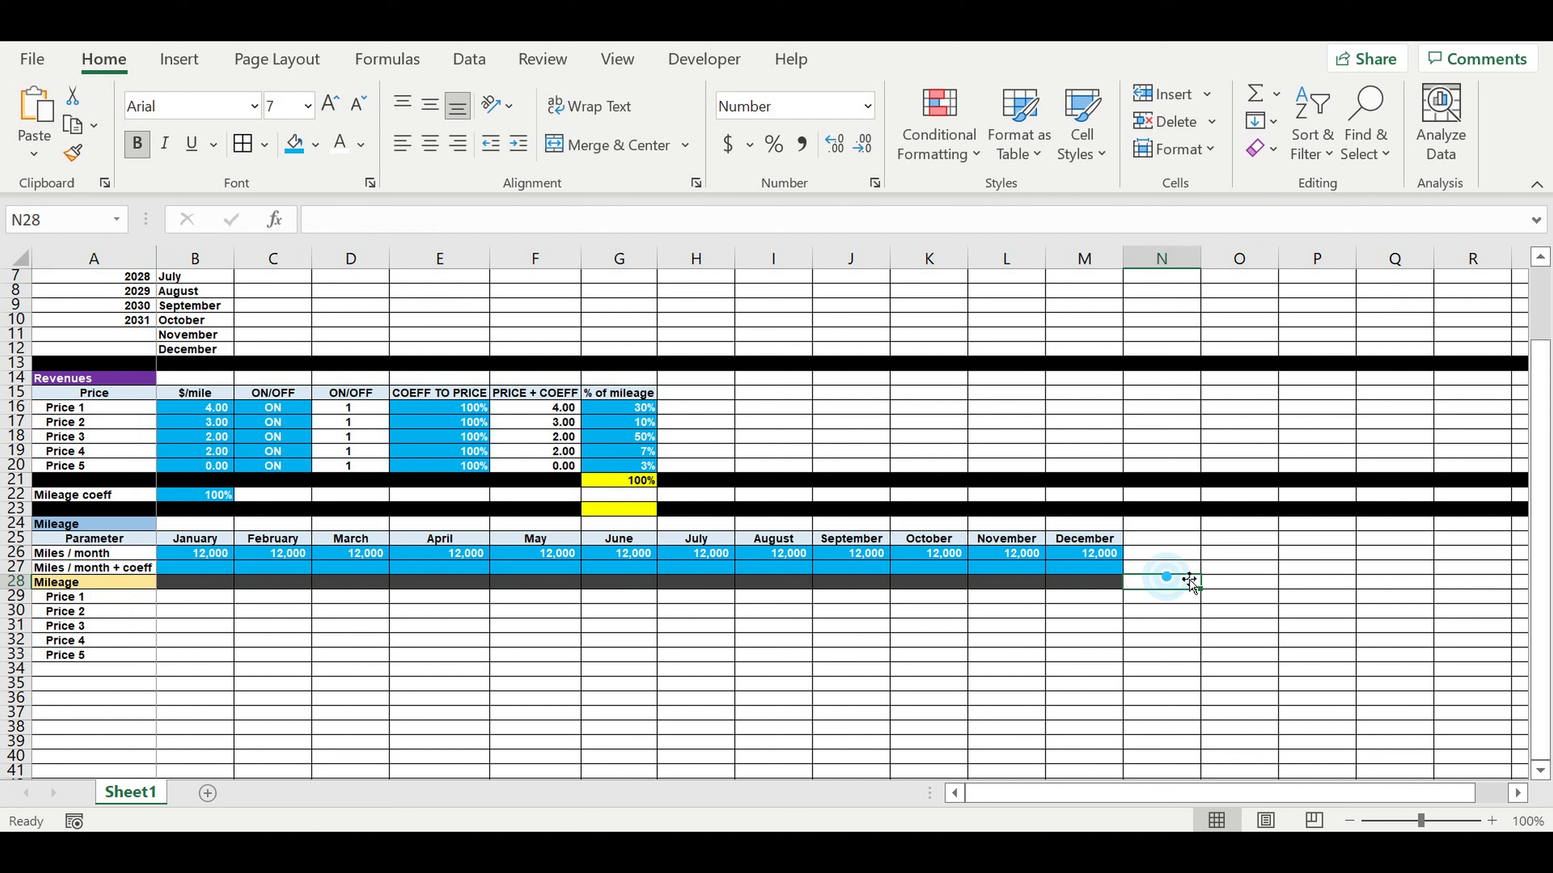
pyautogui.click(1186, 571)
pyautogui.moveTo(1200, 575); pyautogui.dragTo(186, 574)
pyautogui.click(220, 610)
# Enter =B26*$B$22 in B27 and fill it across to December in M27.
pyautogui.click(208, 569)
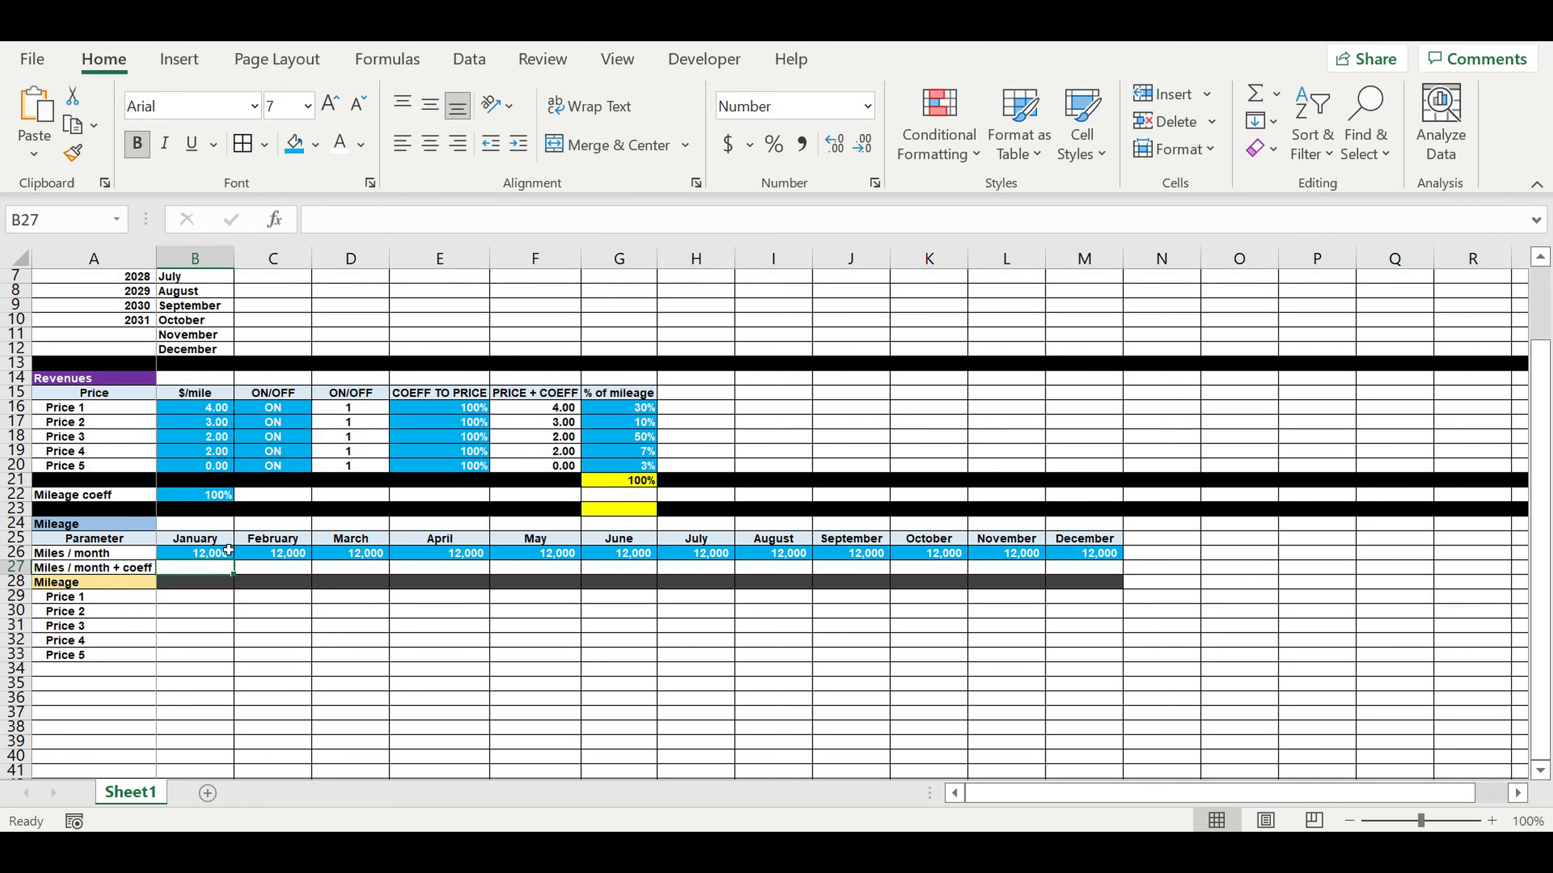
pyautogui.write('=')
pyautogui.click(203, 555)
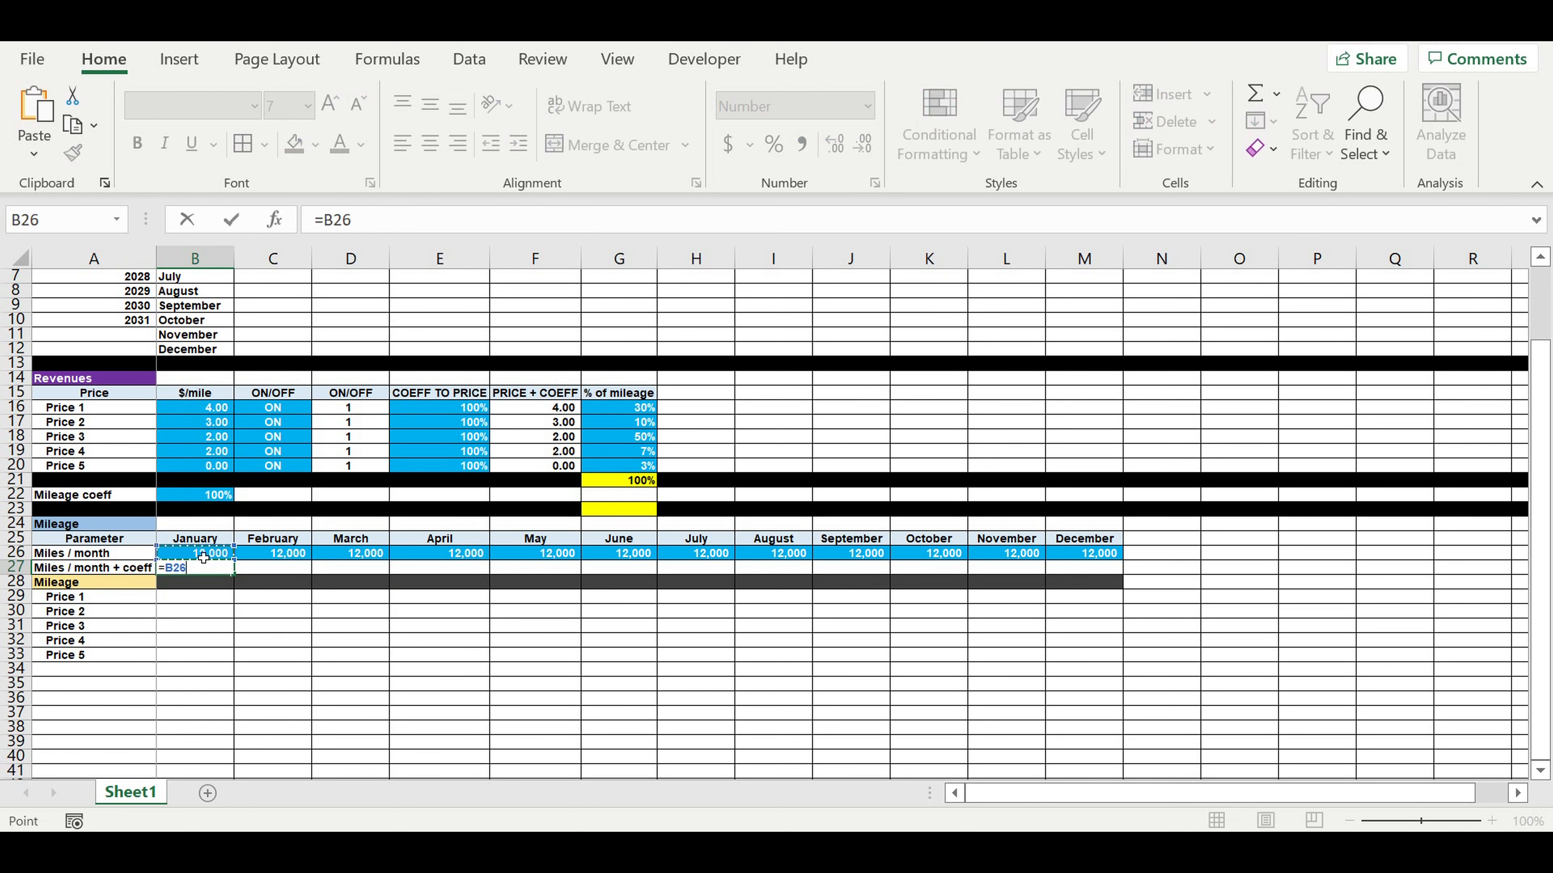
pyautogui.write('*')
pyautogui.click(208, 501)
pyautogui.click(365, 219)
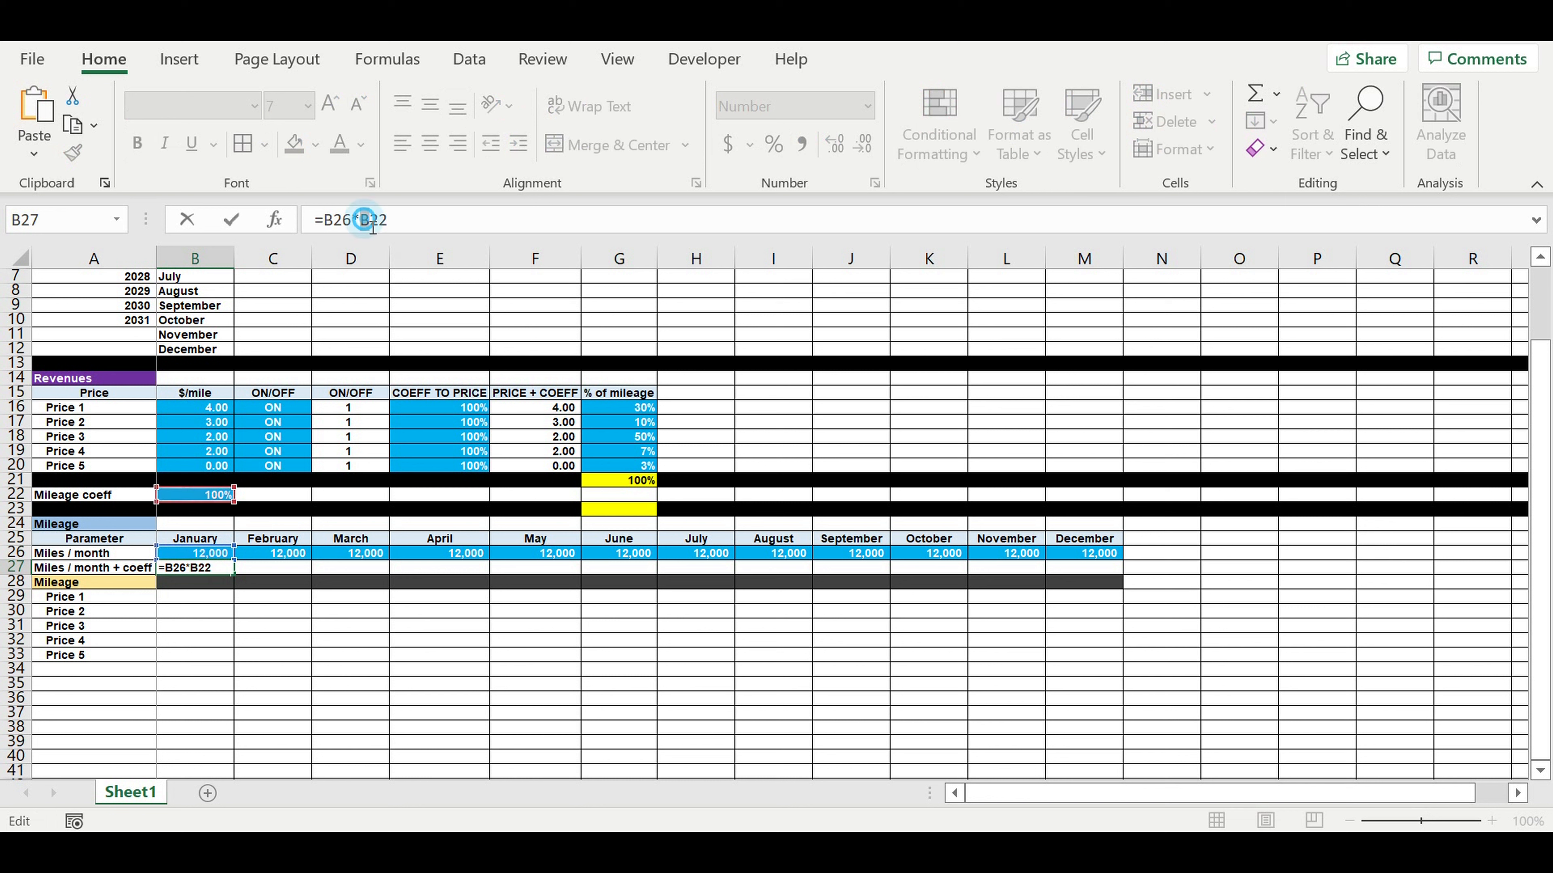
pyautogui.write('$')
pyautogui.click(380, 221)
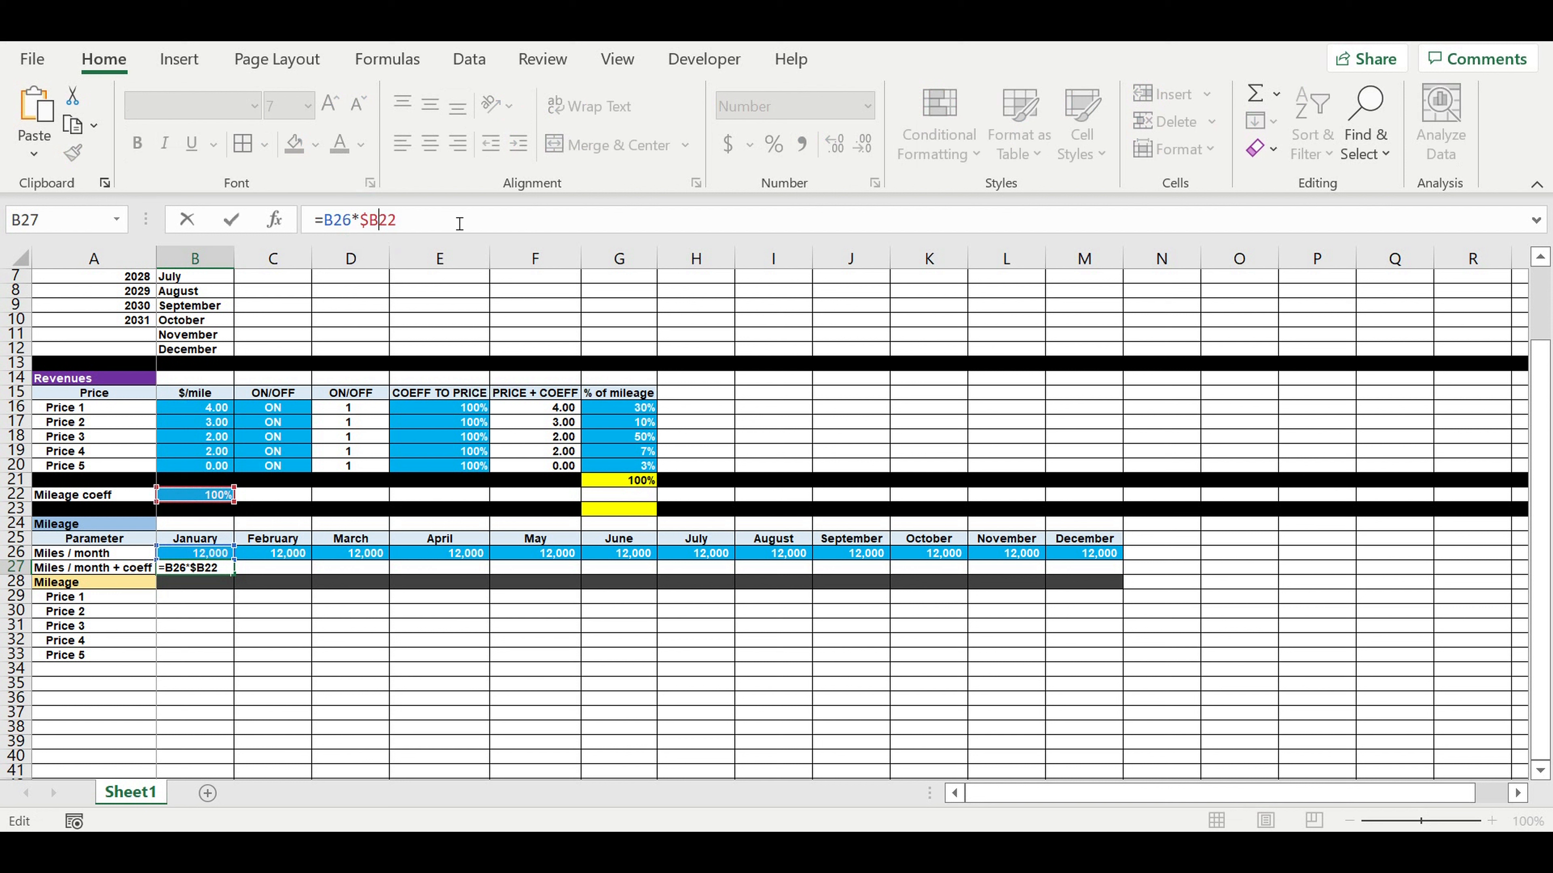
pyautogui.press('Return')
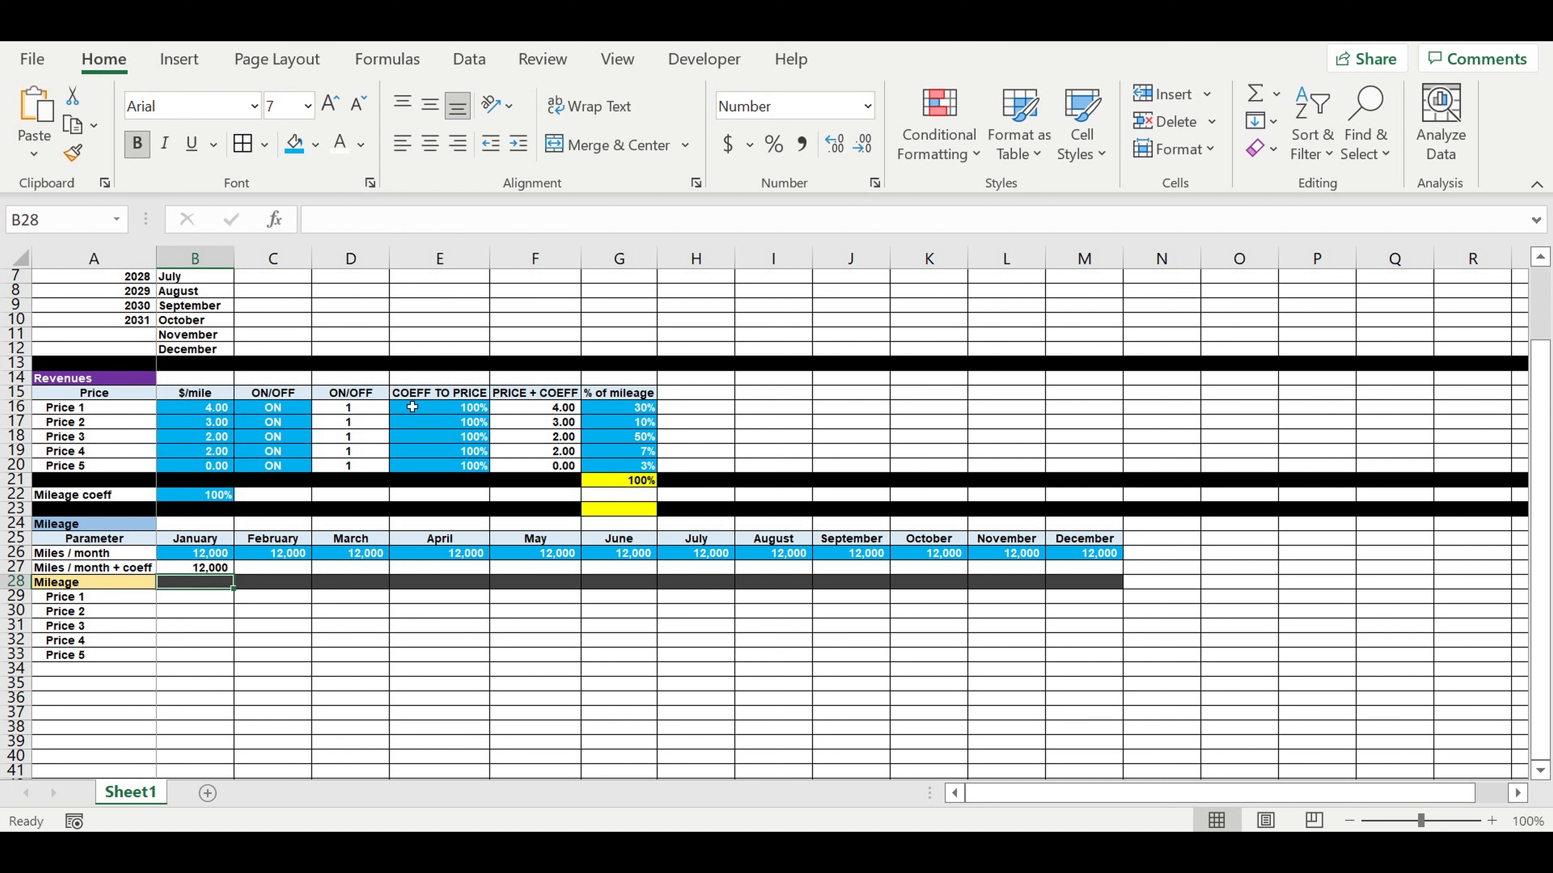
pyautogui.click(199, 569)
pyautogui.moveTo(232, 573); pyautogui.dragTo(1126, 582)
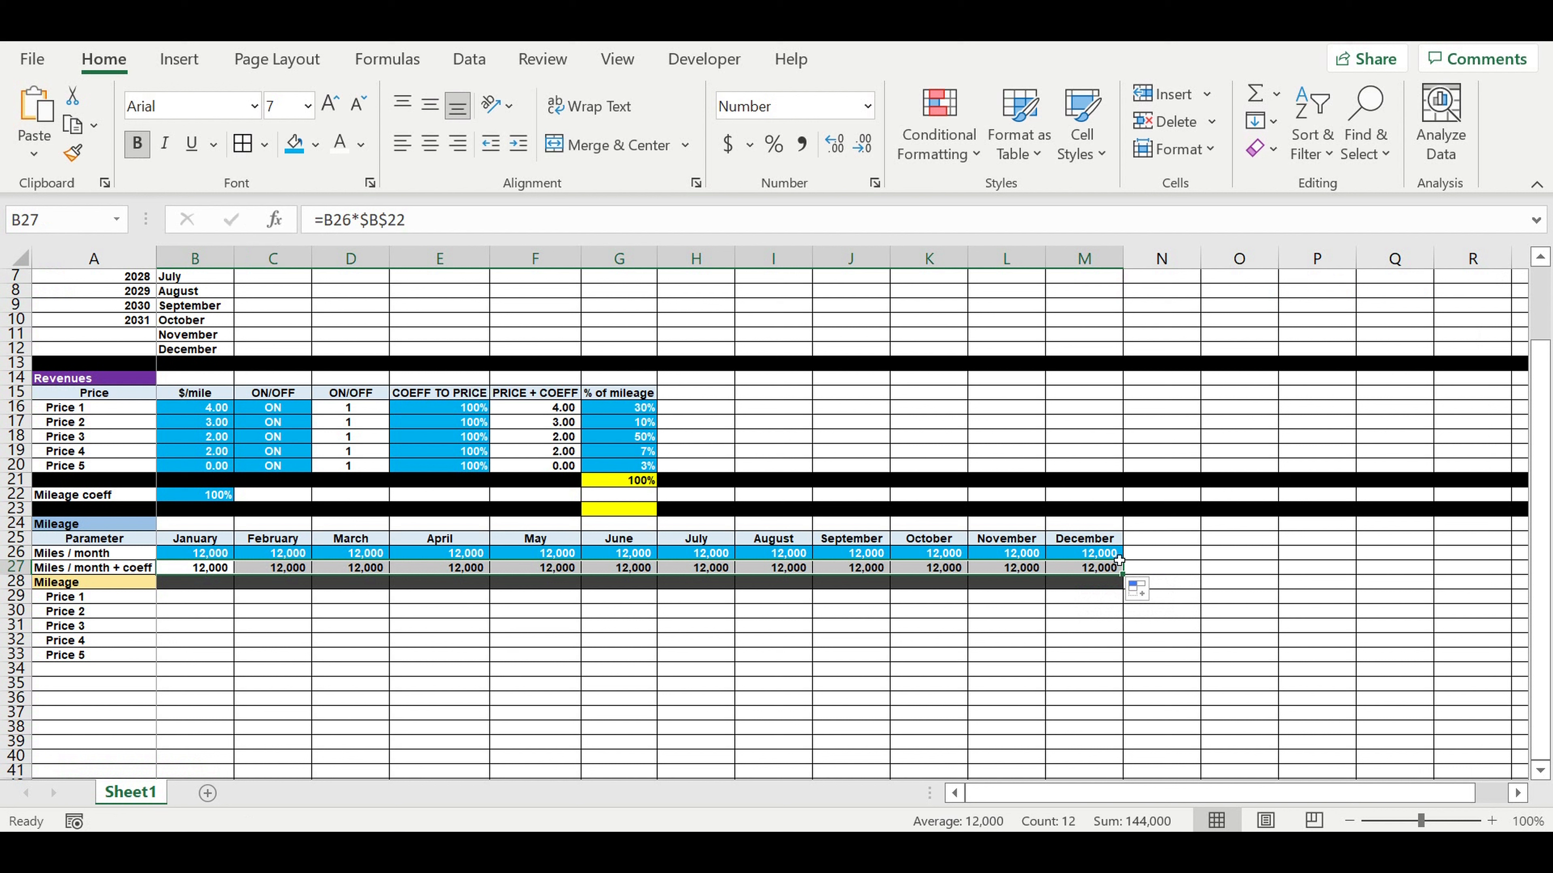
# Replace the stray yellow fill in G23 with black by filling F23 across to H23.
pyautogui.click(561, 513)
pyautogui.moveTo(592, 523); pyautogui.dragTo(747, 521)
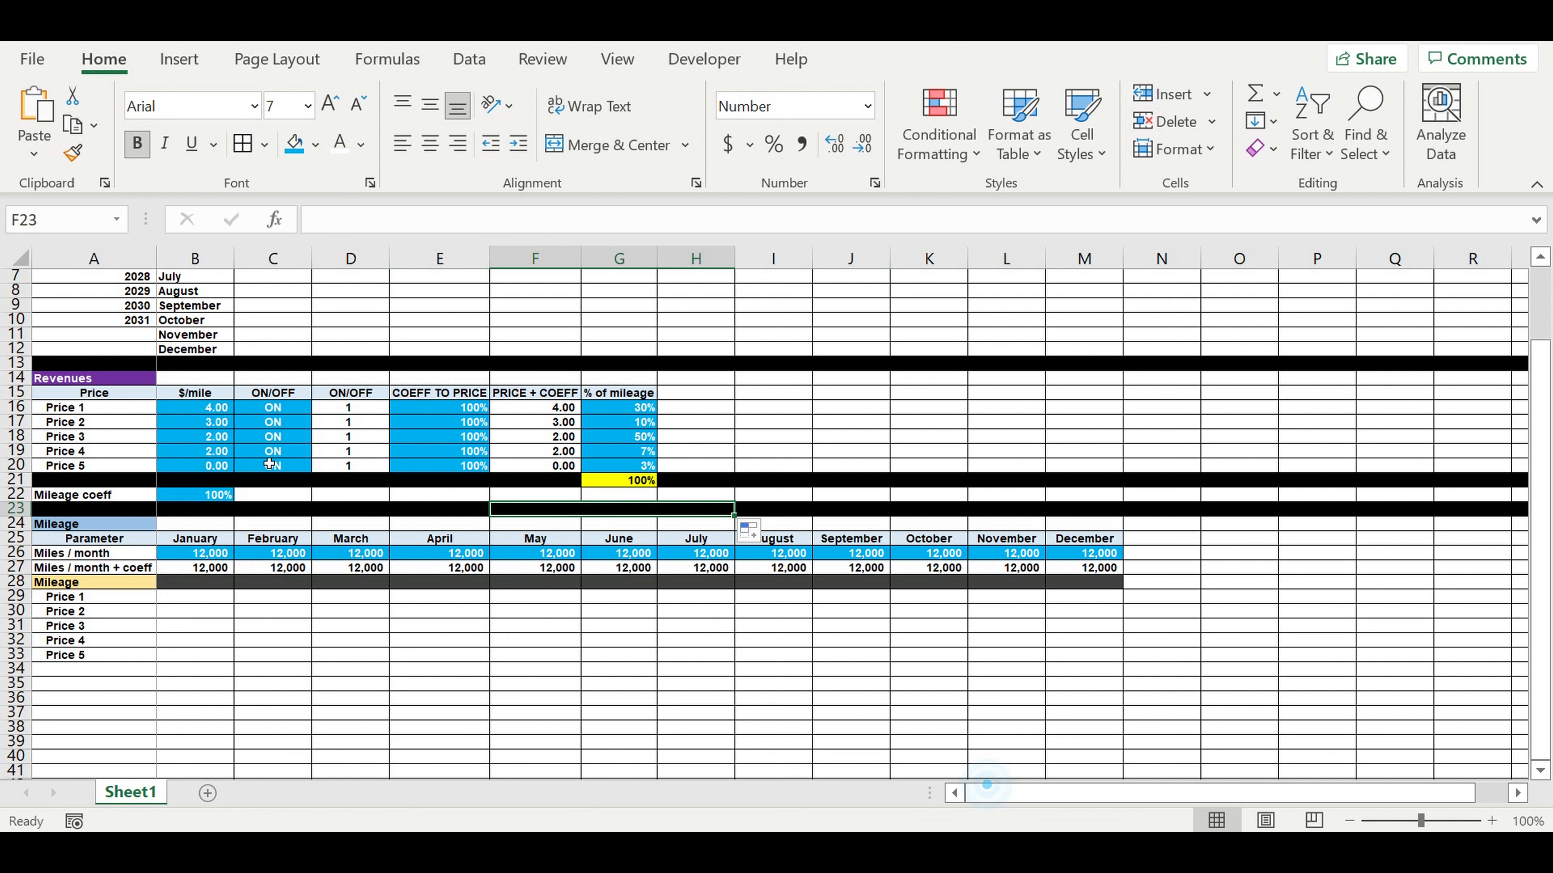
pyautogui.click(220, 655)
pyautogui.click(202, 586)
pyautogui.click(208, 597)
pyautogui.press('Return')
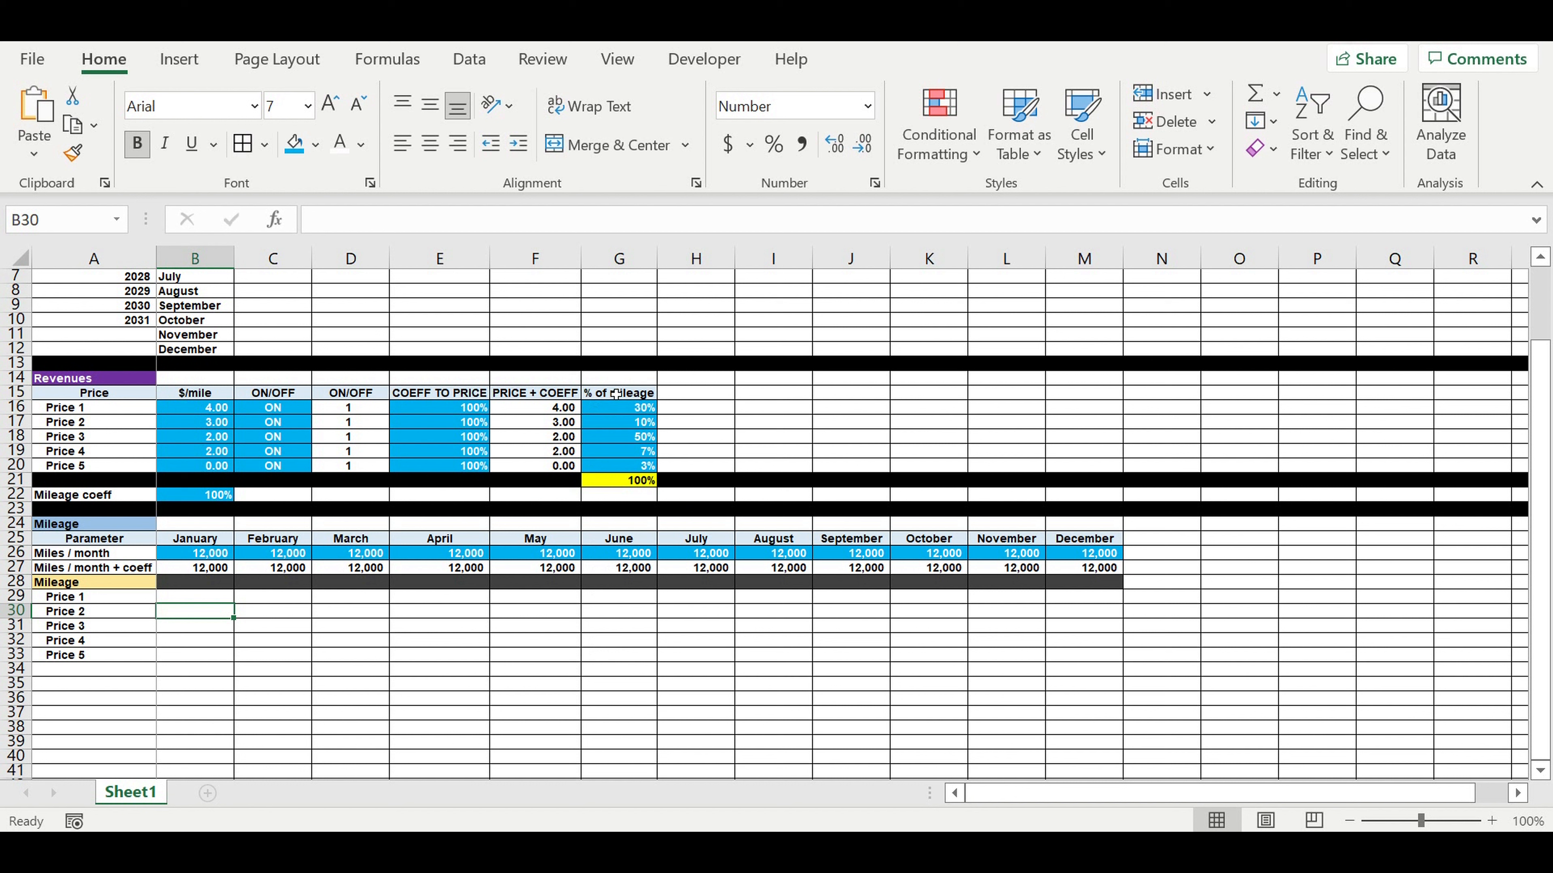
# Copy the % of mileage header to H15, retitle it Mileage coeff, and fit column H to its width.
pyautogui.click(621, 394)
pyautogui.moveTo(665, 407); pyautogui.dragTo(722, 403)
pyautogui.click(715, 395)
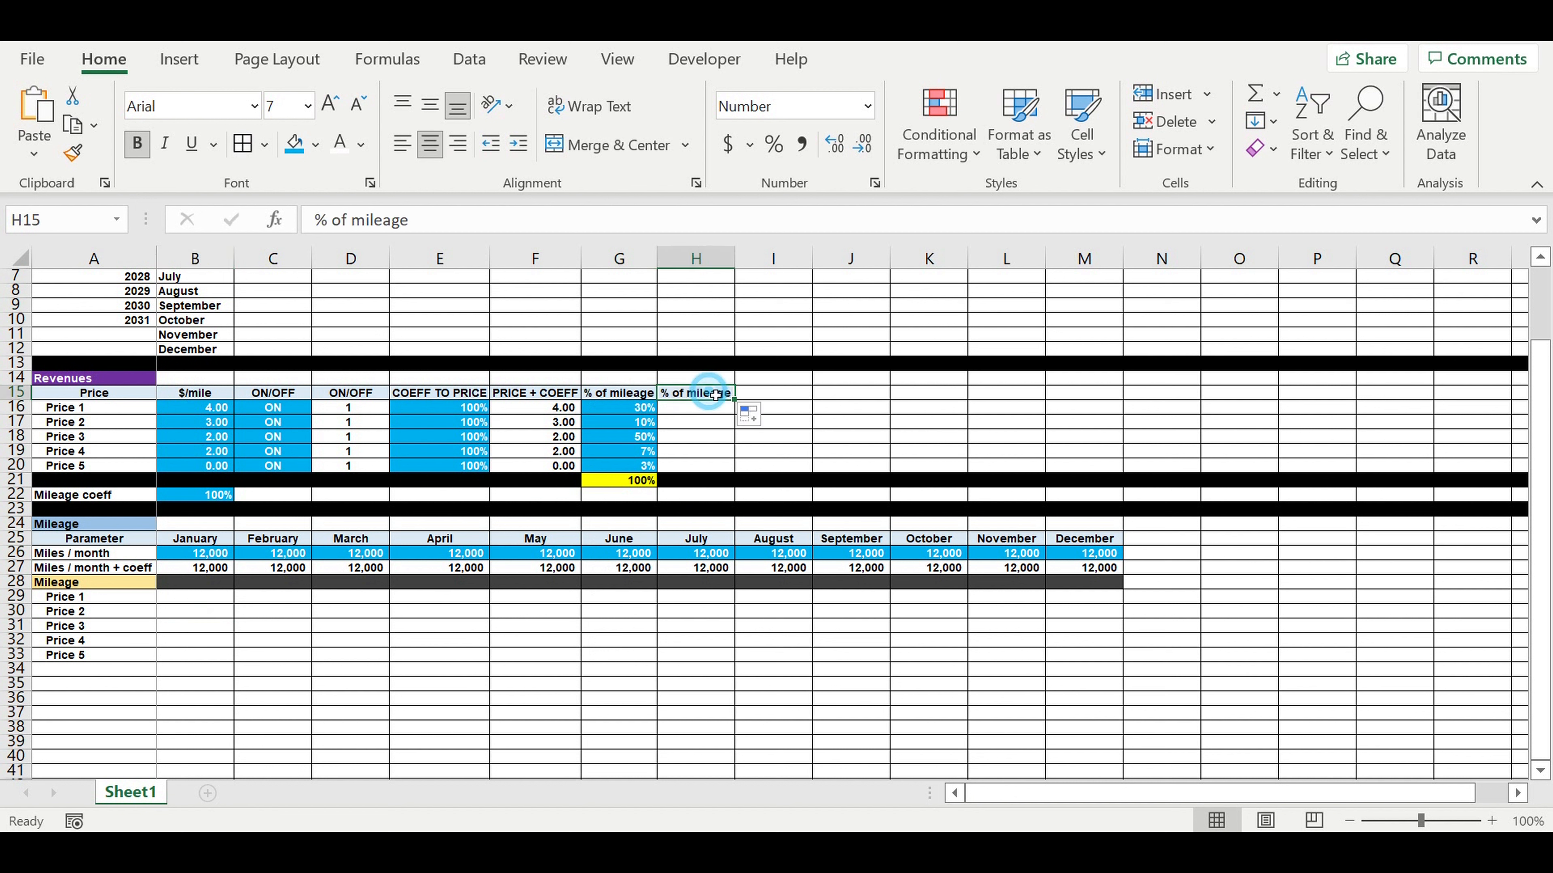
pyautogui.write('Mileage coe')
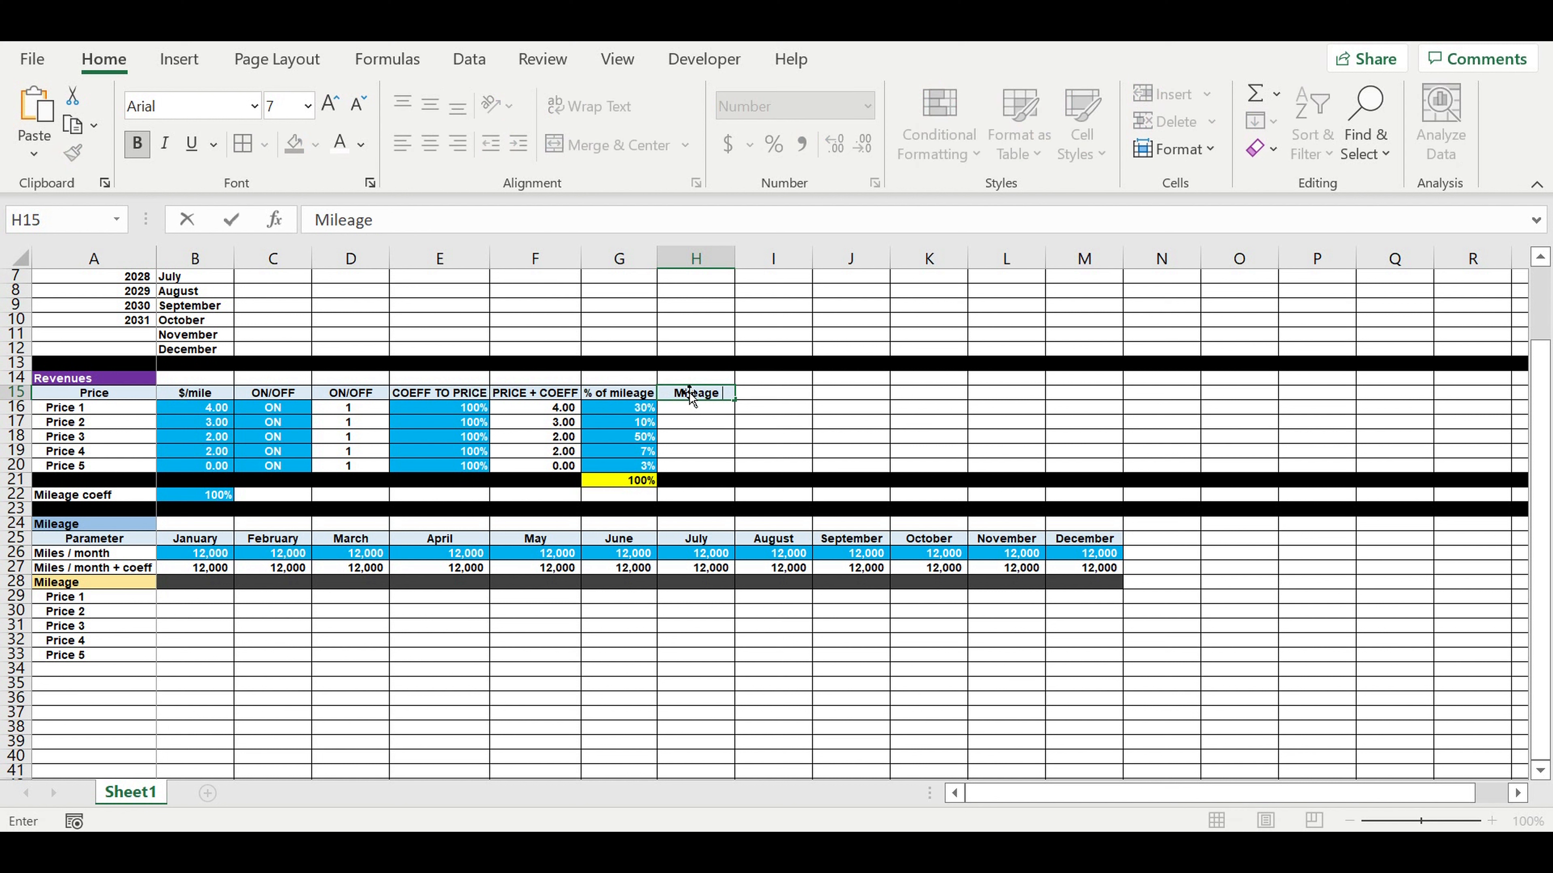
pyautogui.write('ff')
pyautogui.press('Return')
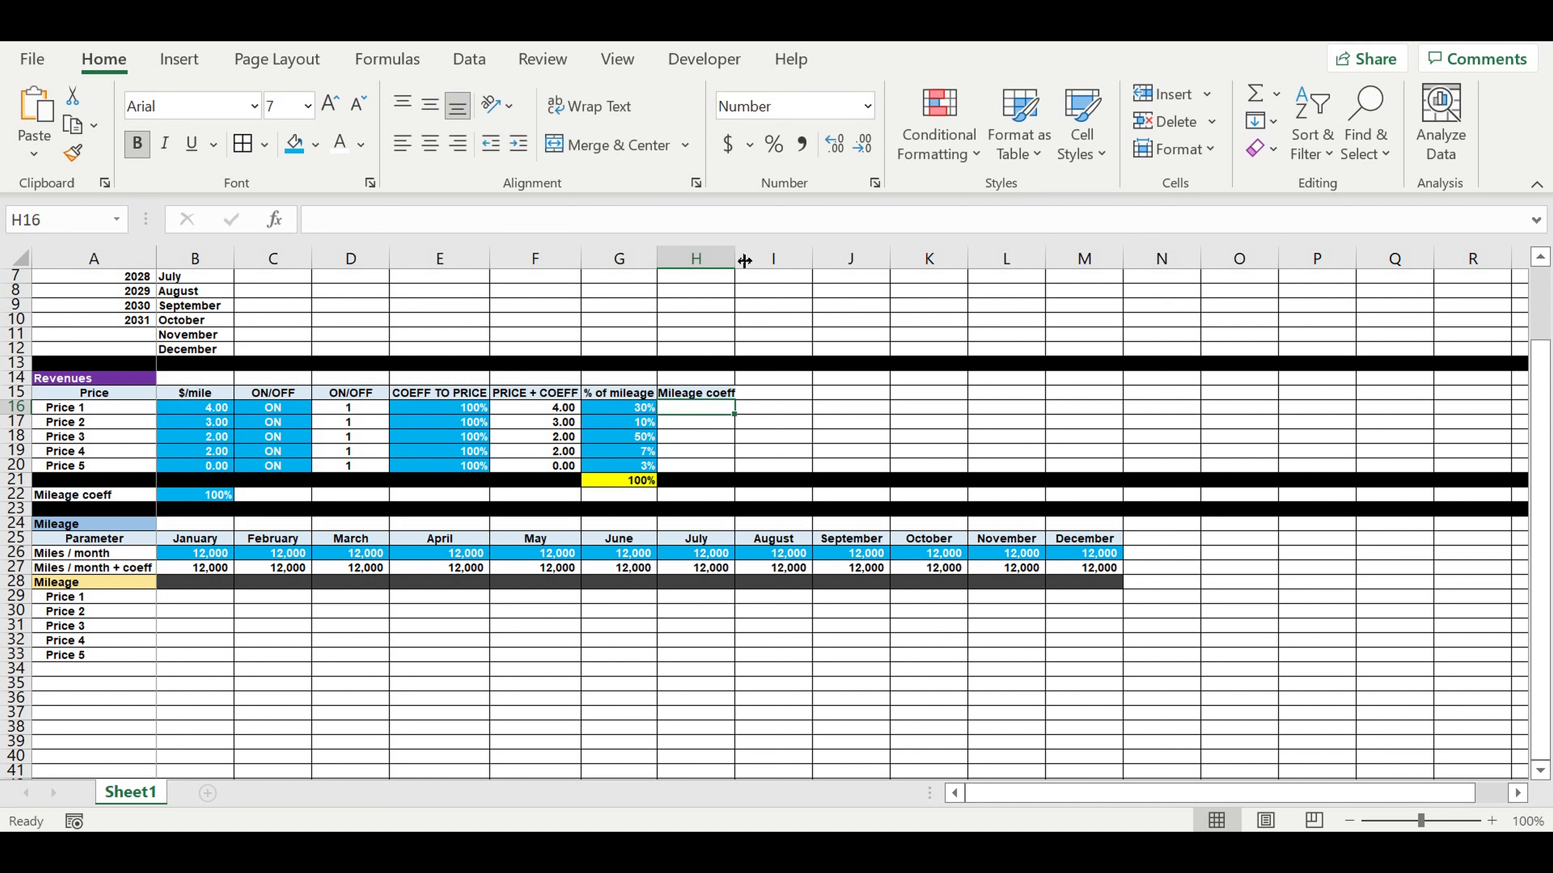
pyautogui.doubleClick(736, 261)
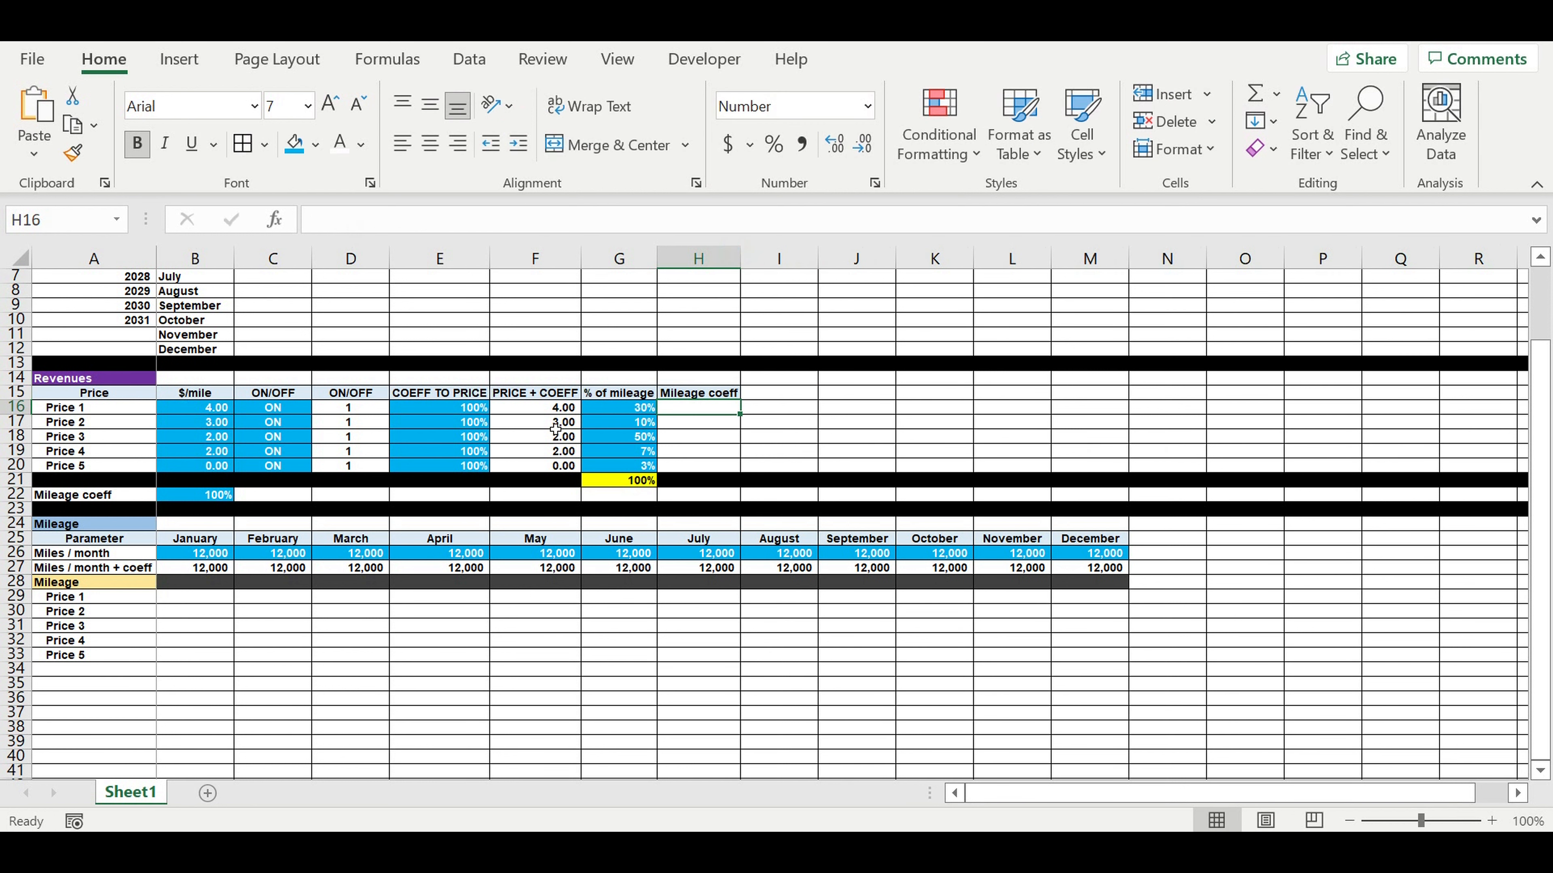
# Copy the COEFF TO PRICE percentages E16:E20 into the Mileage coeff column at H16:H20.
pyautogui.moveTo(442, 408); pyautogui.dragTo(449, 466)
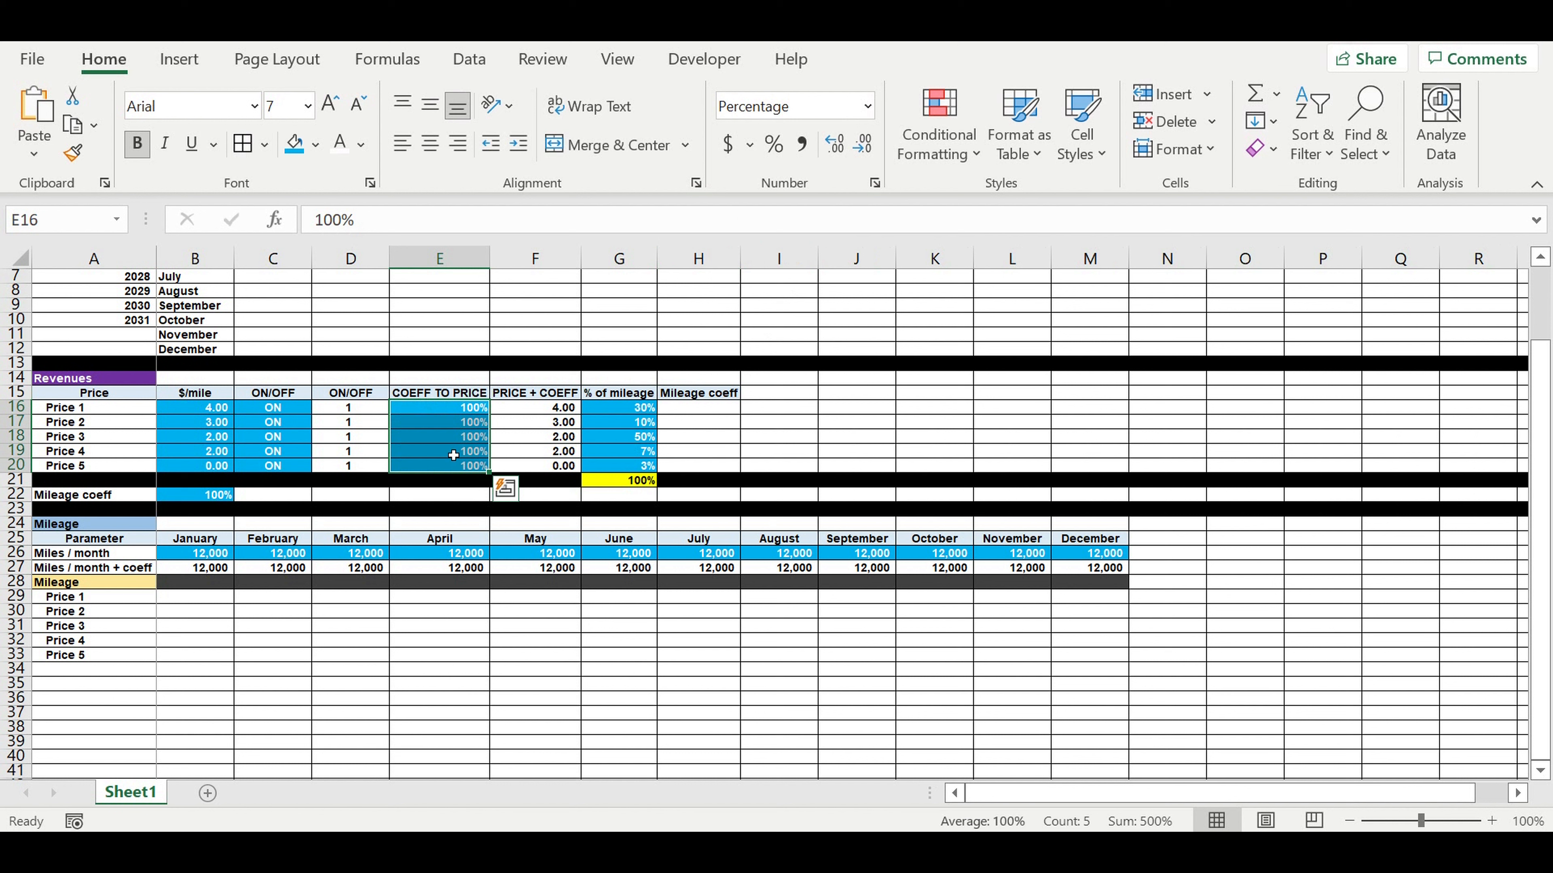
pyautogui.hotkey('ctrl', 'c')
pyautogui.click(709, 415)
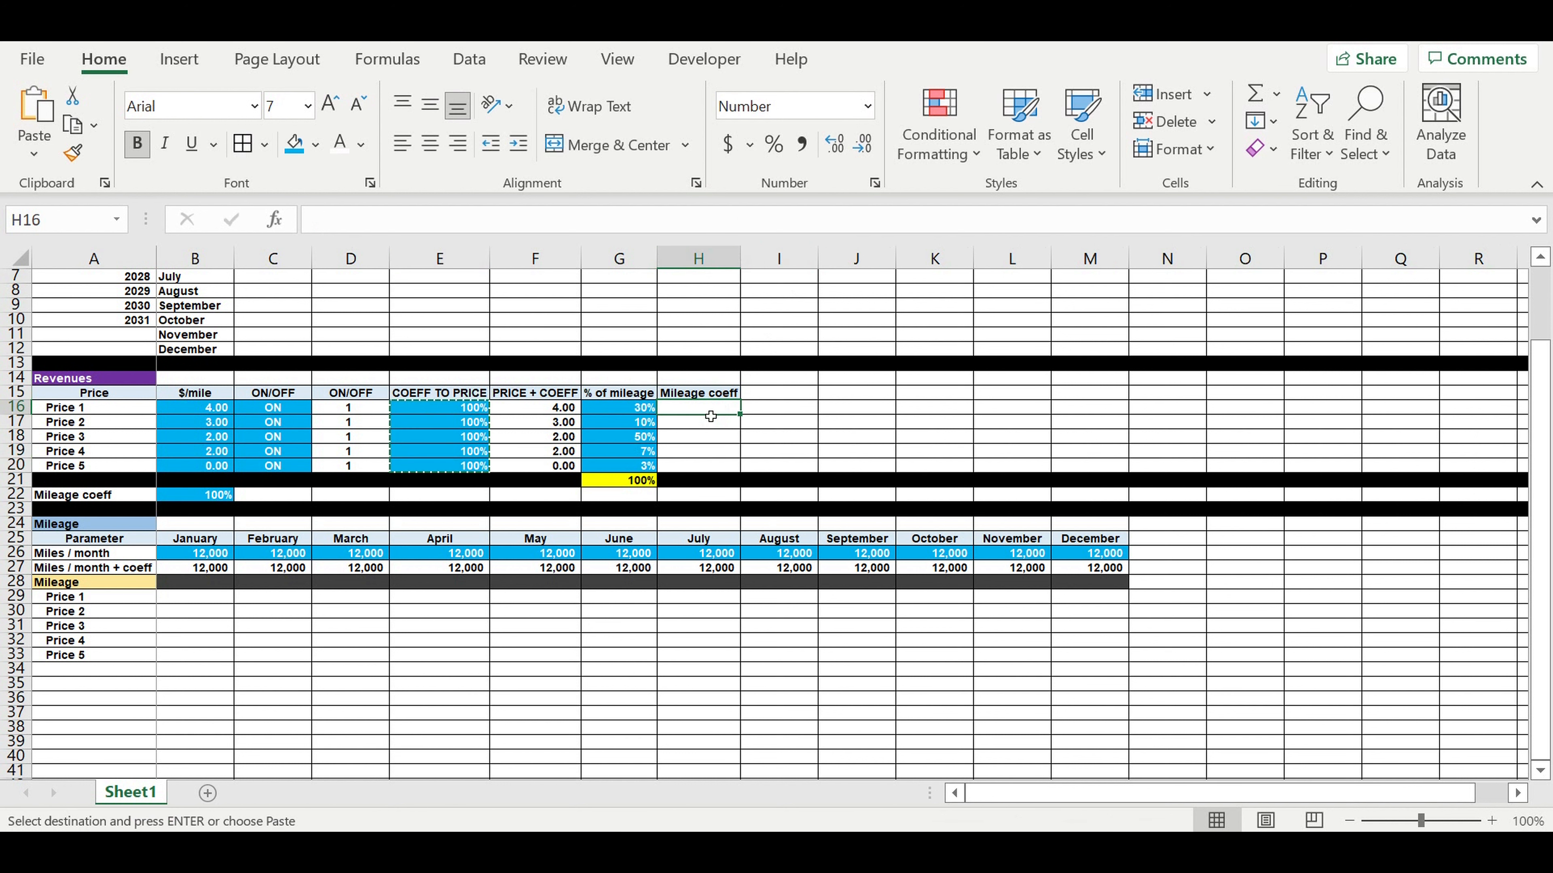
pyautogui.hotkey('ctrl', 'v')
pyautogui.click(850, 422)
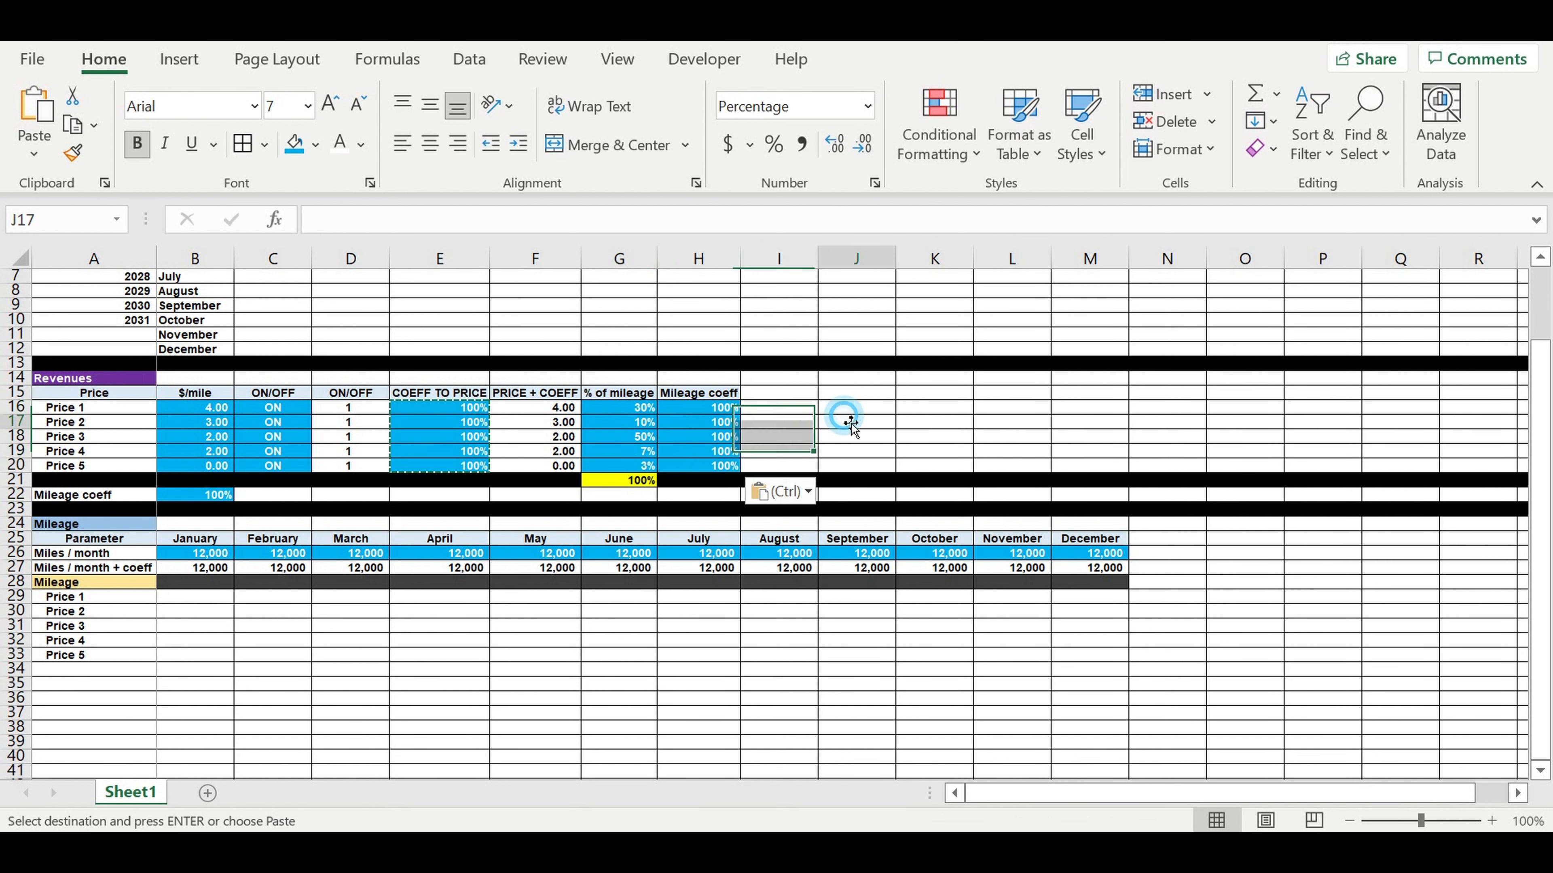
pyautogui.click(923, 421)
# Start the January mileage formula for Price 1 in B29 as =B$27*$G16, locking row 27 and column G.
pyautogui.click(203, 598)
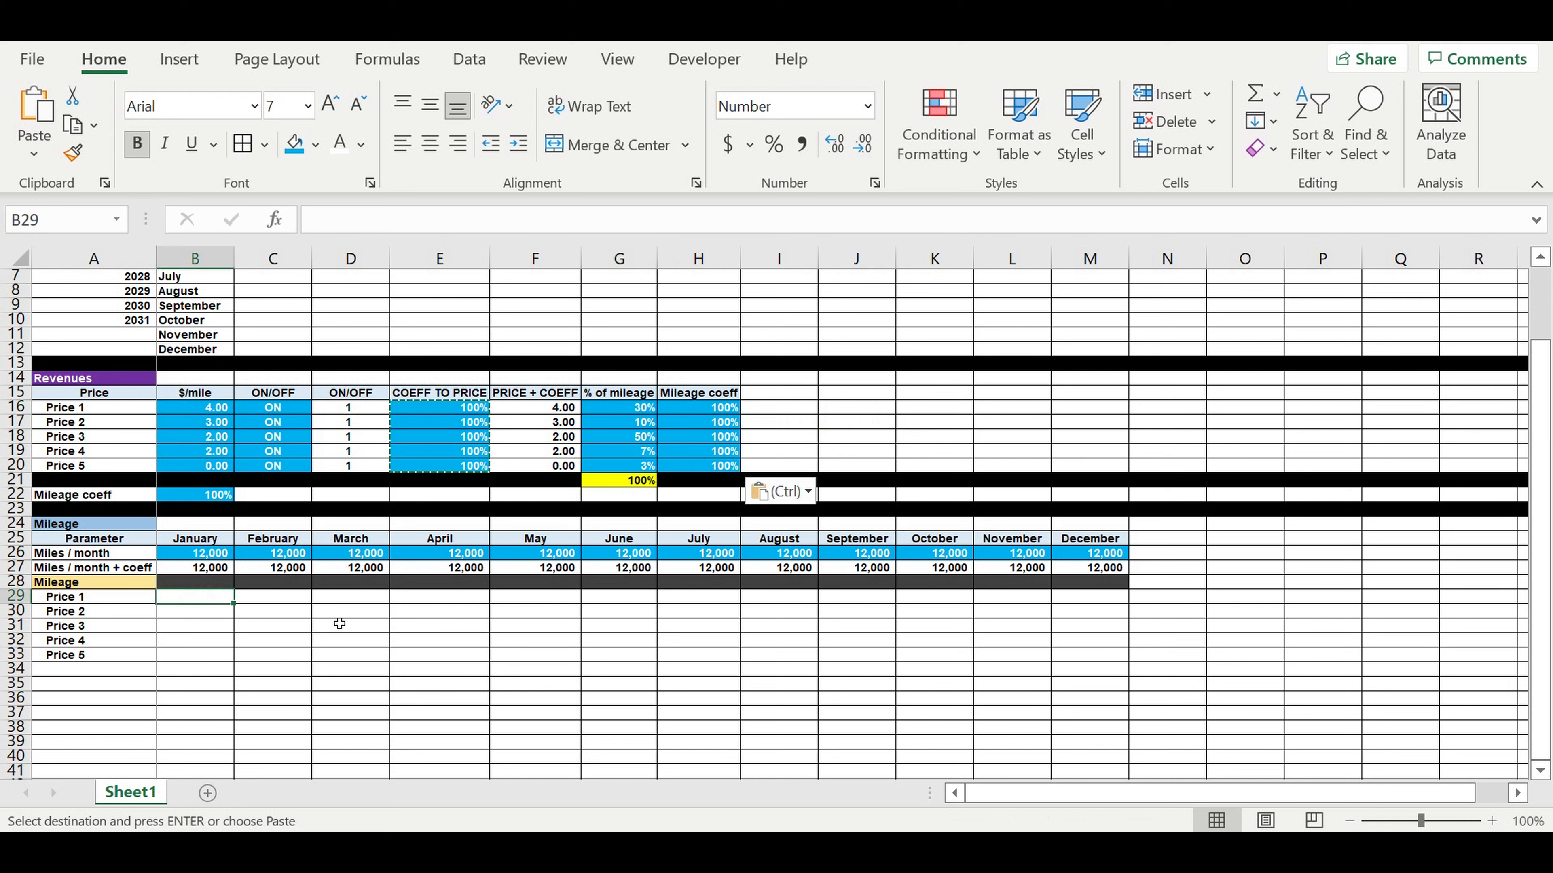
pyautogui.write('=')
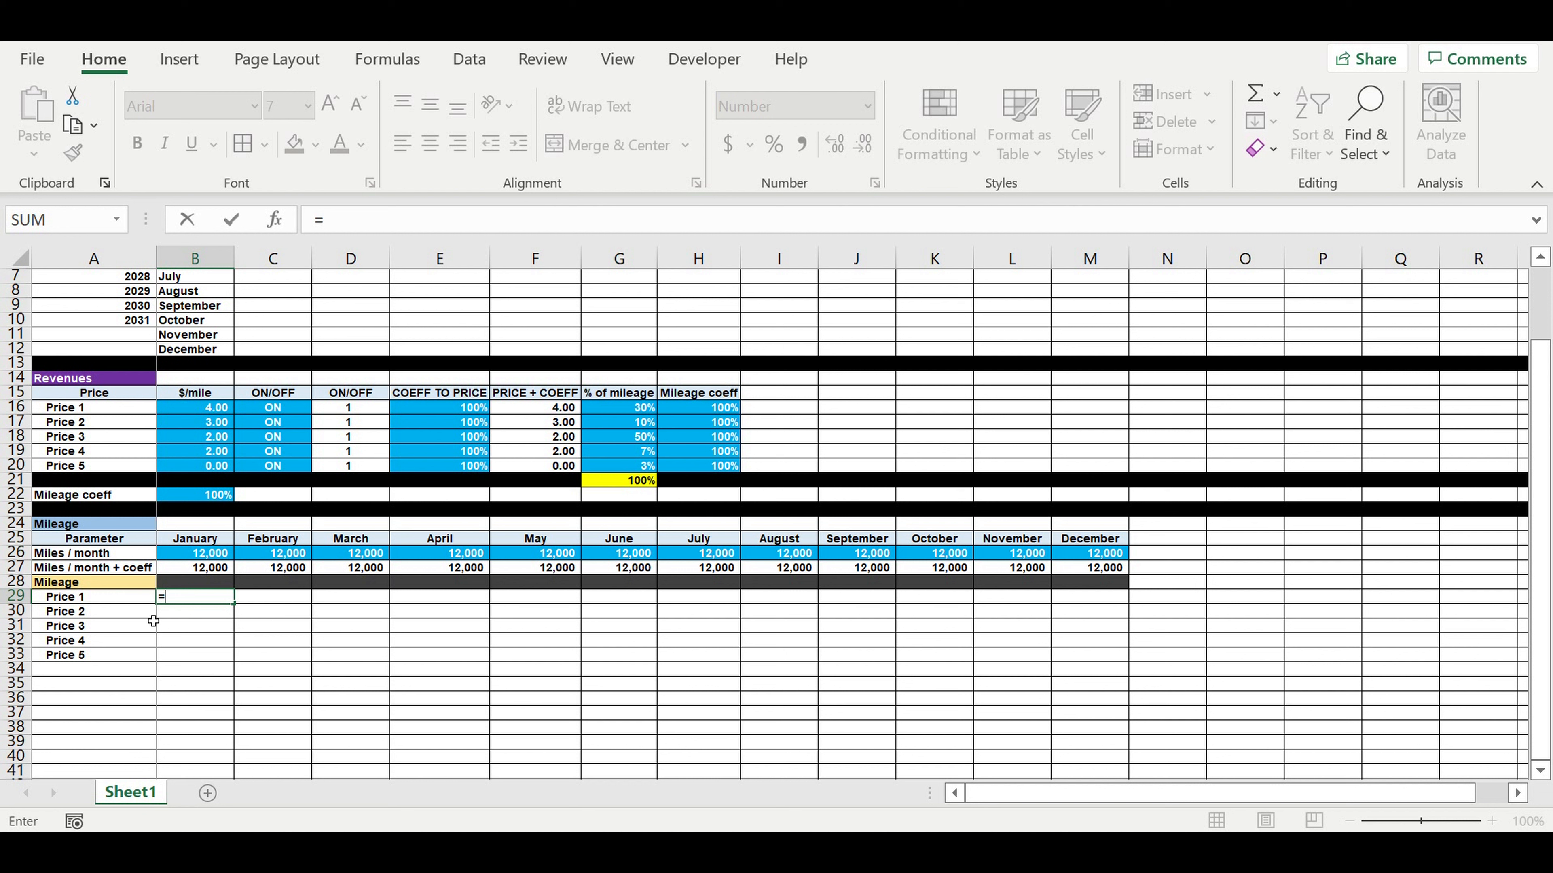
pyautogui.click(194, 568)
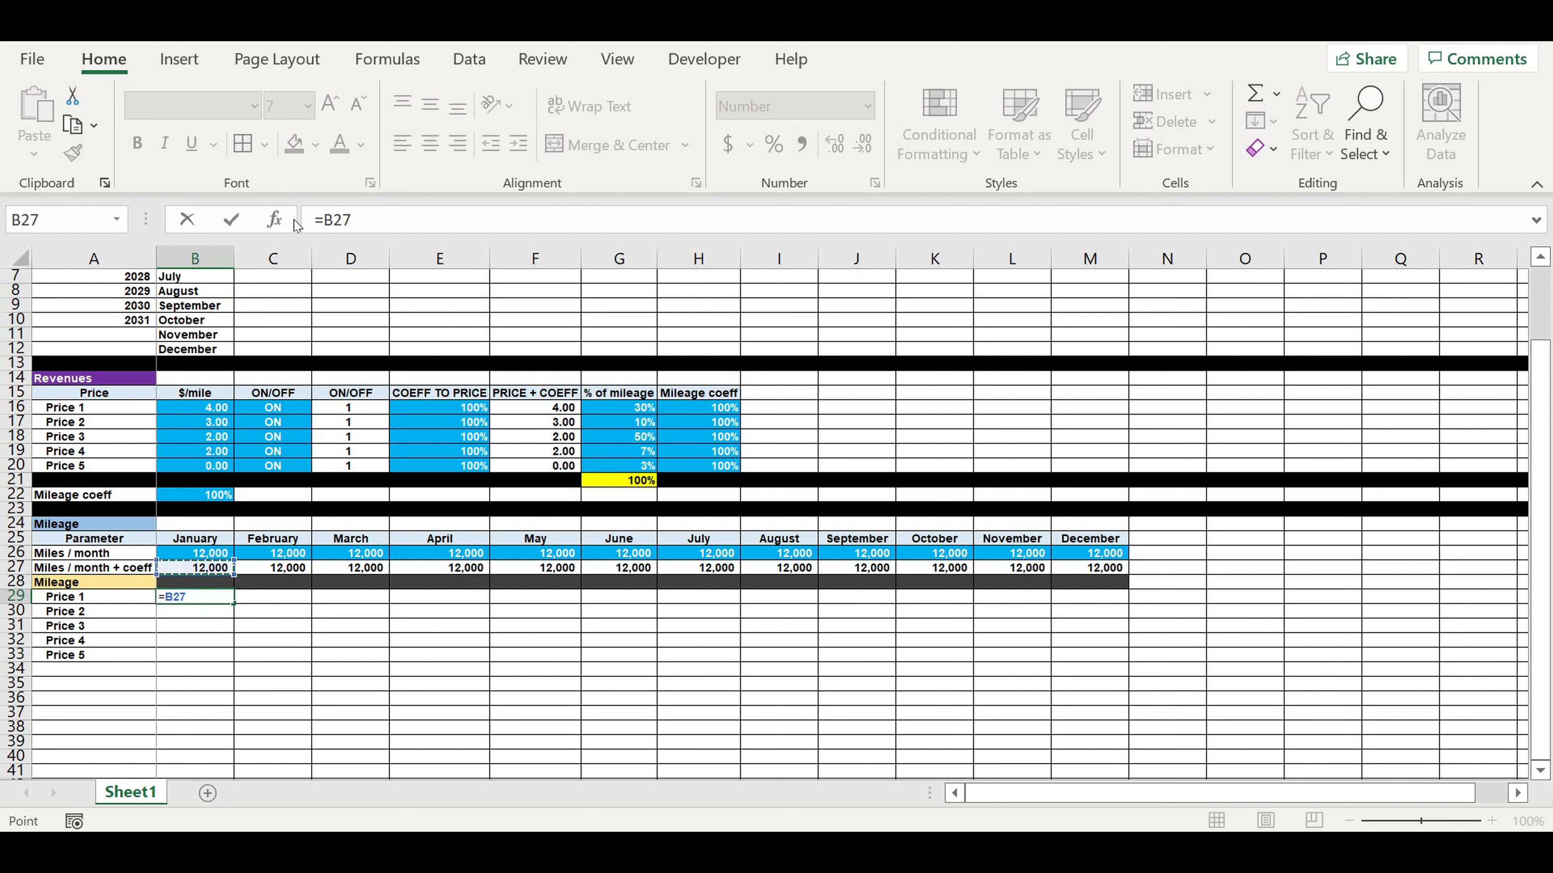
pyautogui.click(334, 222)
pyautogui.write('$')
pyautogui.click(402, 224)
pyautogui.write('*')
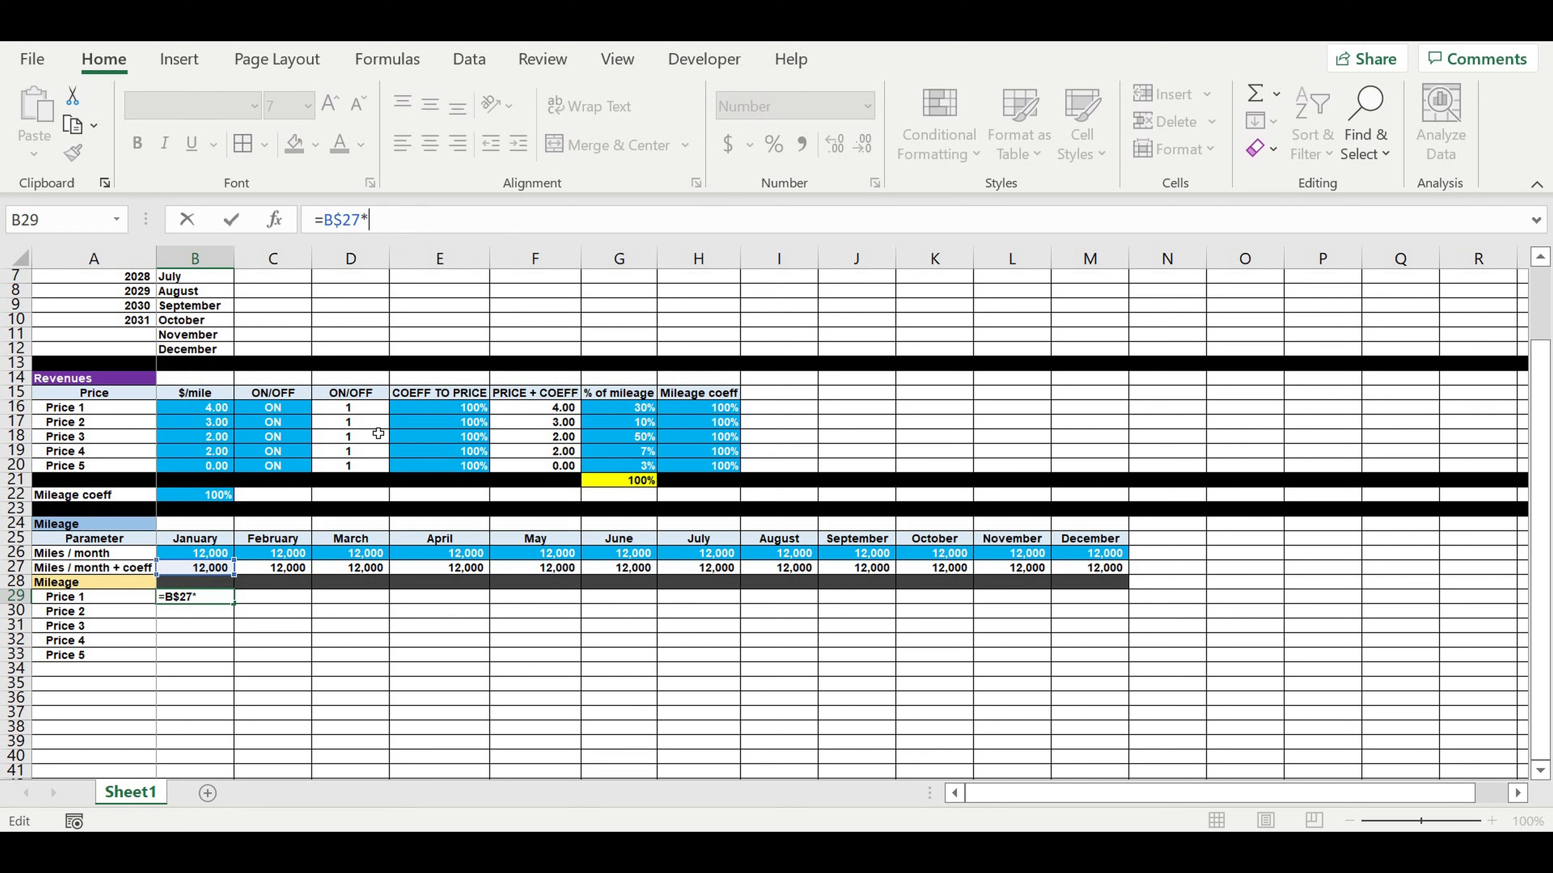
pyautogui.click(630, 408)
pyautogui.click(383, 227)
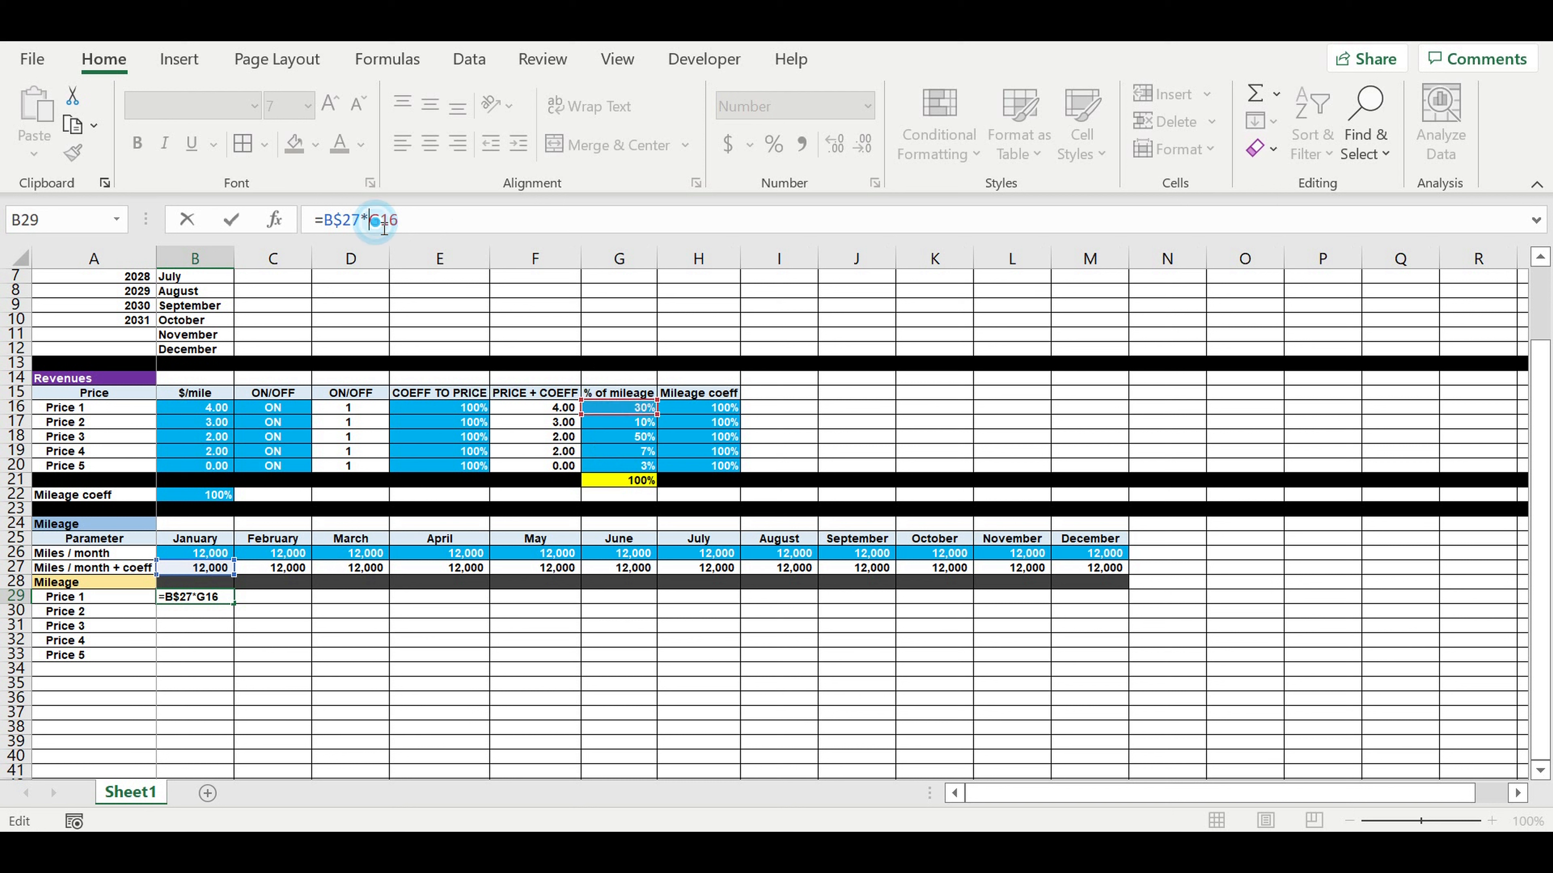
pyautogui.write('$')
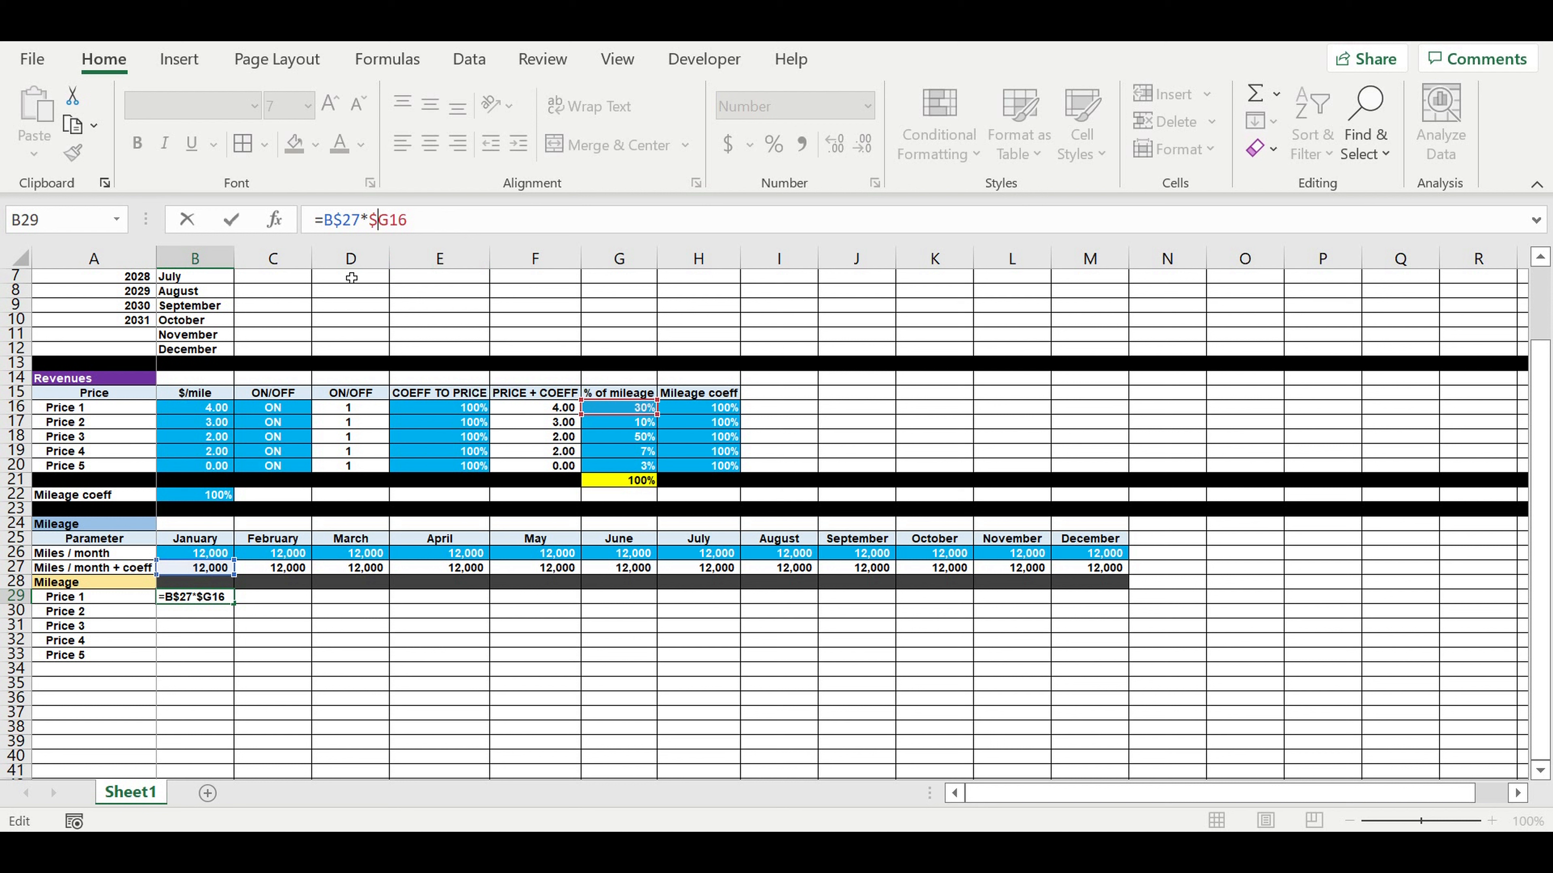
# Complete the January Price 1 mileage formula in B29 as =B$27*$G16*$D16*$H16, locking columns D and H.
pyautogui.click(434, 219)
pyautogui.click(345, 408)
pyautogui.click(416, 219)
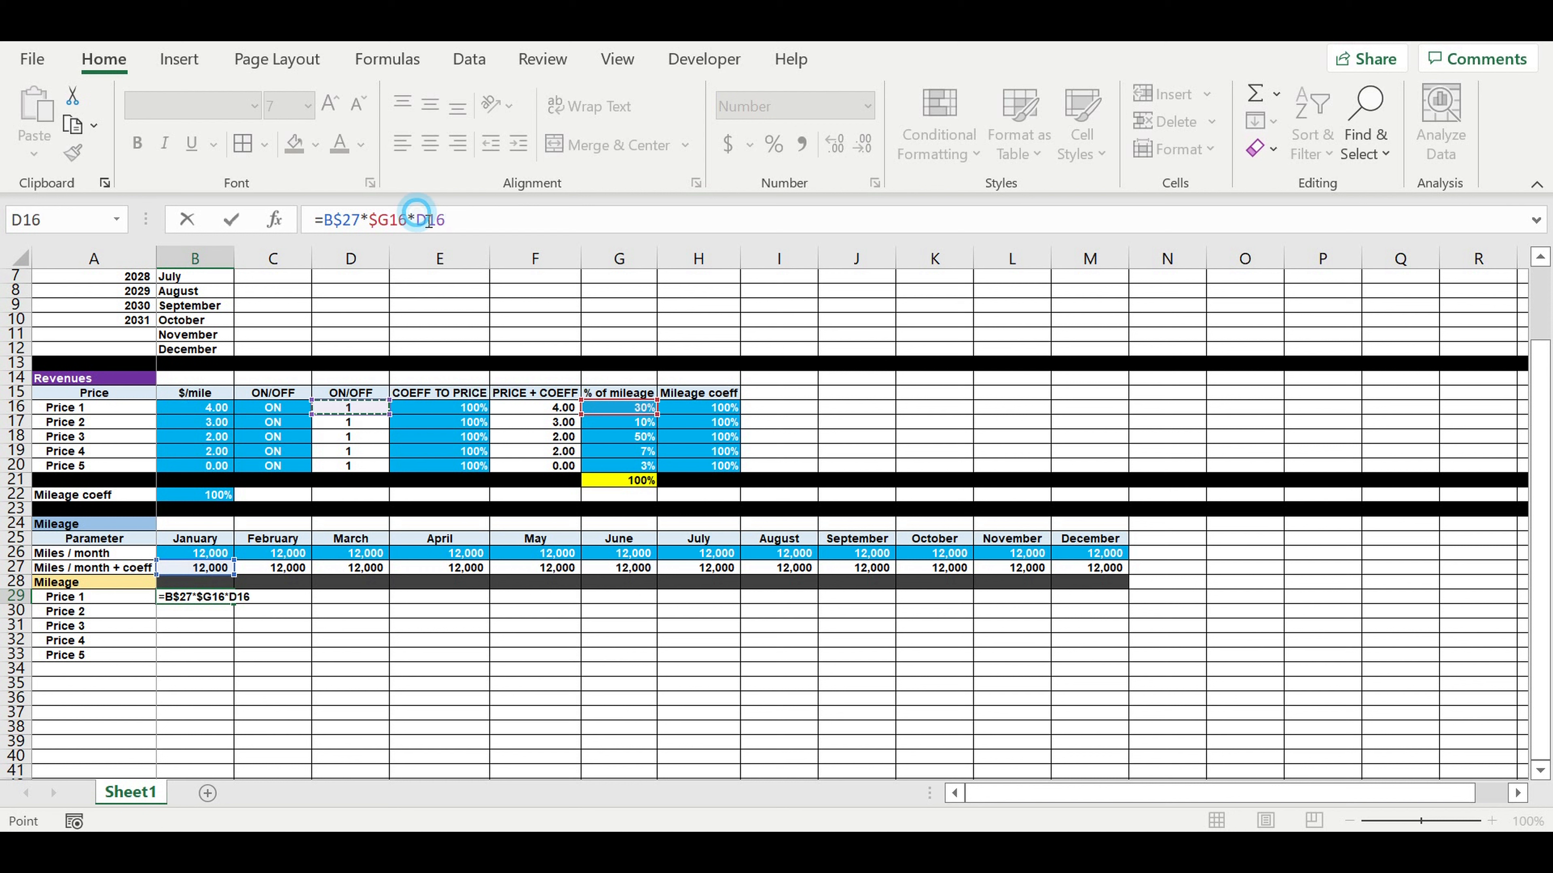
pyautogui.write('$')
pyautogui.click(489, 224)
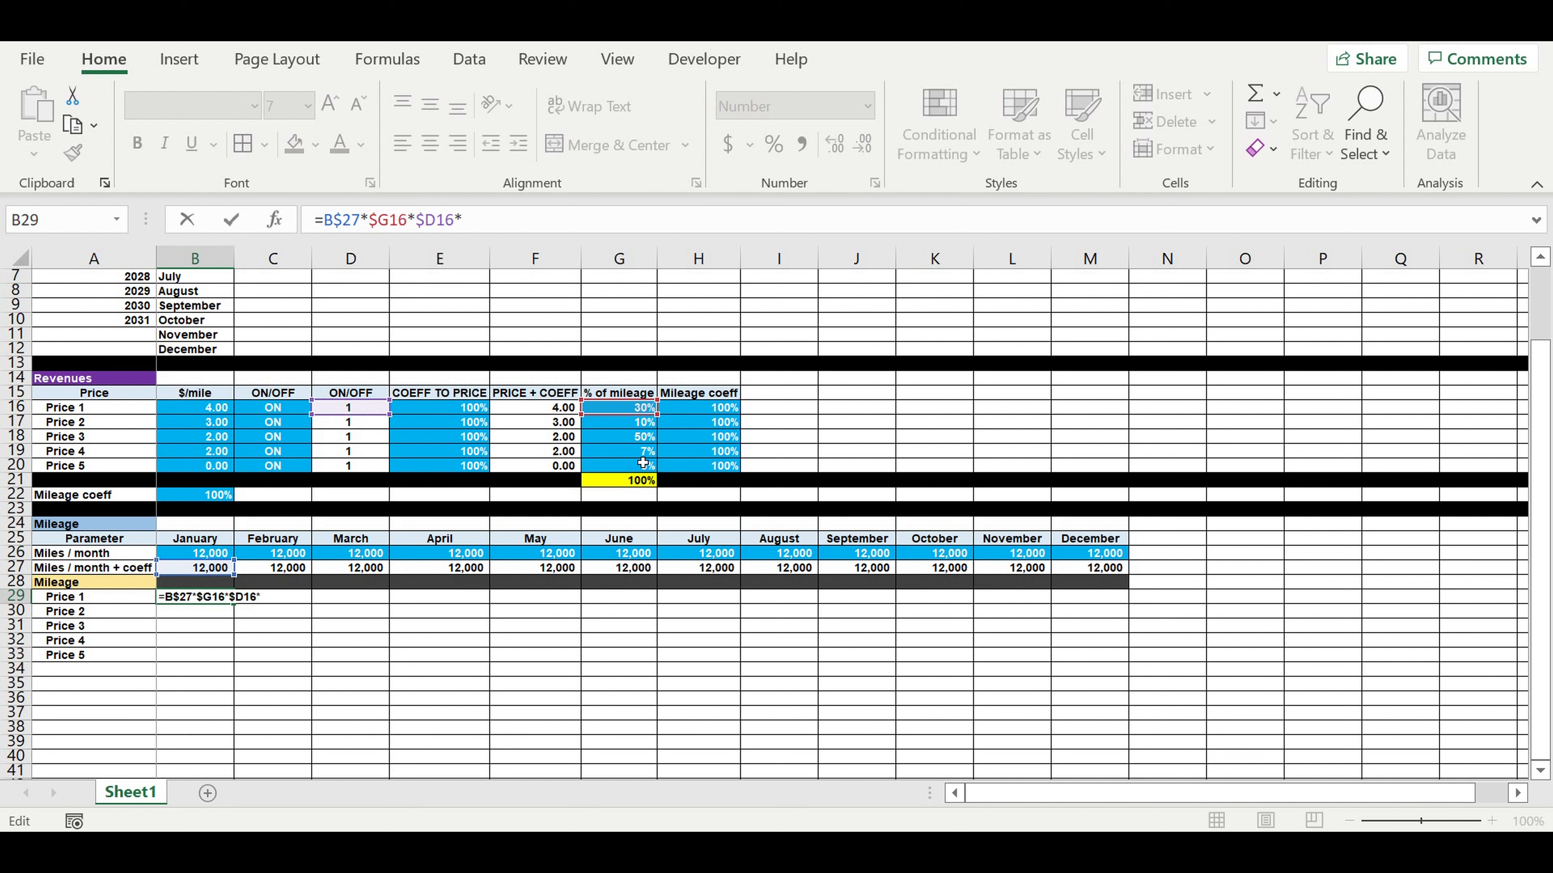
pyautogui.write('*')
pyautogui.click(702, 408)
pyautogui.click(462, 219)
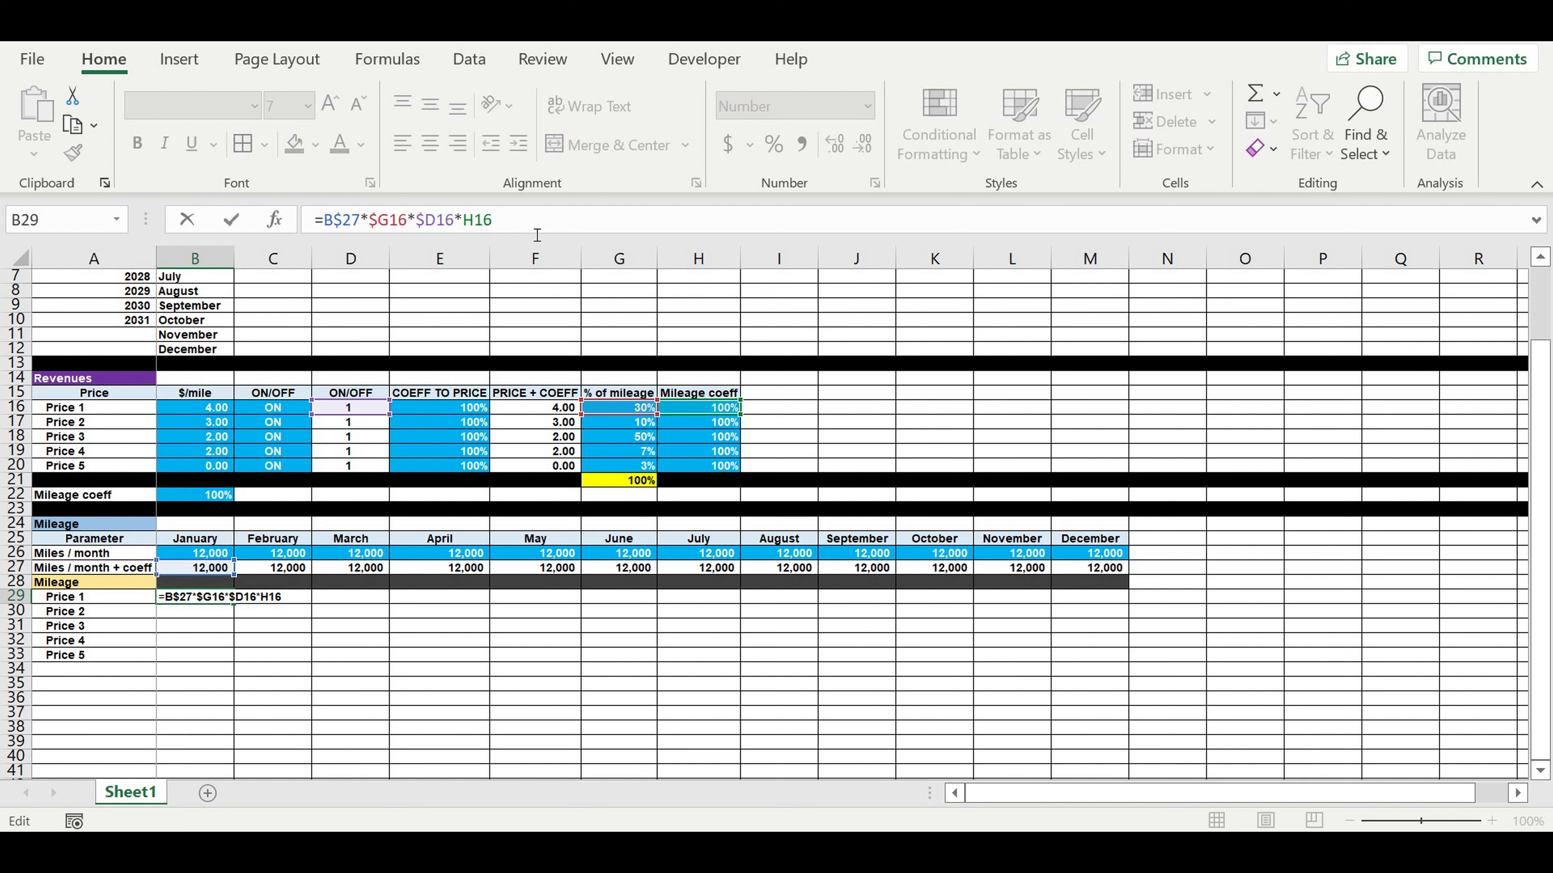
pyautogui.write('$')
pyautogui.press('Return')
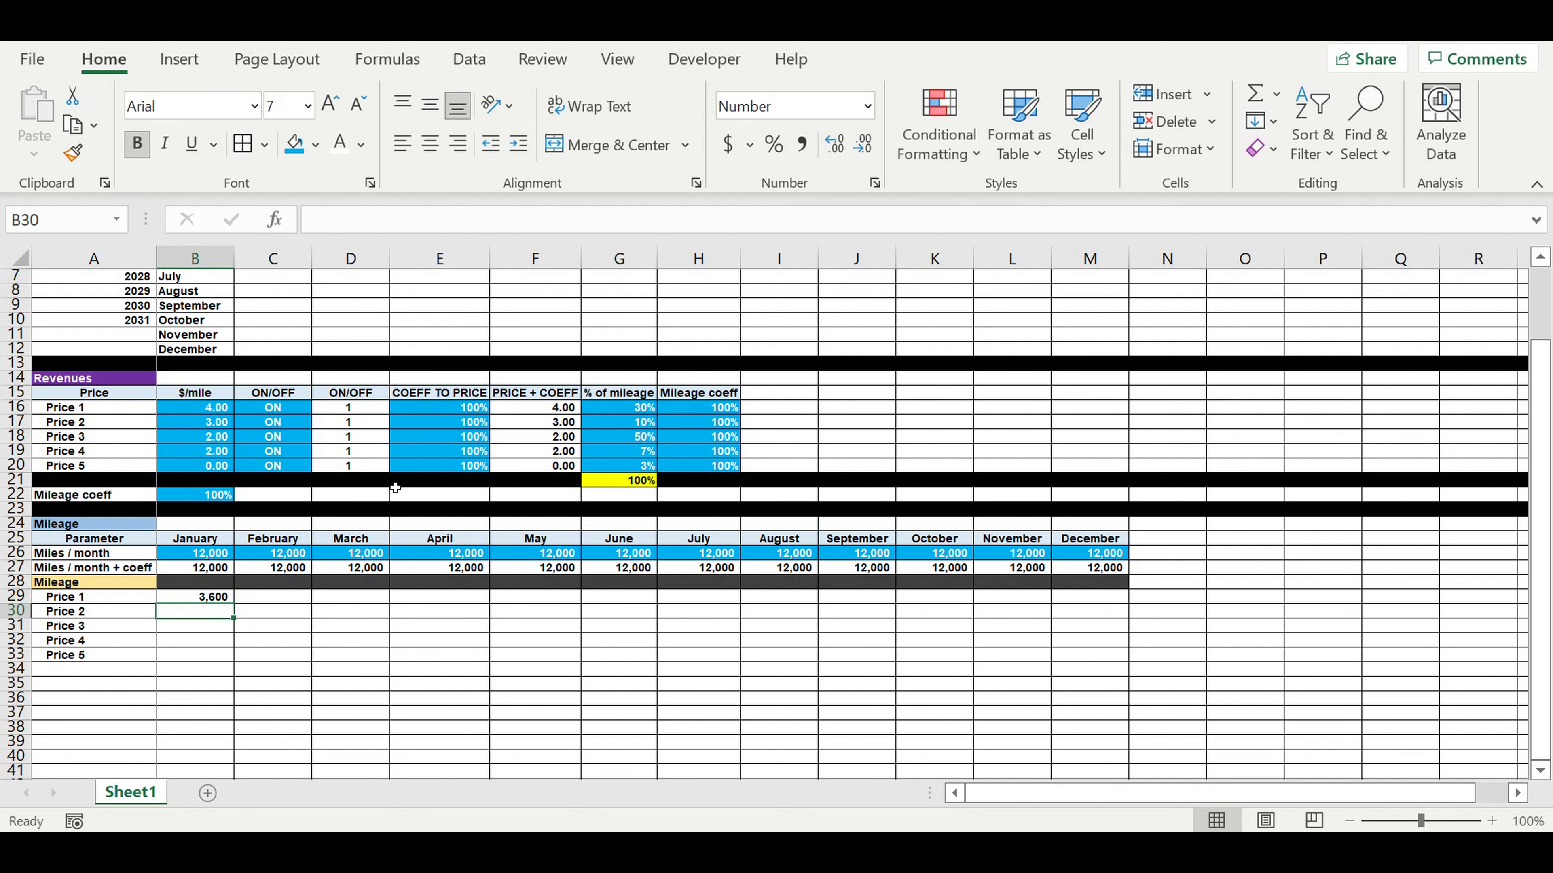
# Fill the B29 mileage formula across all twelve months and down to Price 5, covering B29:M33.
pyautogui.click(198, 598)
pyautogui.moveTo(234, 604); pyautogui.dragTo(1108, 650)
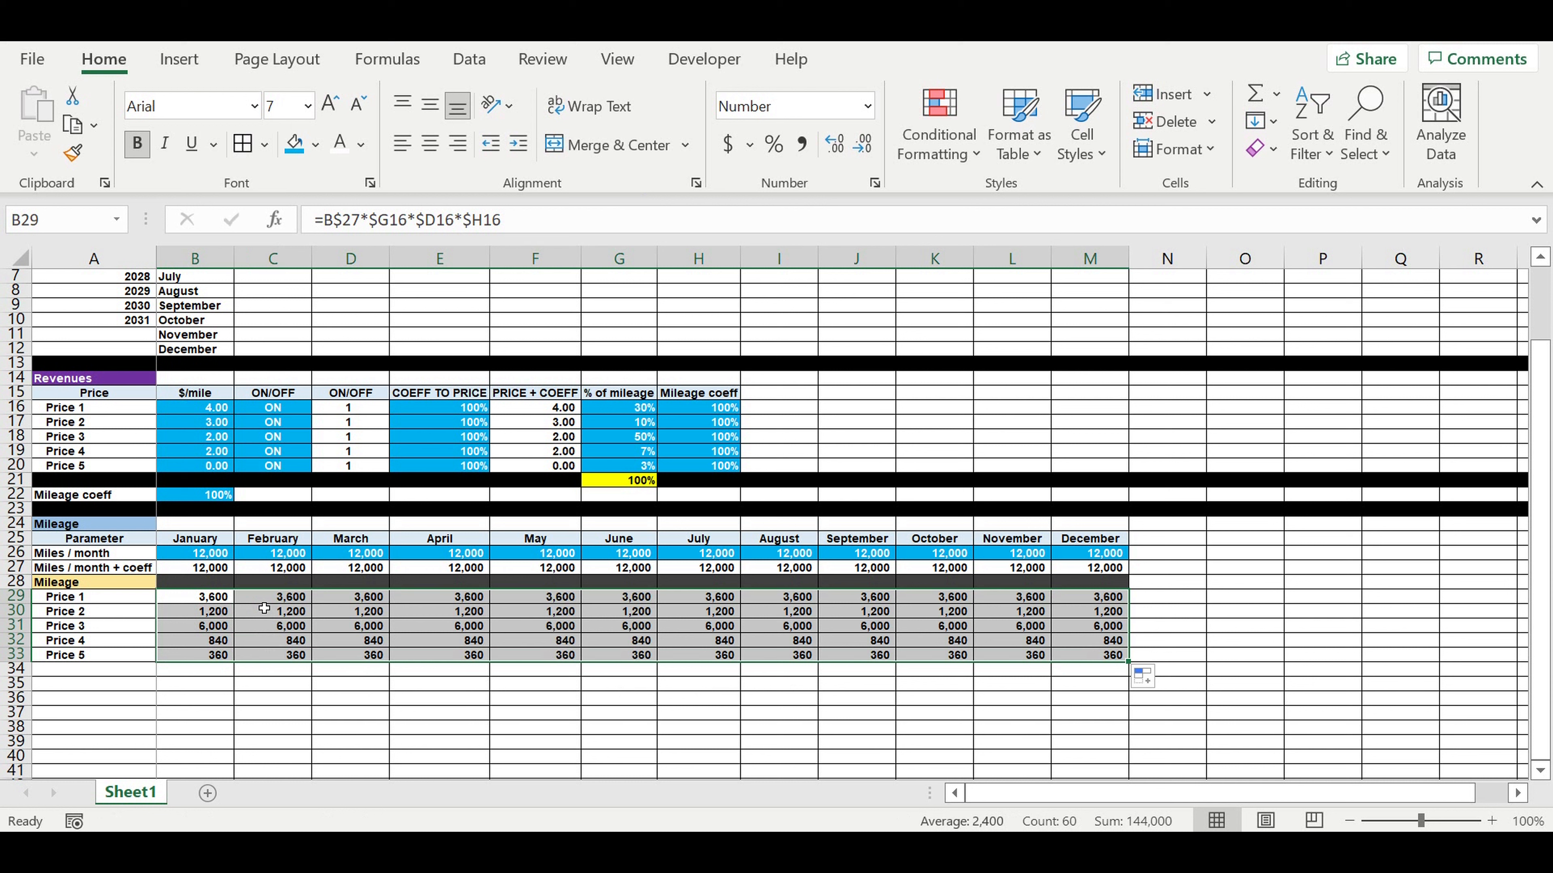
pyautogui.click(79, 625)
pyautogui.click(127, 579)
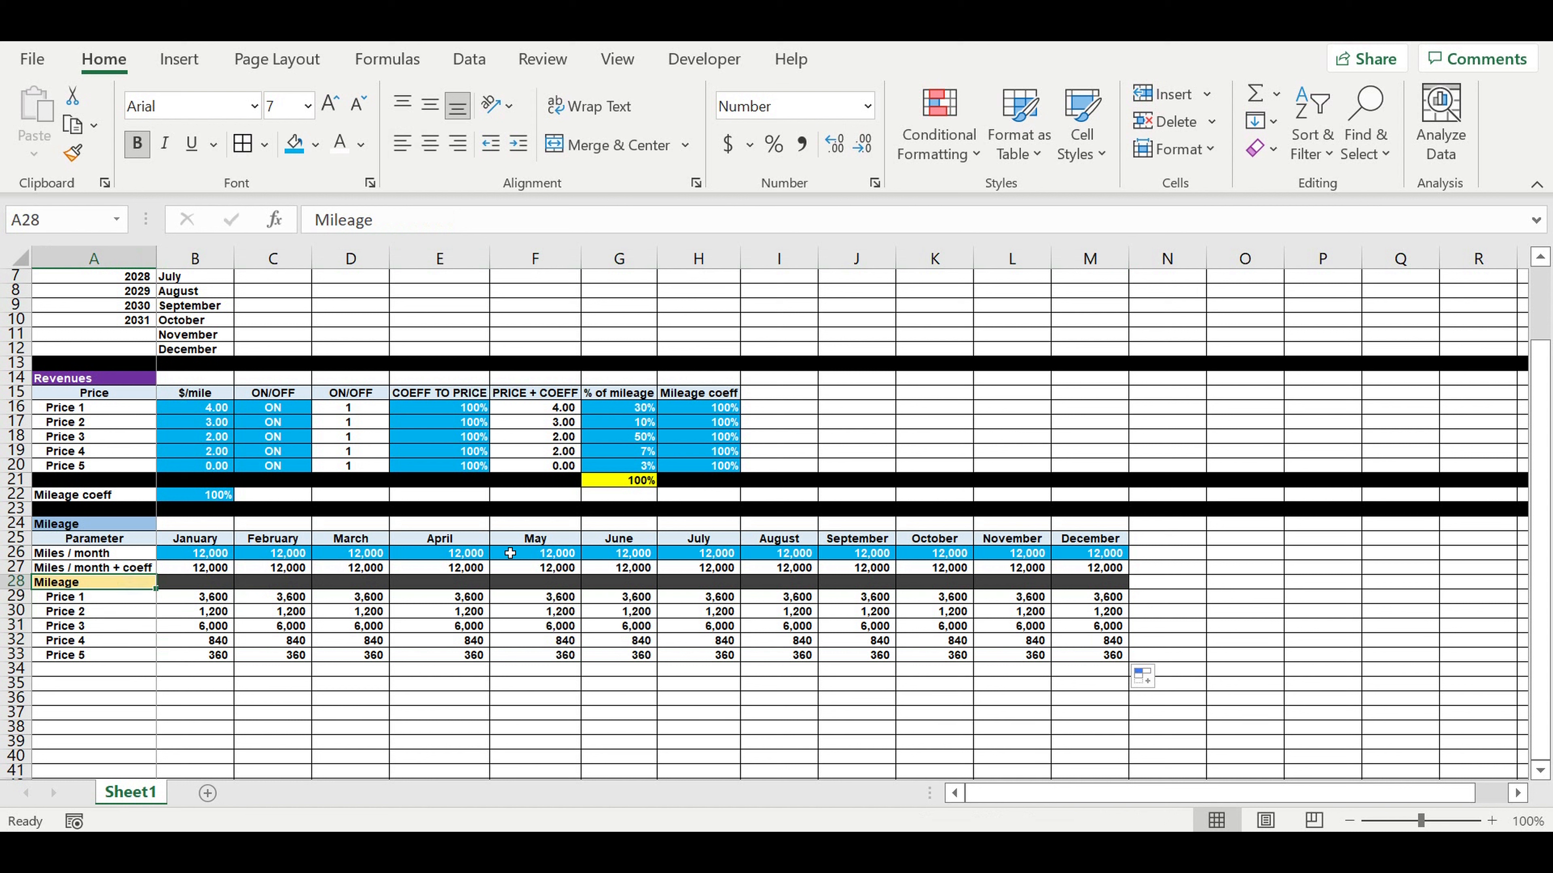
# Test the overall Mileage coeff in B22 at 80% and check the Miles / month + coeff row.
pyautogui.click(197, 495)
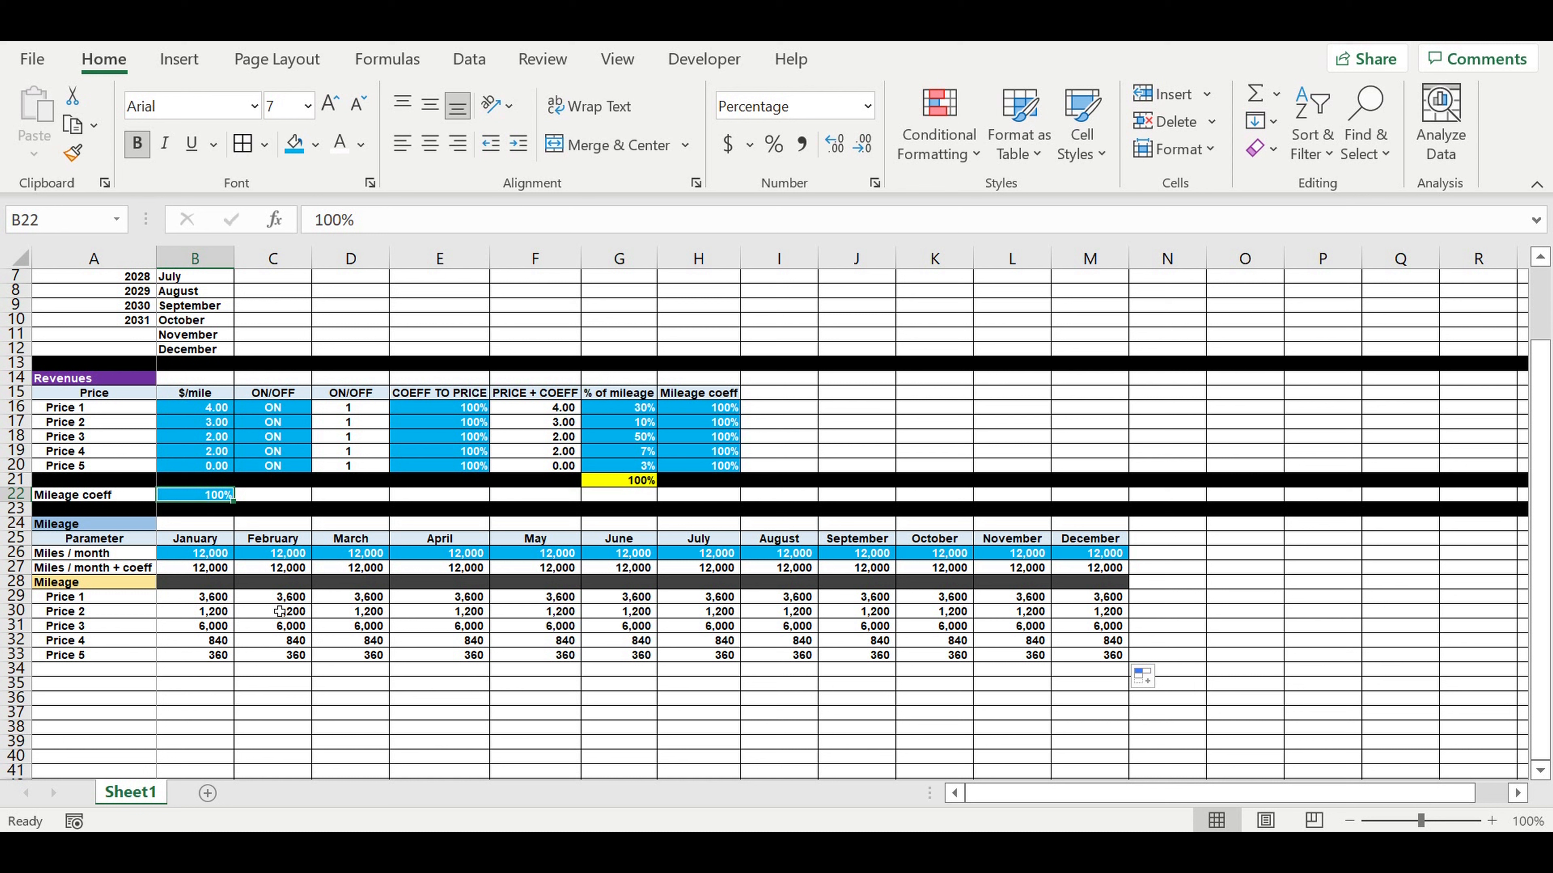
pyautogui.moveTo(219, 570); pyautogui.dragTo(1094, 569)
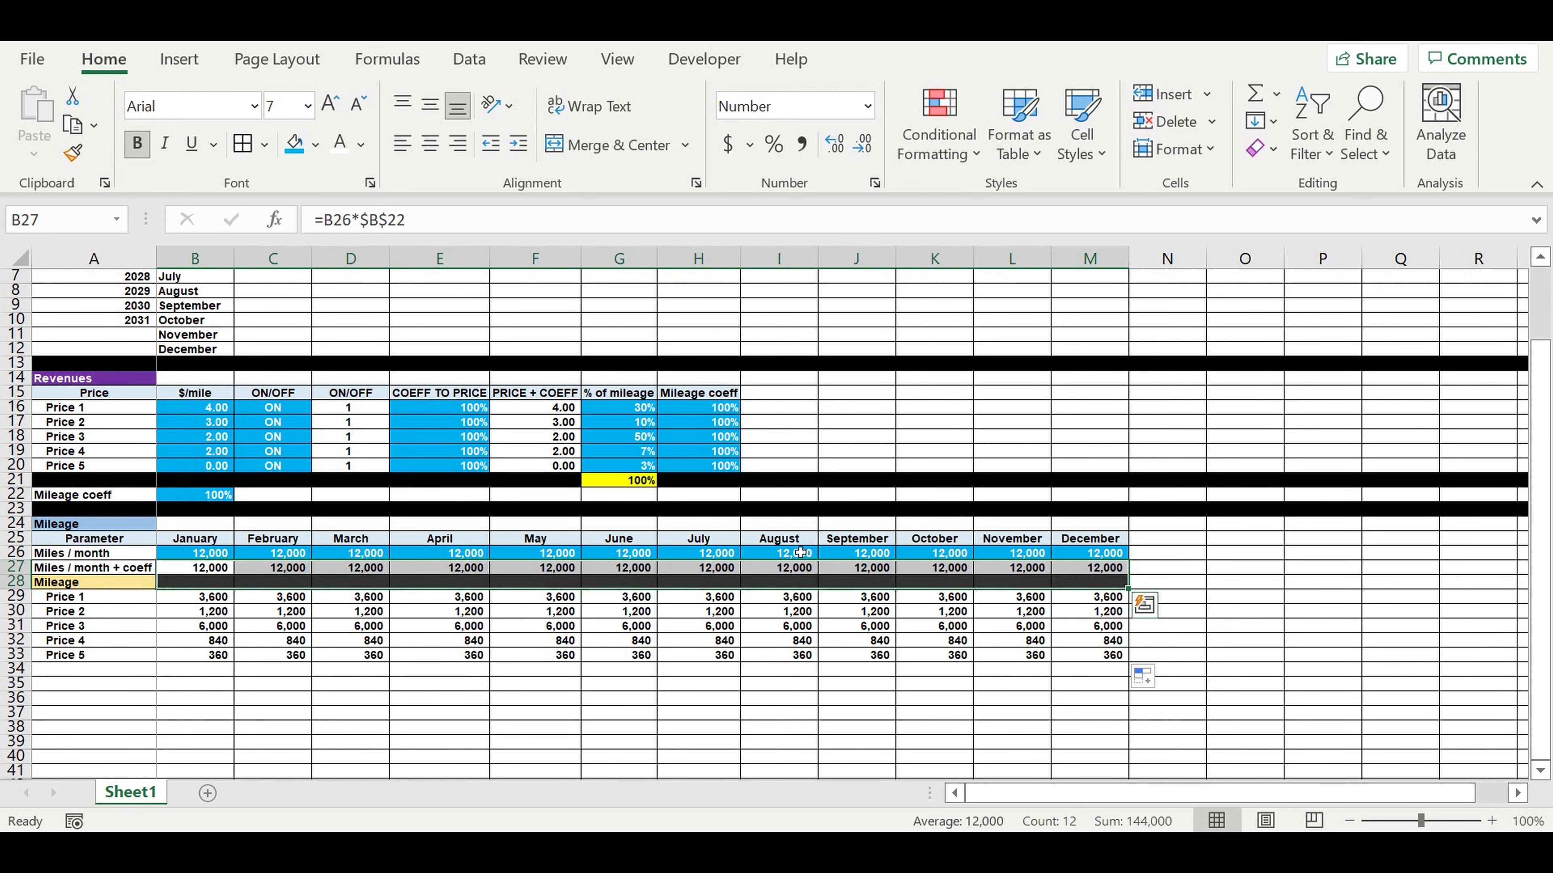
pyautogui.click(193, 496)
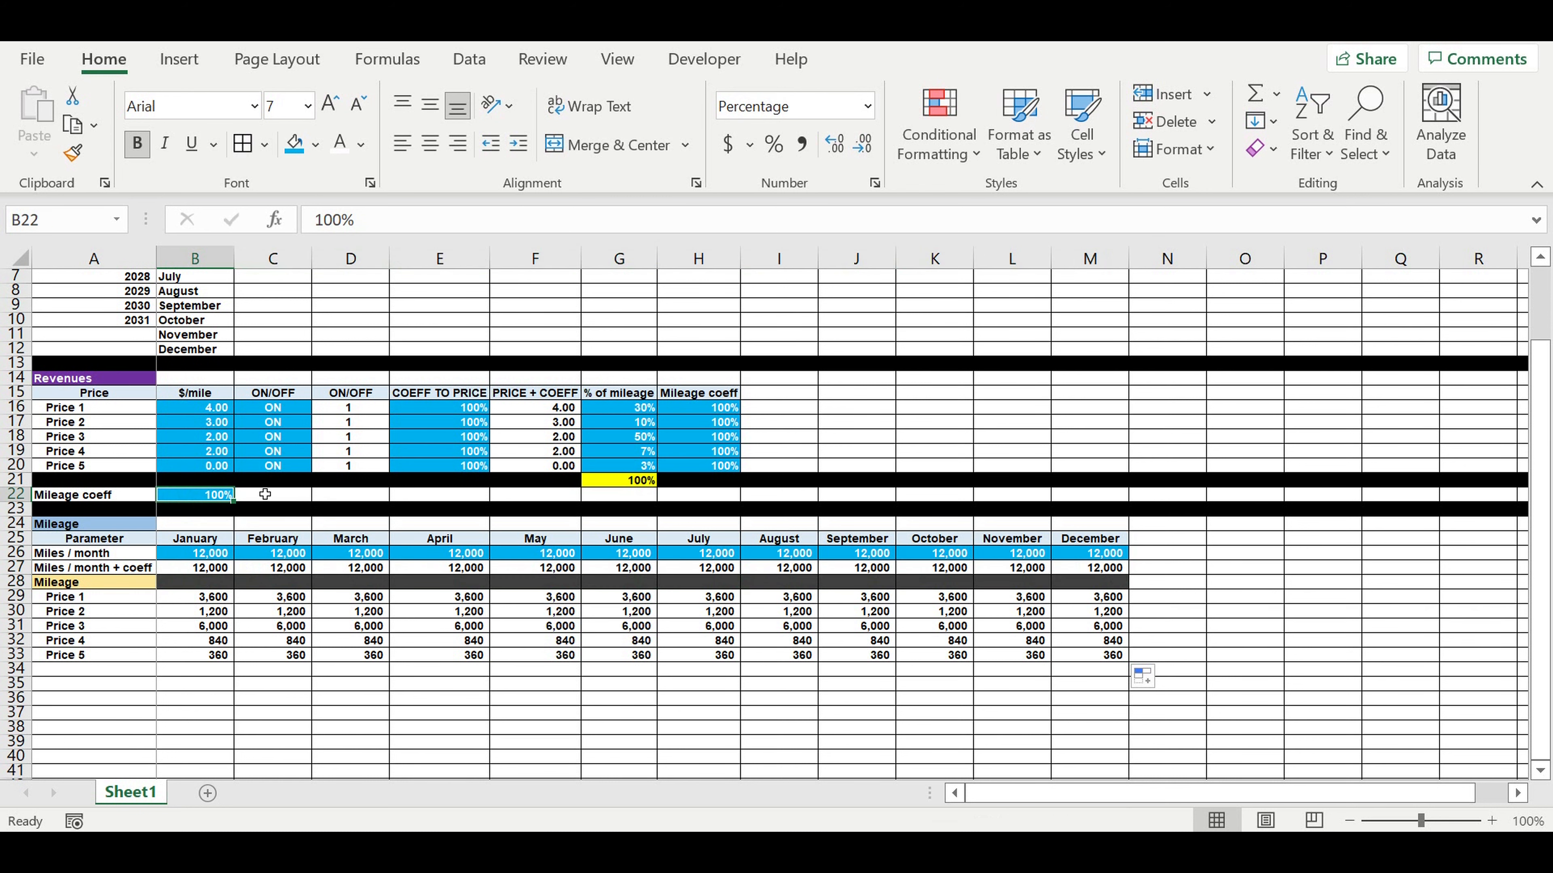
pyautogui.write('80')
pyautogui.press('Return')
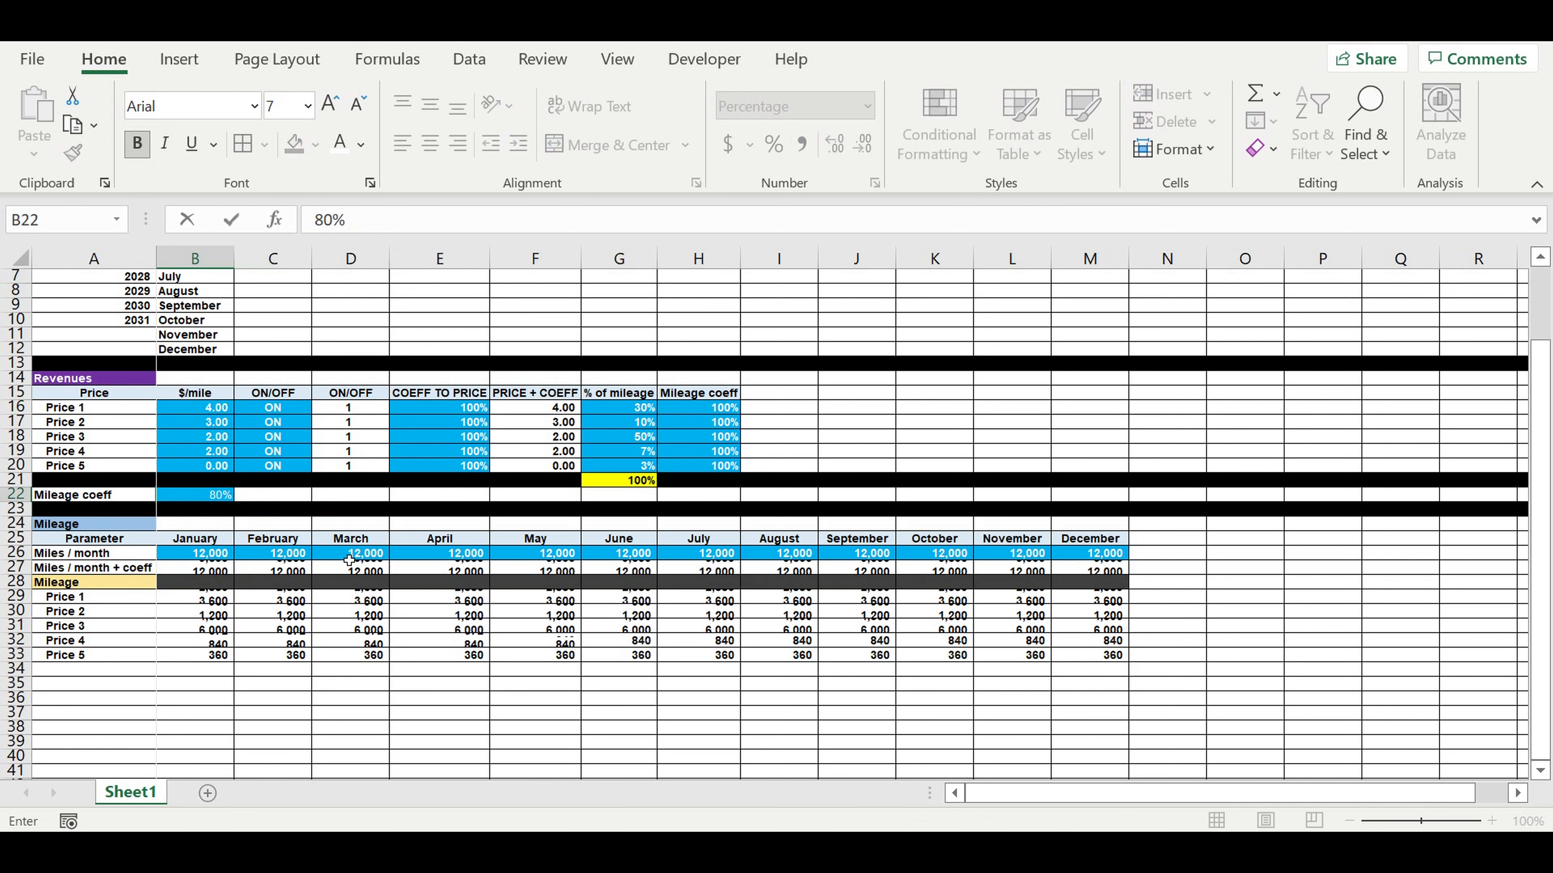
pyautogui.click(276, 613)
pyautogui.moveTo(206, 569); pyautogui.dragTo(1094, 572)
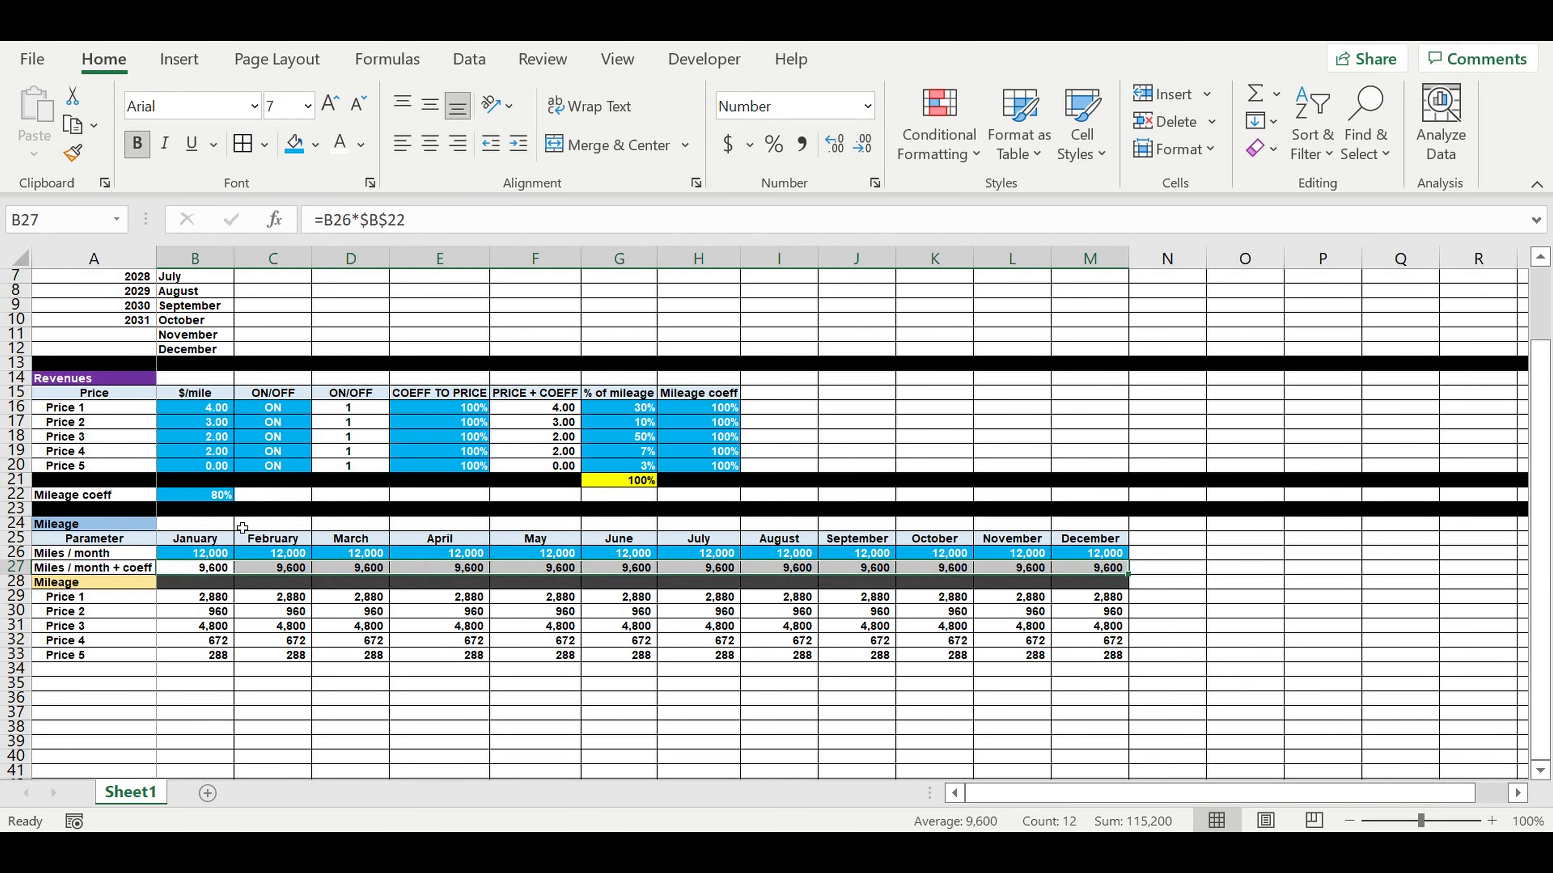
# Set the overall Mileage coeff in B22 to 110%.
pyautogui.click(200, 496)
pyautogui.write('110')
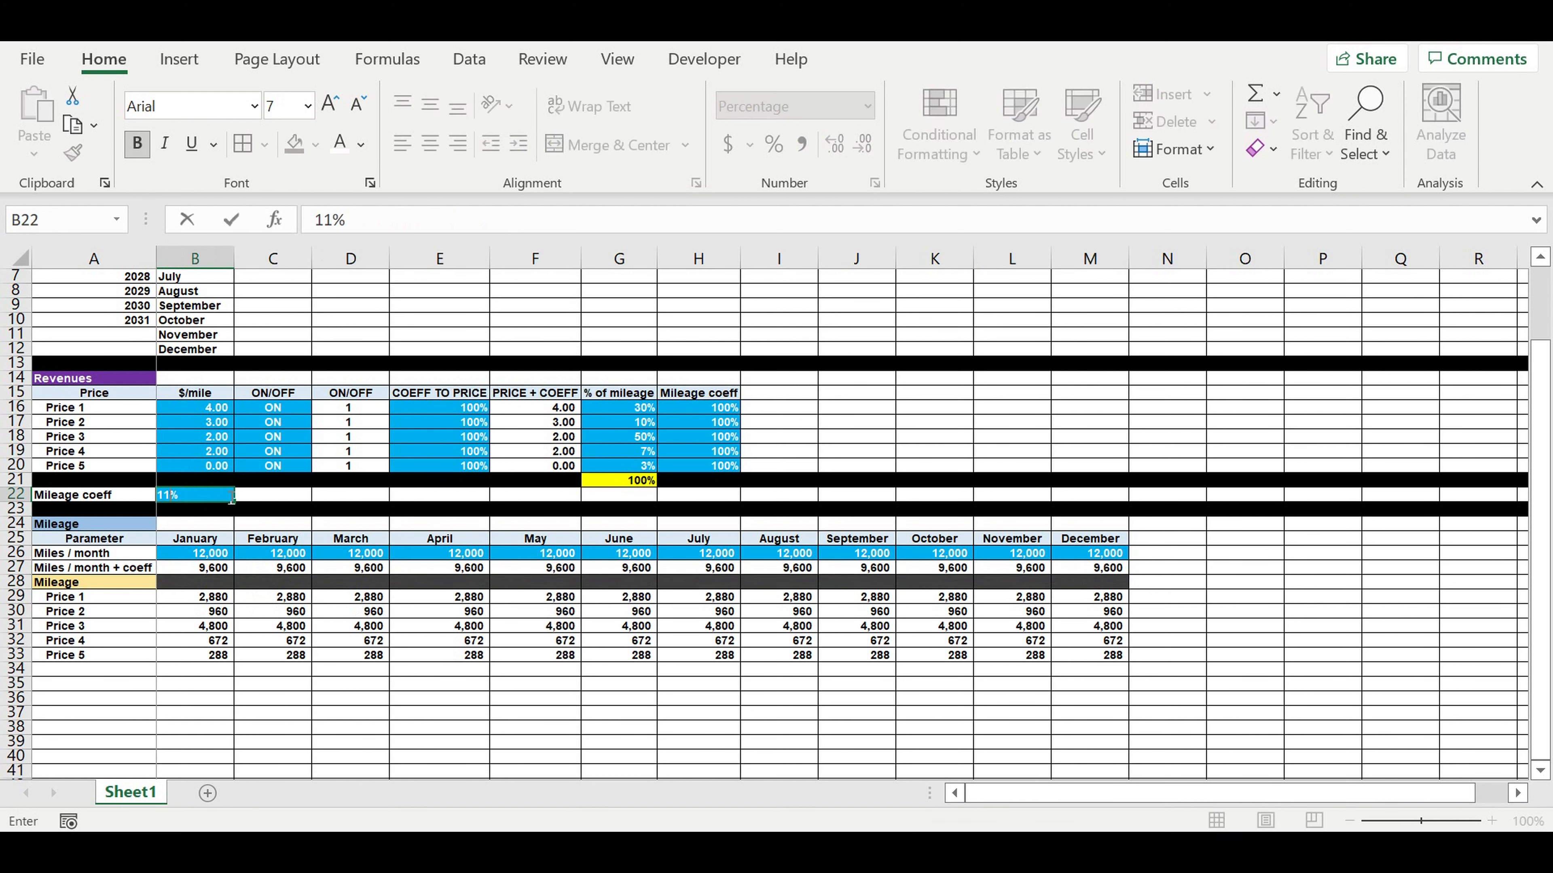
pyautogui.press('Return')
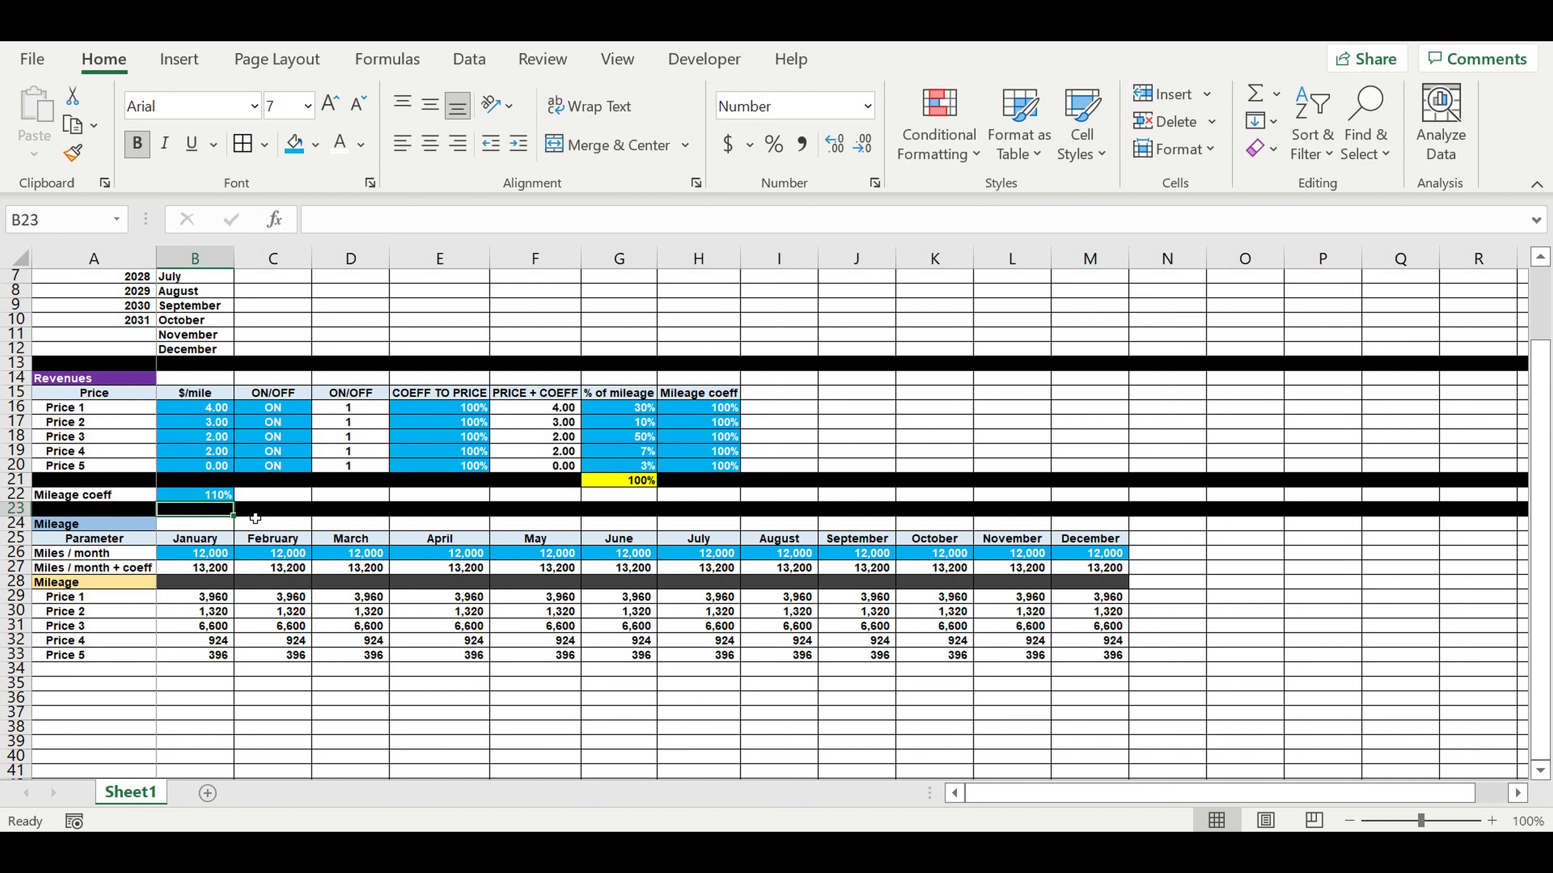
# Test the Price 2 switch in C17 by setting it to OFF and back to ON.
pyautogui.click(269, 423)
pyautogui.click(321, 423)
pyautogui.click(257, 456)
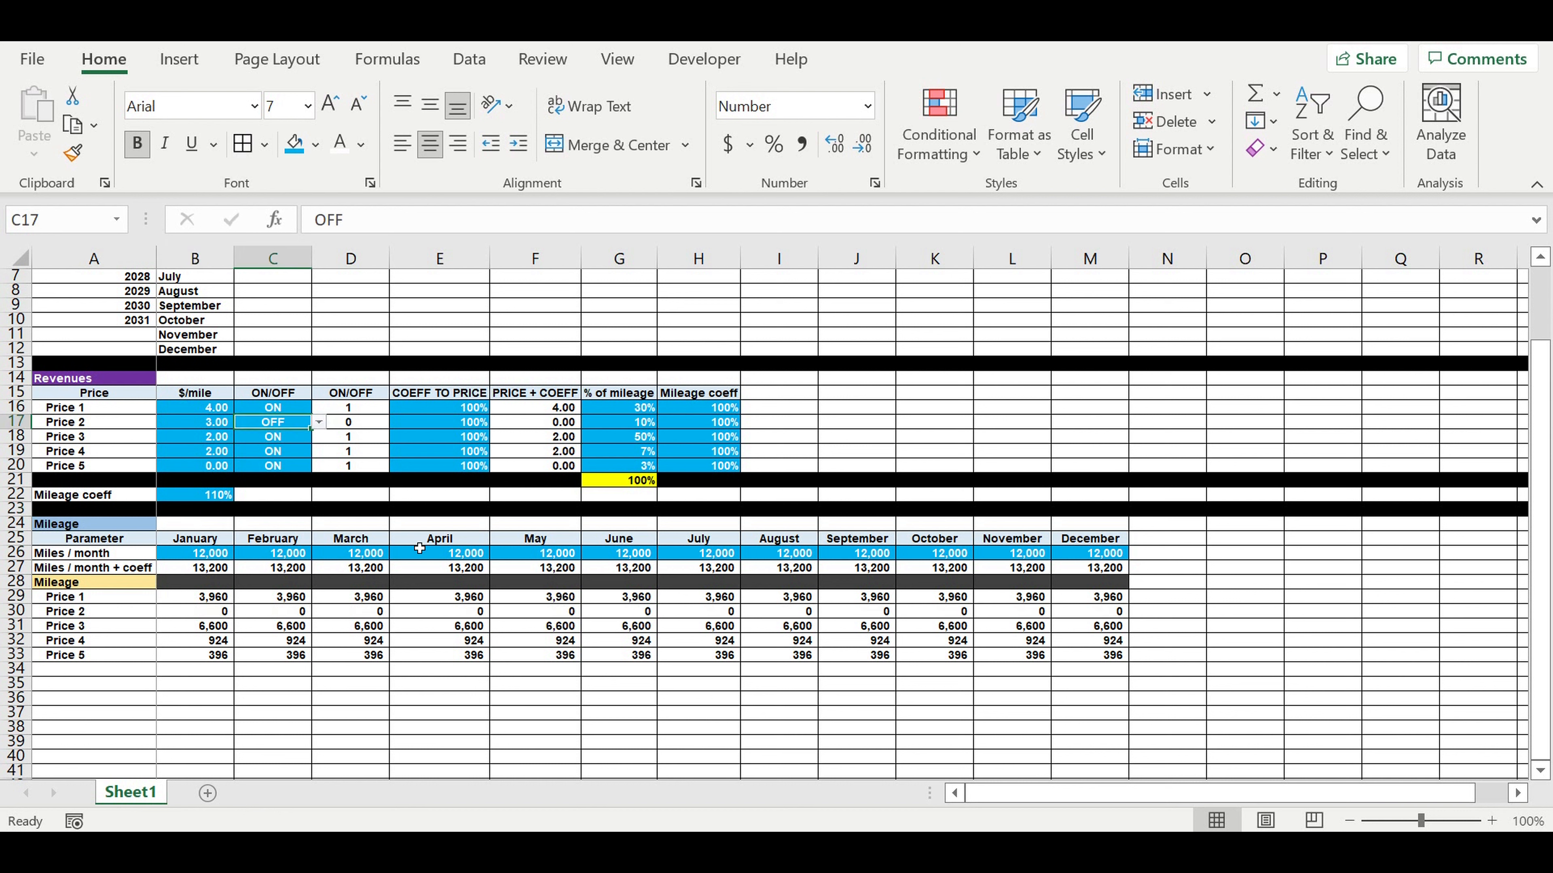
pyautogui.moveTo(685, 641); pyautogui.dragTo(684, 654)
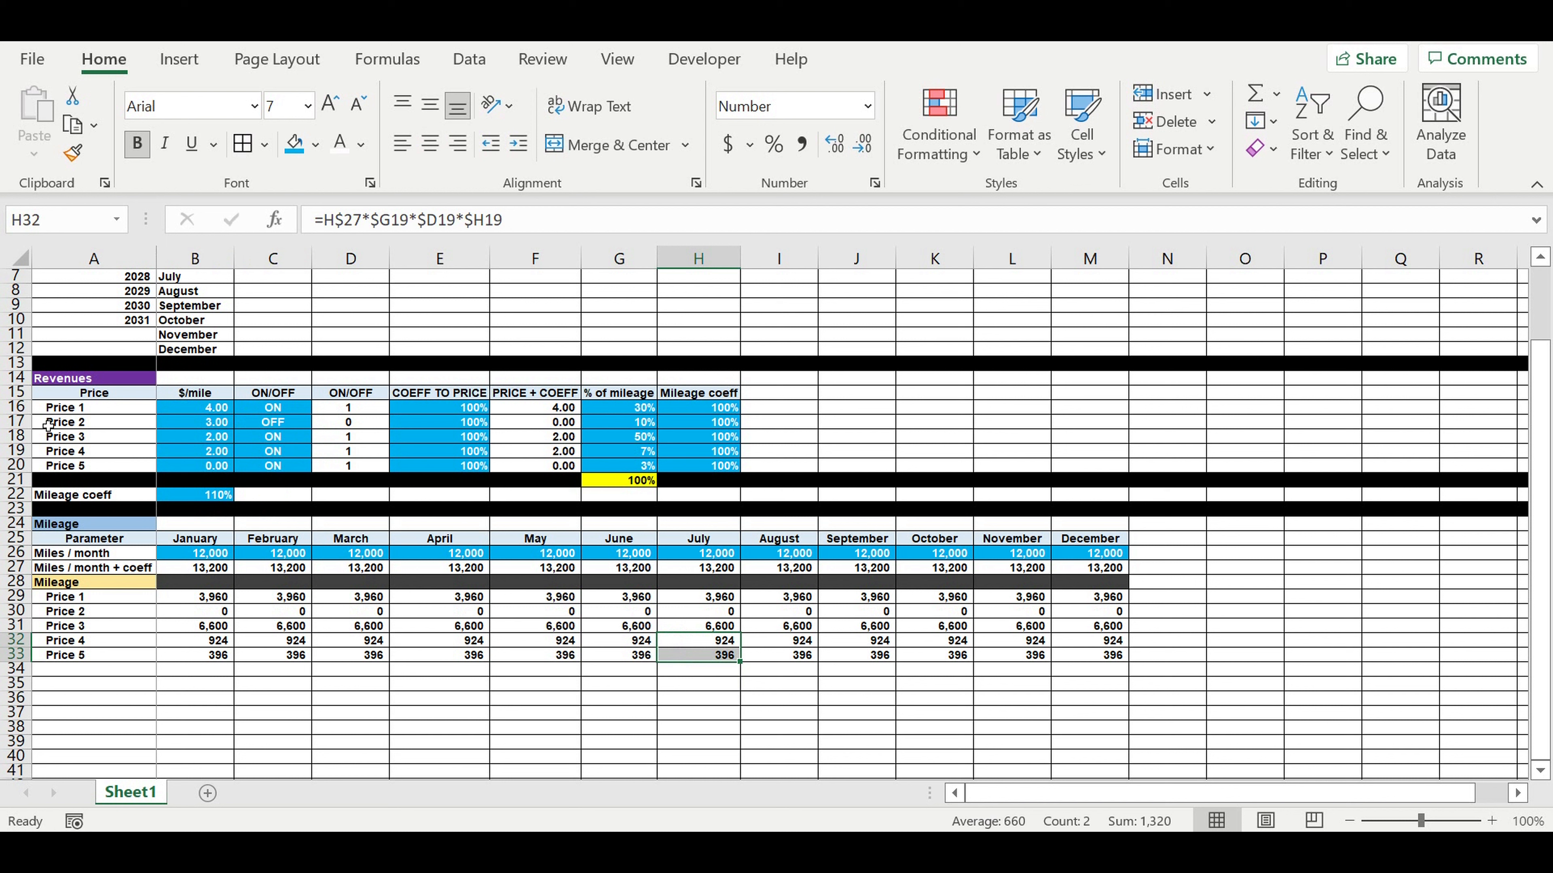
pyautogui.click(48, 426)
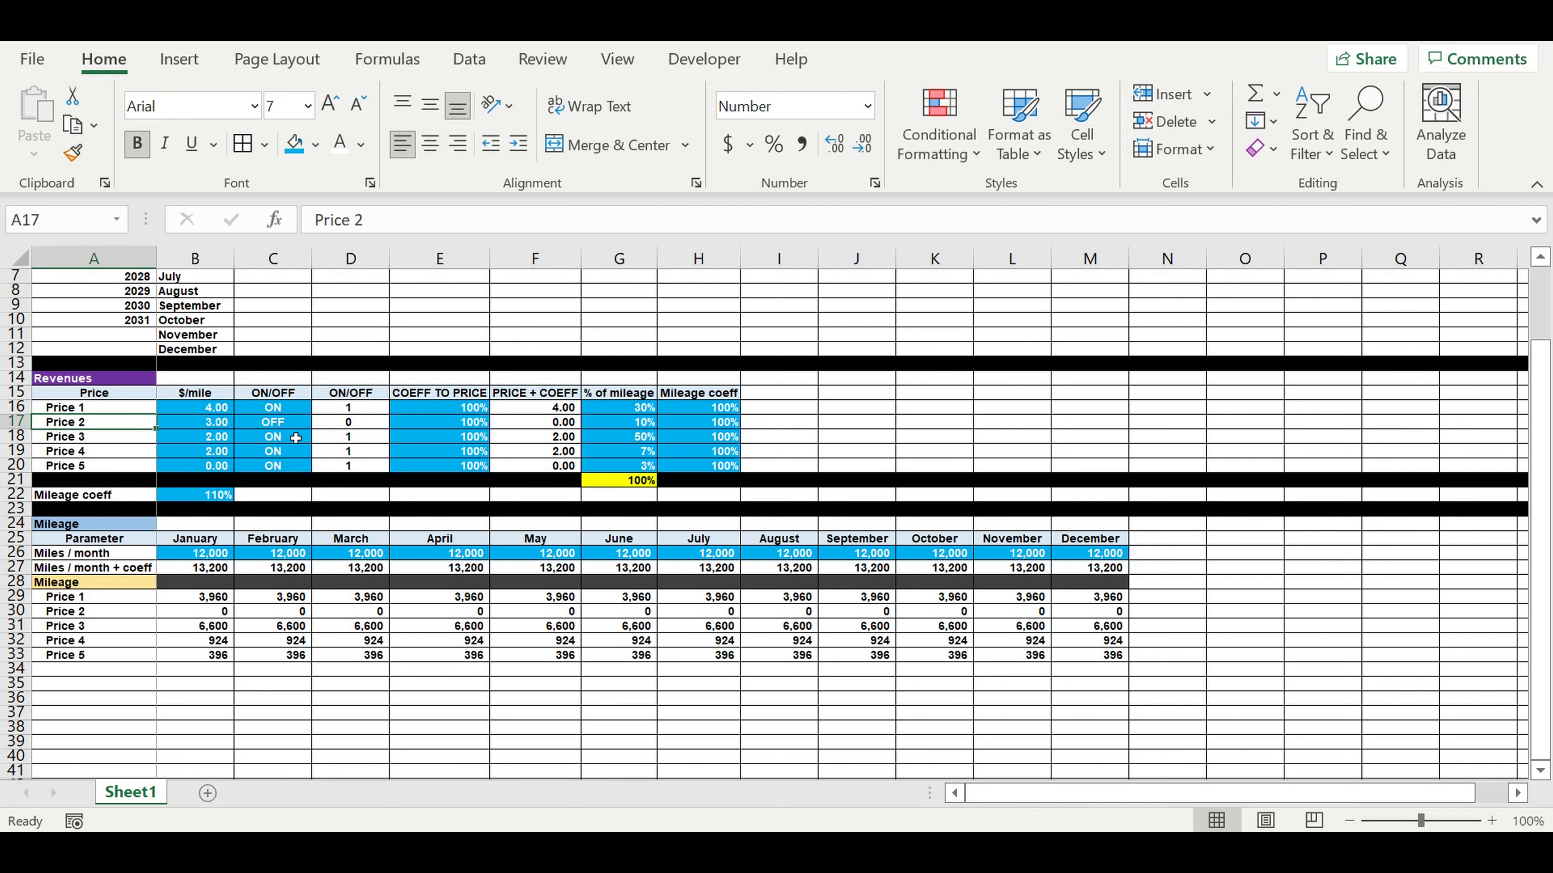
pyautogui.click(285, 422)
pyautogui.click(318, 422)
pyautogui.click(278, 436)
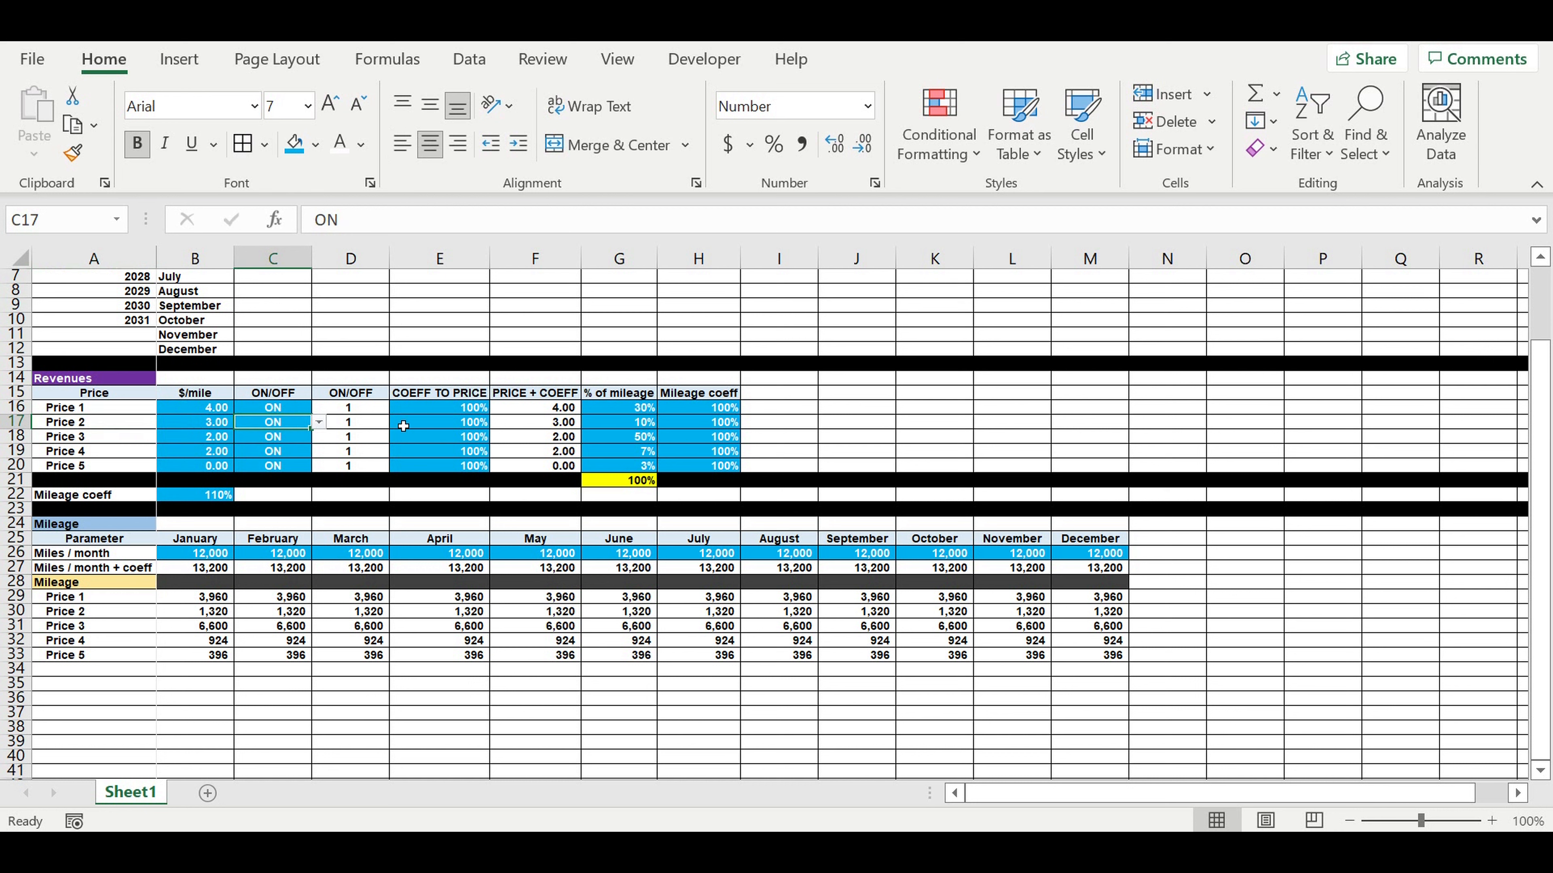
pyautogui.click(594, 731)
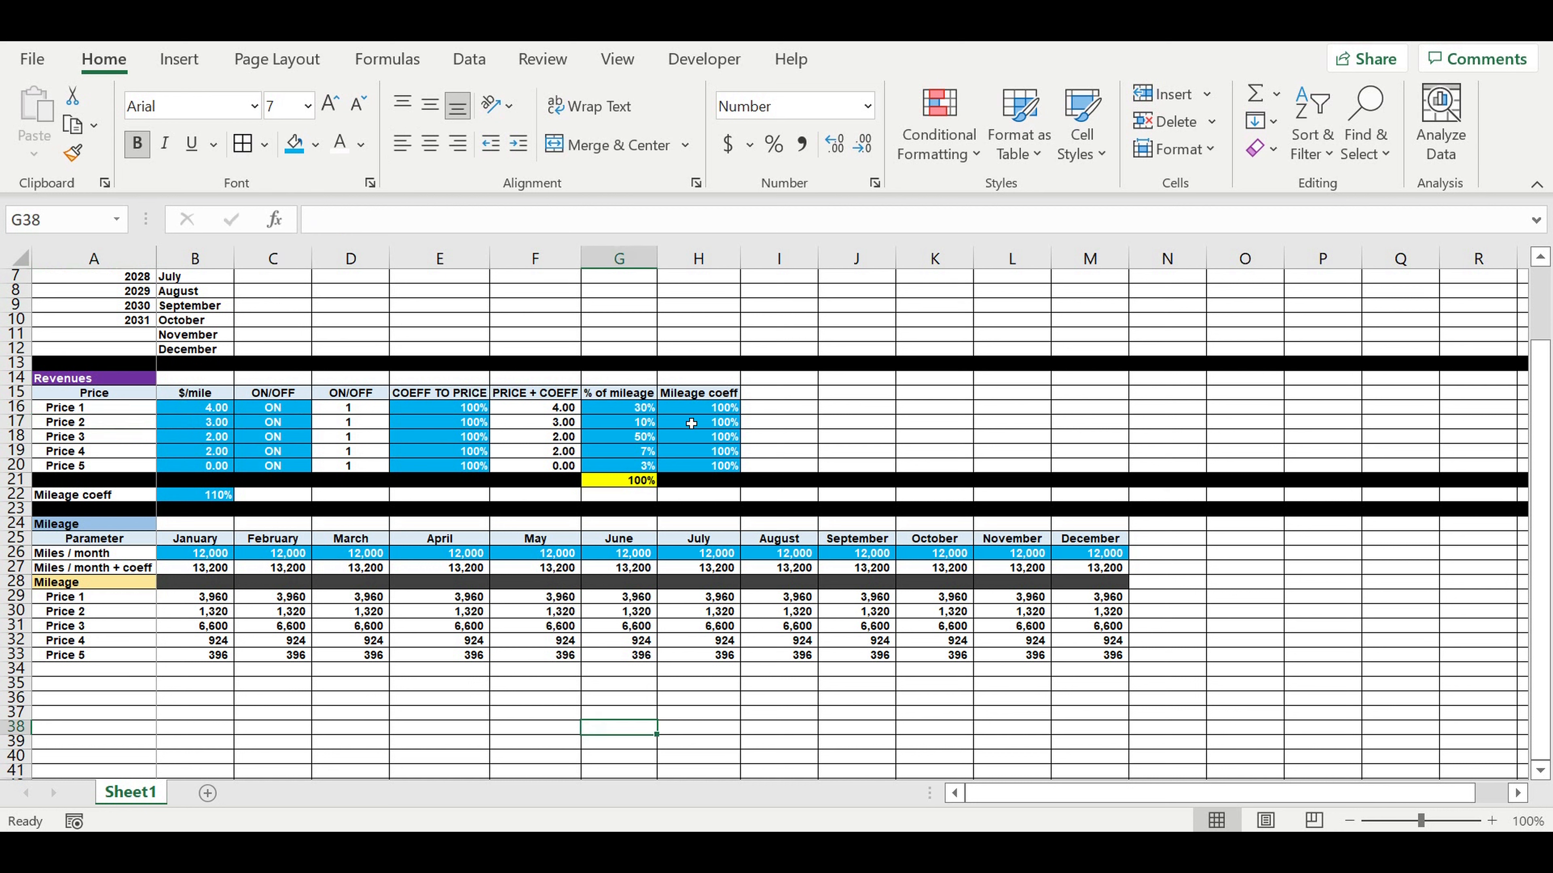
# Test Price 2's Mileage coeff in H17 by setting it to 70% and then restoring 100%.
pyautogui.click(703, 423)
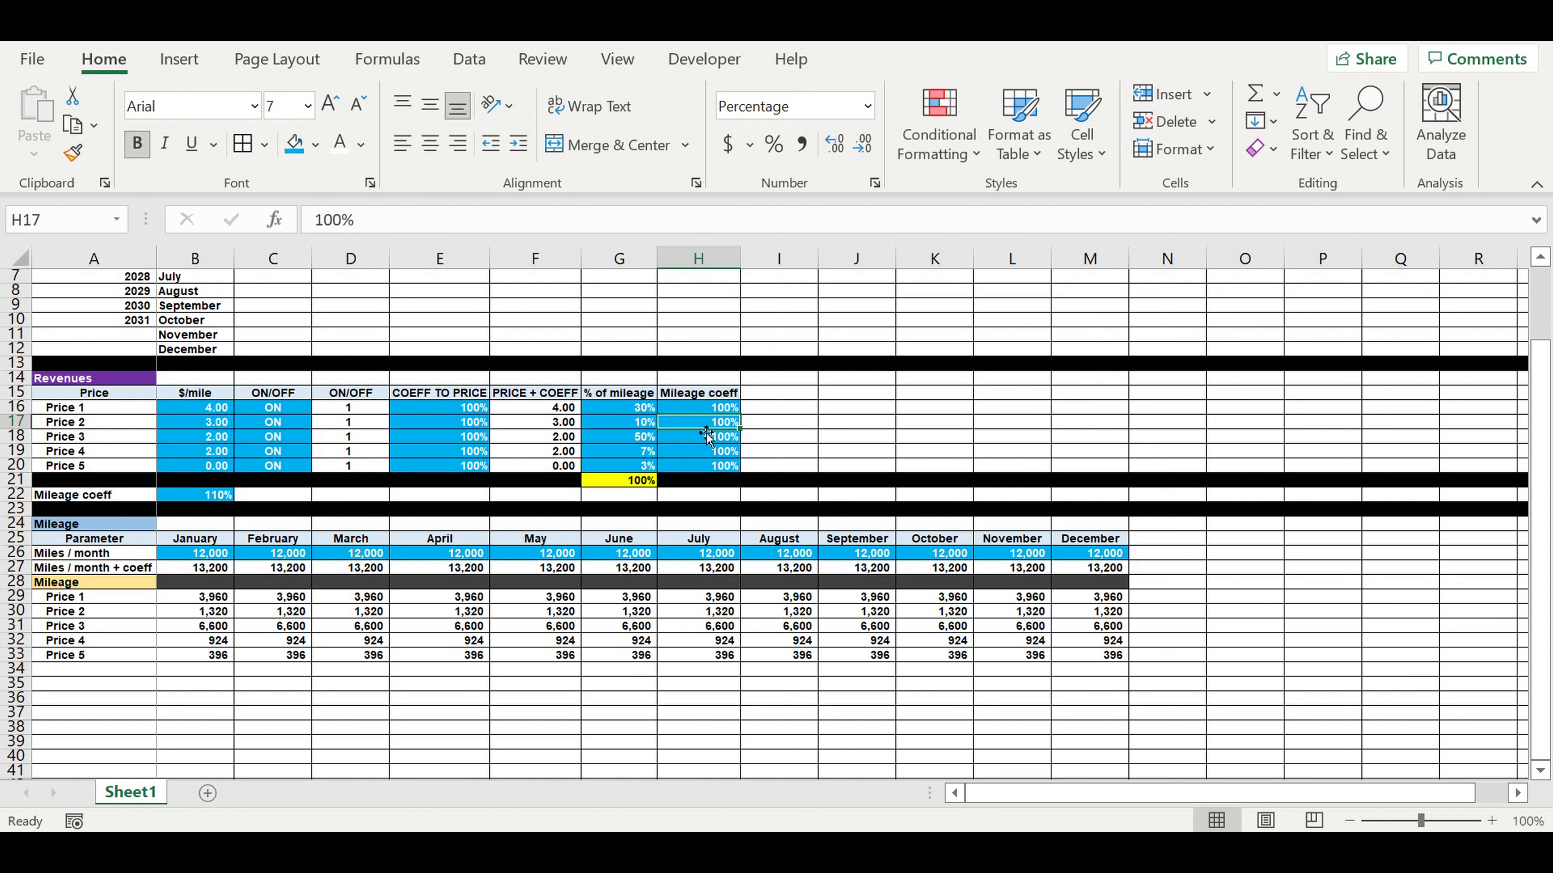
pyautogui.write('70')
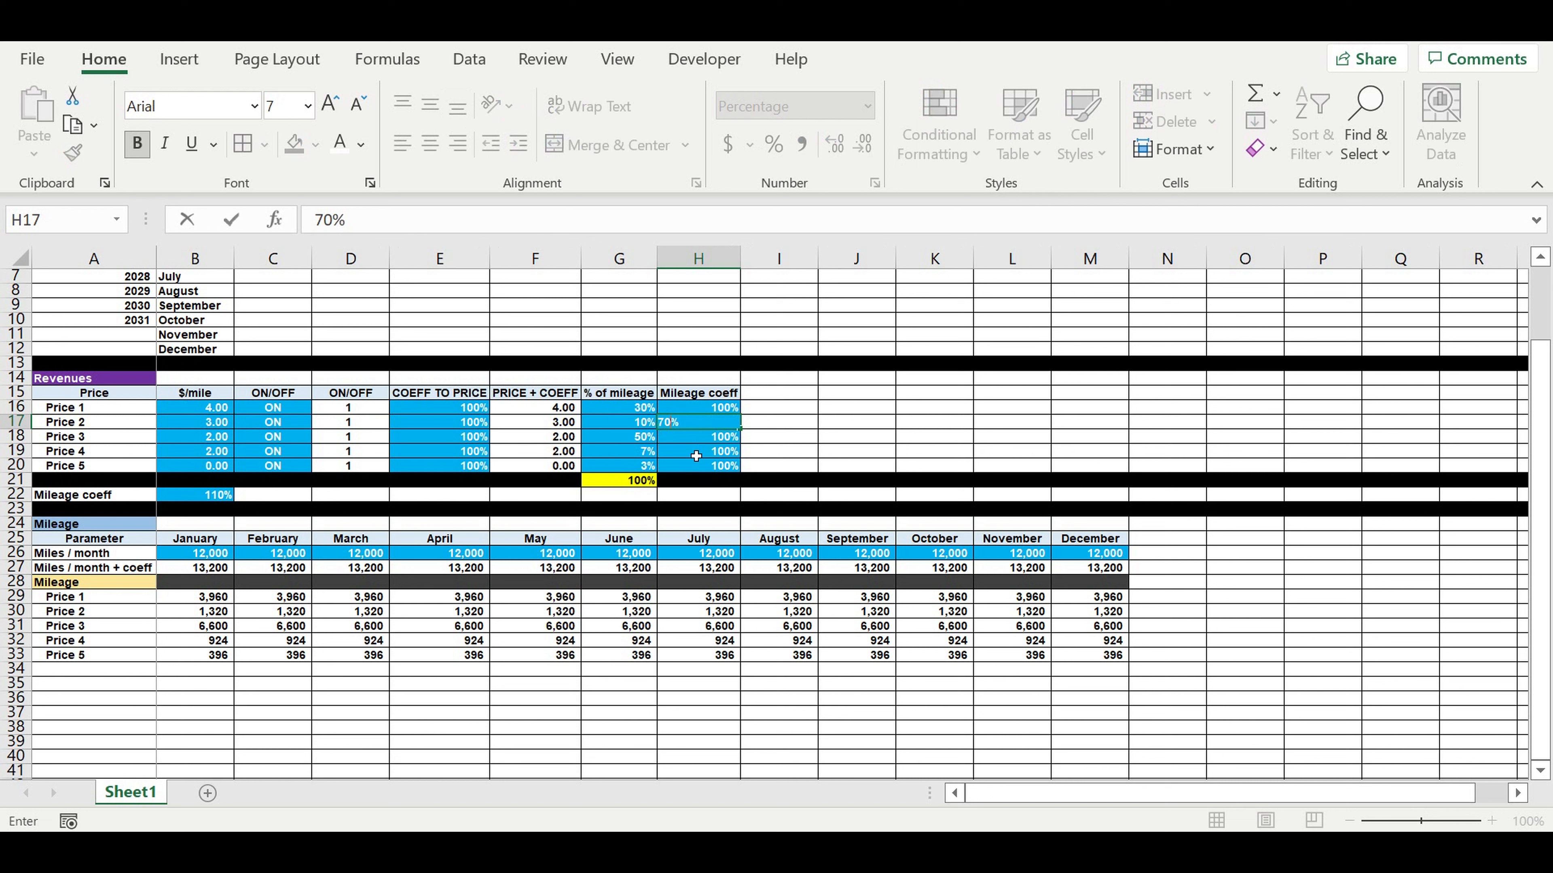
pyautogui.press('Return')
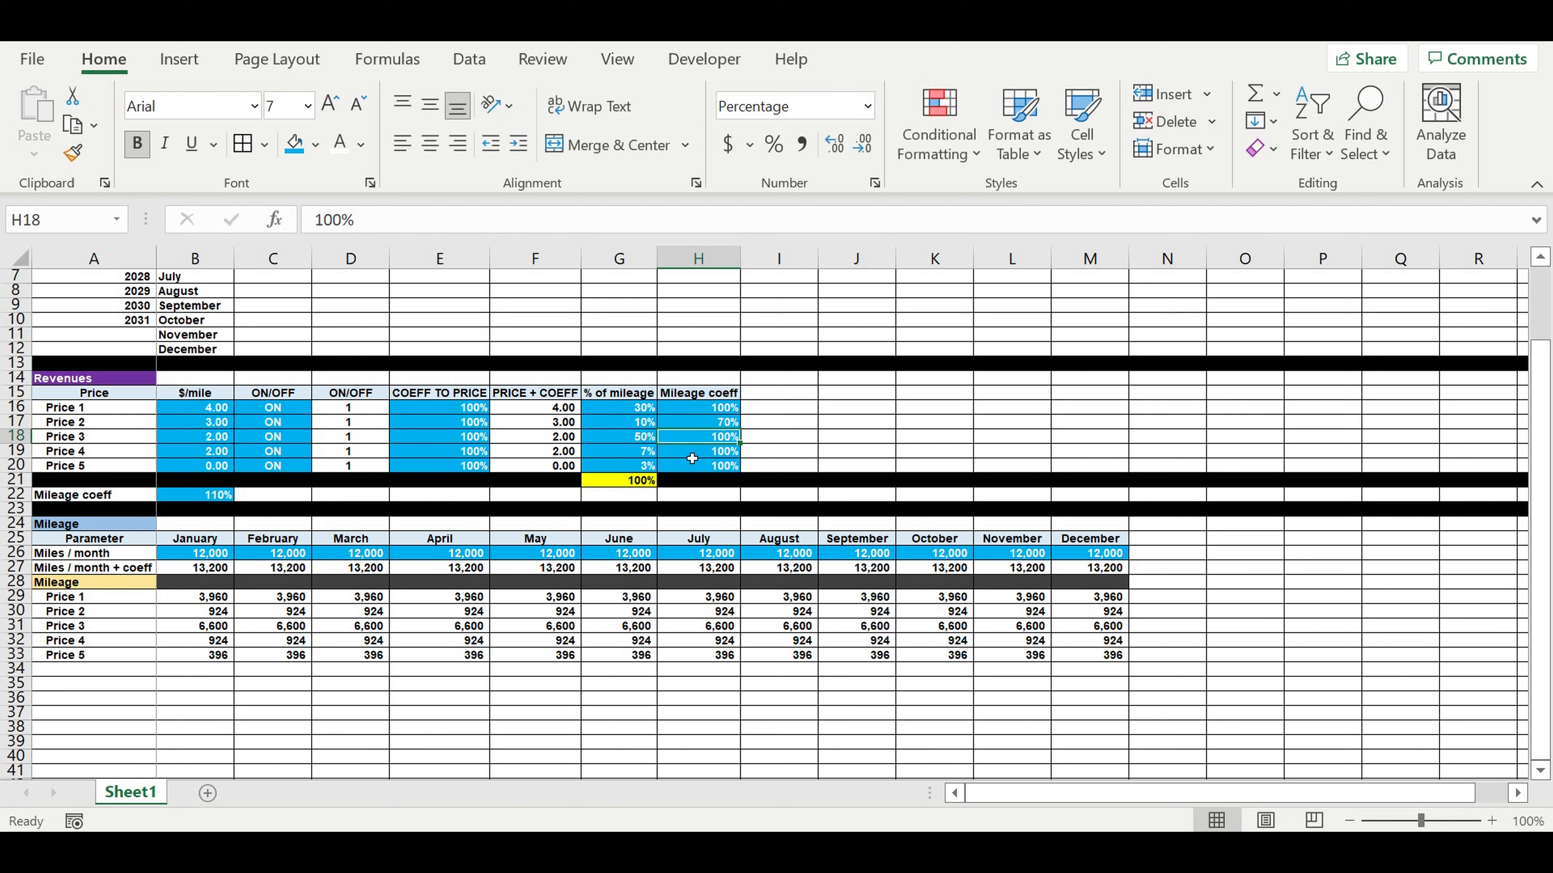
pyautogui.click(79, 616)
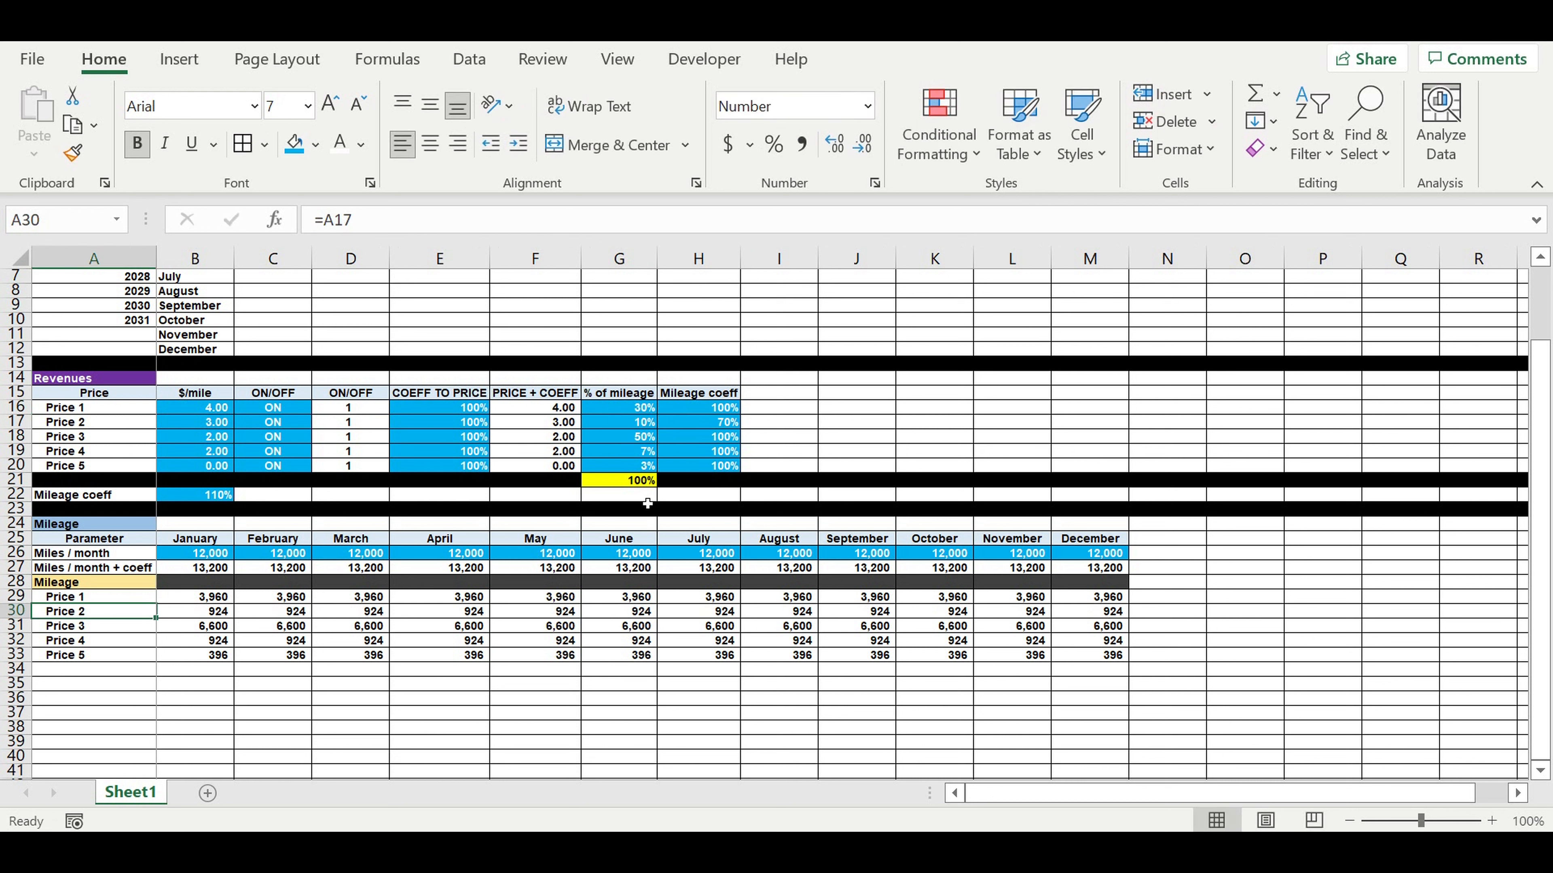
pyautogui.click(712, 425)
pyautogui.write('100')
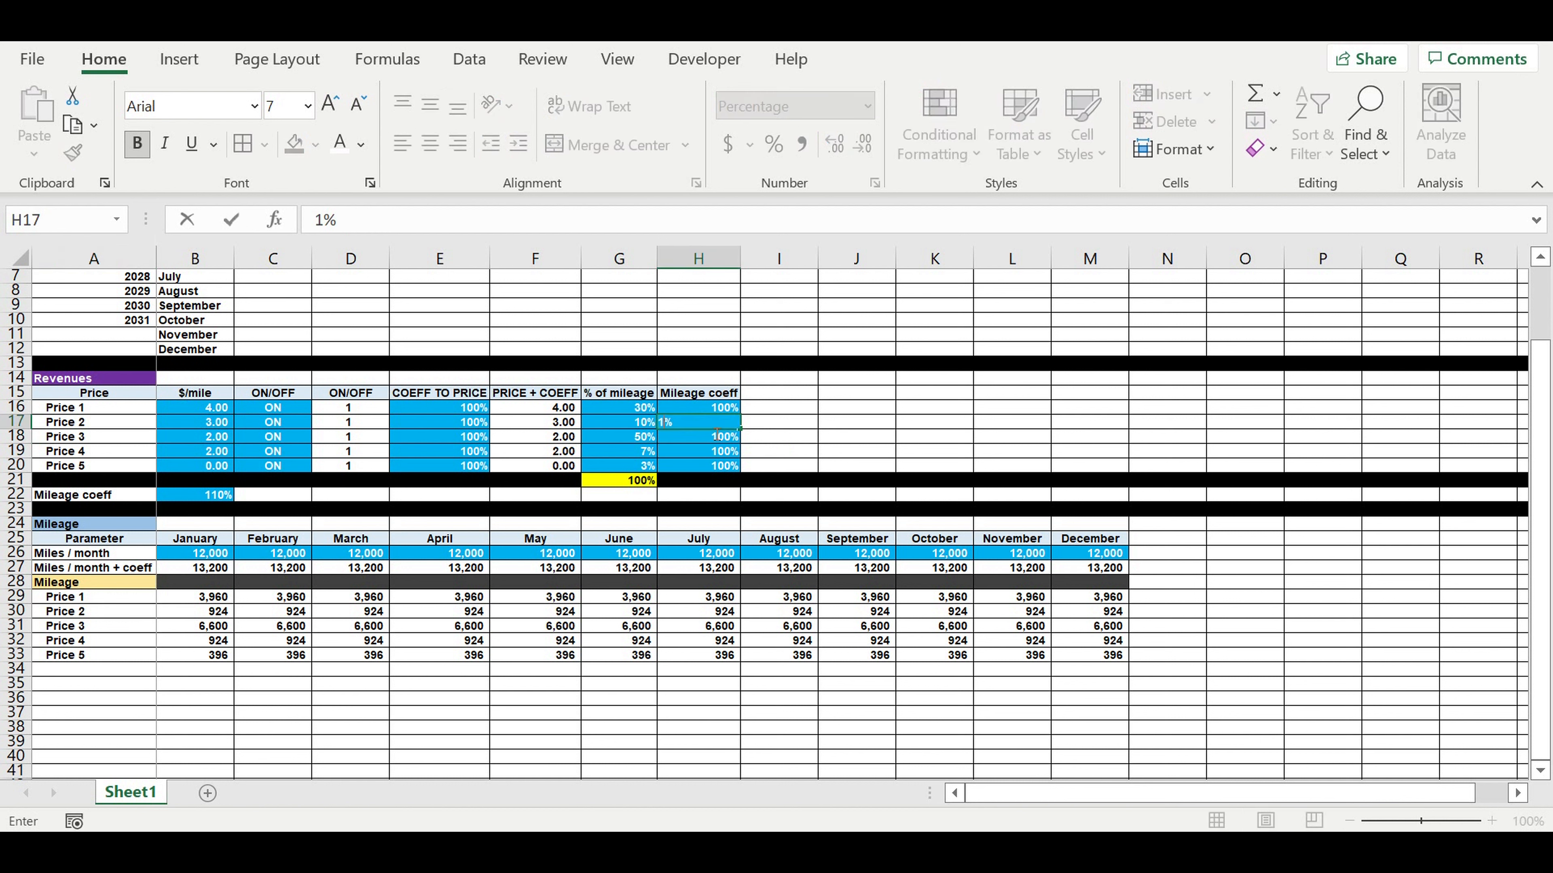
pyautogui.press('Return')
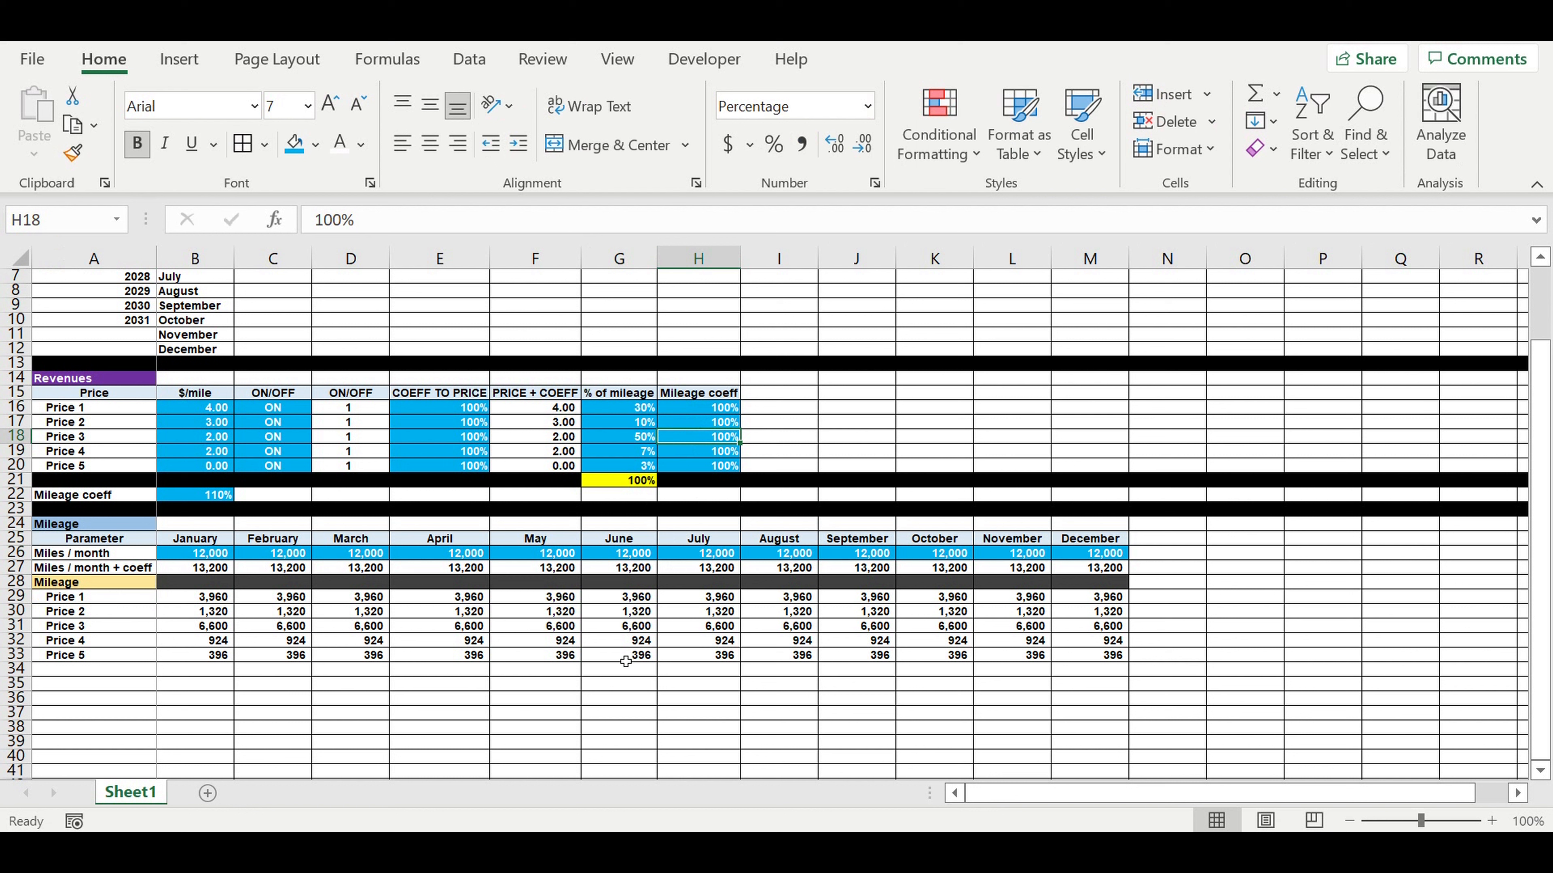
pyautogui.click(483, 626)
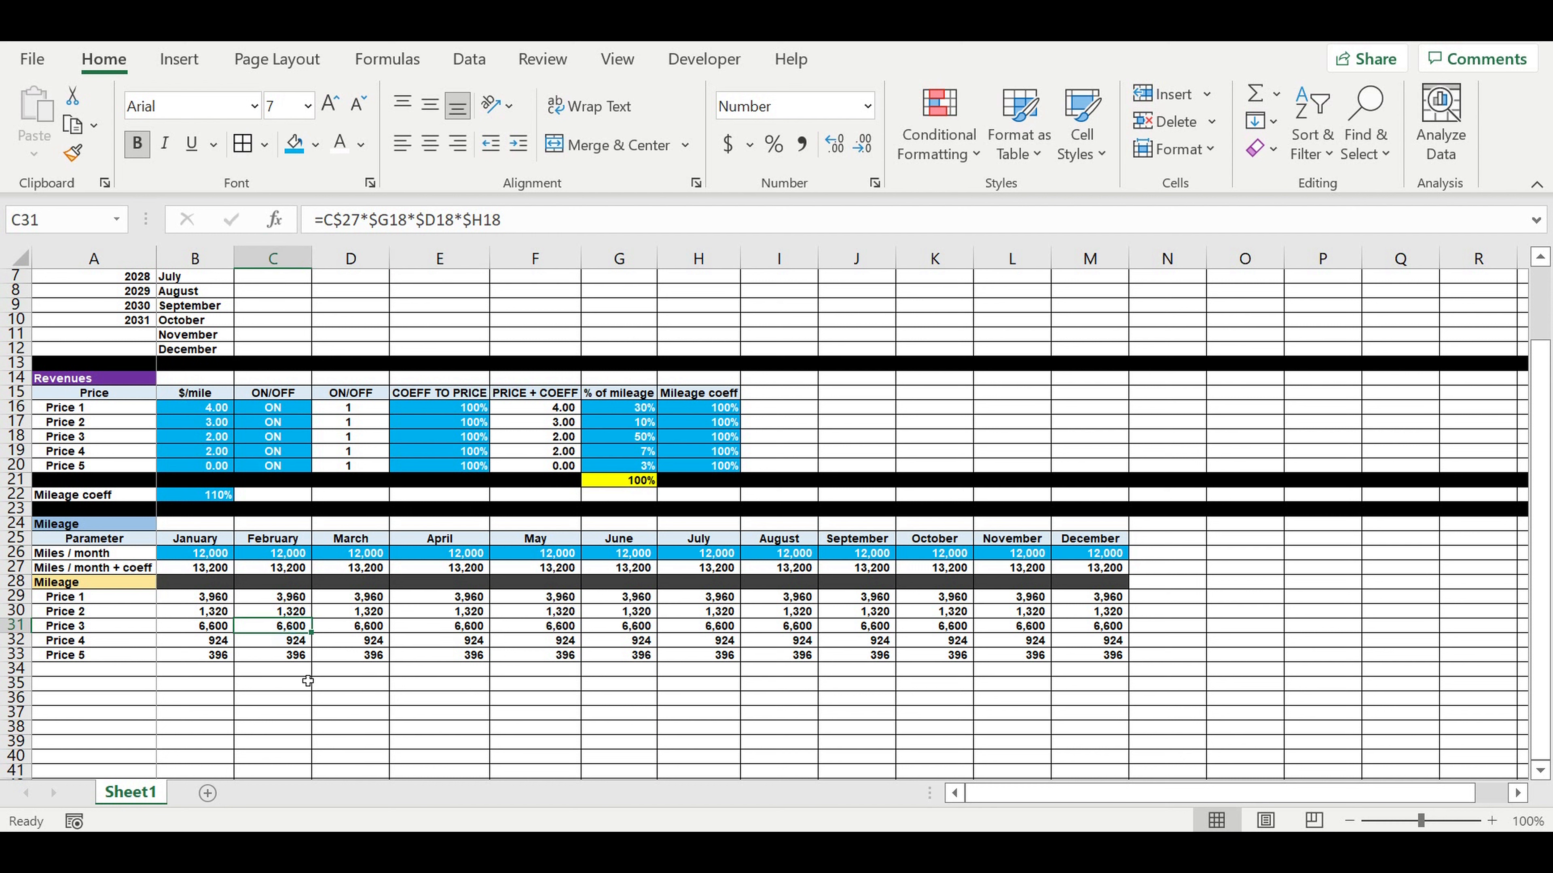
# Copy the Mileage subheader row A28:M28 to row 34 and retitle A34 as Revenue.
pyautogui.click(115, 582)
pyautogui.moveTo(276, 582); pyautogui.dragTo(1084, 589)
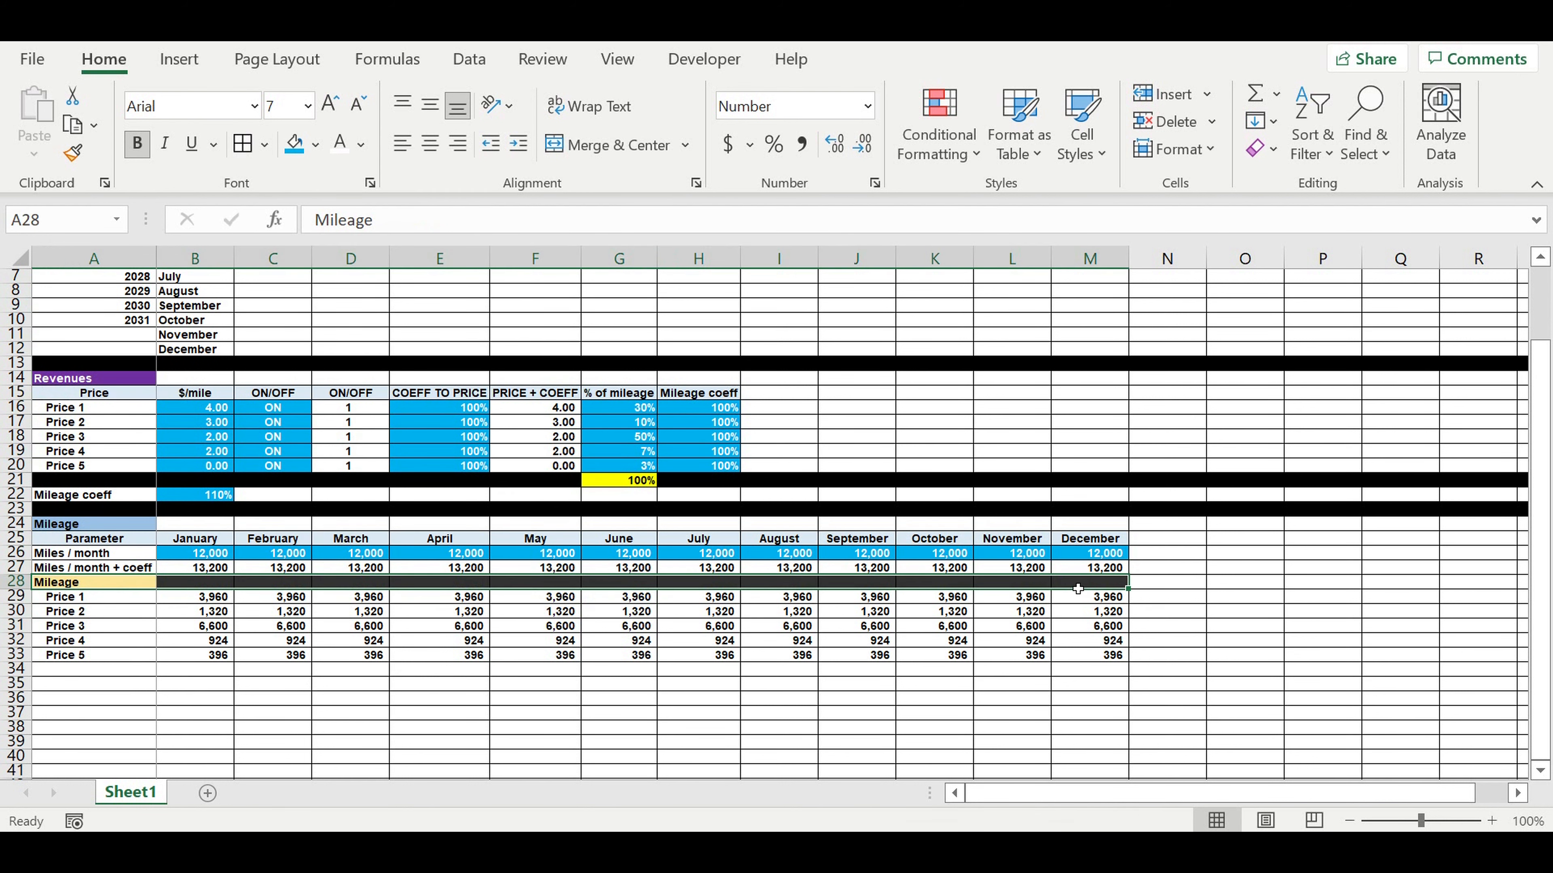
pyautogui.hotkey('ctrl', 'c')
pyautogui.click(116, 670)
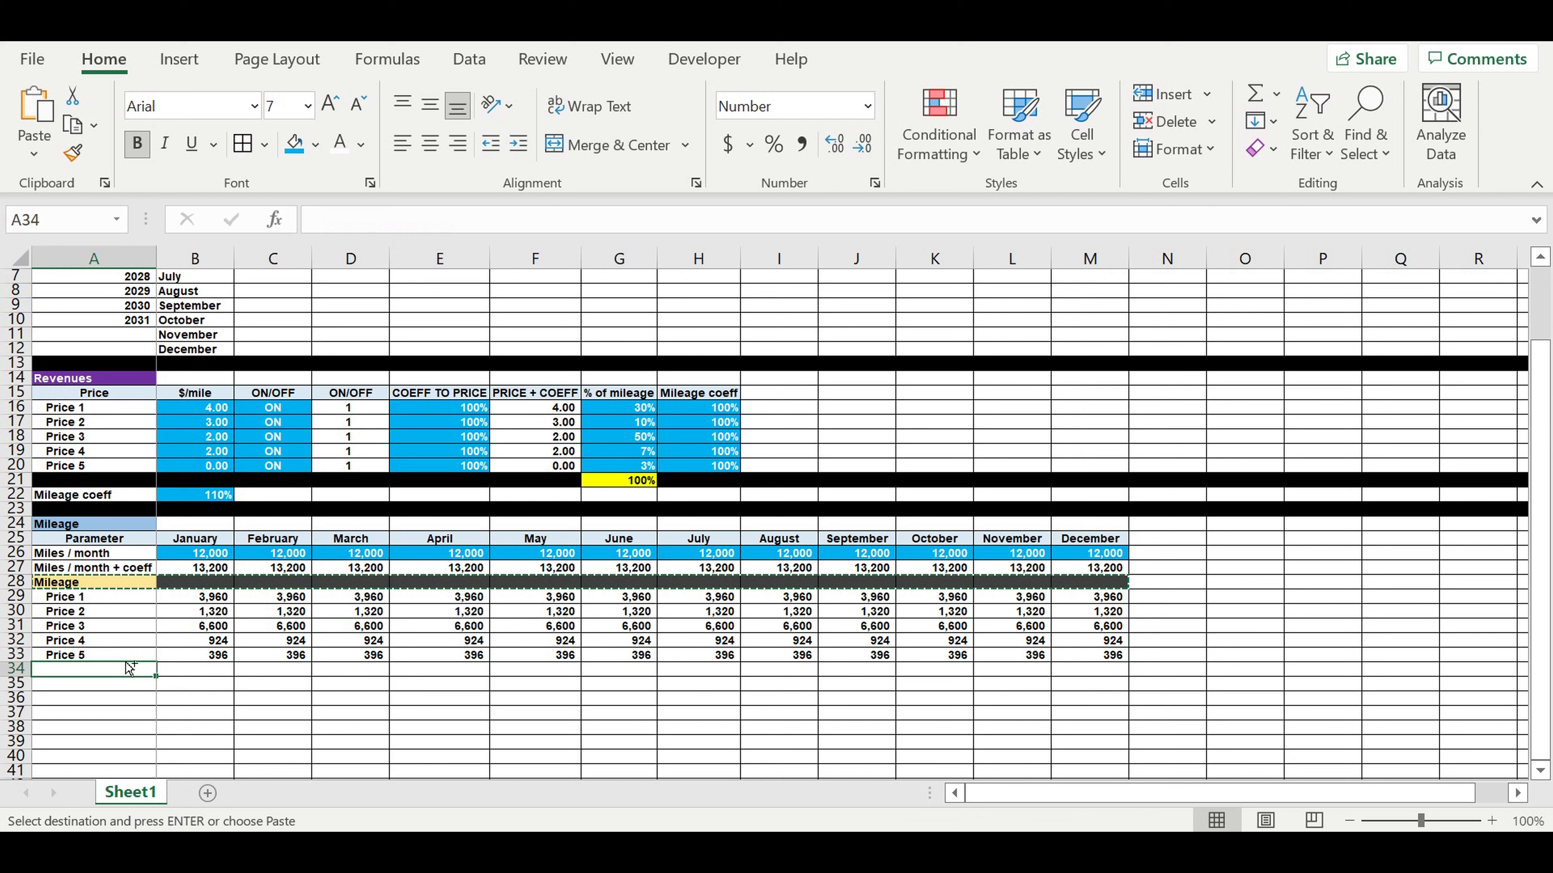
pyautogui.hotkey('ctrl', 'v')
pyautogui.click(312, 718)
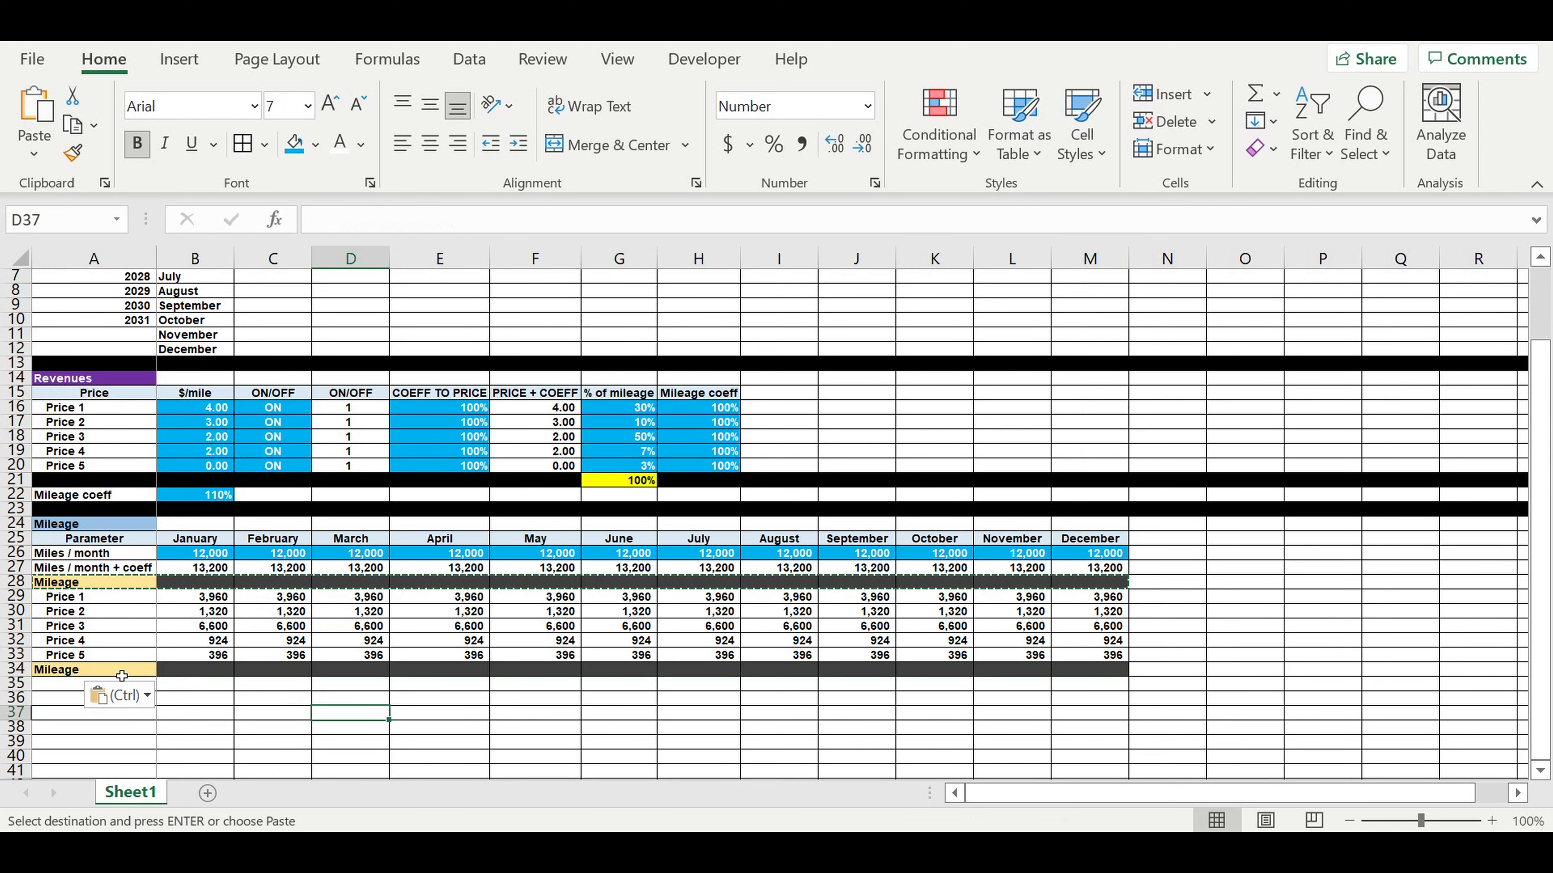
pyautogui.click(122, 675)
pyautogui.write('Revenu')
pyautogui.press('Tab')
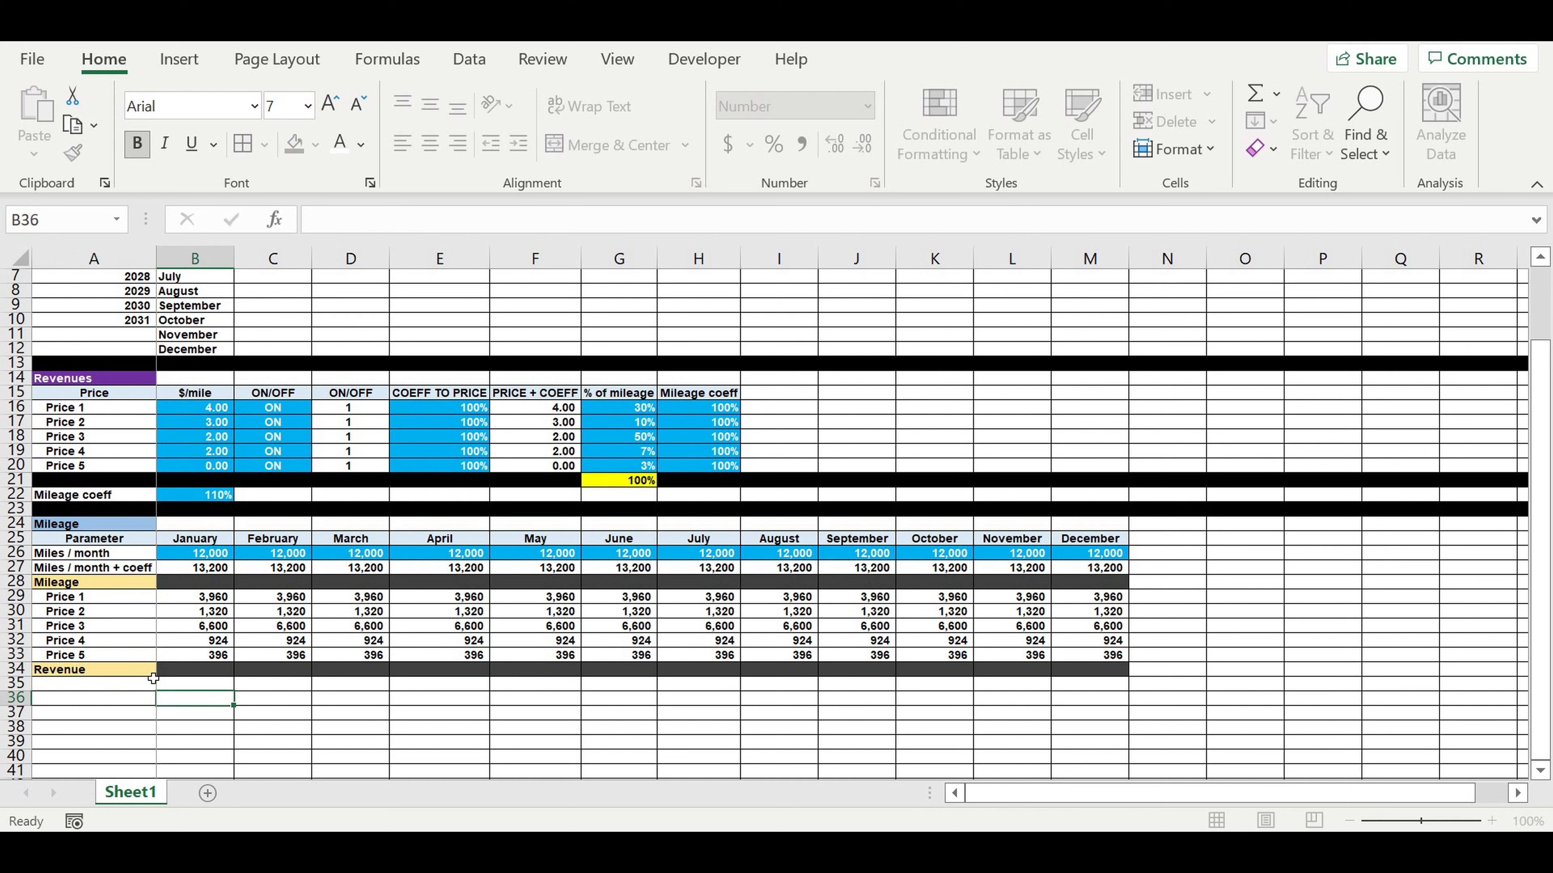
# Format the Revenue subheader in A34 with a dark orange fill and white text.
pyautogui.click(130, 670)
pyautogui.click(315, 144)
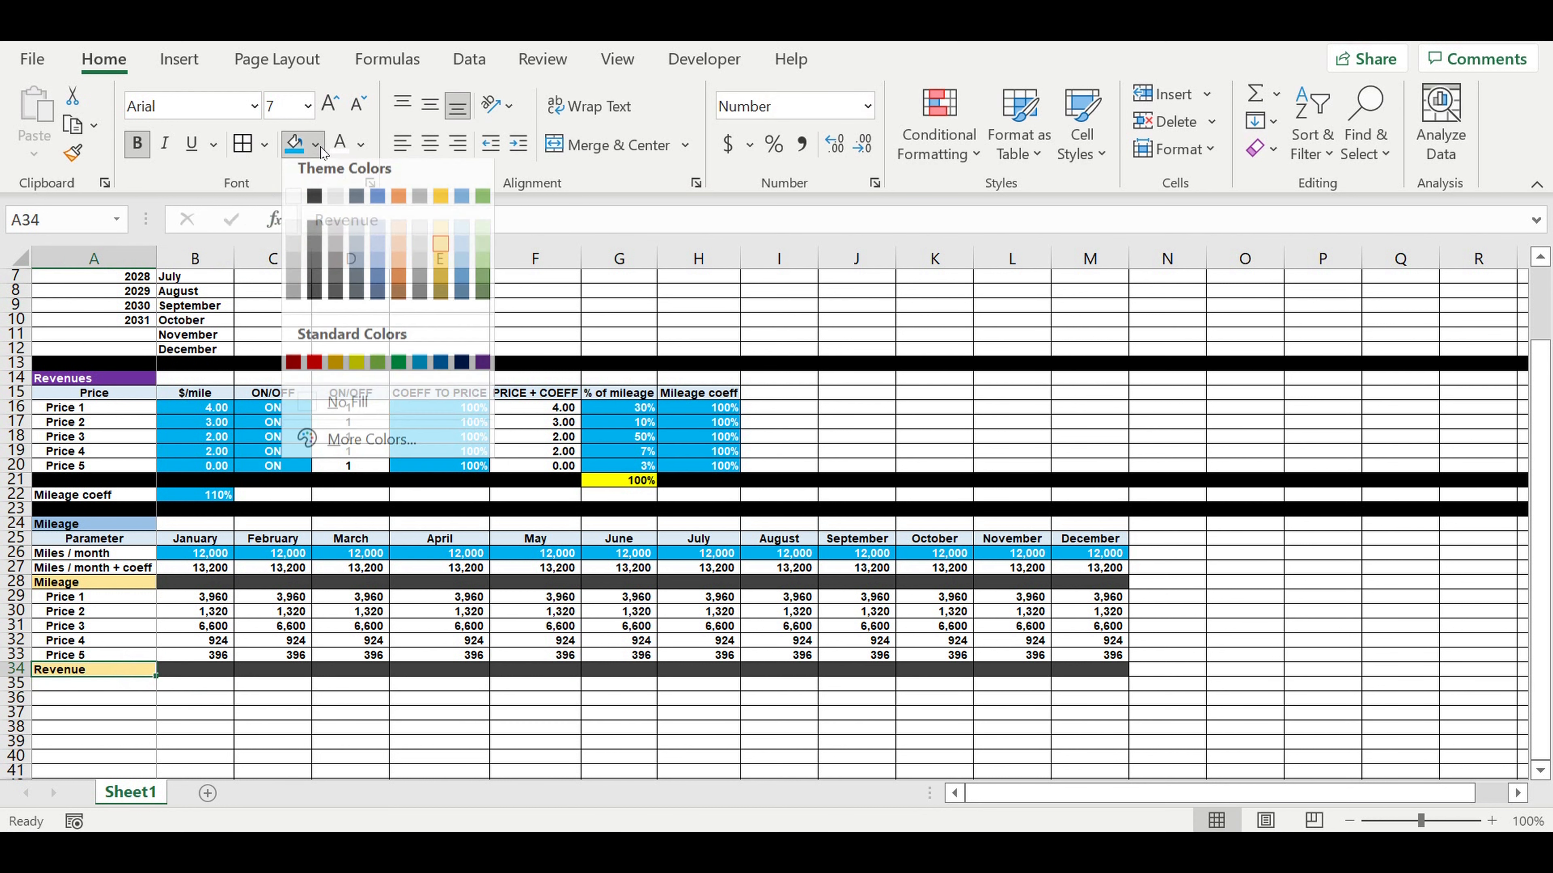
pyautogui.click(410, 288)
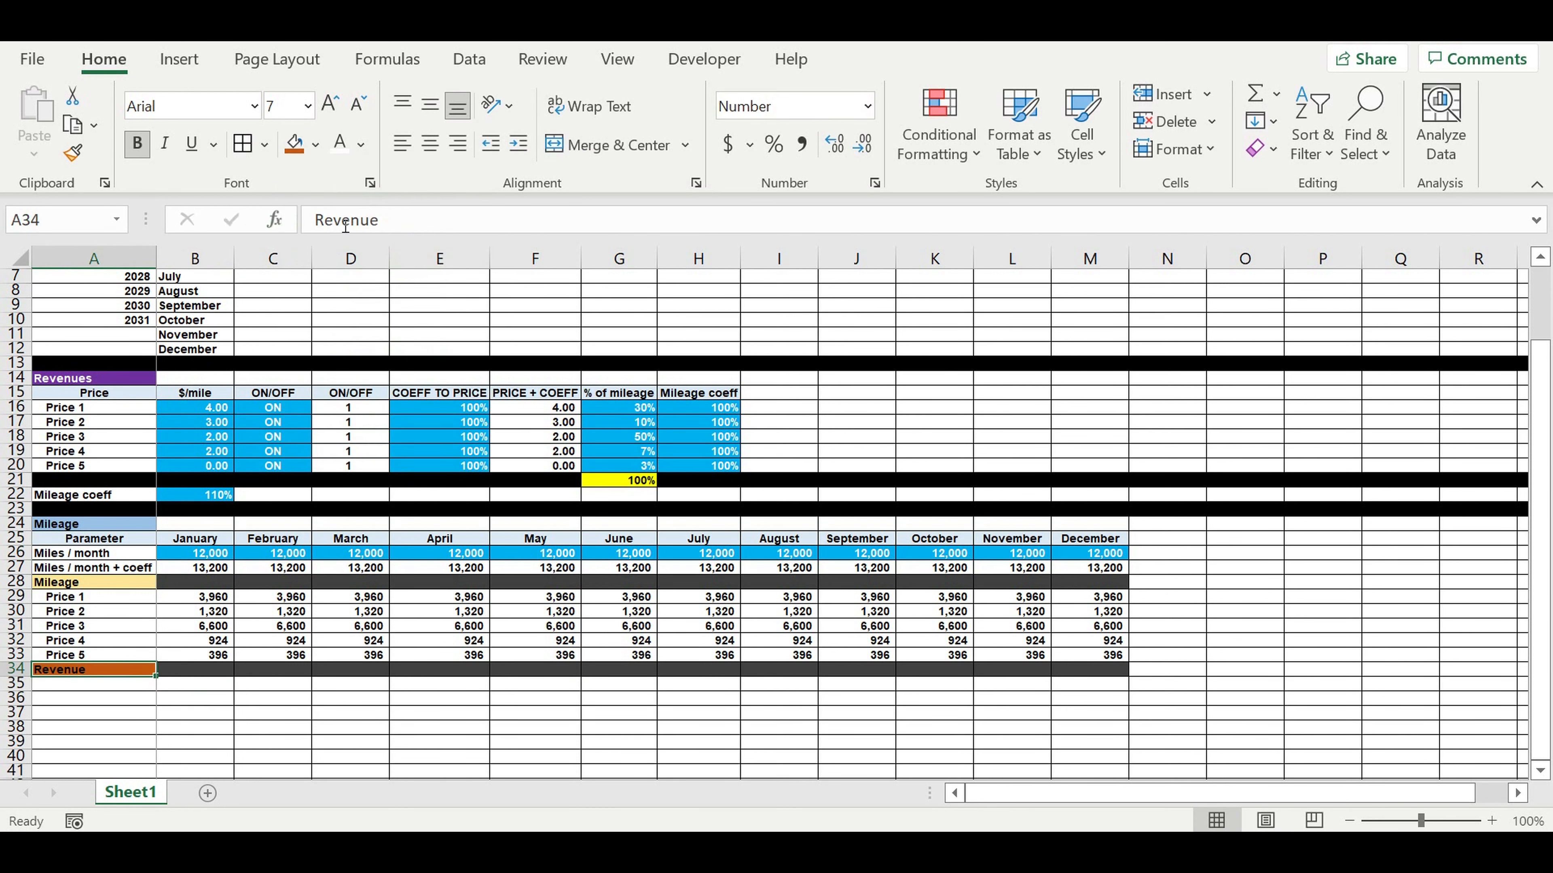
pyautogui.click(337, 145)
# Link the first Revenue row label in A35 to the Price 1 label with =A29 and indent it.
pyautogui.click(138, 685)
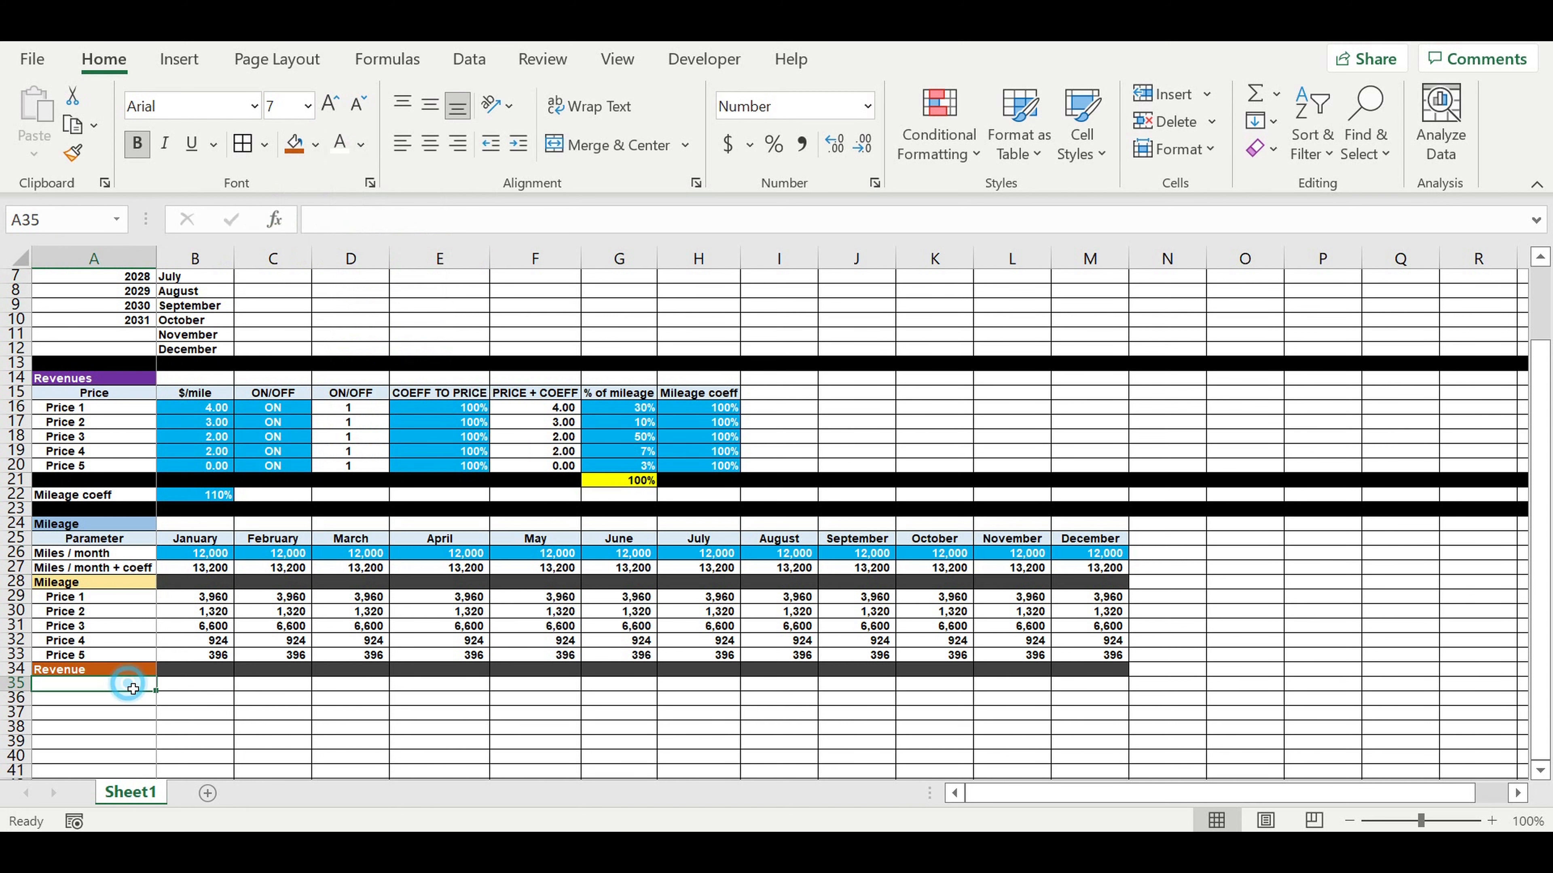
pyautogui.write('=')
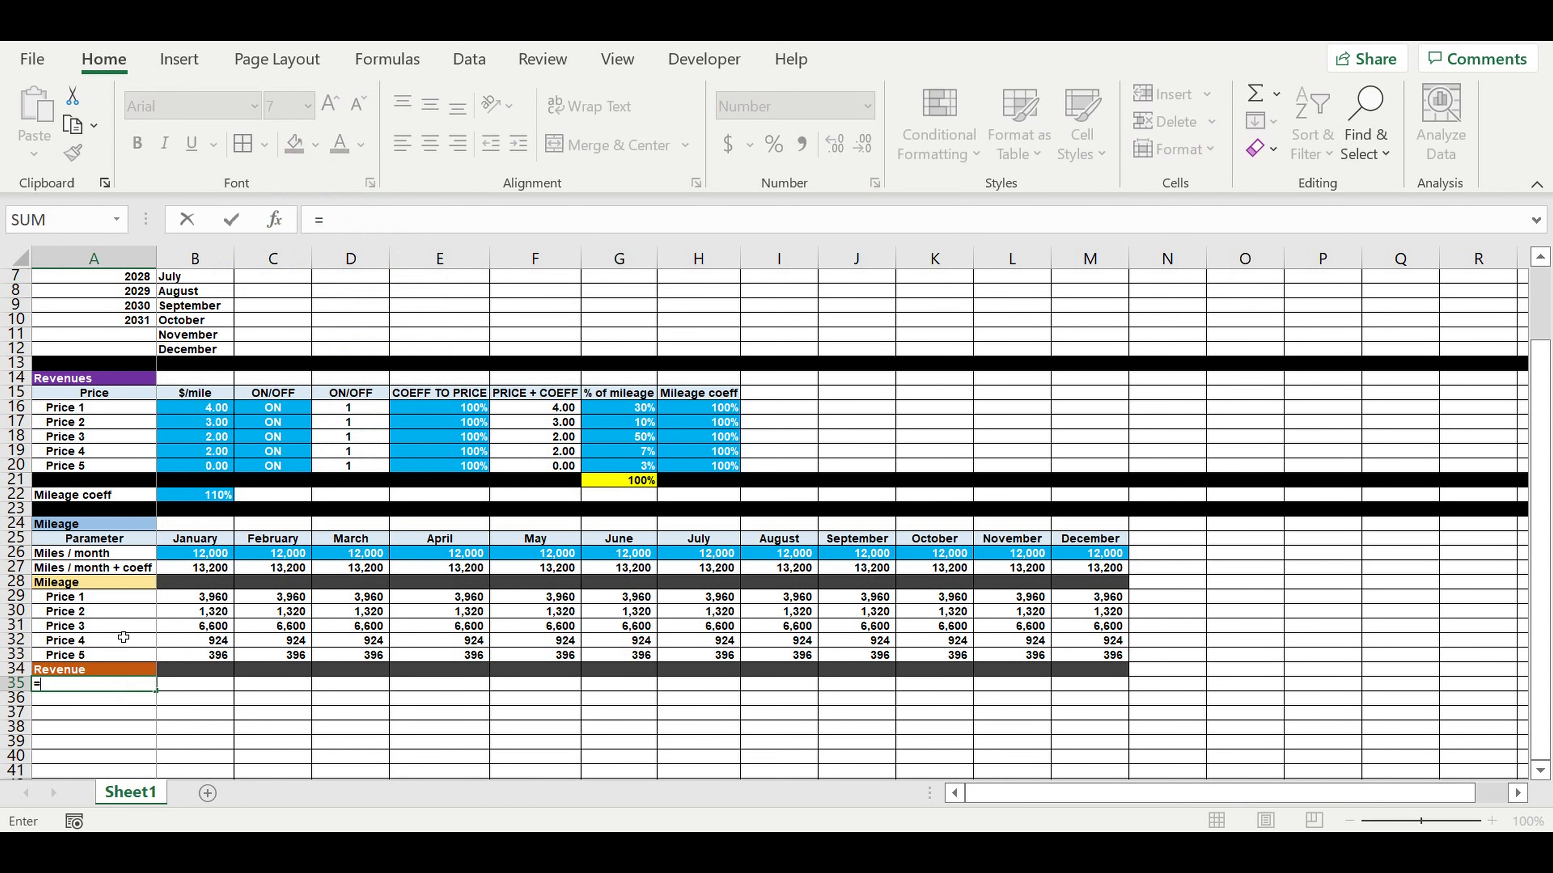
pyautogui.click(79, 599)
pyautogui.press('Return')
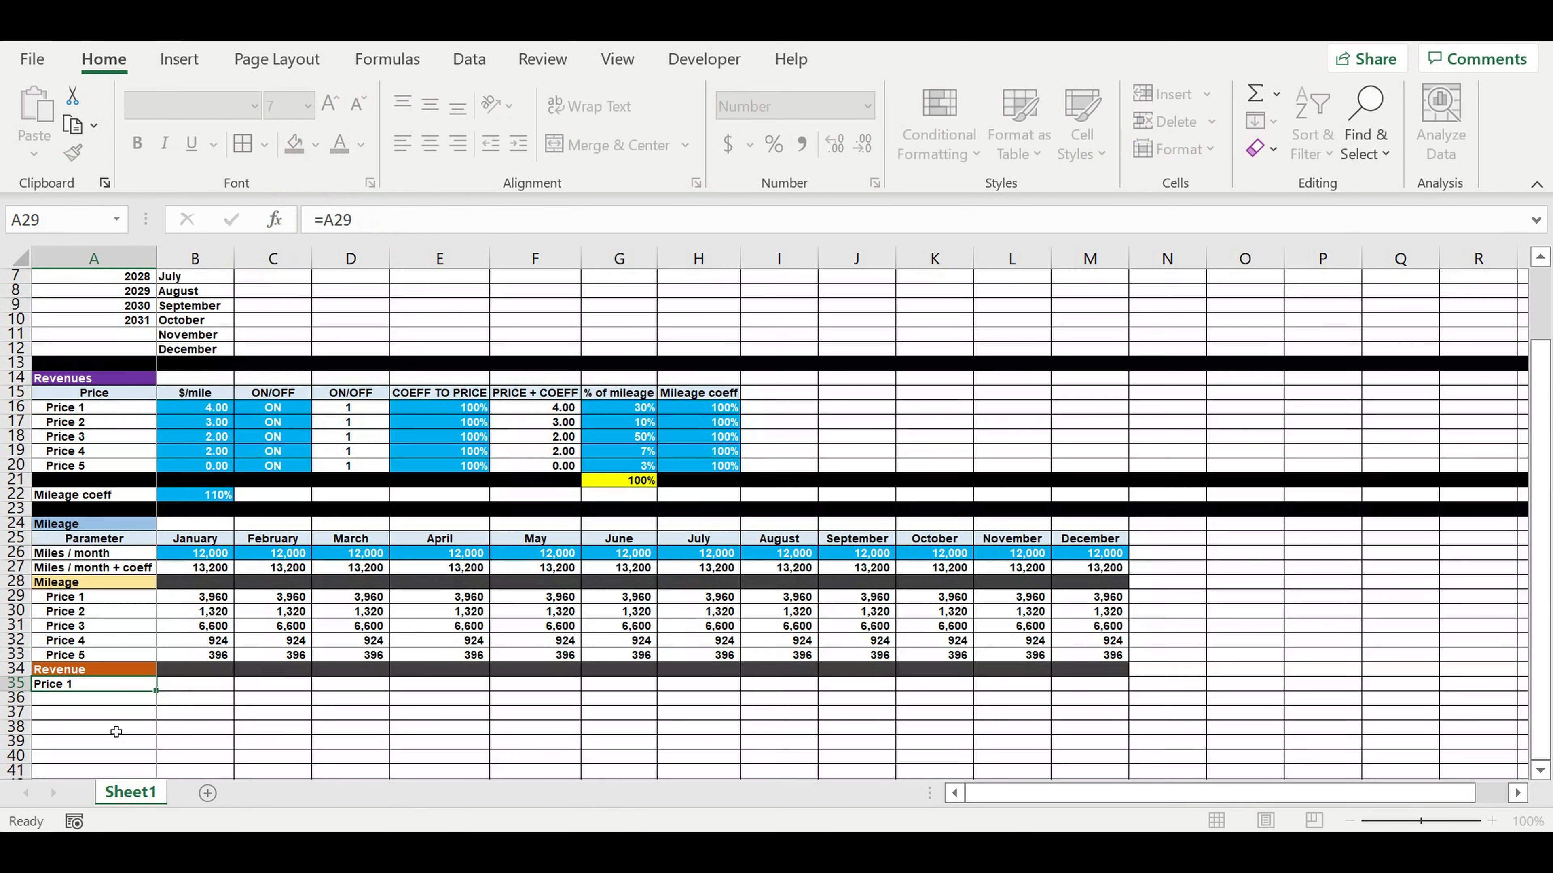
pyautogui.click(104, 685)
pyautogui.click(518, 144)
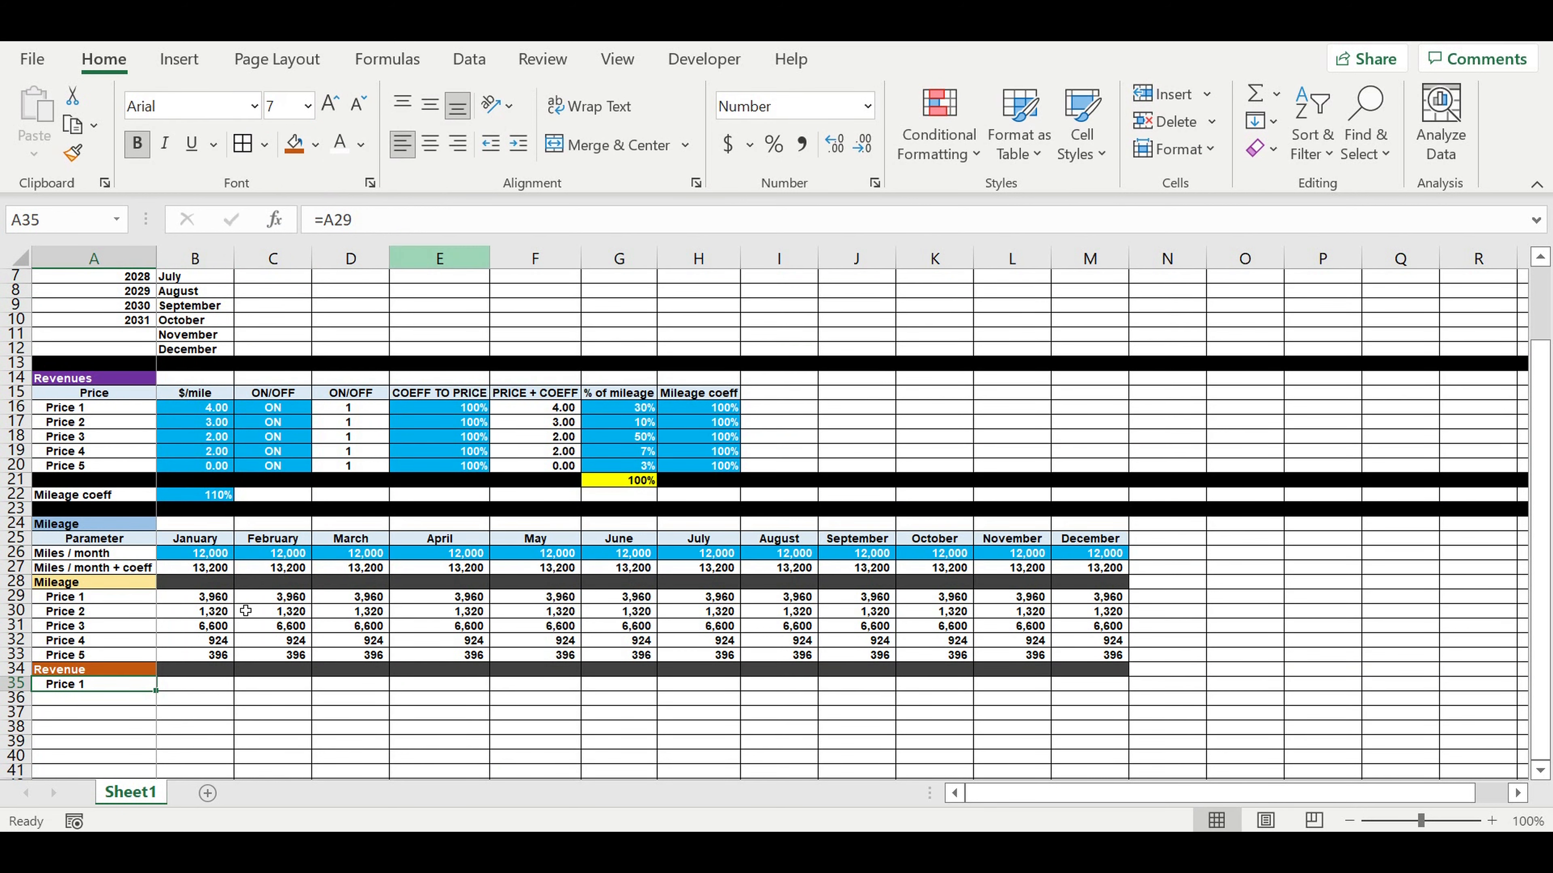
# Fill the linked Price 1 label in A35 down to A39 for all five Revenue rows.
pyautogui.scroll(-1, 194, 609)
pyautogui.scroll(-2, 194, 608)
pyautogui.moveTo(162, 609); pyautogui.dragTo(154, 661)
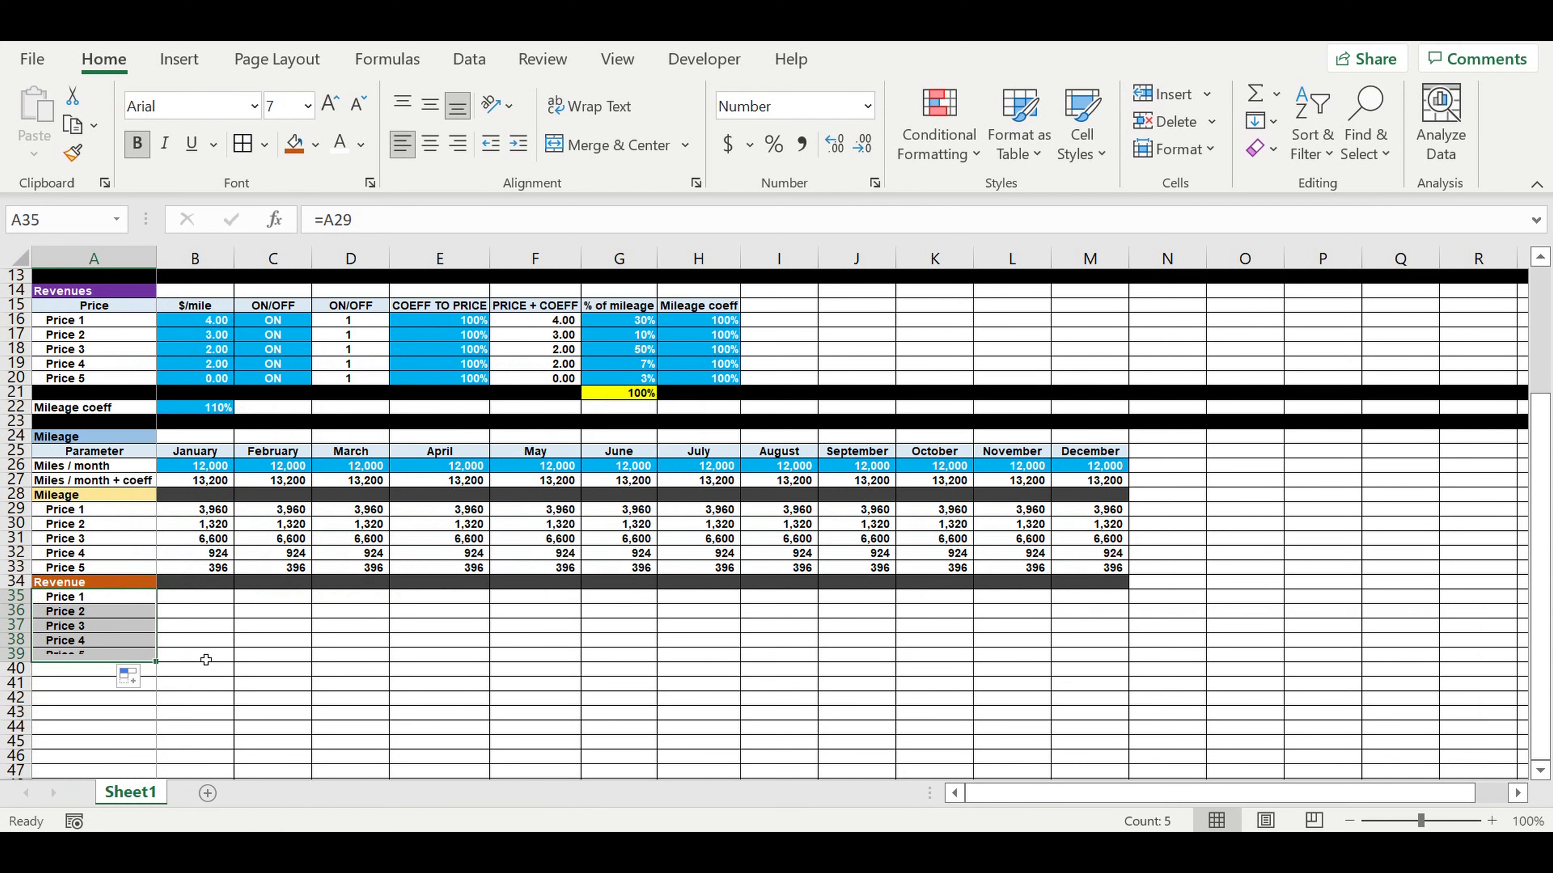
# Enter =B29*$F16 in B35 to calculate January revenue for Price 1 from its mileage and PRICE + COEFF value.
pyautogui.click(190, 598)
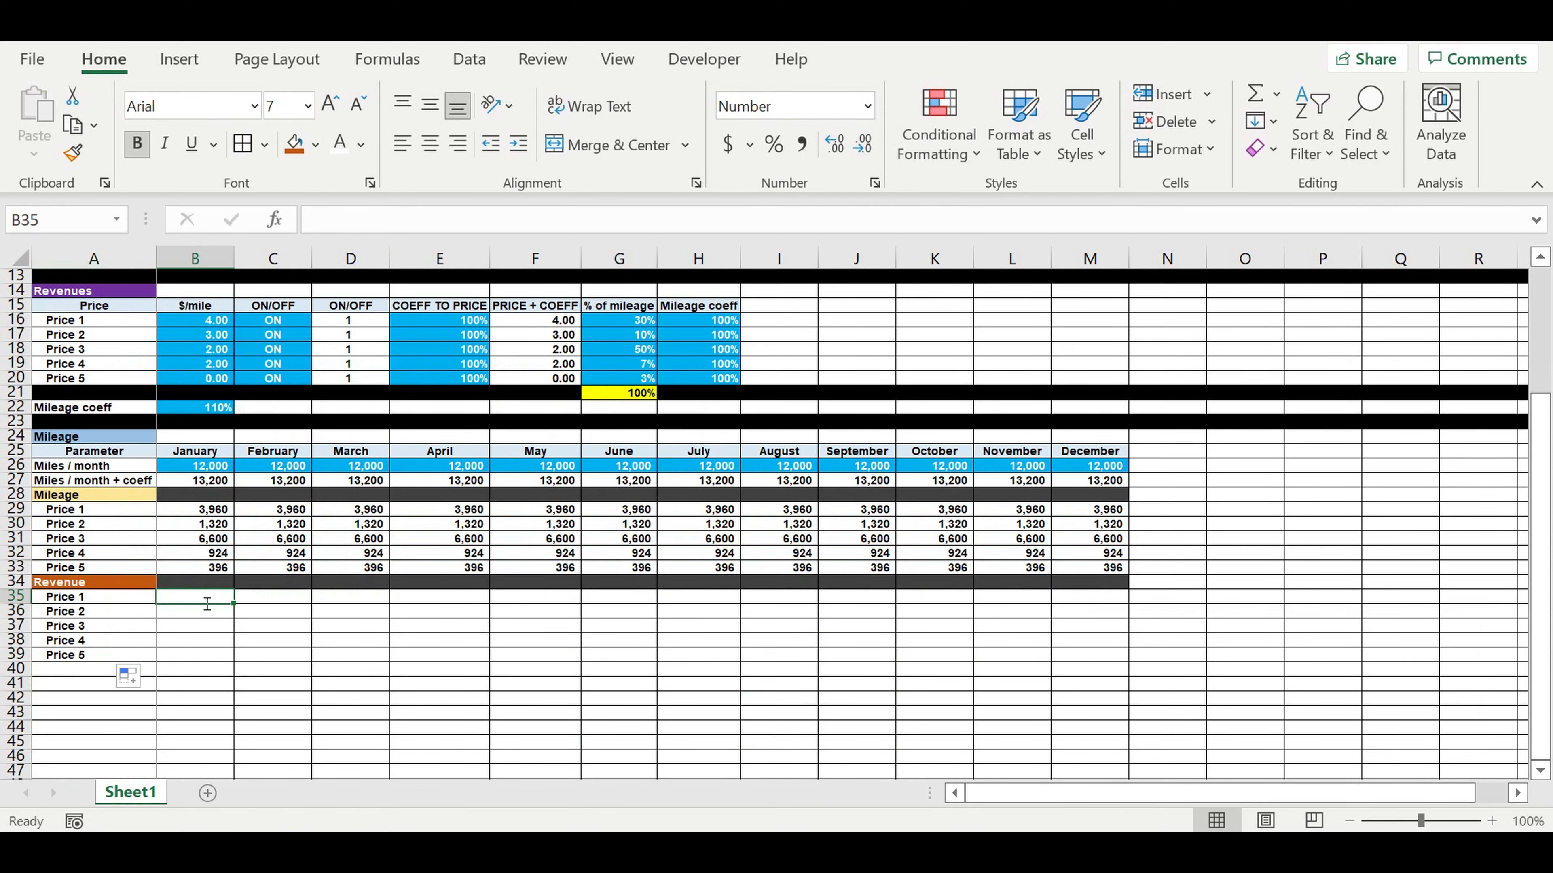
pyautogui.write('=')
pyautogui.click(201, 511)
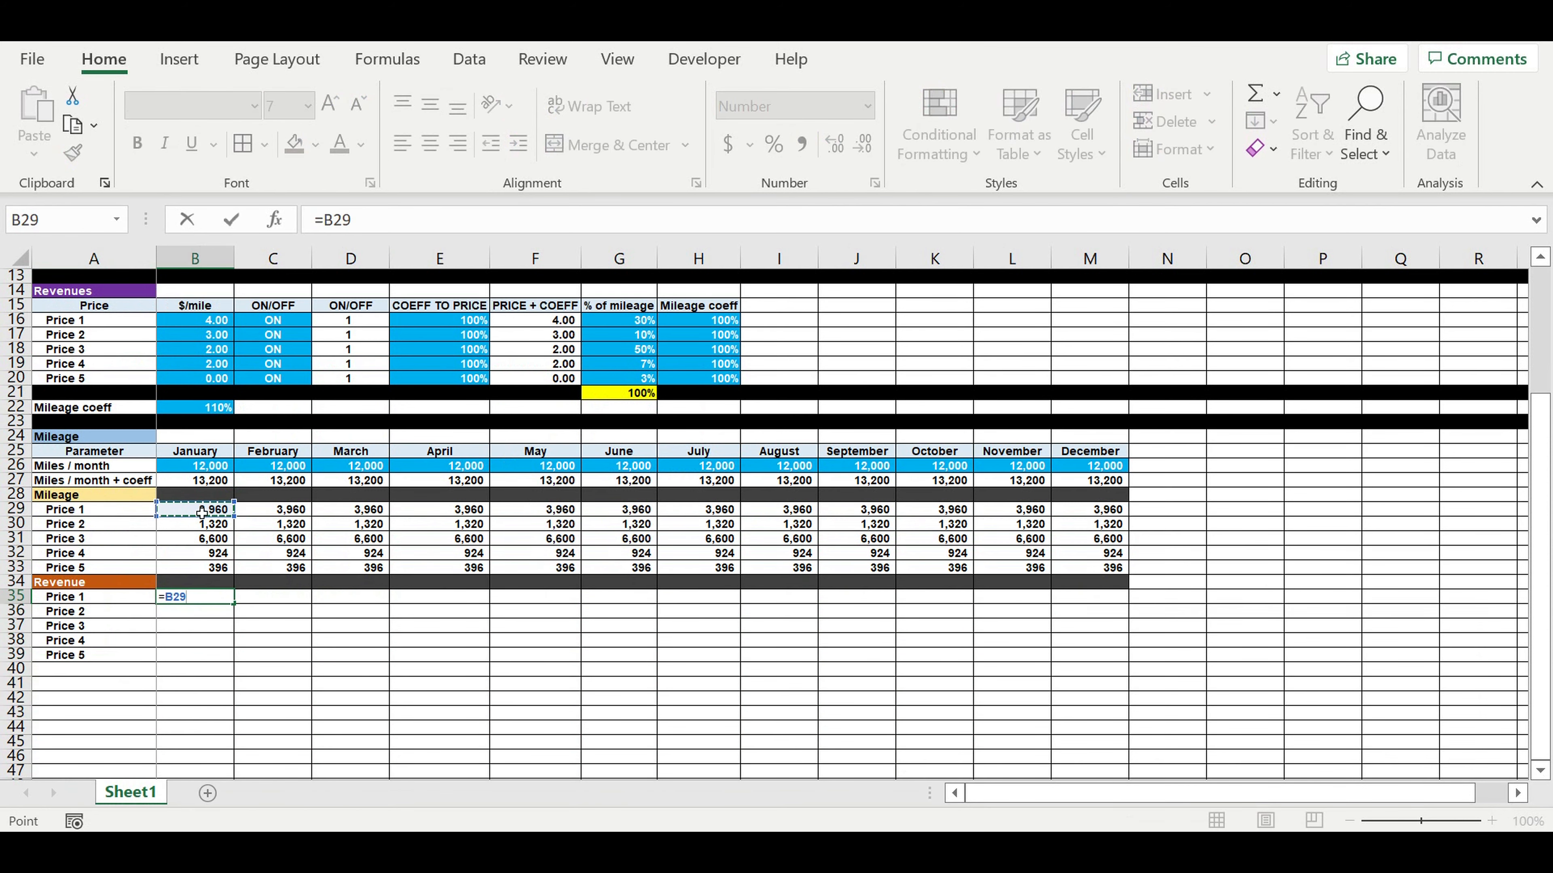
pyautogui.write('*')
pyautogui.click(546, 324)
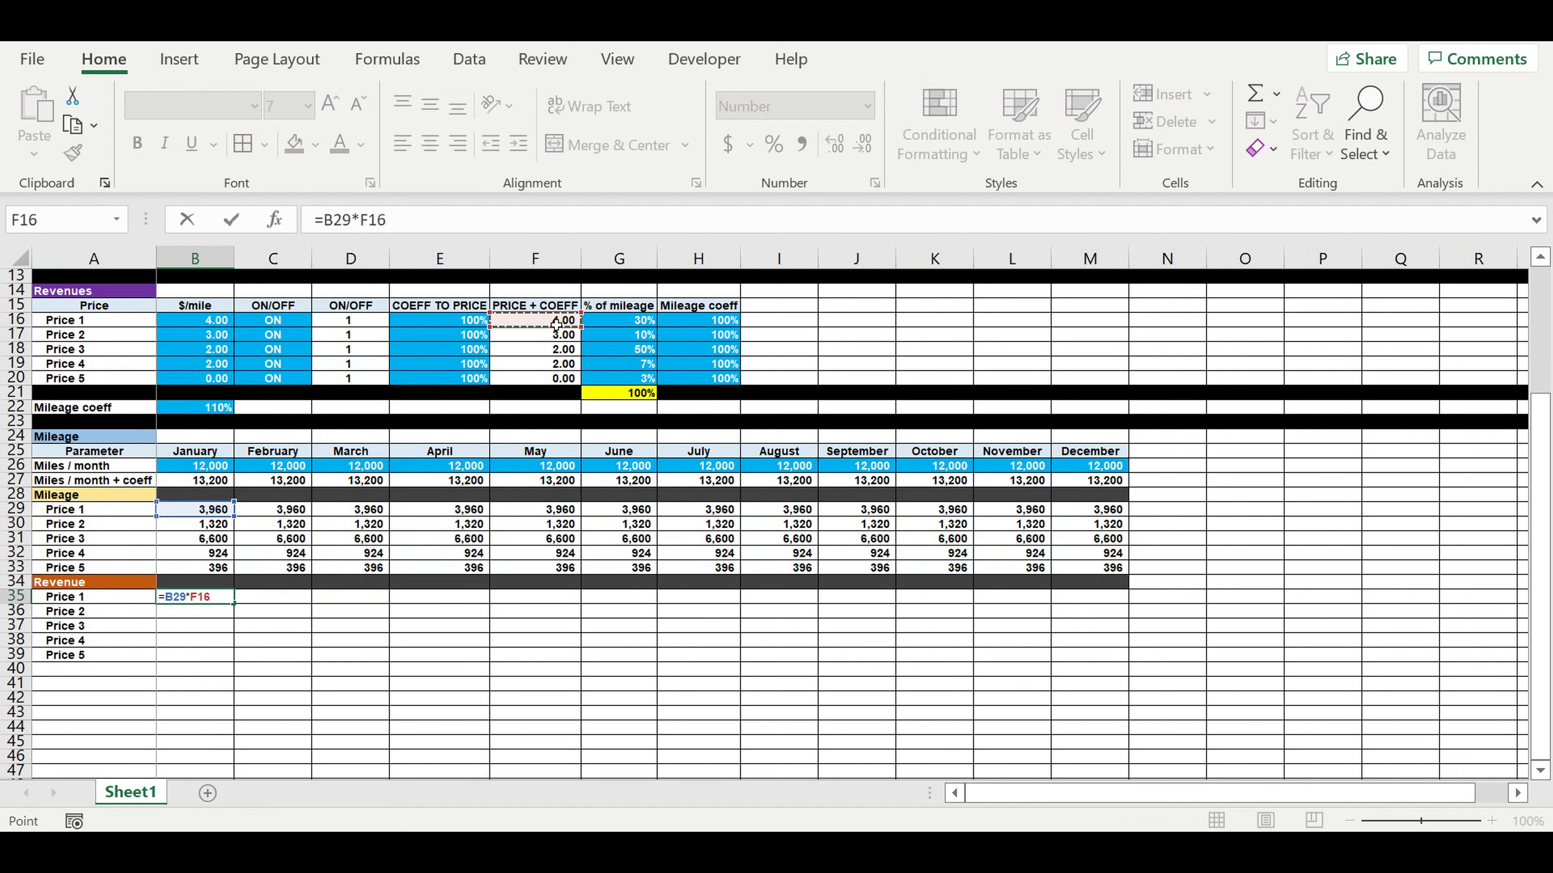
pyautogui.click(361, 220)
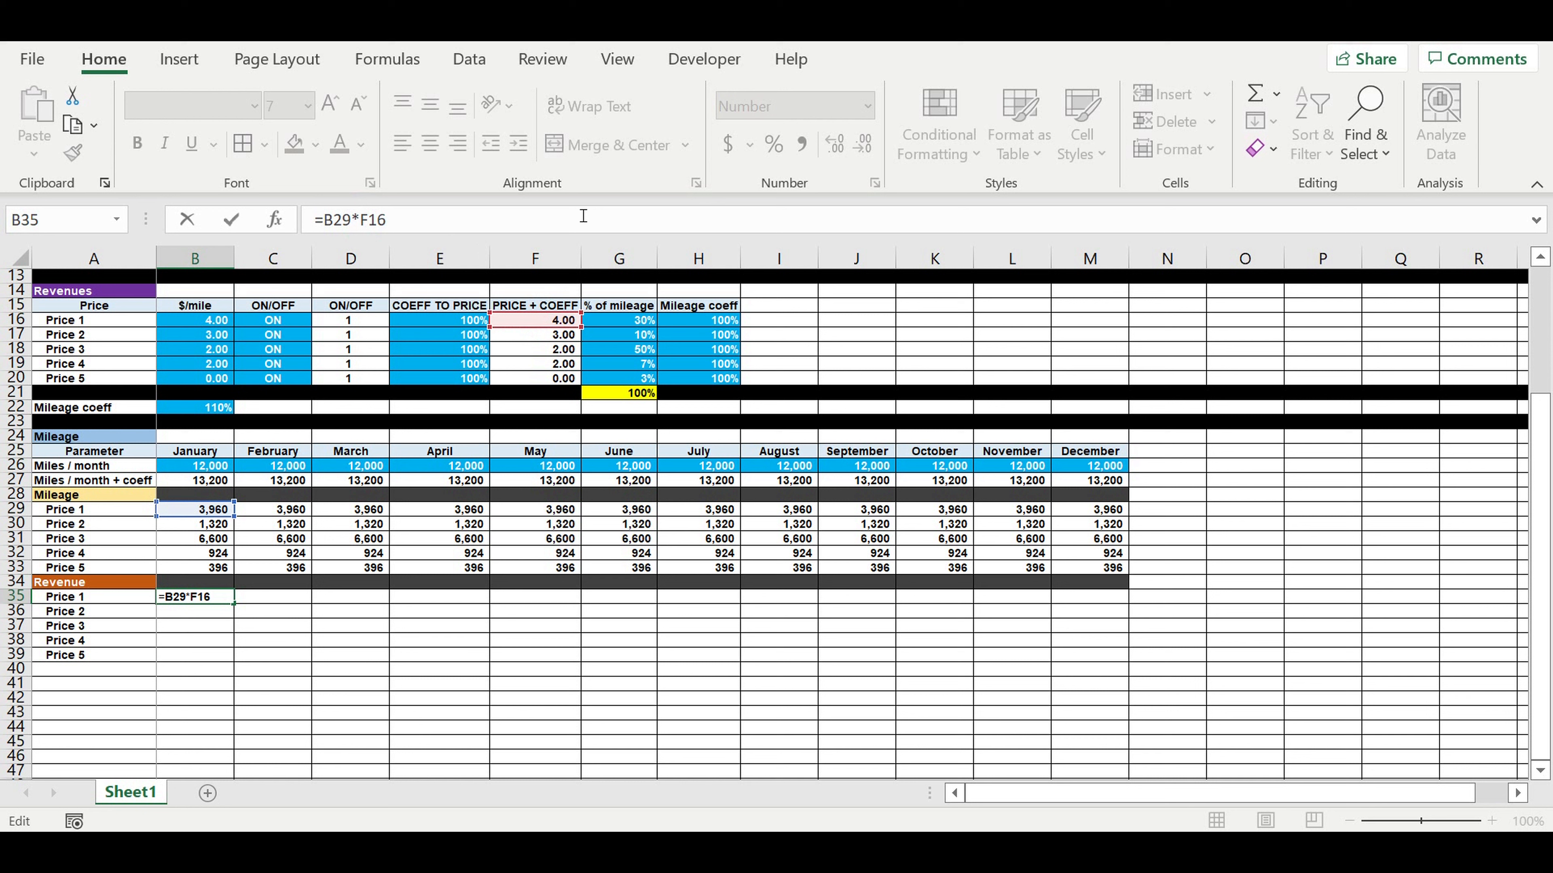
pyautogui.write('$')
pyautogui.press('Return')
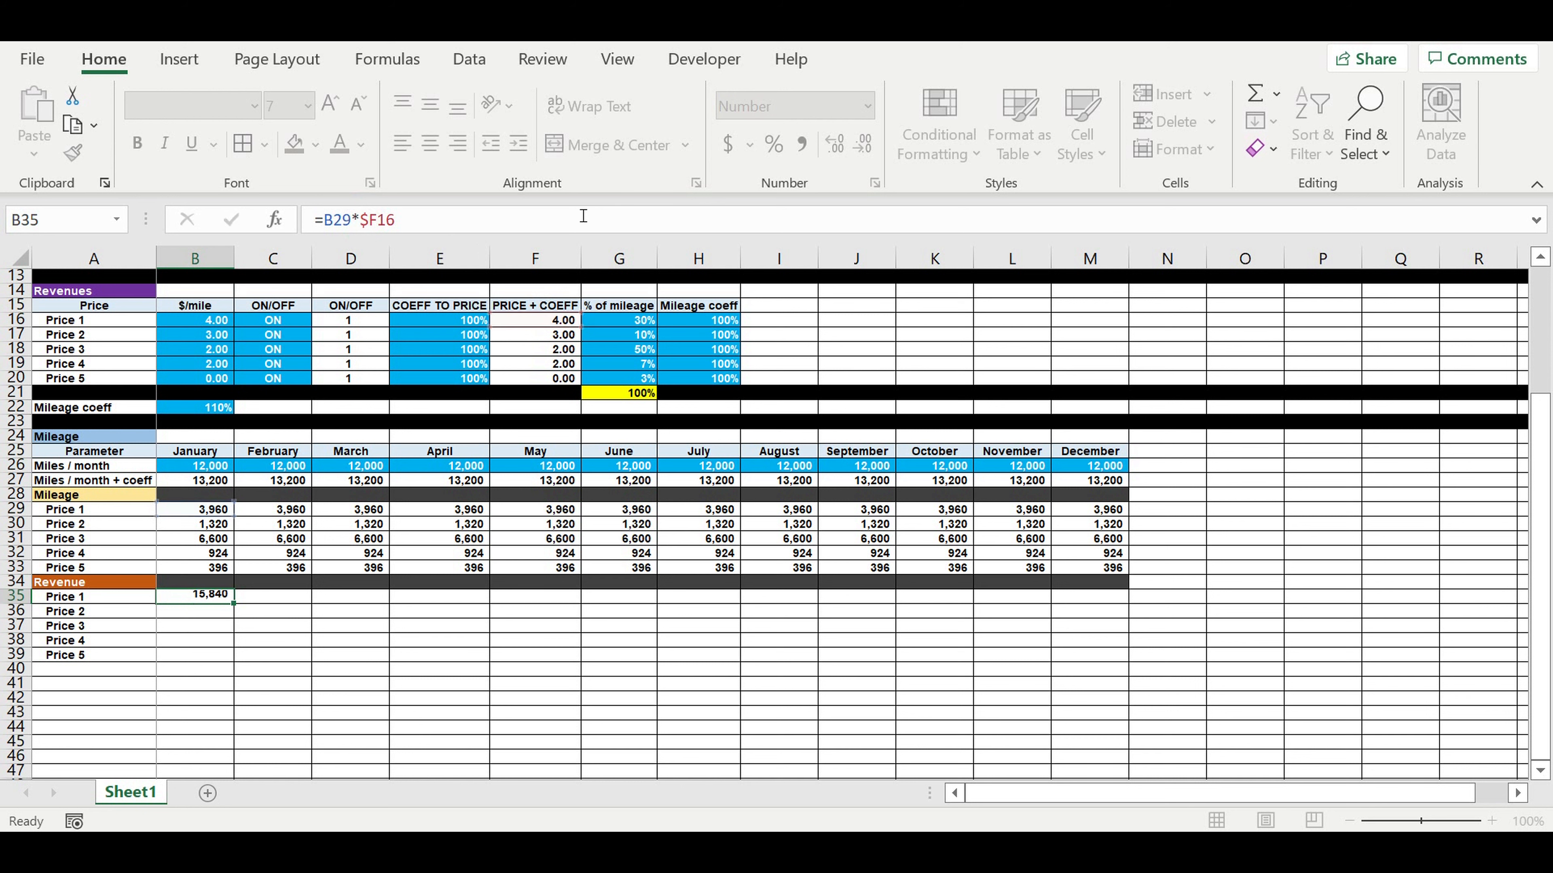
# Copy the B35 revenue formula down to B39 and across to December in column M.
pyautogui.click(214, 598)
pyautogui.moveTo(233, 603); pyautogui.dragTo(235, 671)
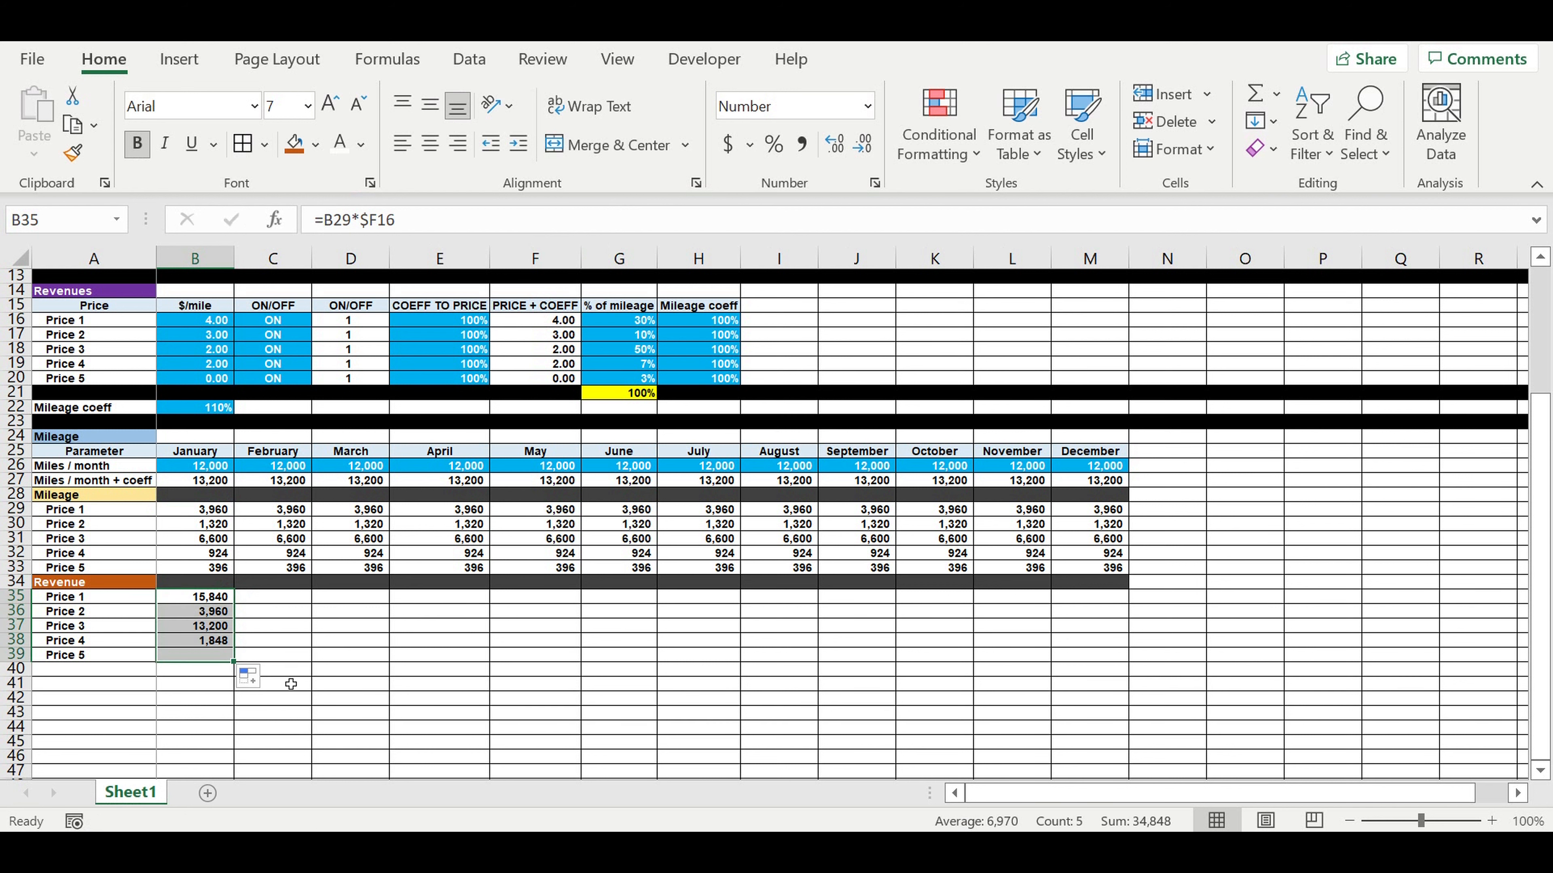
pyautogui.moveTo(914, 661); pyautogui.dragTo(1126, 656)
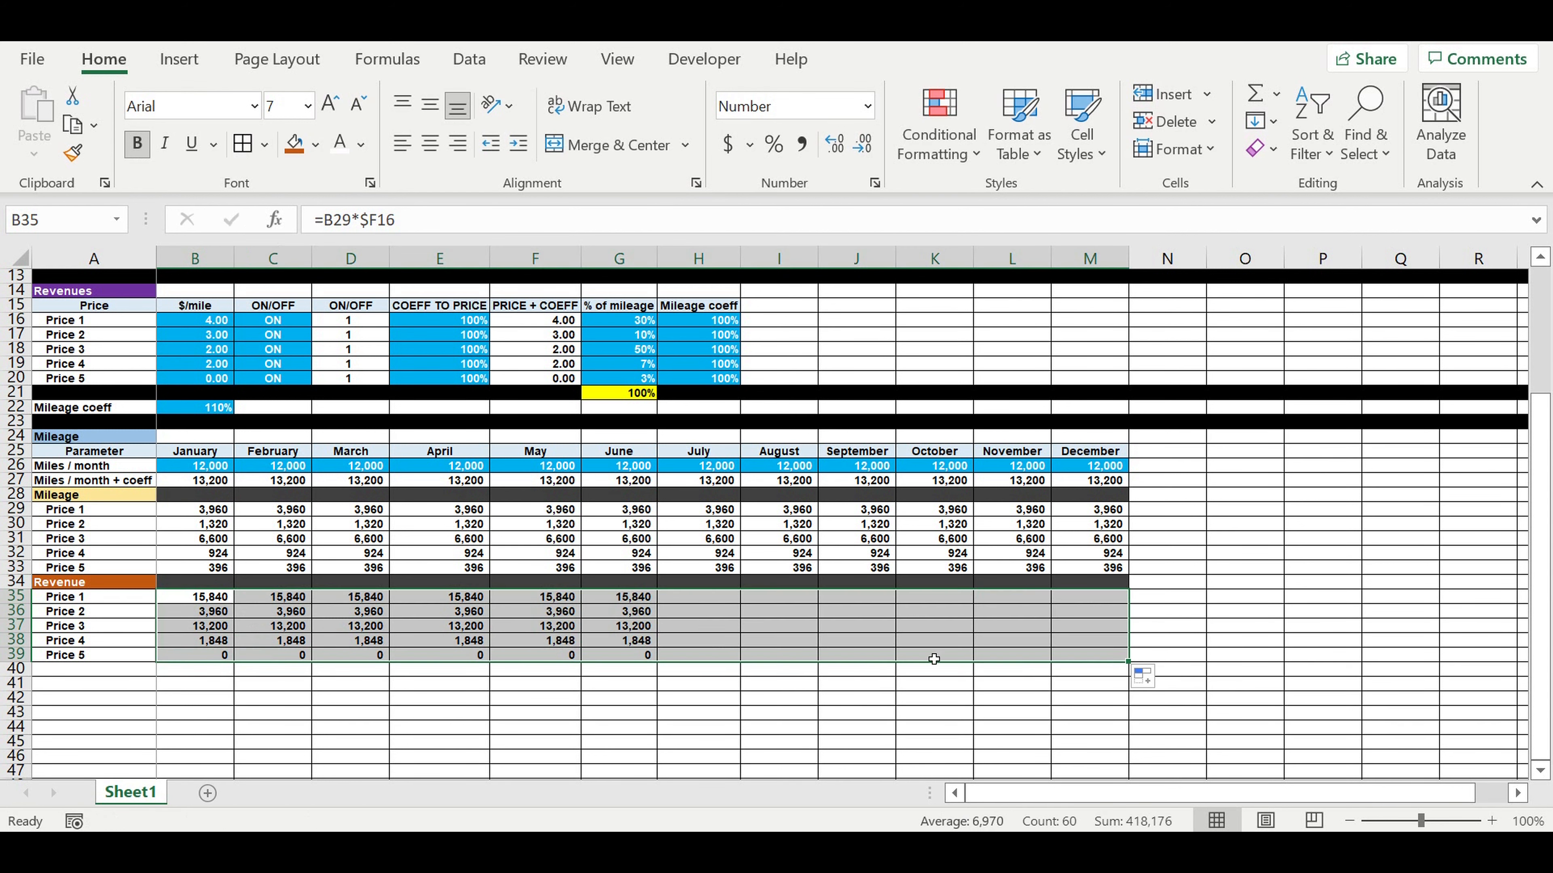
pyautogui.click(831, 700)
pyautogui.click(357, 640)
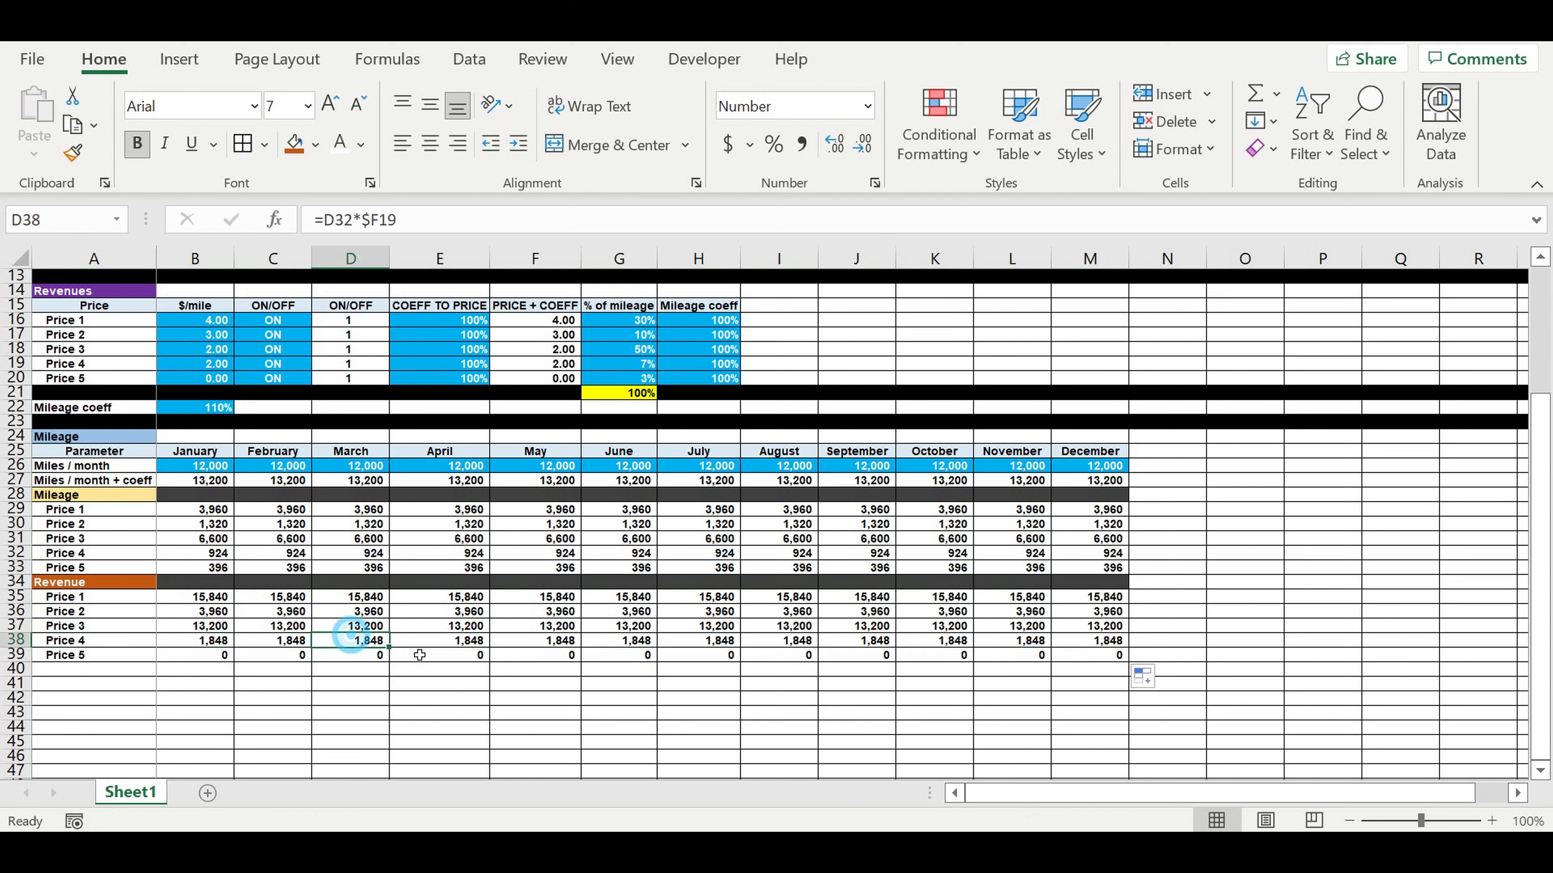
# Insert a blank row at row 34, directly above the Revenue subheader.
pyautogui.moveTo(208, 513); pyautogui.dragTo(1082, 575)
pyautogui.moveTo(207, 603); pyautogui.dragTo(550, 640)
pyautogui.click(15, 581)
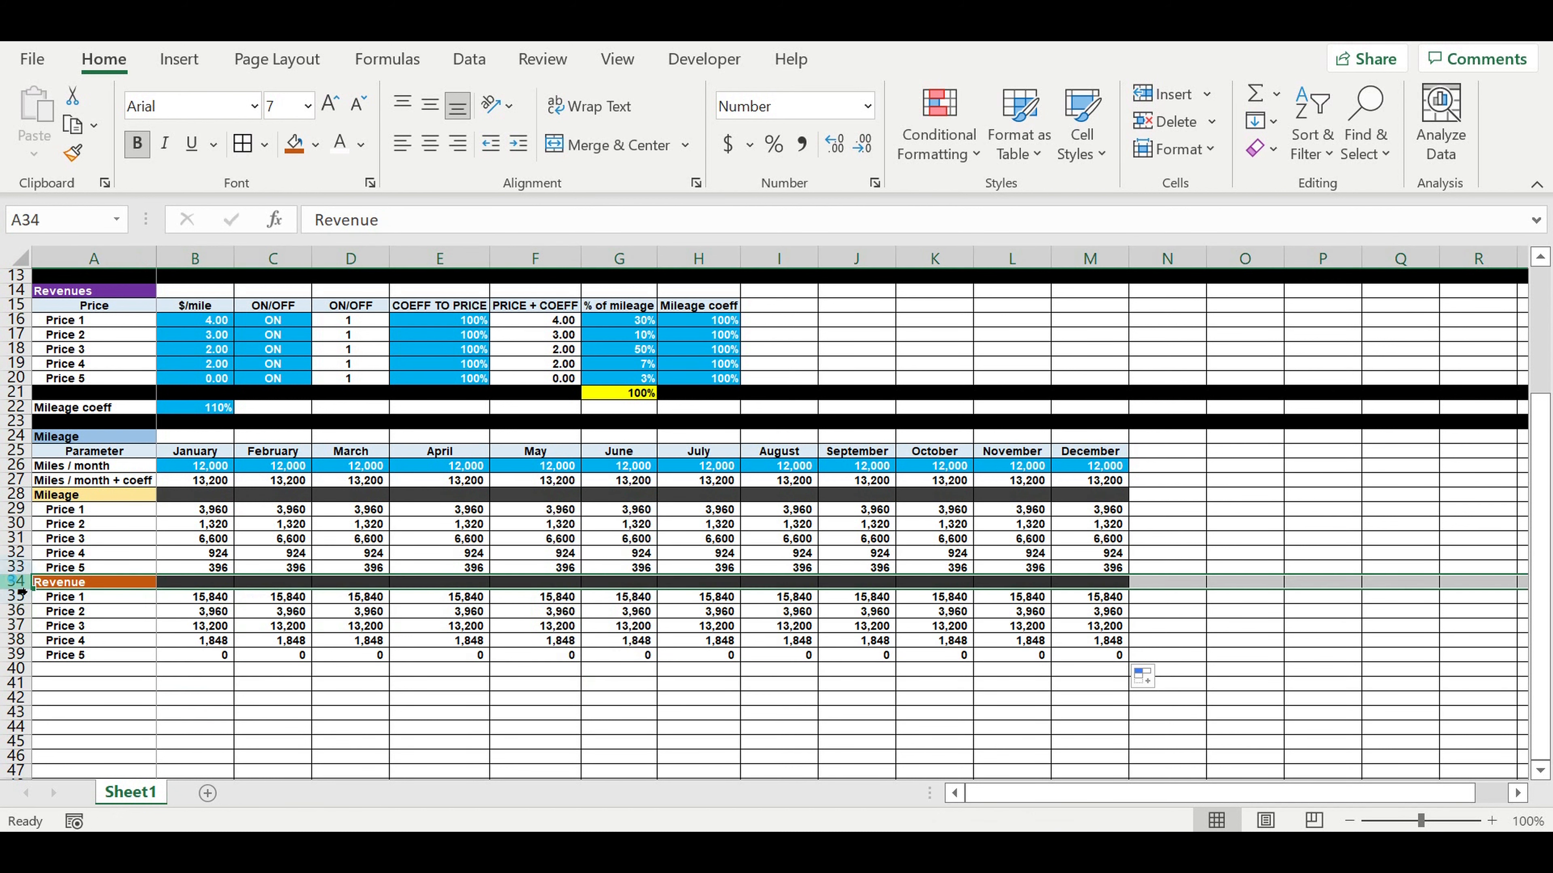
pyautogui.rightClick(16, 581)
pyautogui.click(80, 346)
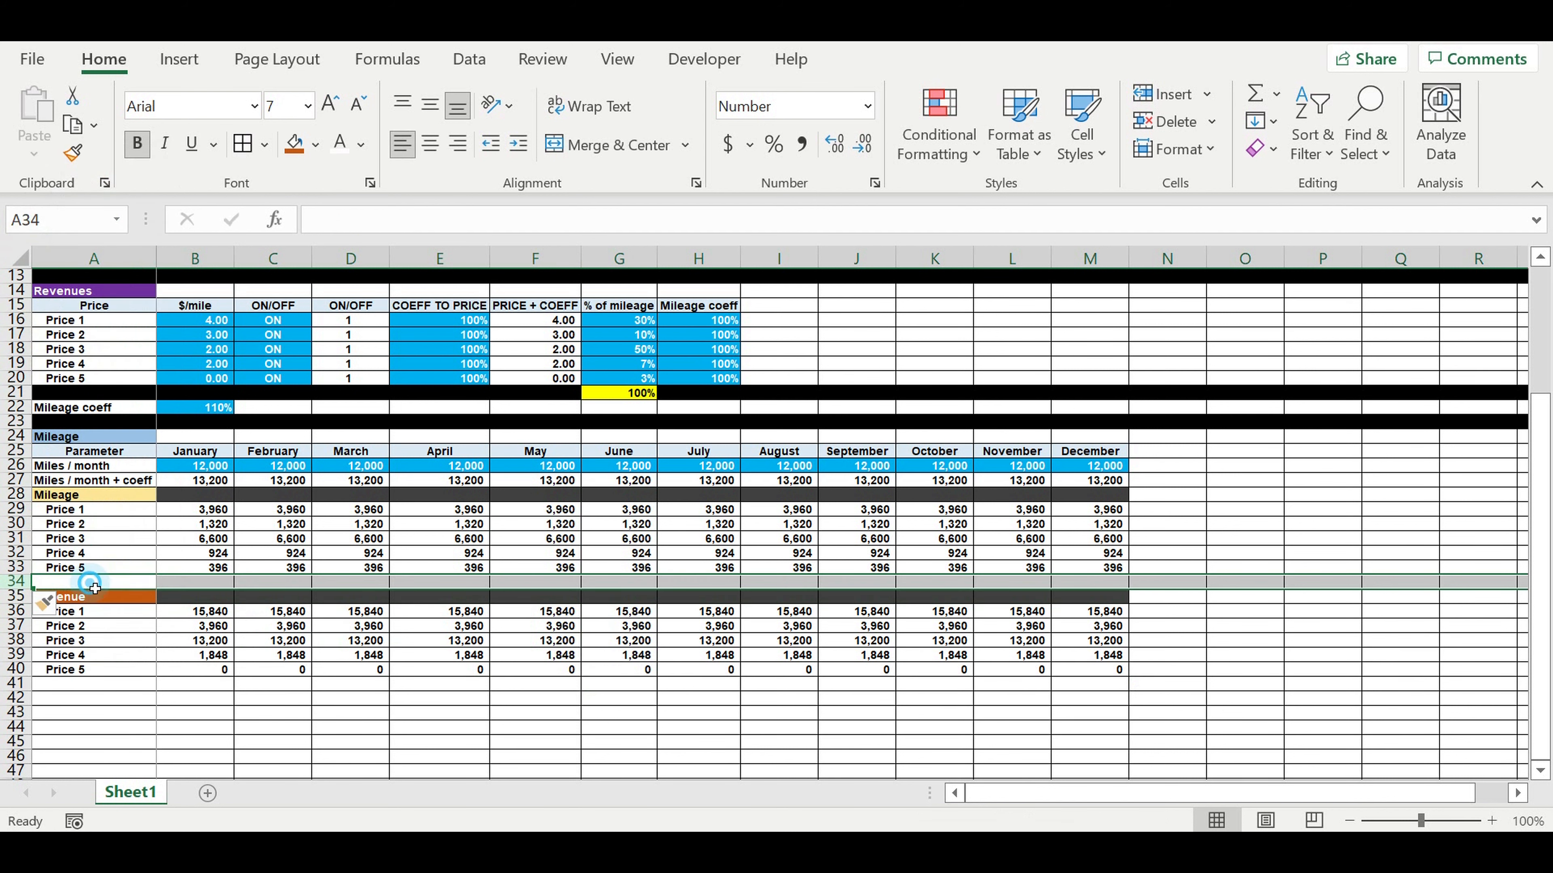
# Label A34 "Mileage total (miles/month)" and widen column A until the label fits on one line.
pyautogui.click(94, 587)
pyautogui.write('Mileage total')
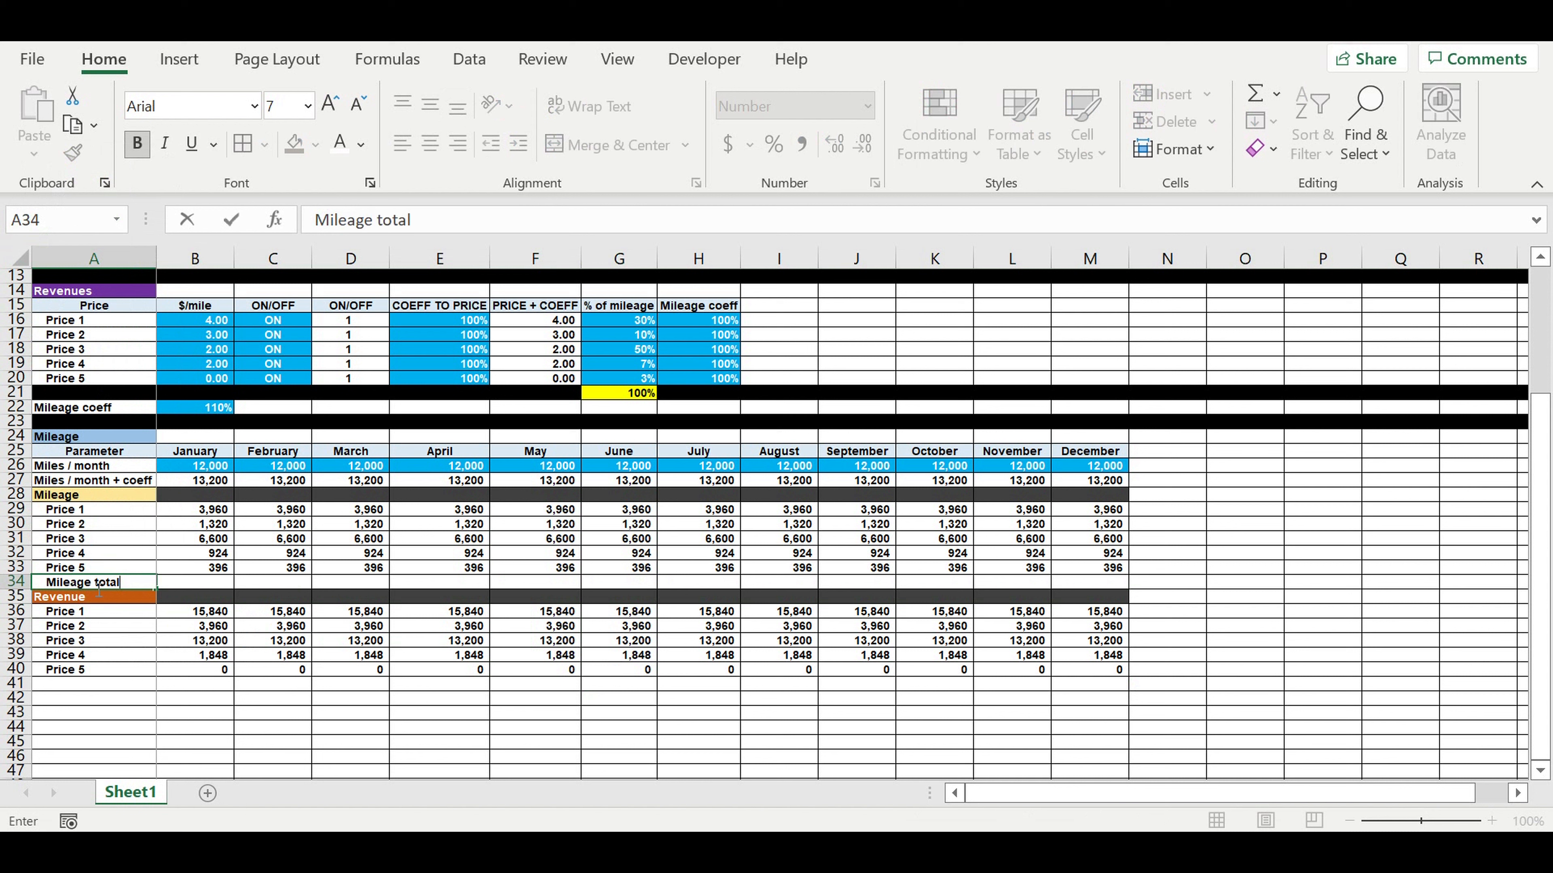
pyautogui.write(' (miles/month')
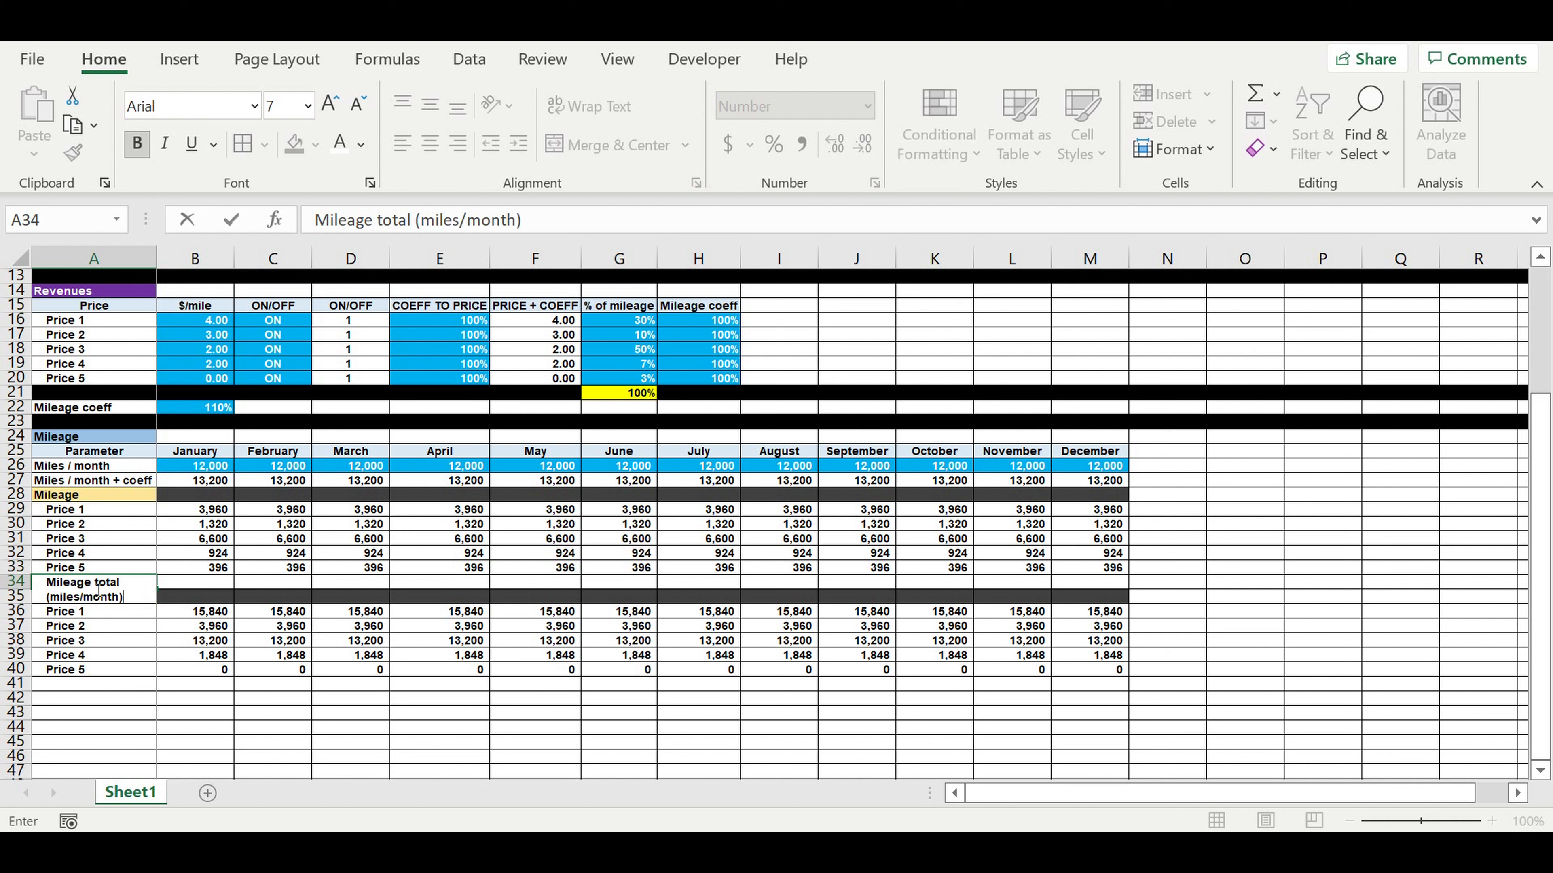
pyautogui.press('Return')
pyautogui.moveTo(157, 260); pyautogui.dragTo(204, 260)
# Total the January mileage in B34 with =SUM(B29:B33) and fill the formula across to M34.
pyautogui.click(256, 583)
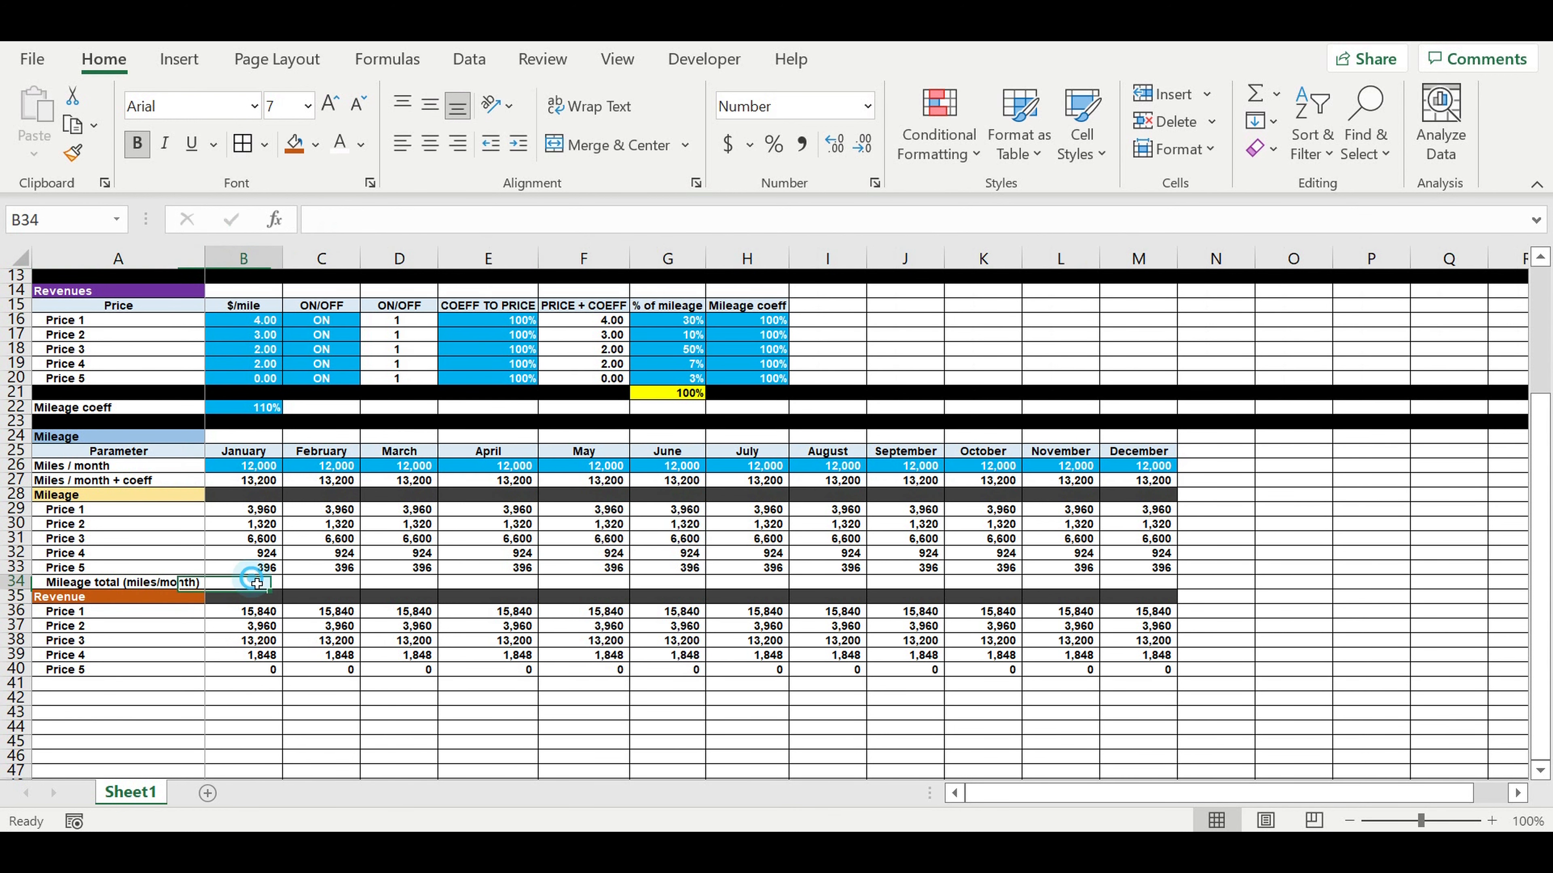
pyautogui.click(1254, 93)
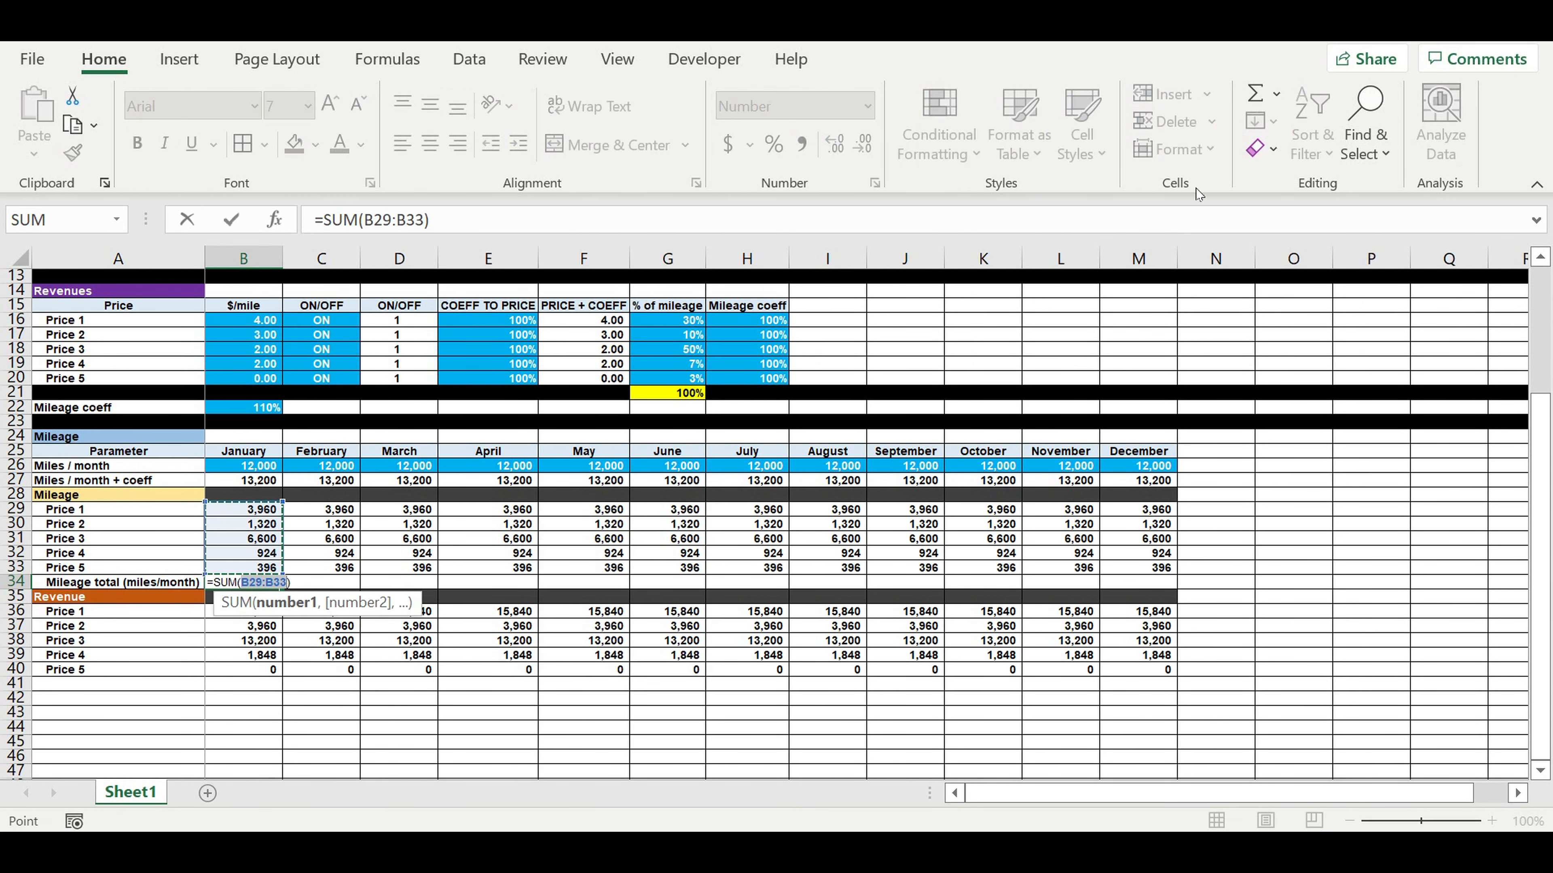
pyautogui.press('Return')
pyautogui.click(319, 538)
pyautogui.click(260, 583)
pyautogui.moveTo(285, 594); pyautogui.dragTo(1174, 589)
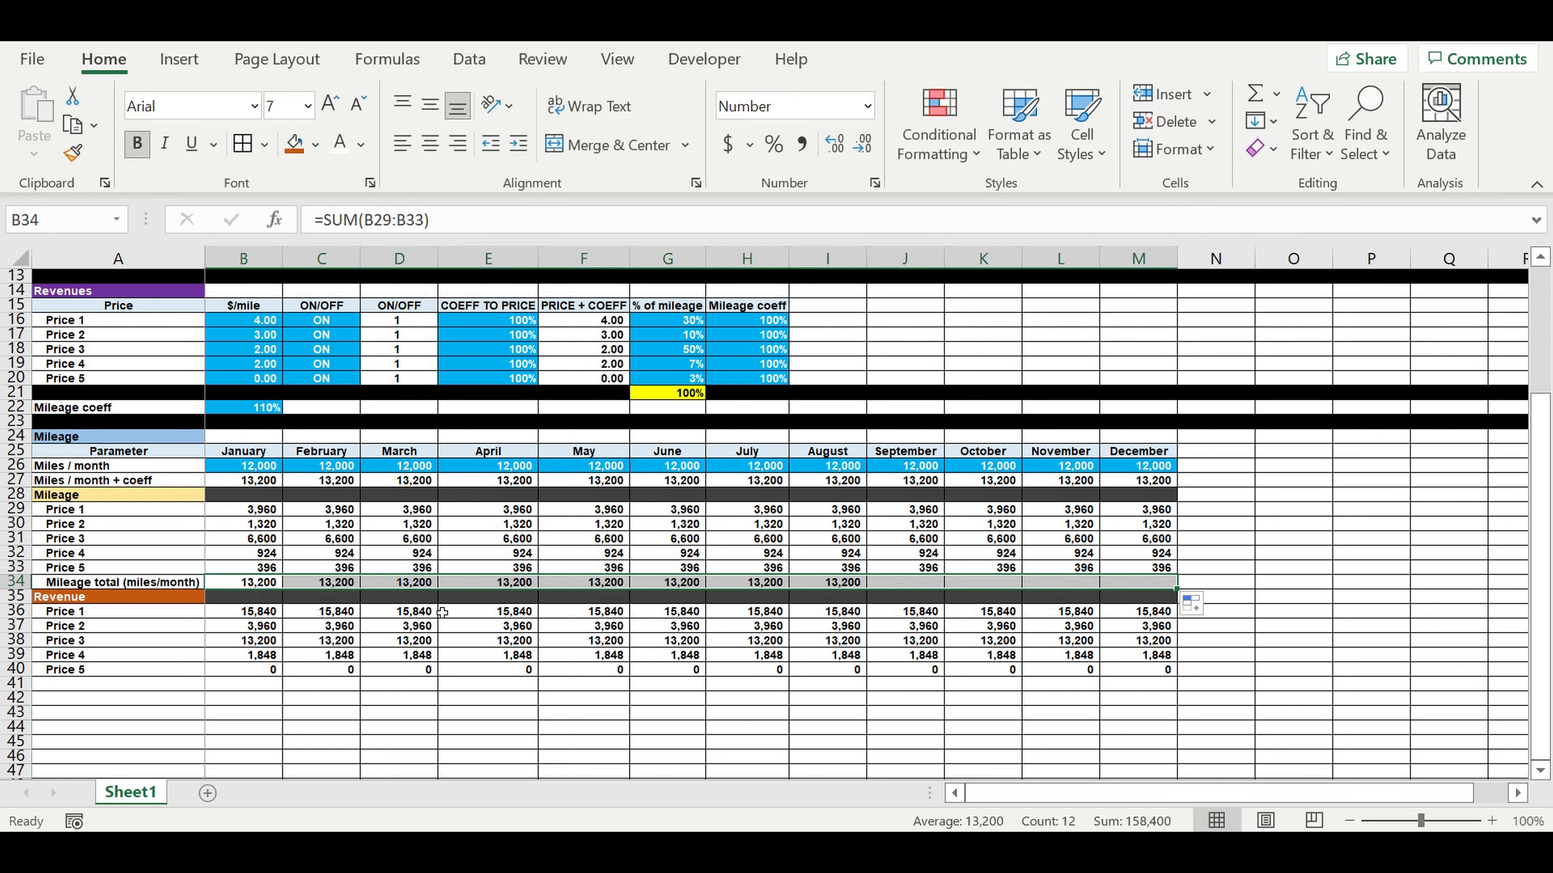
pyautogui.click(351, 630)
# Highlight the mileage total row A34:M34 with a yellow fill.
pyautogui.moveTo(175, 586); pyautogui.dragTo(1149, 584)
pyautogui.click(316, 145)
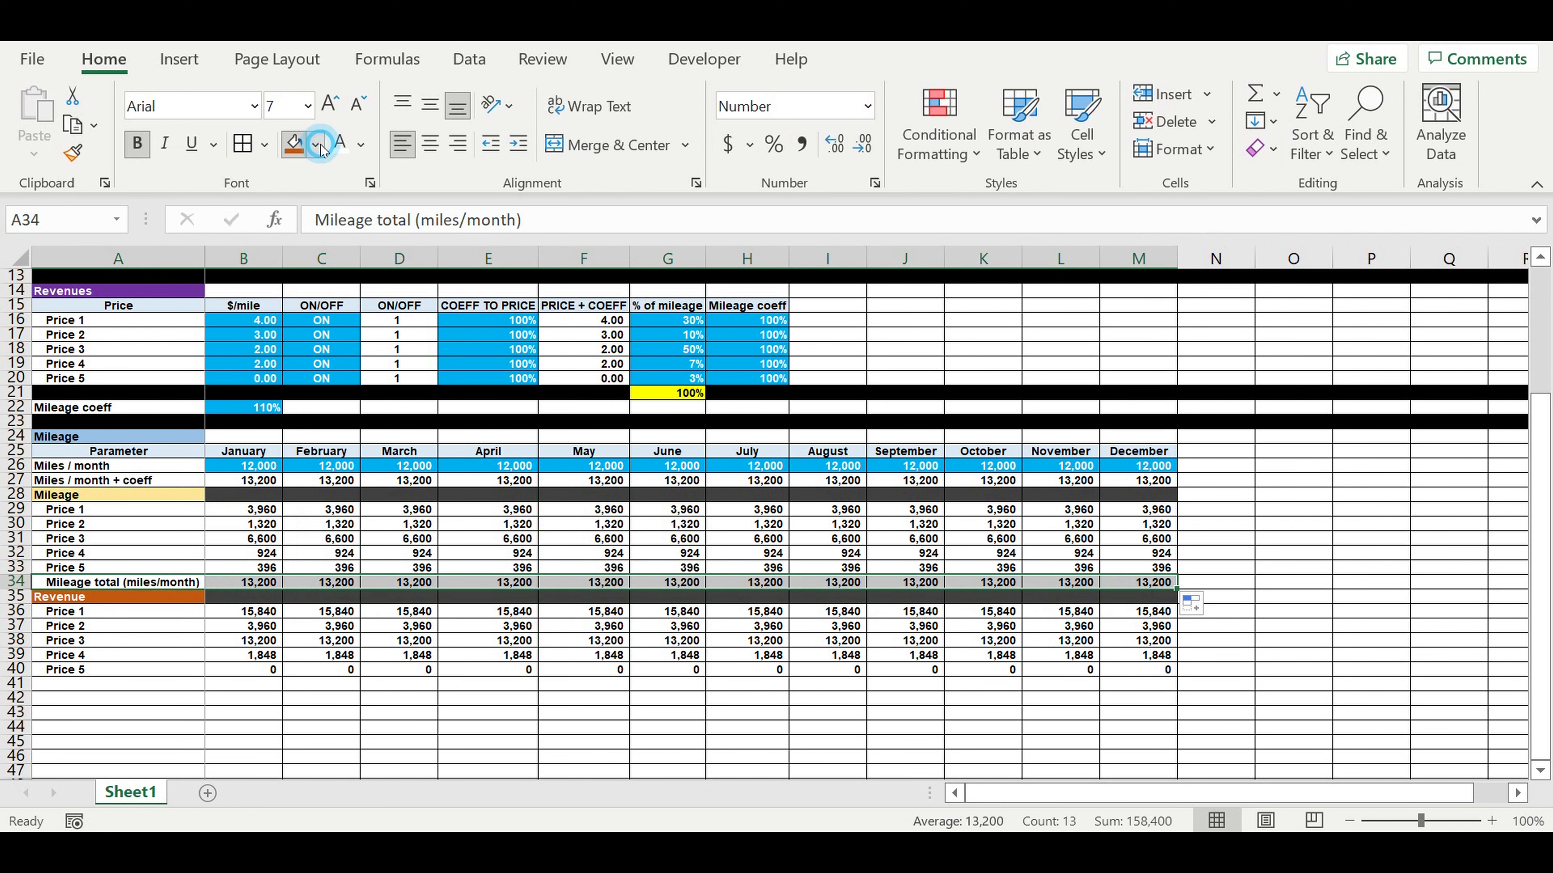
pyautogui.click(360, 377)
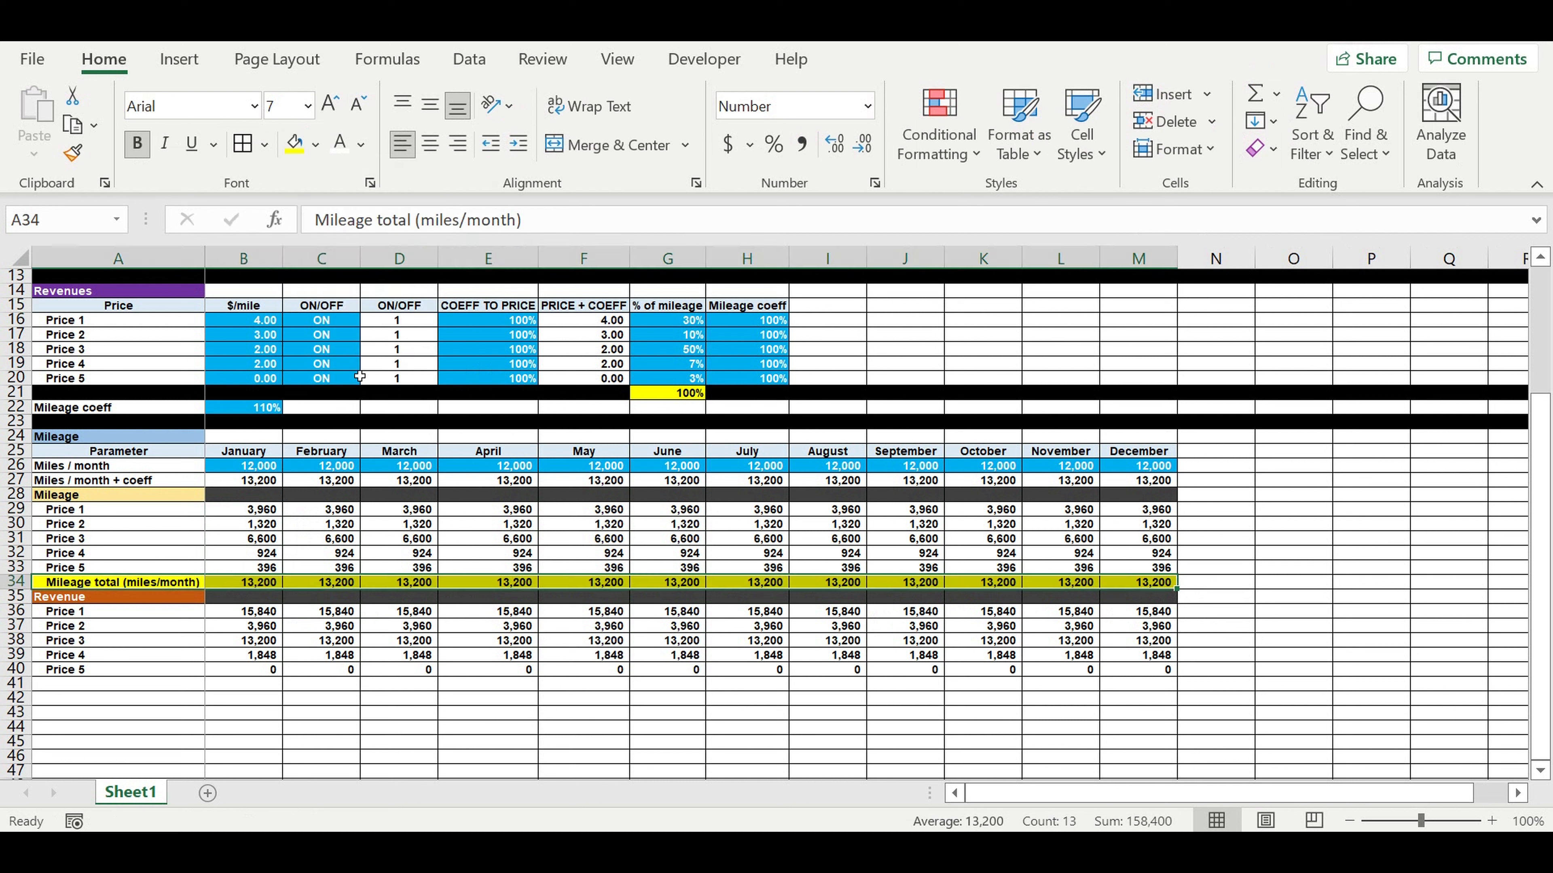
pyautogui.click(252, 683)
# Fill the Revenue rows A36:M40 with bright green from the extended colour palette.
pyautogui.moveTo(177, 612); pyautogui.dragTo(1169, 669)
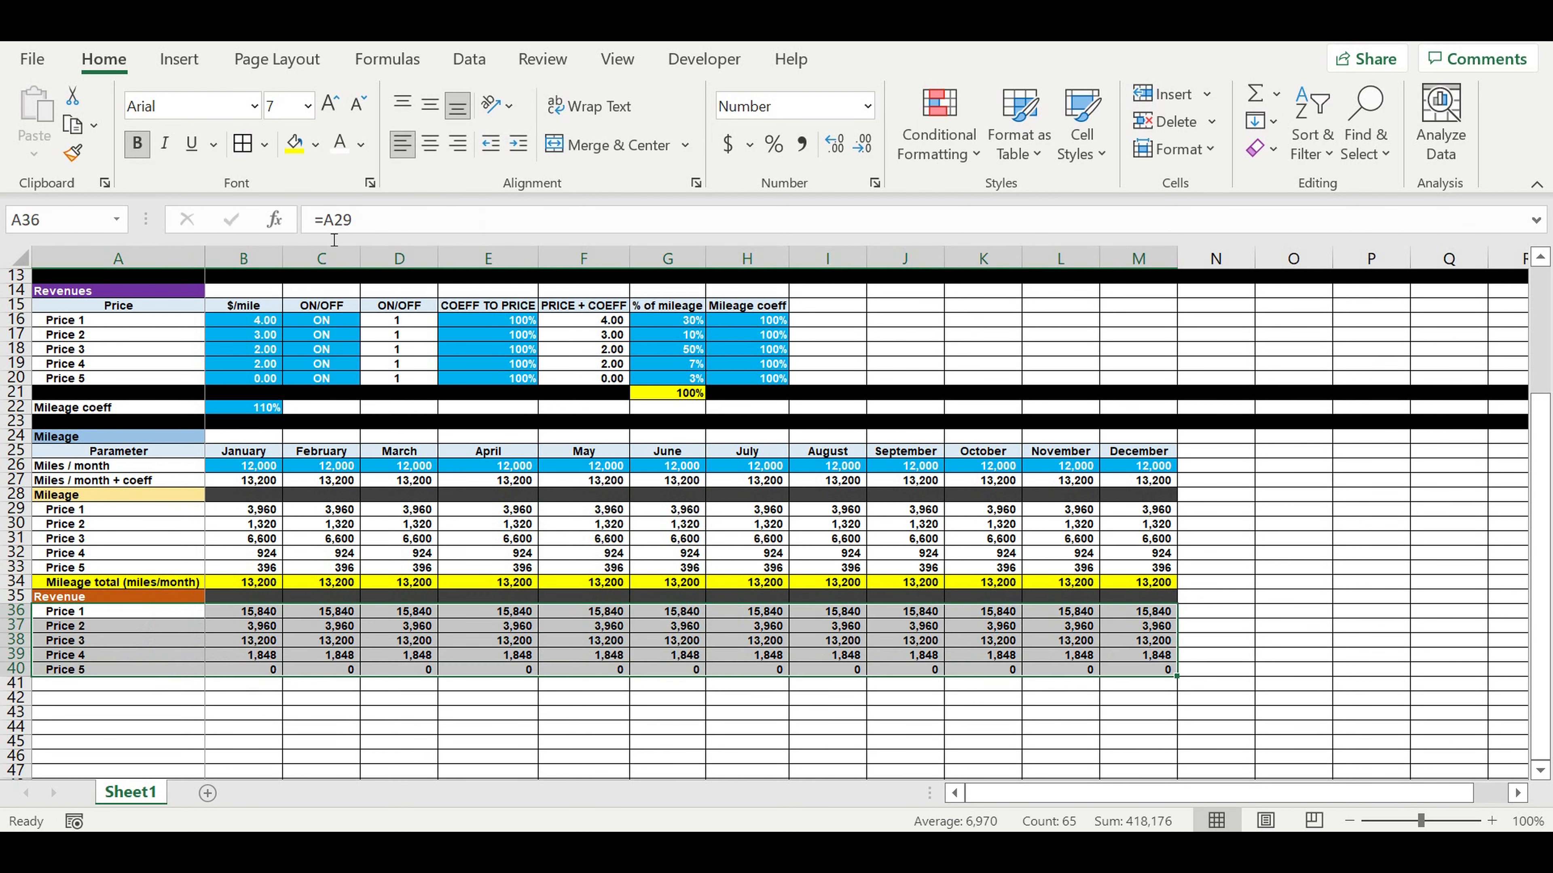
pyautogui.click(315, 144)
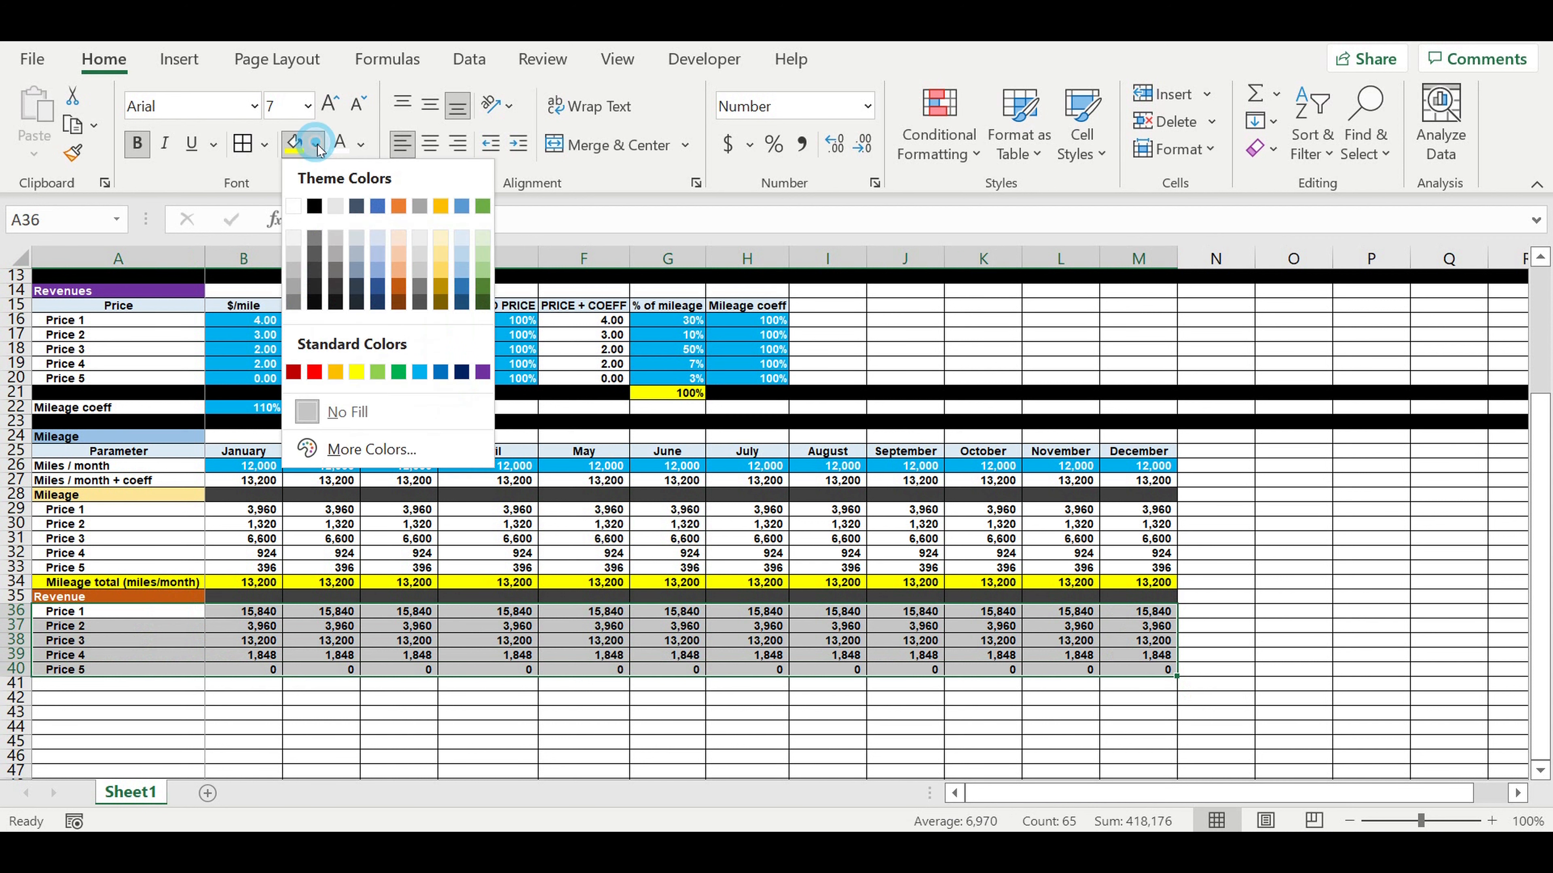
pyautogui.click(360, 448)
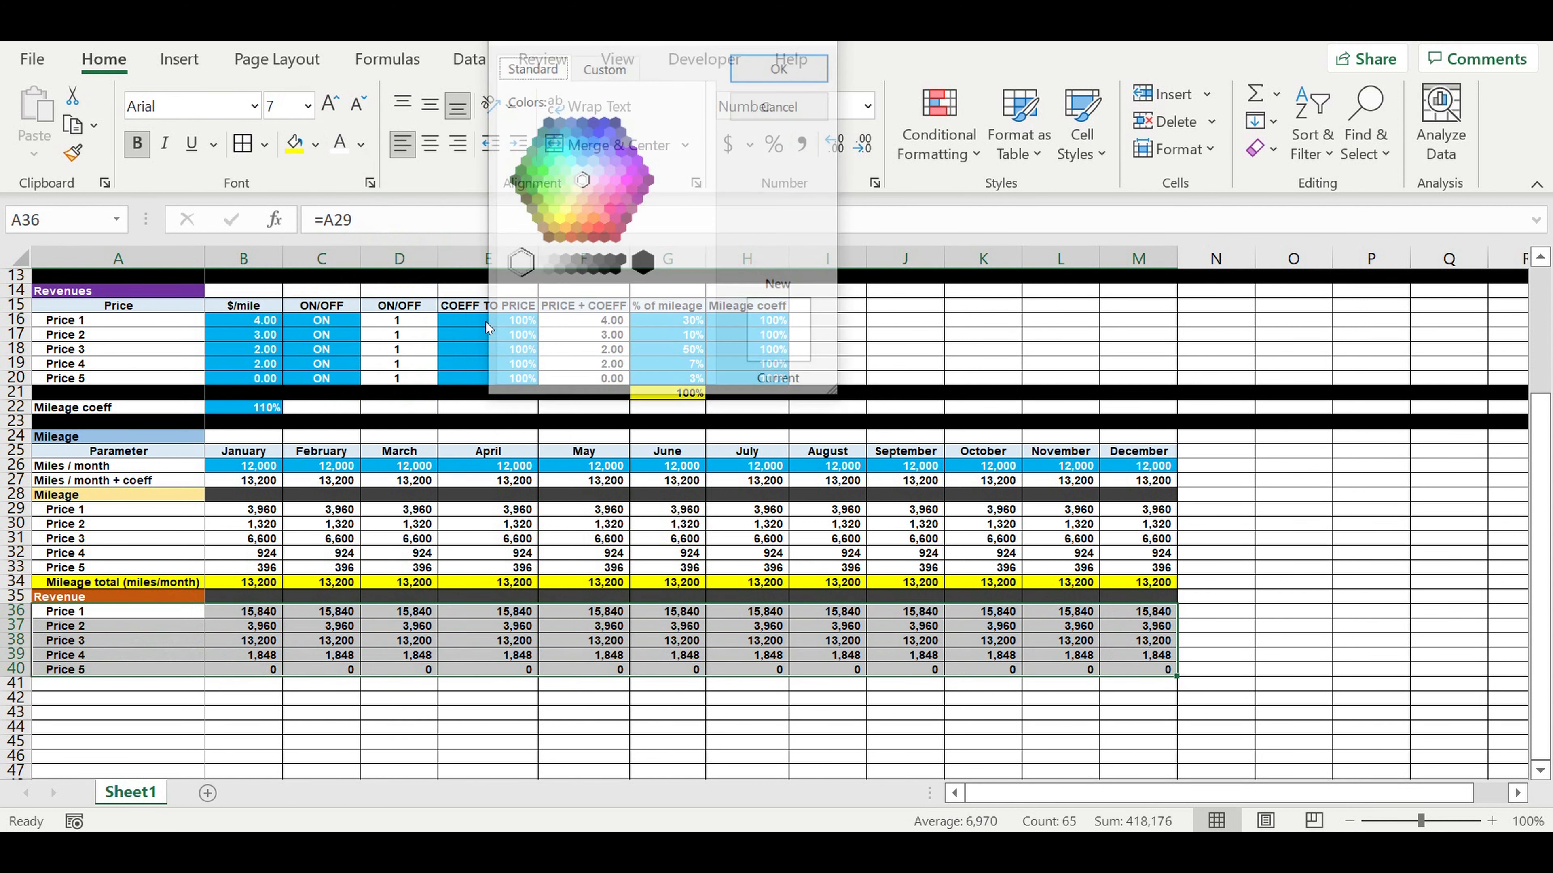
pyautogui.click(552, 171)
pyautogui.click(530, 172)
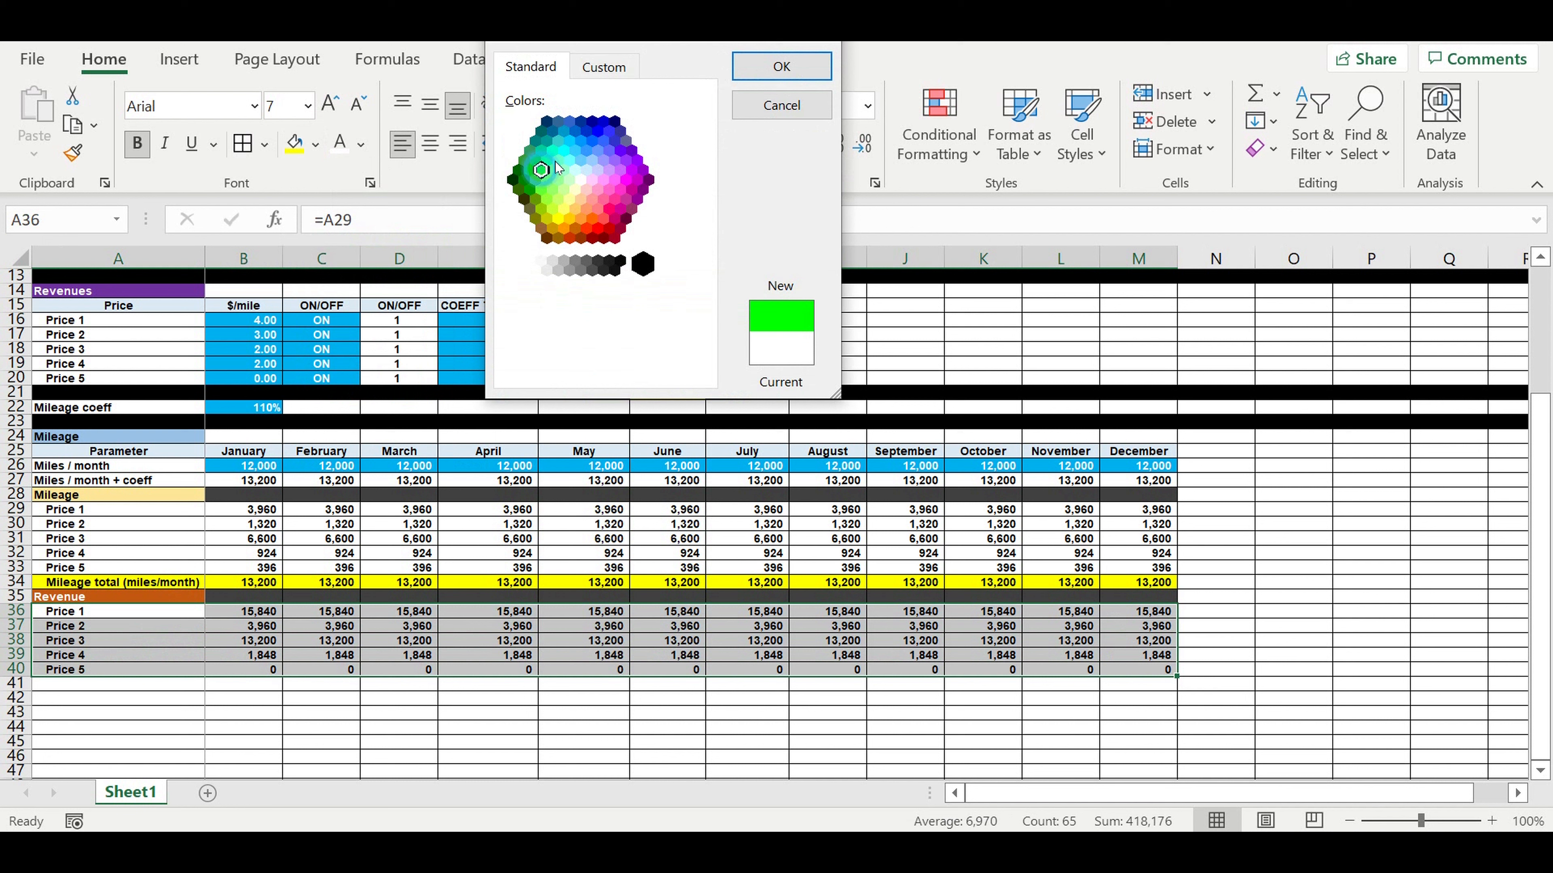
pyautogui.click(781, 66)
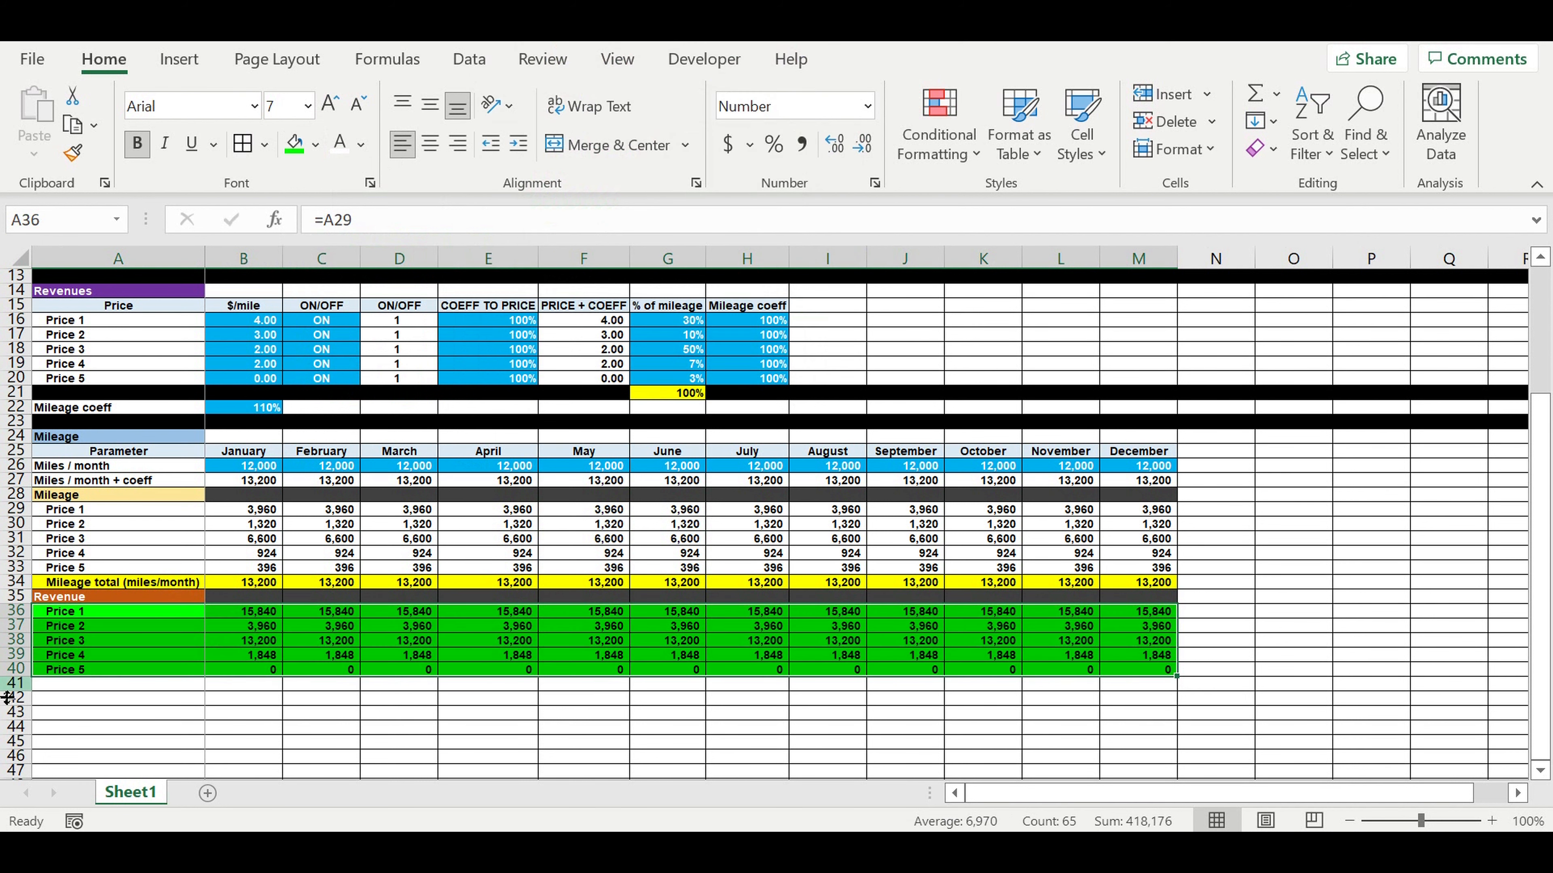
# Fill the whole of row 41 with black as a divider below the Revenue block.
pyautogui.click(13, 683)
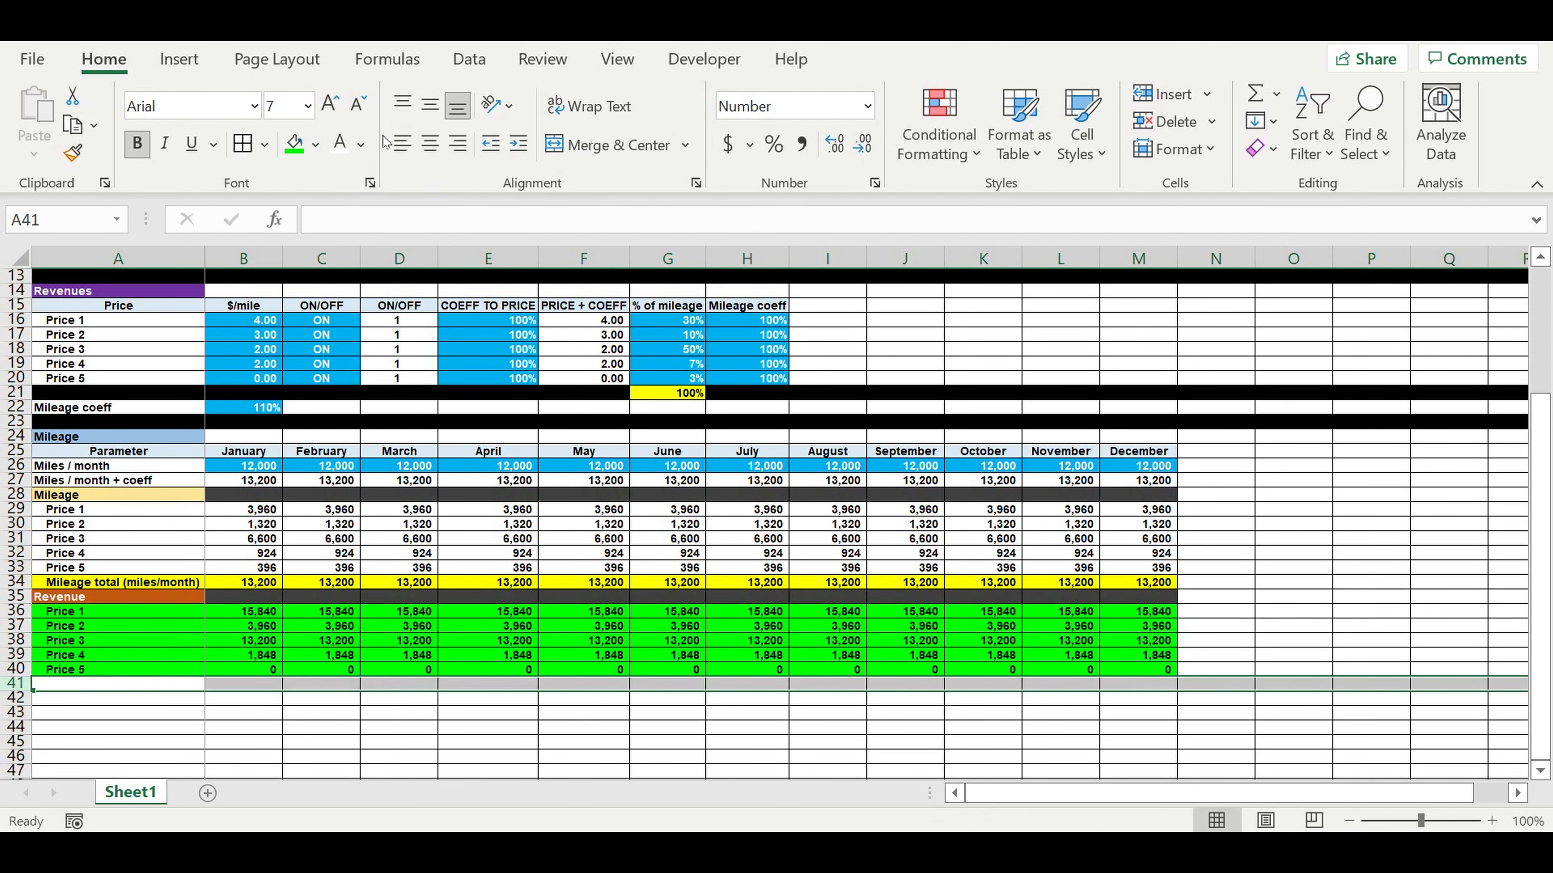
pyautogui.click(315, 145)
pyautogui.click(314, 205)
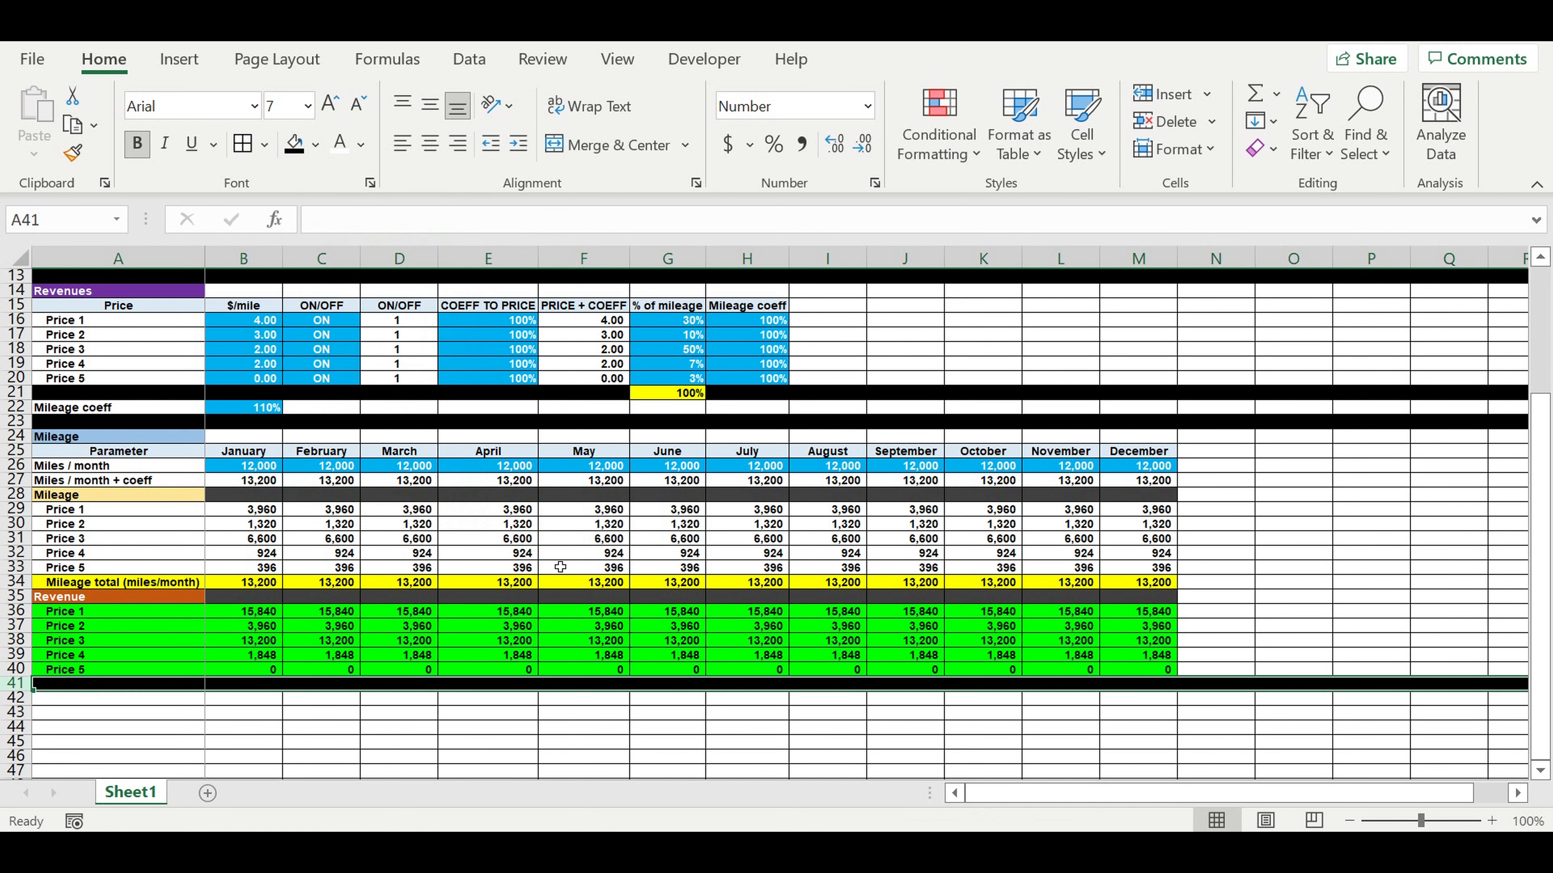
pyautogui.click(517, 538)
pyautogui.click(572, 670)
pyautogui.click(497, 714)
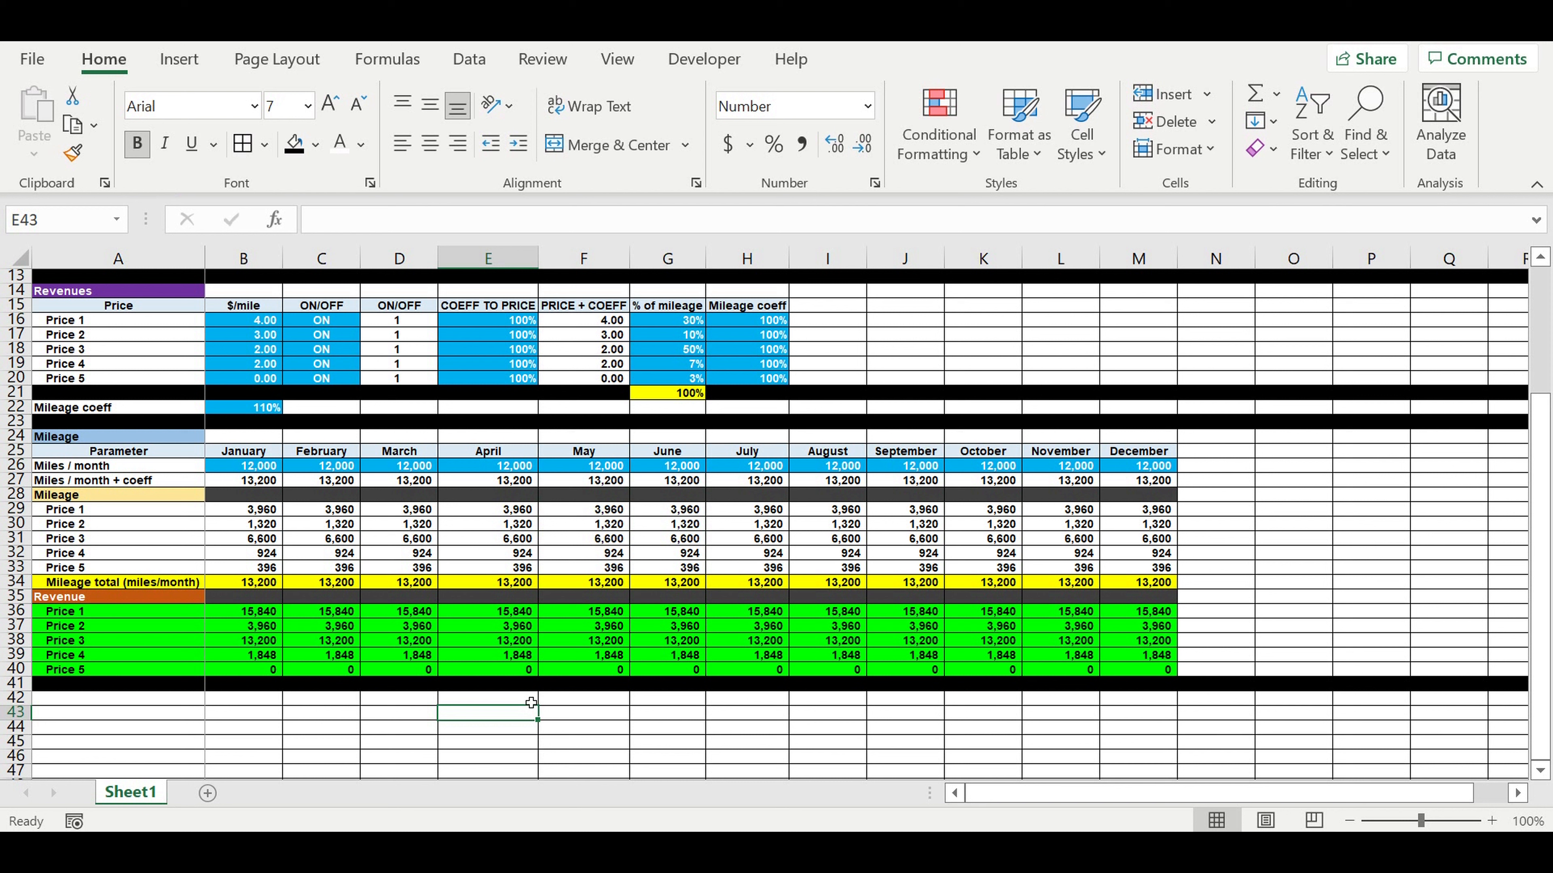
pyautogui.click(663, 712)
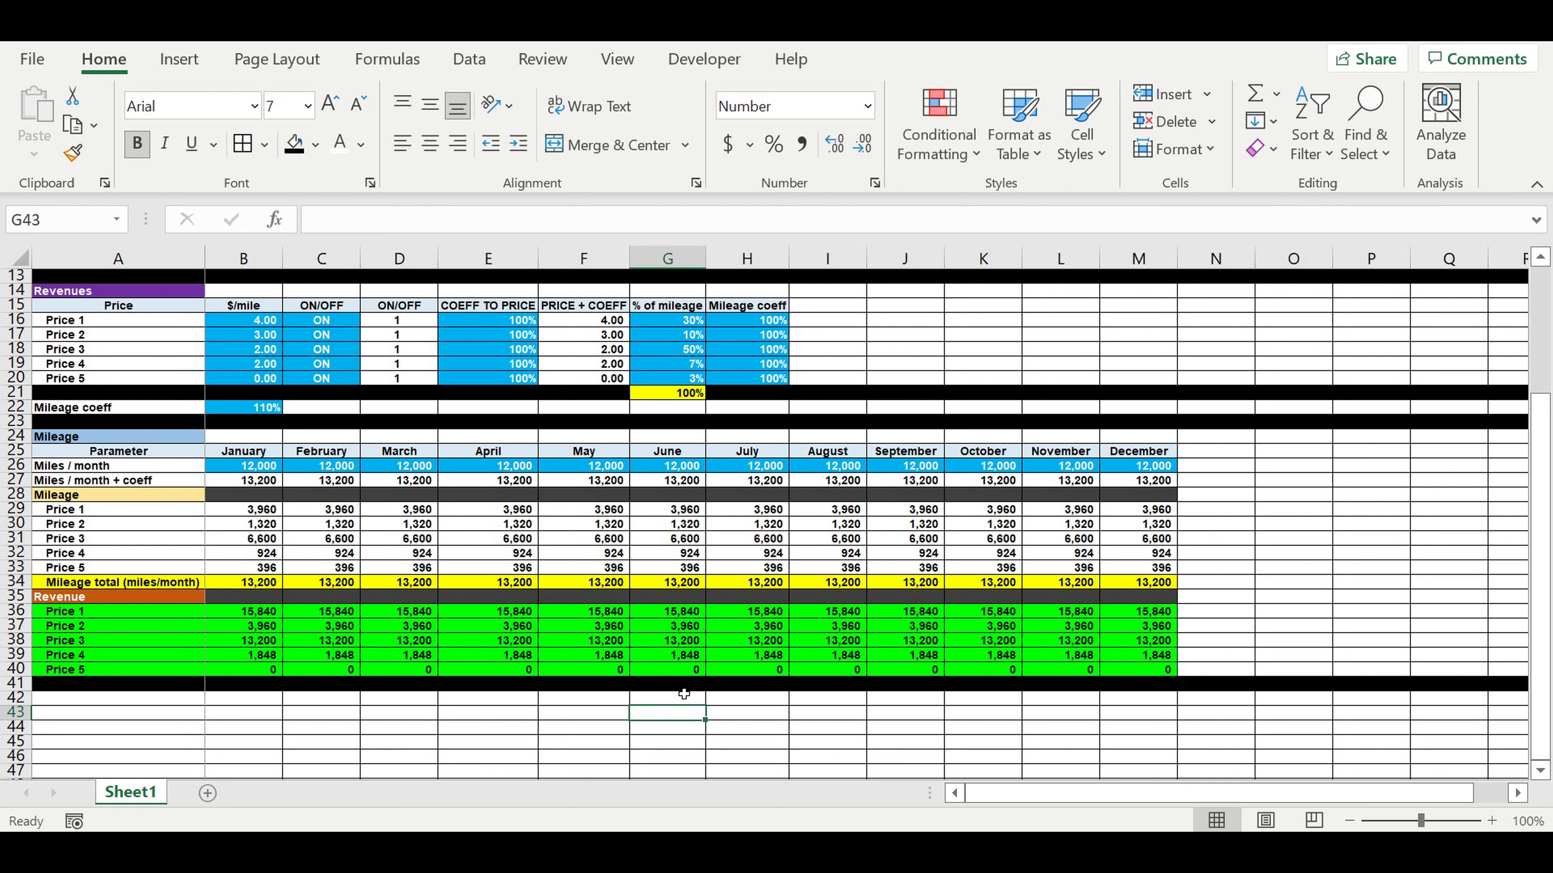